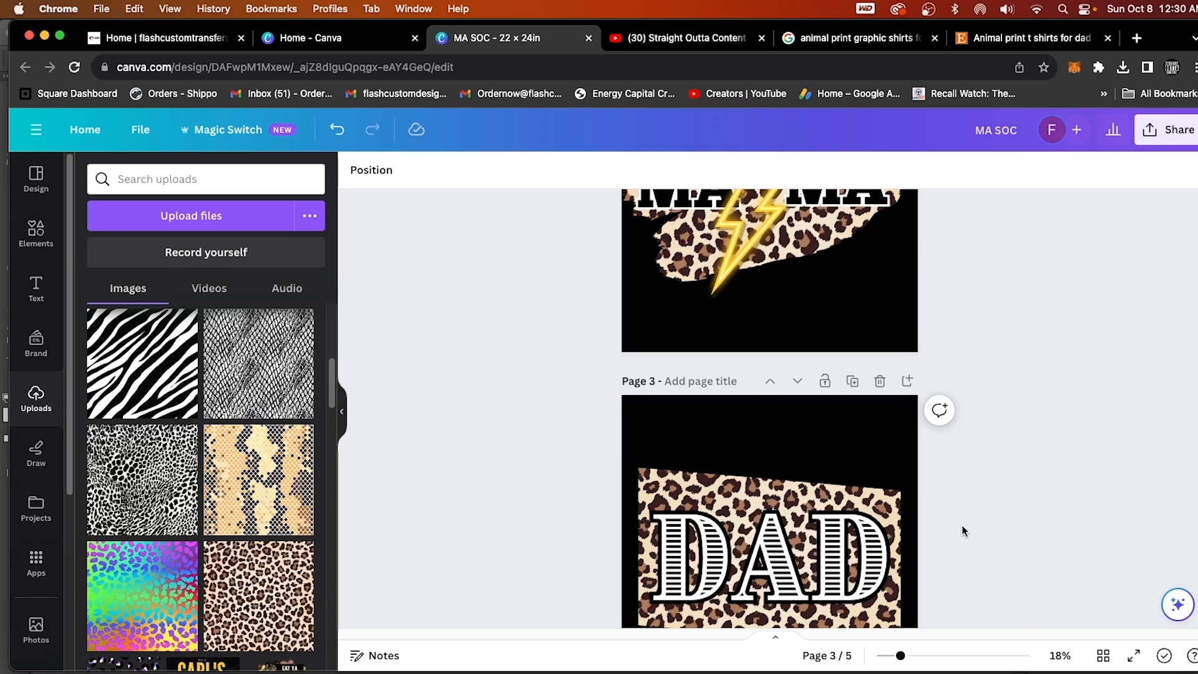
scroll(961, 531, down, 3)
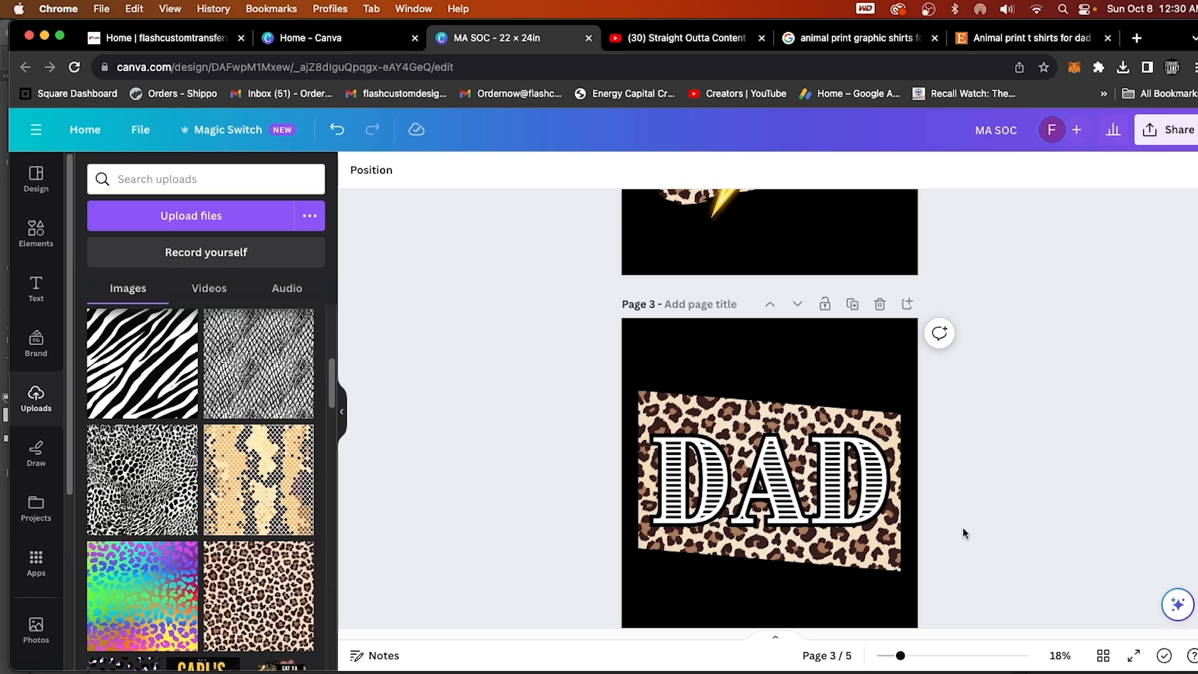
scroll(963, 533, up, 10)
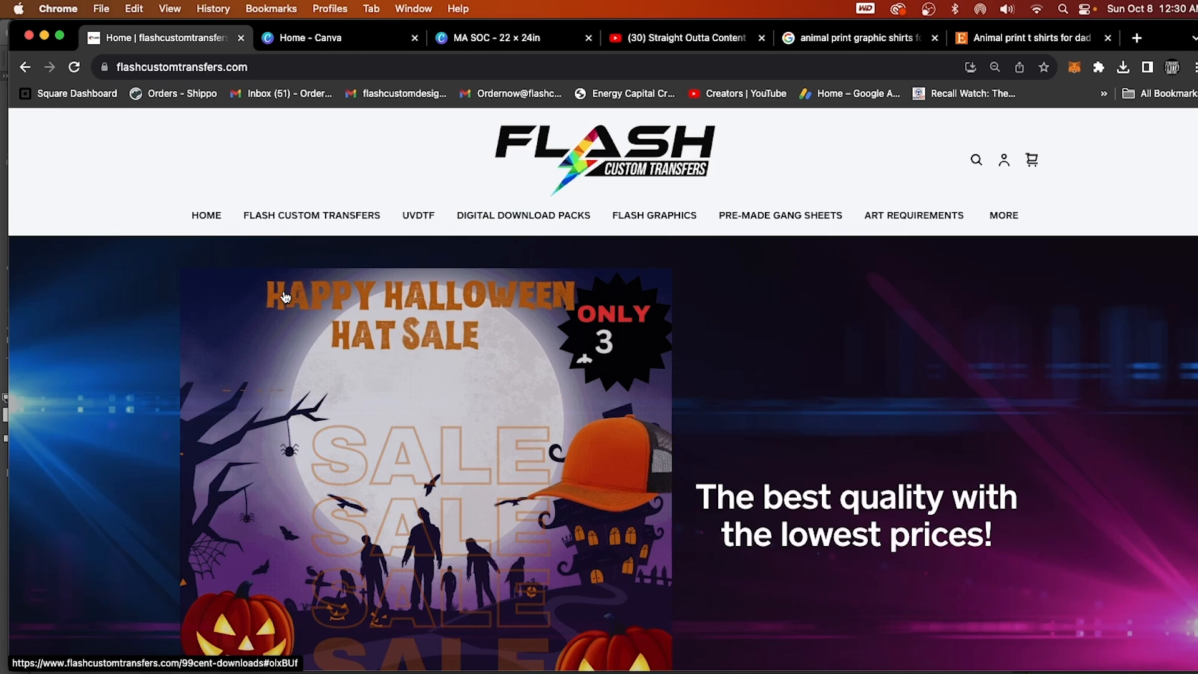
Review the gang sheet prices and setup information on the Flash Custom Transfers home page, and open its digital download packs page.
click(267, 68)
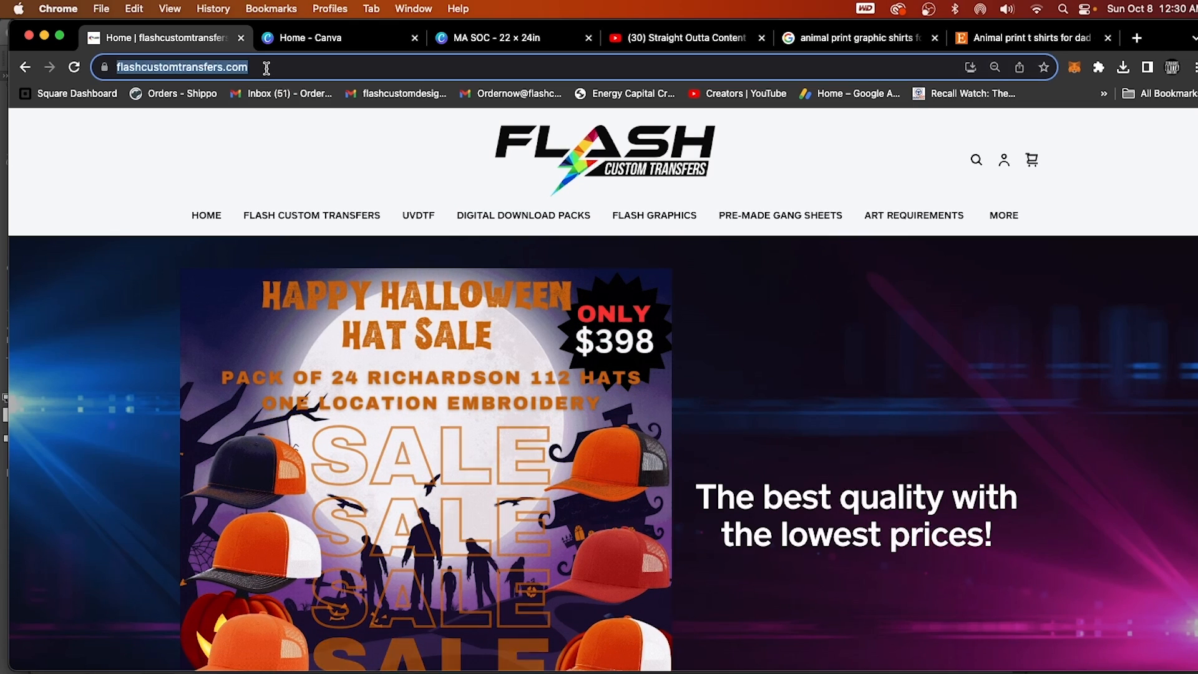
click(263, 191)
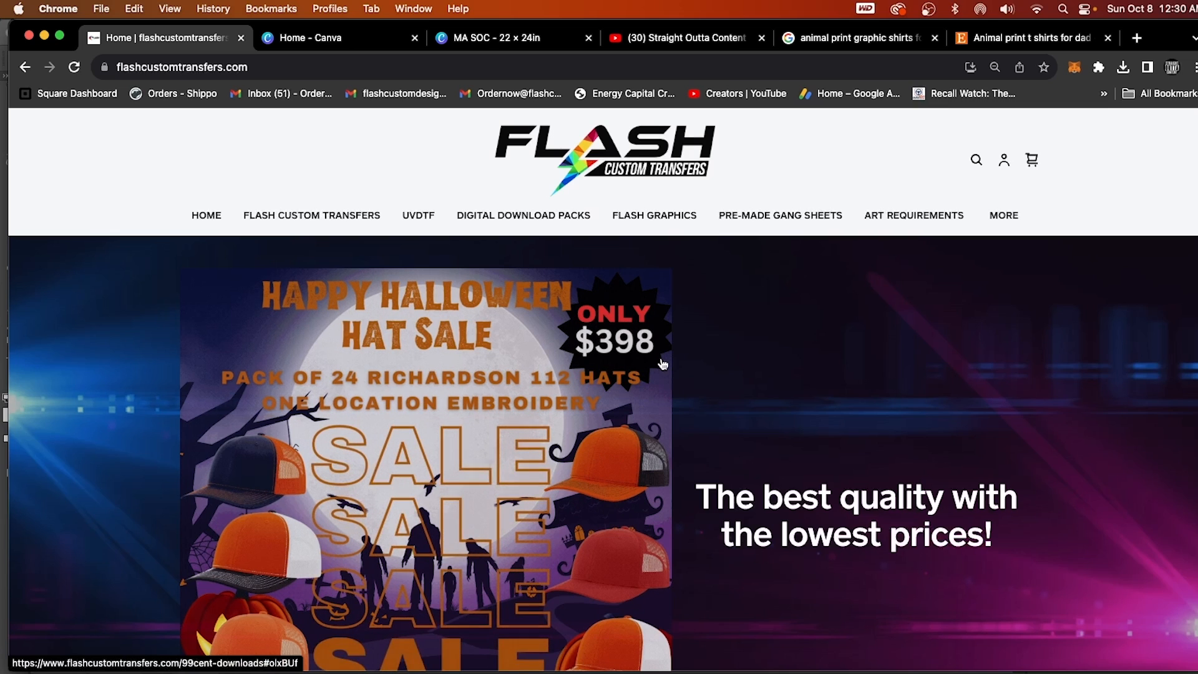
scroll(728, 549, down, 10)
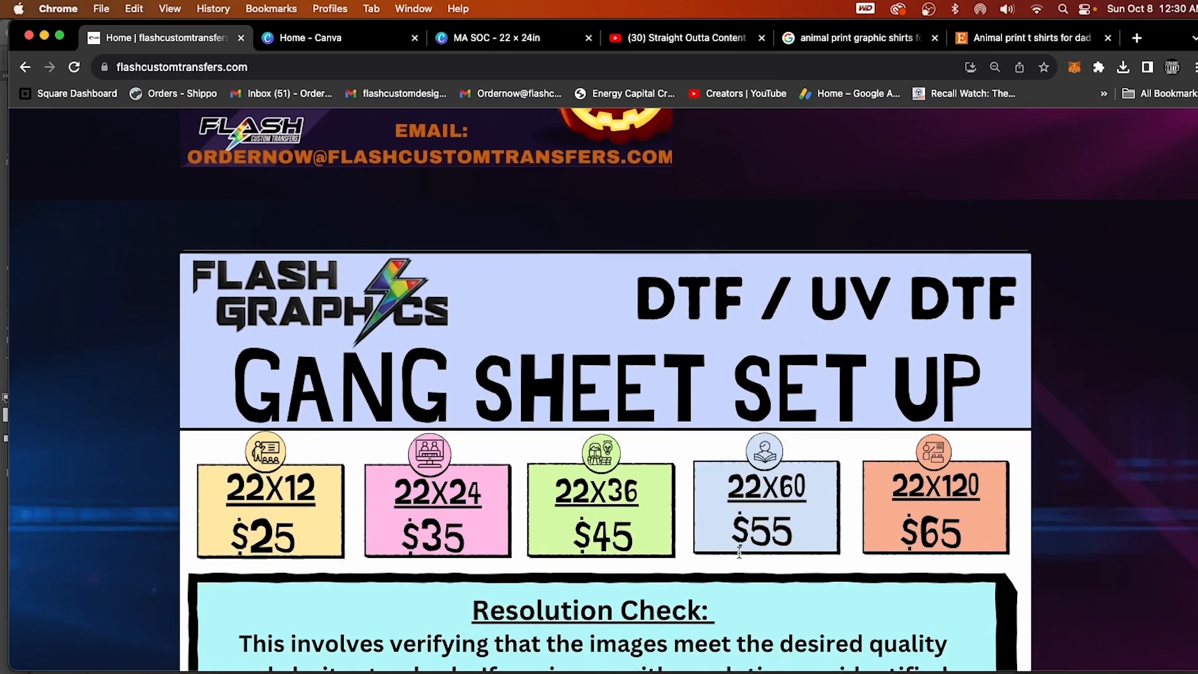
scroll(739, 551, down, 3)
scroll(738, 554, down, 15)
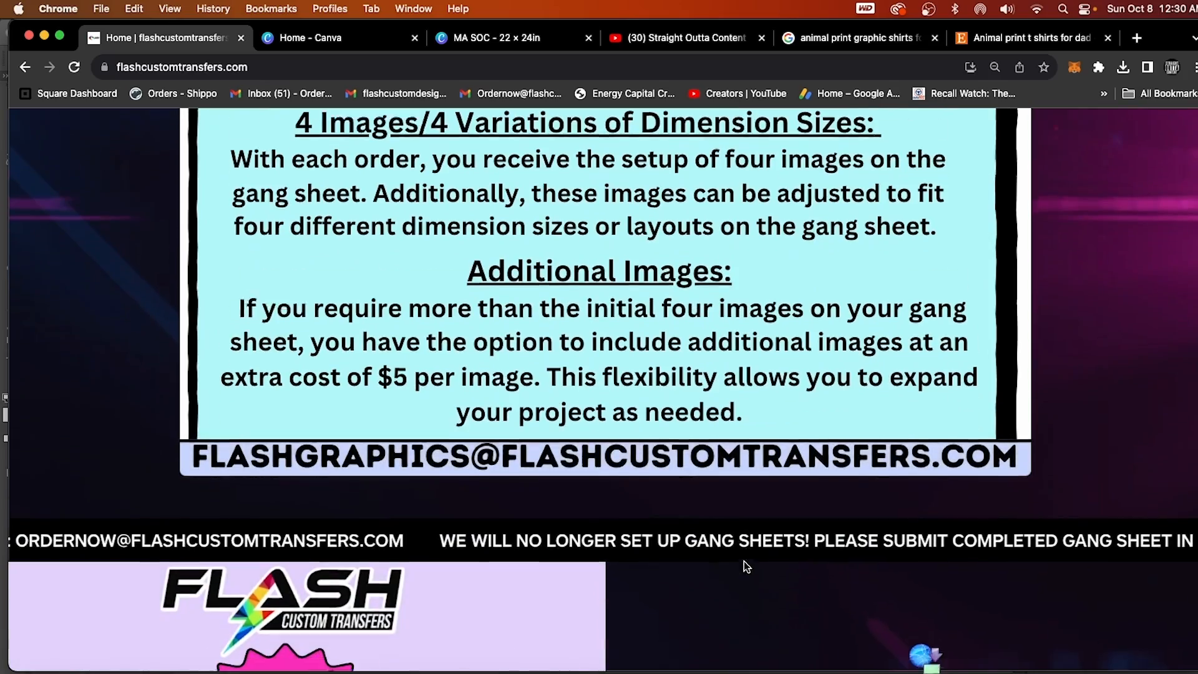
scroll(805, 593, up, 14)
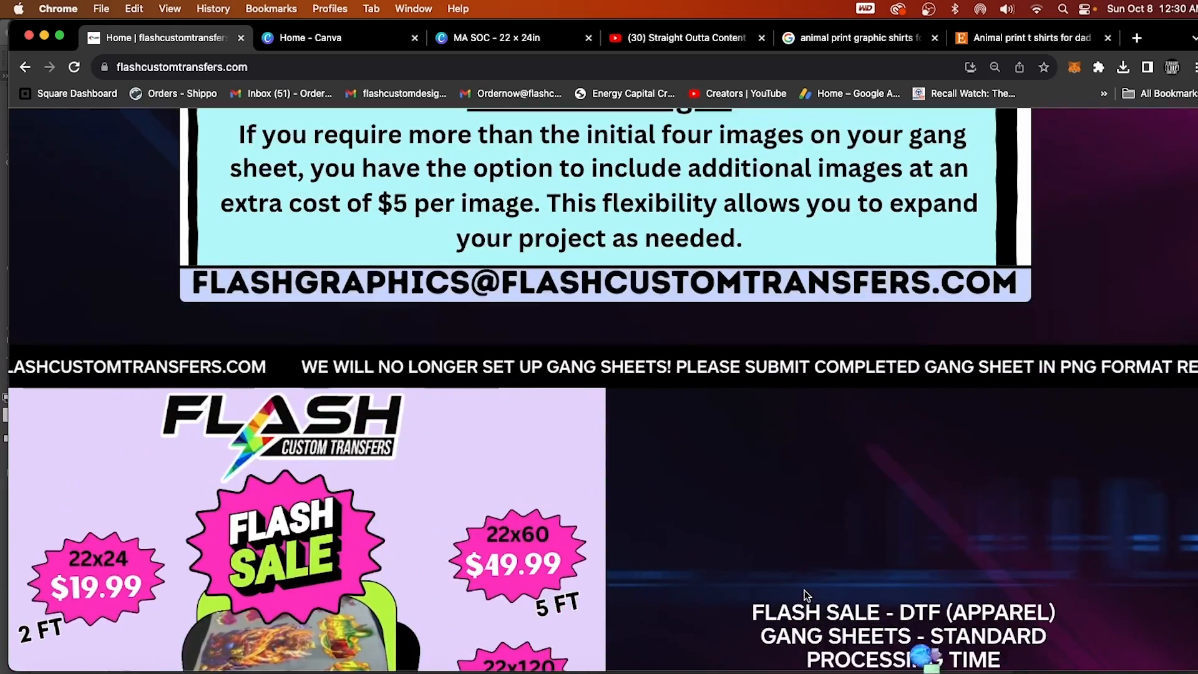
scroll(849, 582, down, 15)
scroll(853, 591, up, 15)
scroll(849, 585, up, 15)
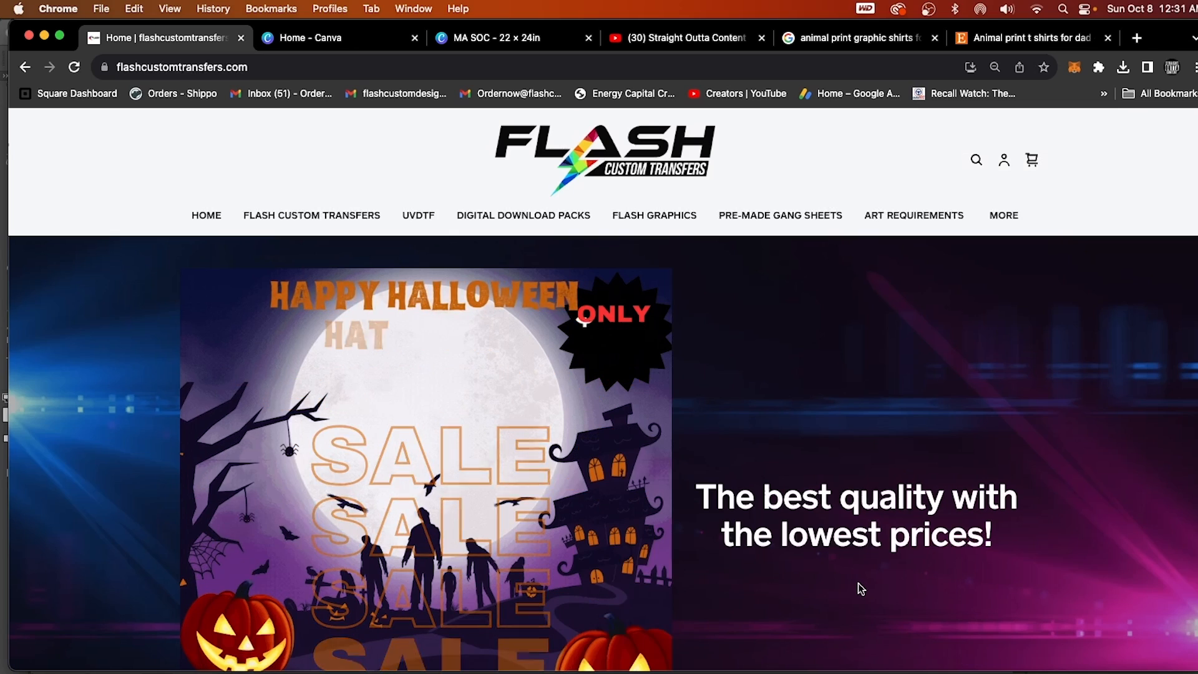
click(522, 222)
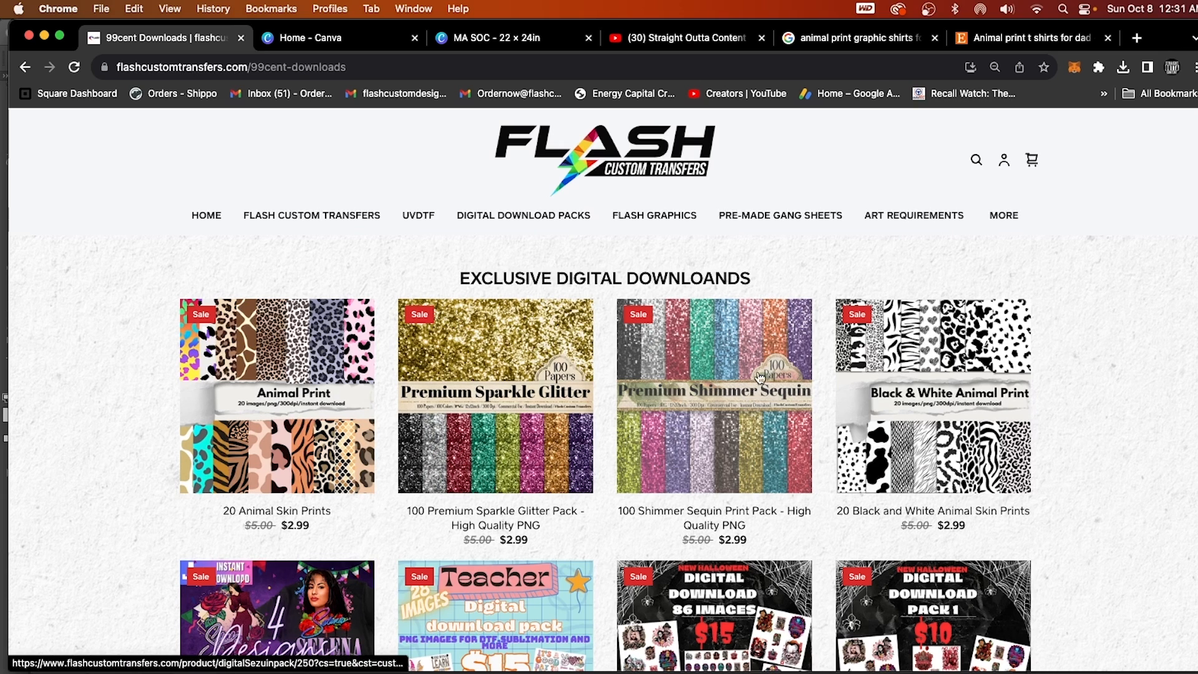
Switch to the Straight Outta Content YouTube channel and look through its latest videos.
click(651, 39)
scroll(744, 318, down, 4)
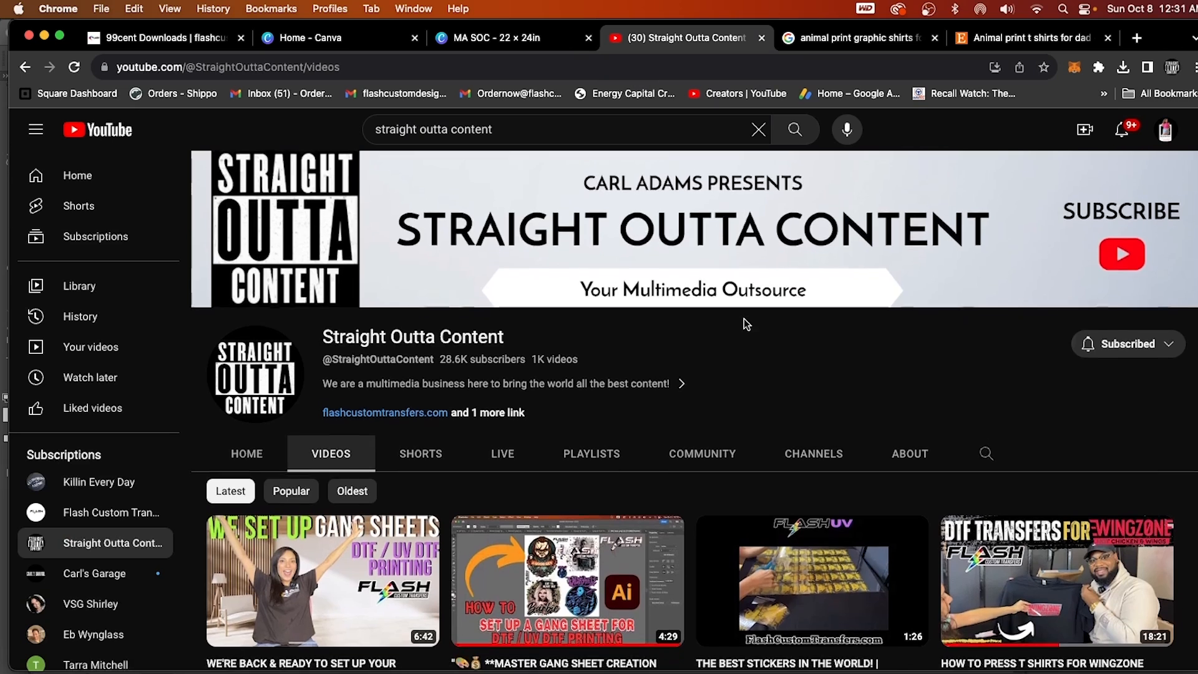
scroll(703, 419, down, 6)
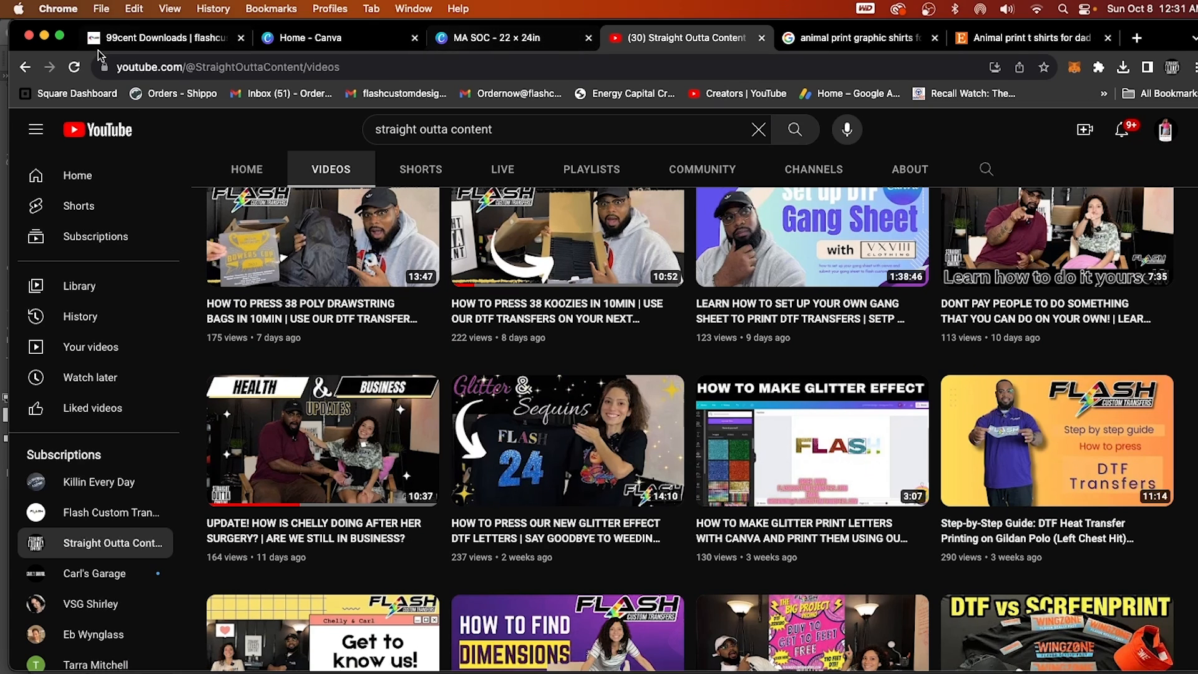
Return to the Flash Custom Transfers digital downloads and read through the 20 Animal Skin Prints listing.
click(137, 42)
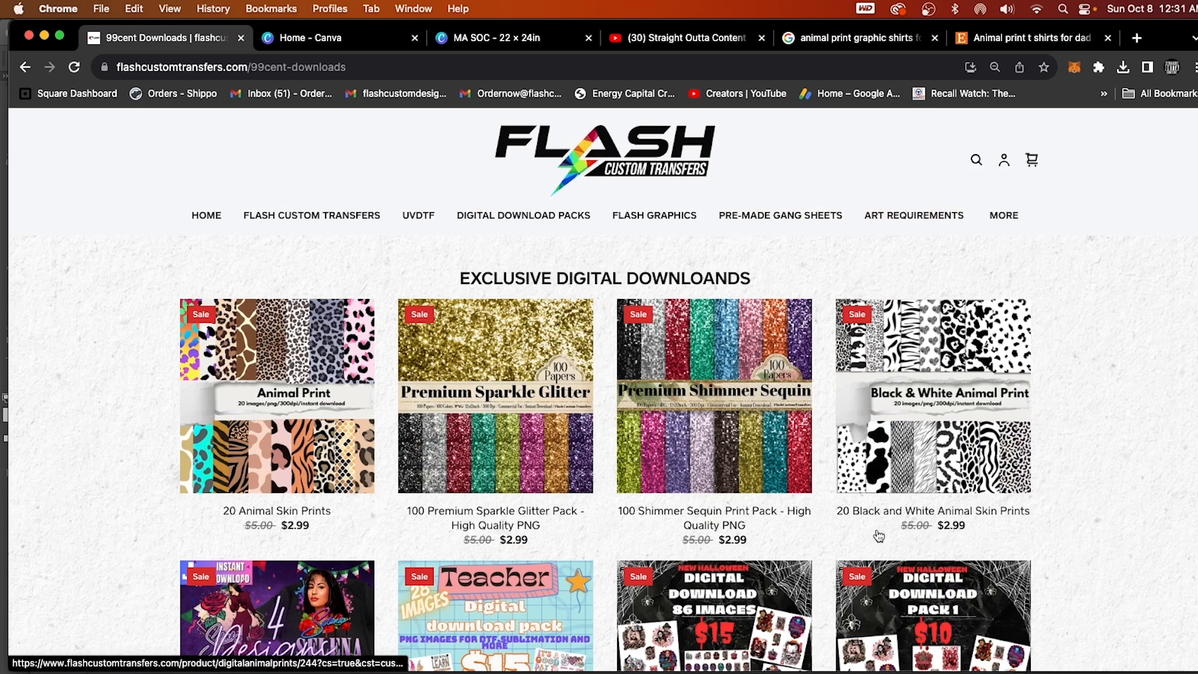
click(365, 449)
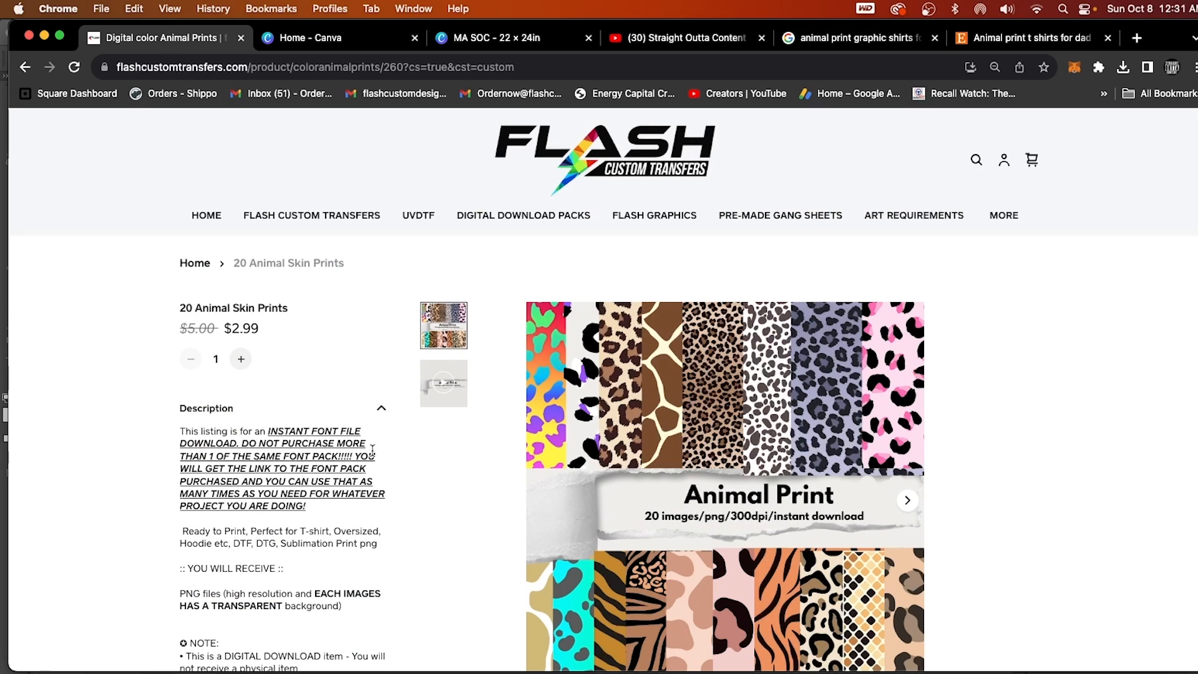
scroll(391, 489, down, 2)
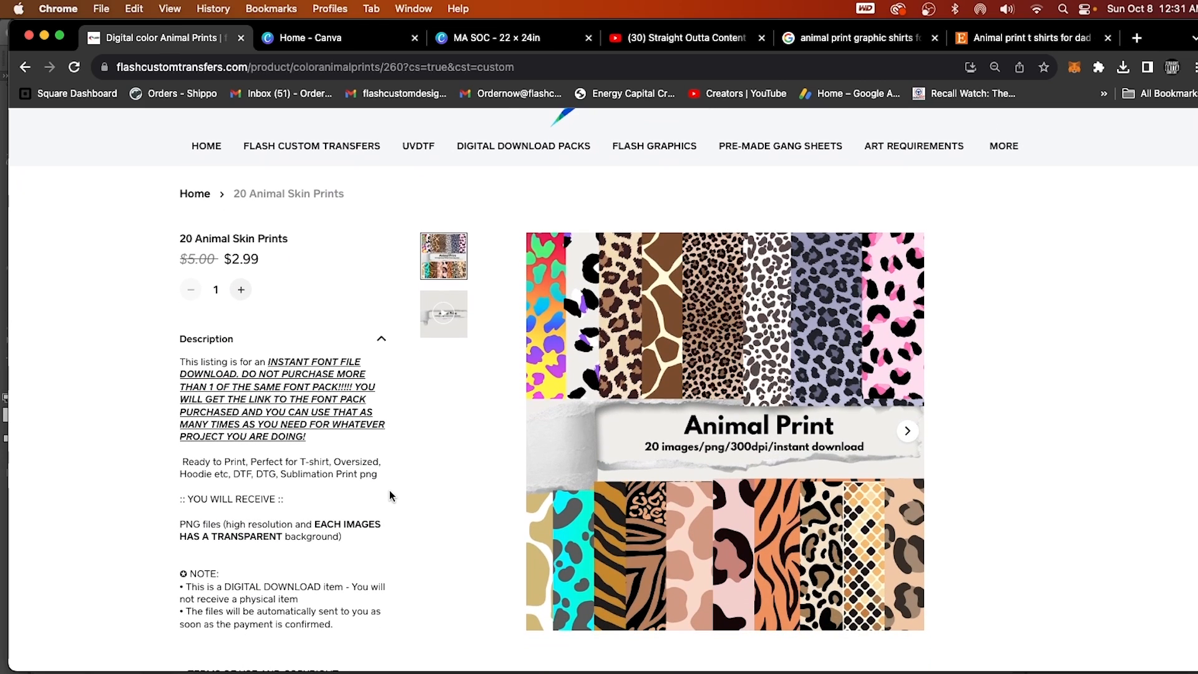
scroll(461, 478, down, 2)
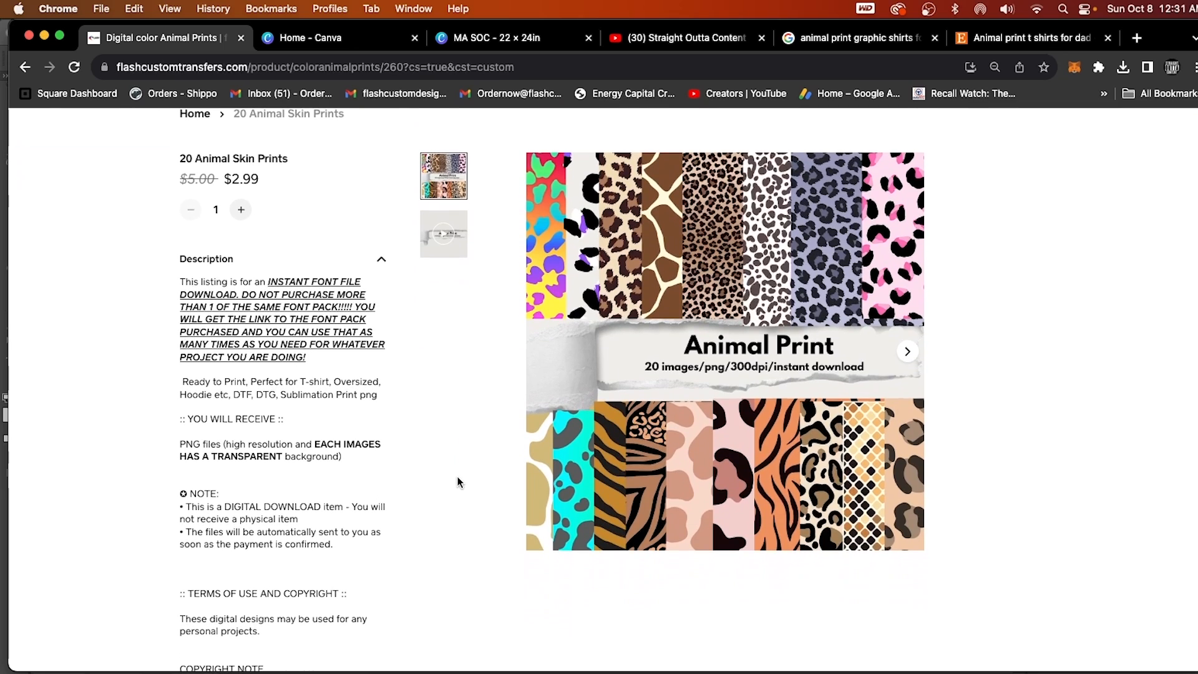
scroll(369, 552, down, 2)
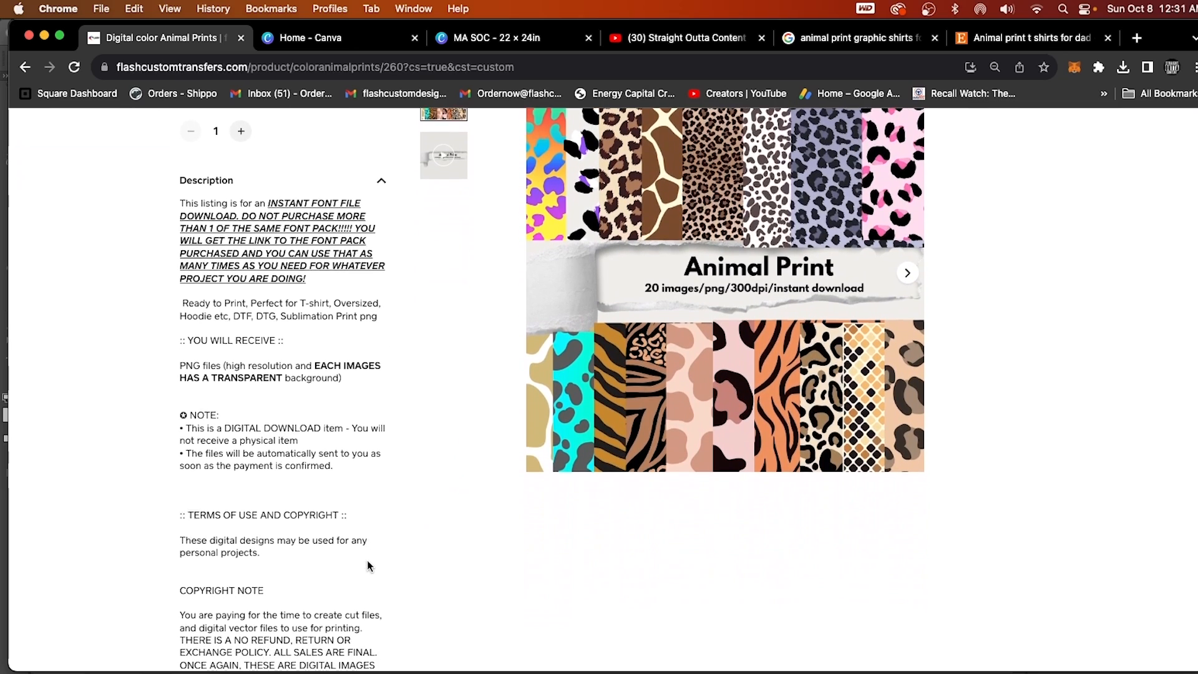
scroll(385, 543, down, 5)
scroll(385, 543, up, 10)
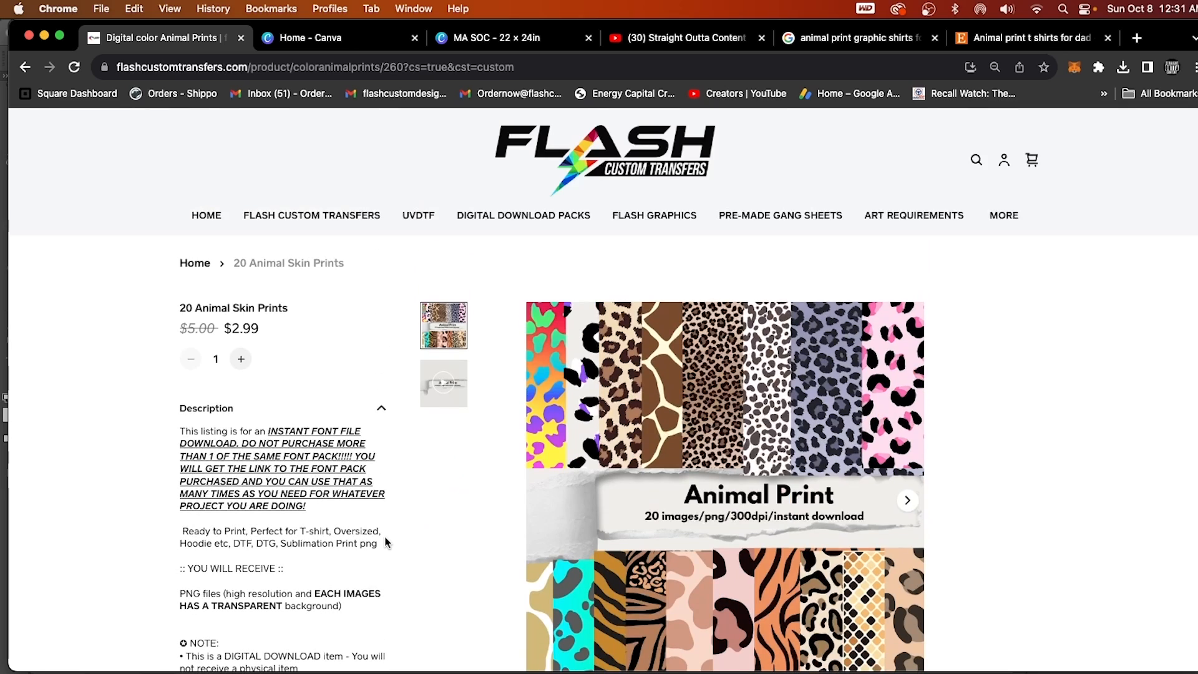
View the demo video and description of the 20 Black and White Animal Skin Prints listing, and return to the shop's home page.
click(23, 67)
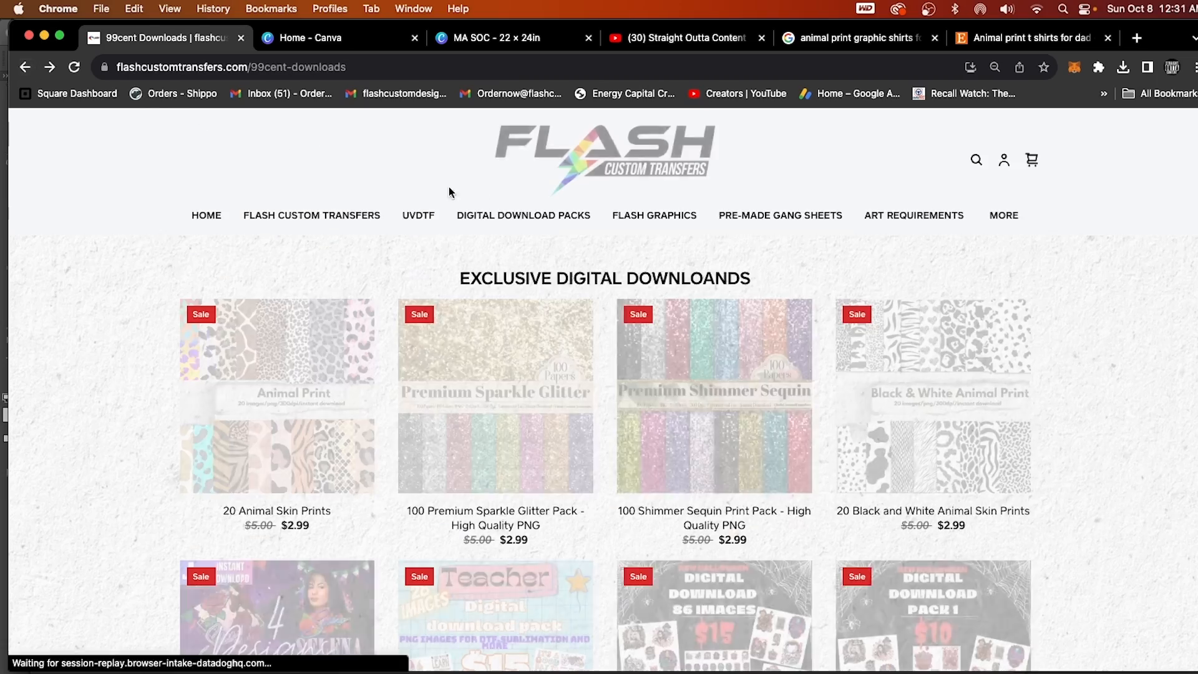
click(936, 383)
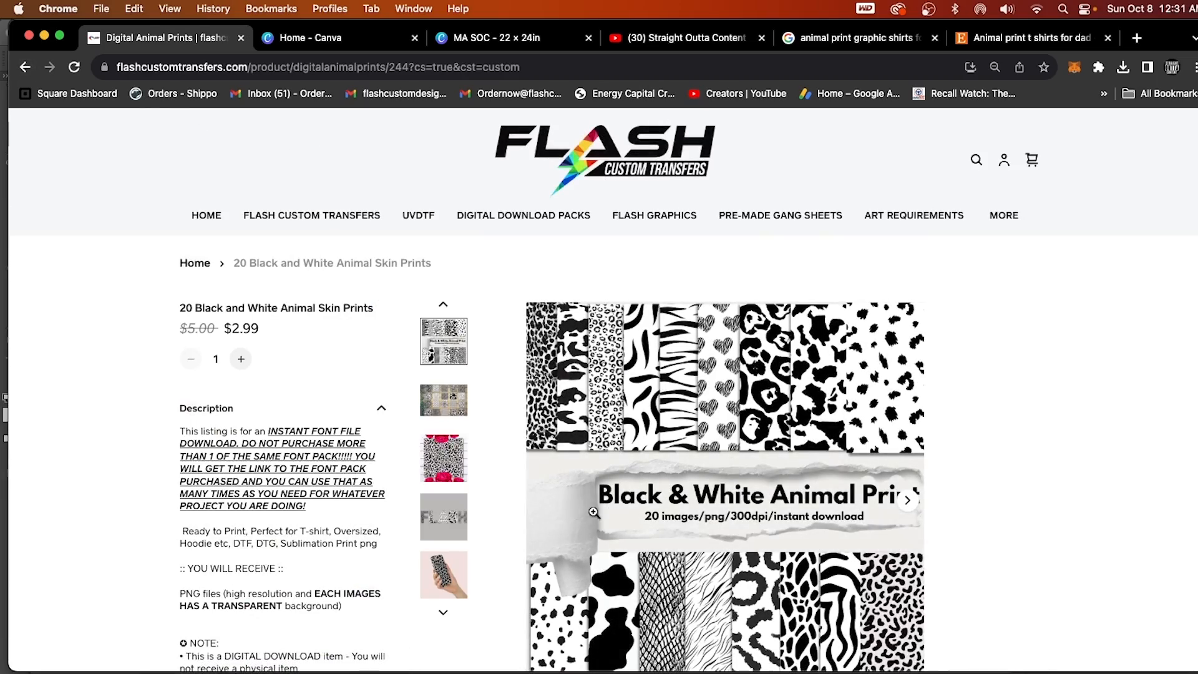
scroll(441, 575, down, 2)
click(455, 550)
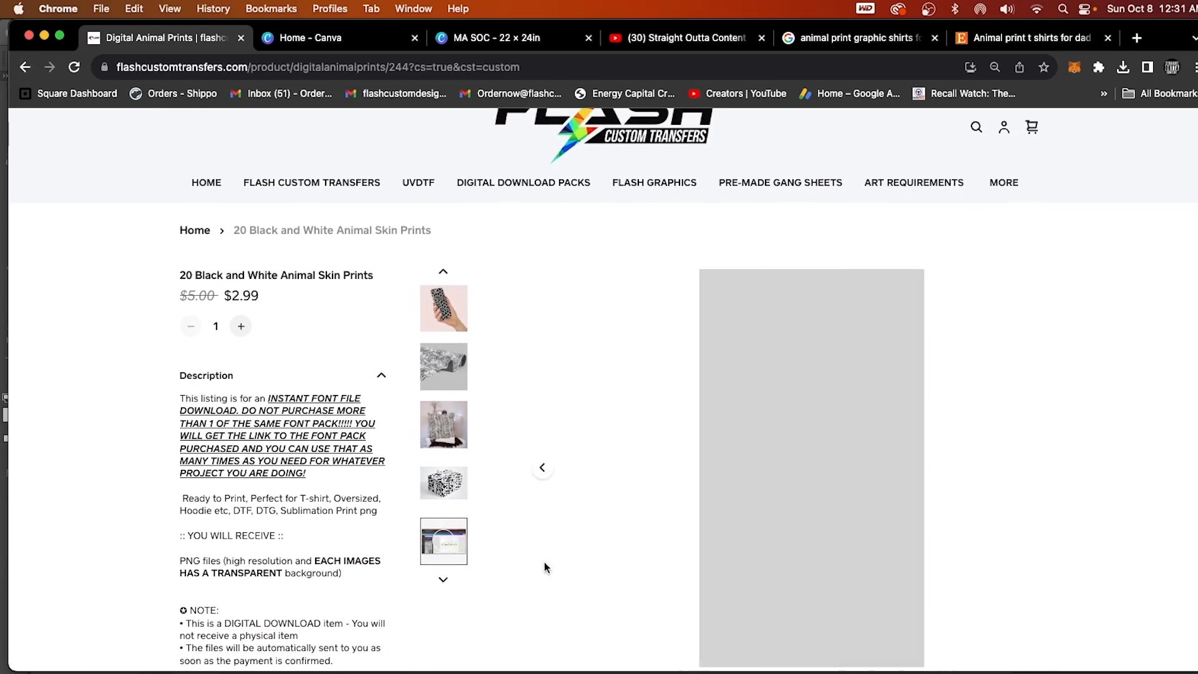
scroll(999, 546, down, 1)
scroll(998, 550, down, 1)
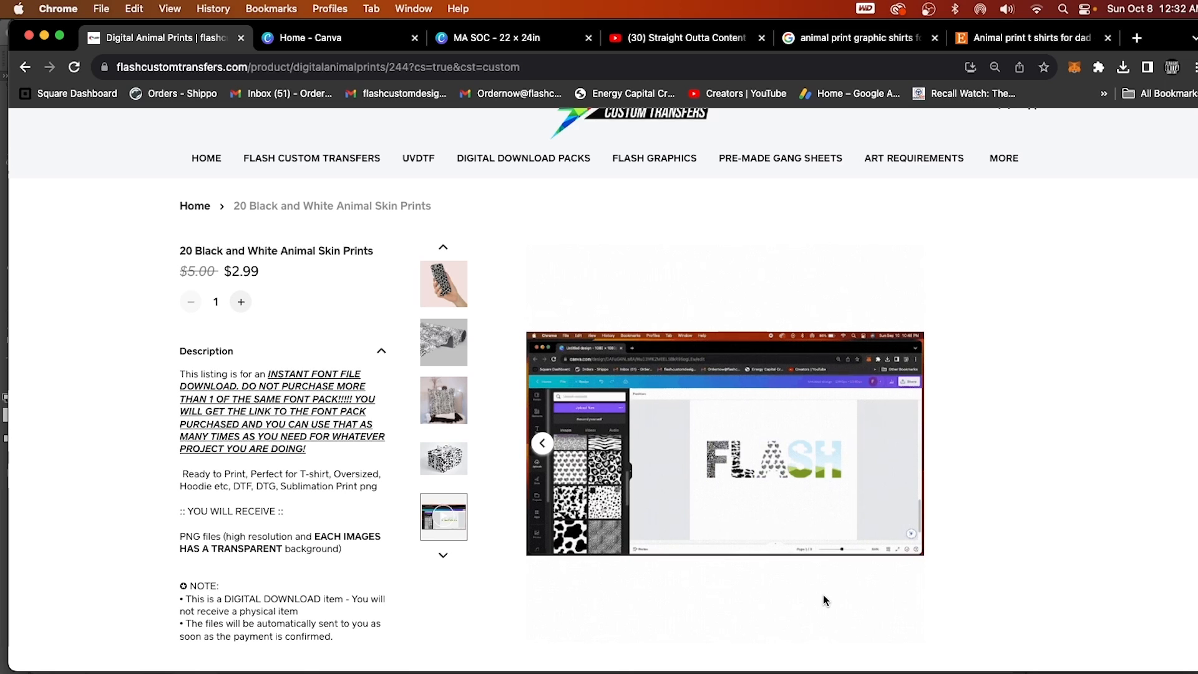
scroll(813, 598, down, 1)
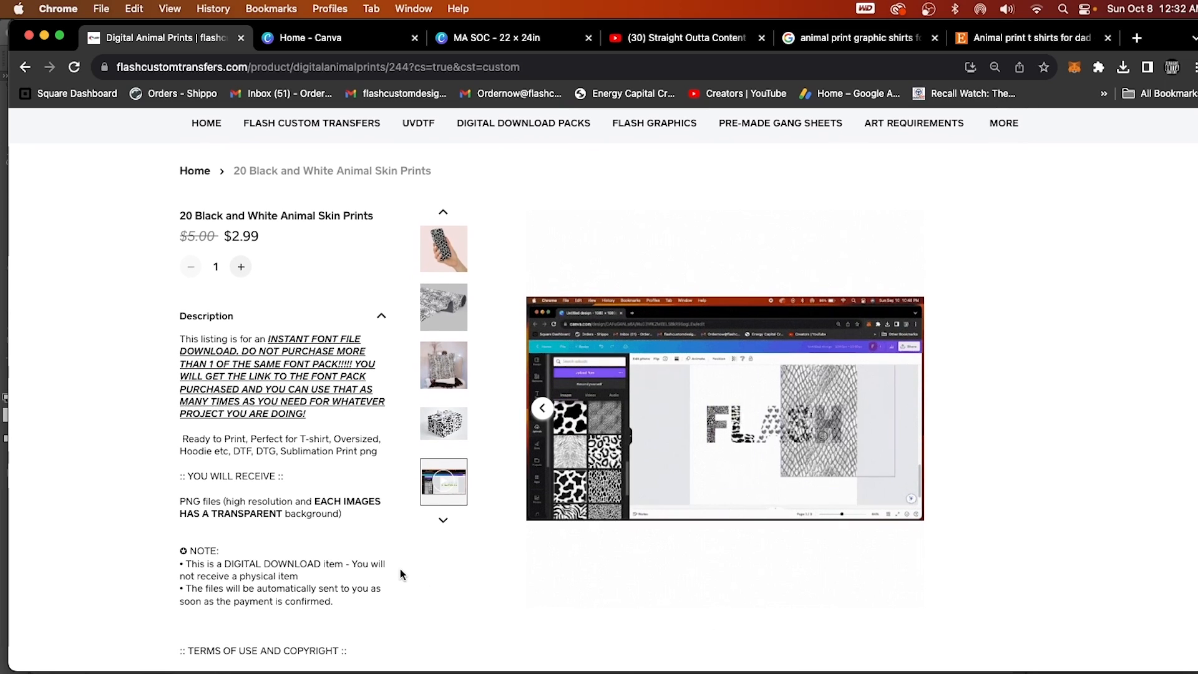
scroll(400, 571, up, 3)
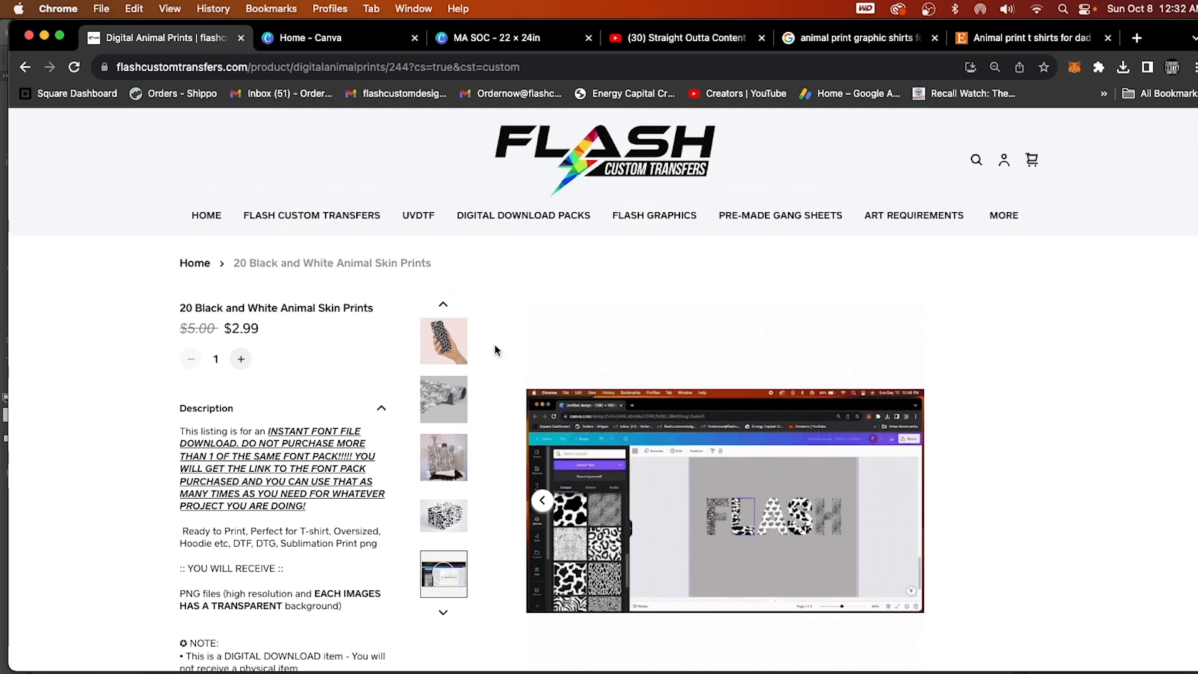
click(206, 219)
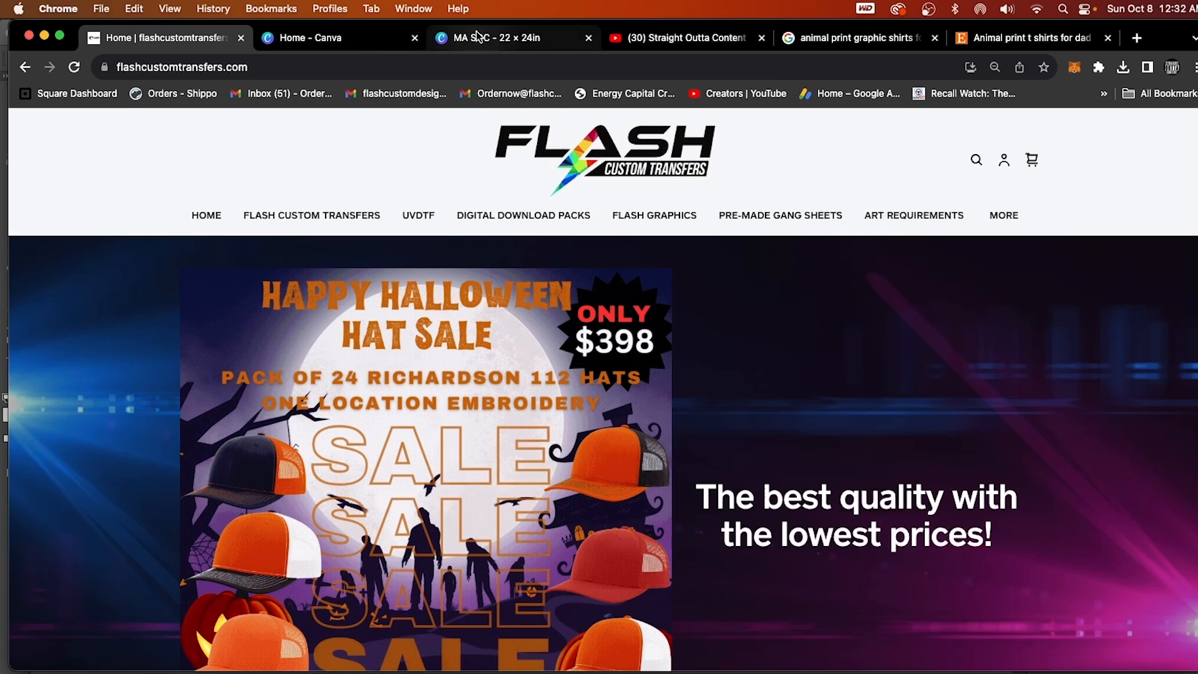
Switch to the Canva home page, and in Finder's Downloads folder look through the images in the black and white animal print folder.
click(368, 36)
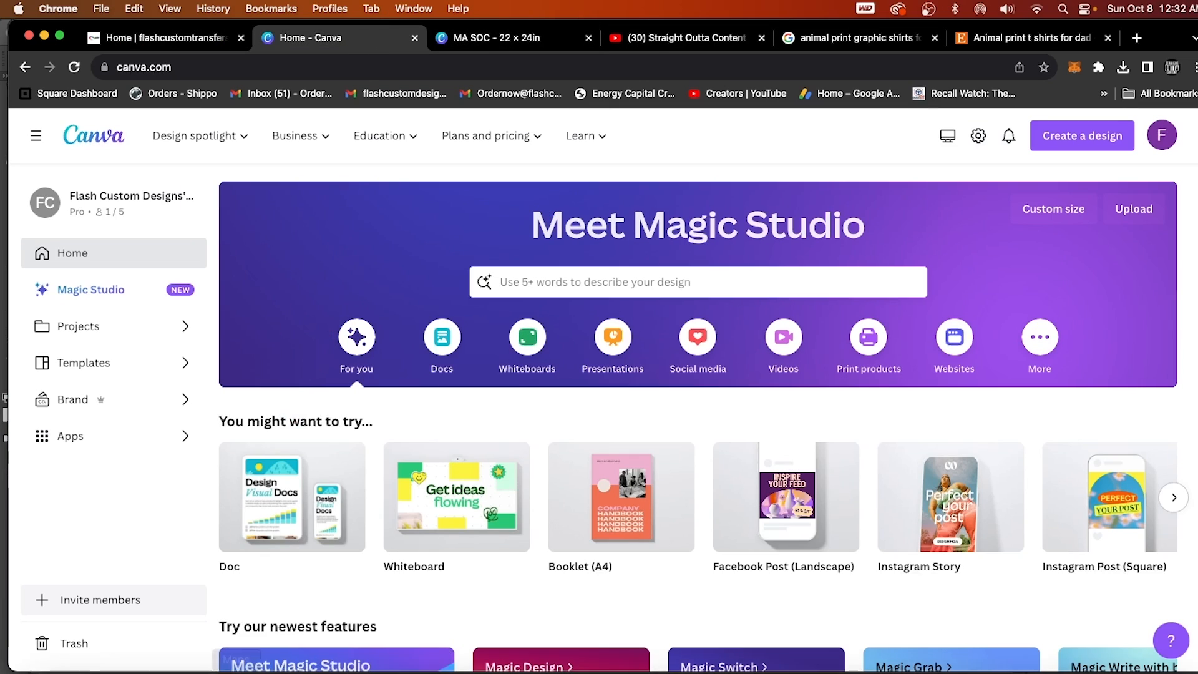
click(47, 655)
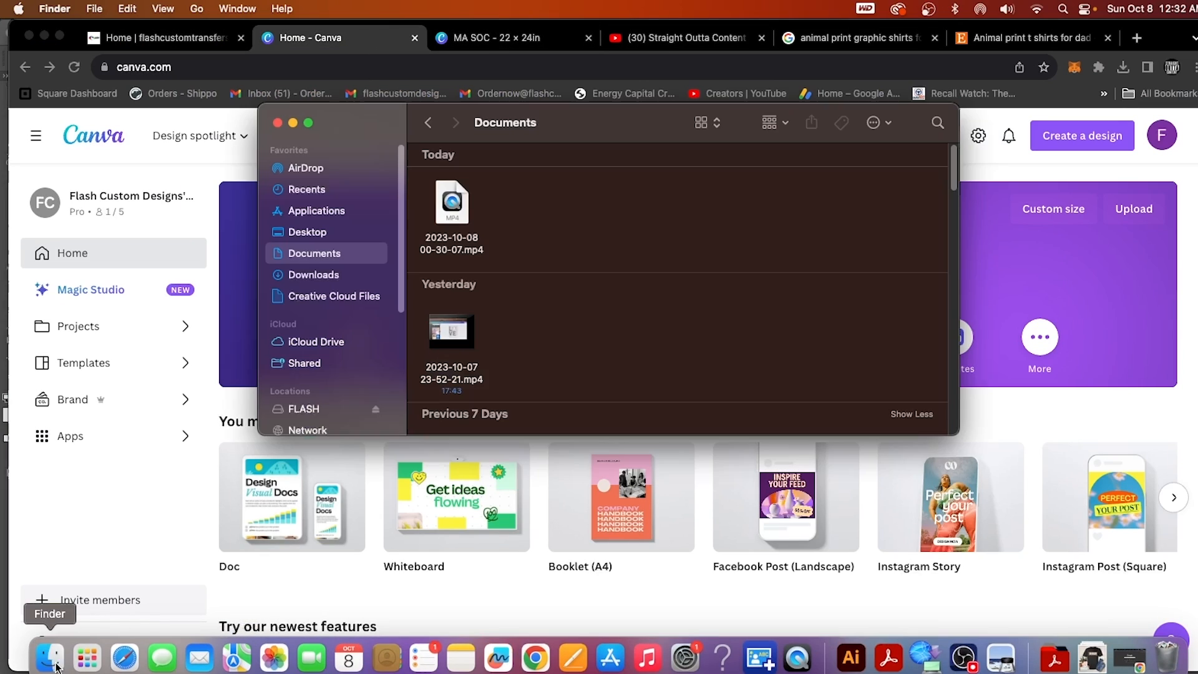
click(346, 277)
scroll(579, 364, down, 1)
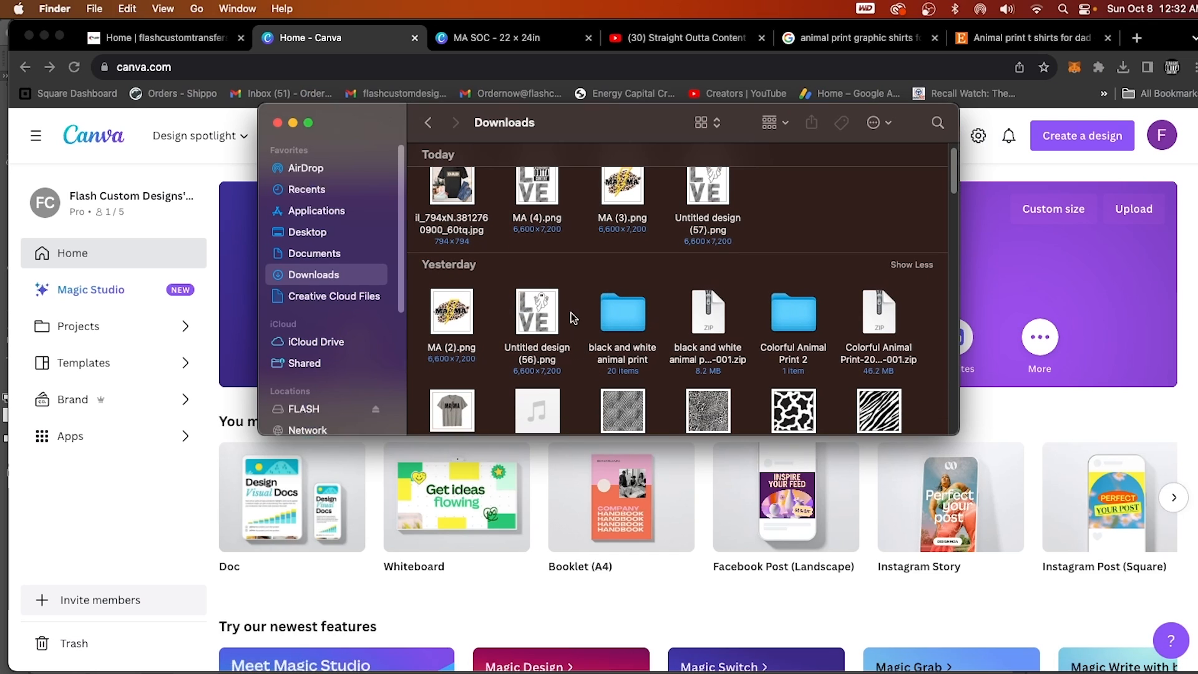
double_click(632, 327)
scroll(748, 387, down, 3)
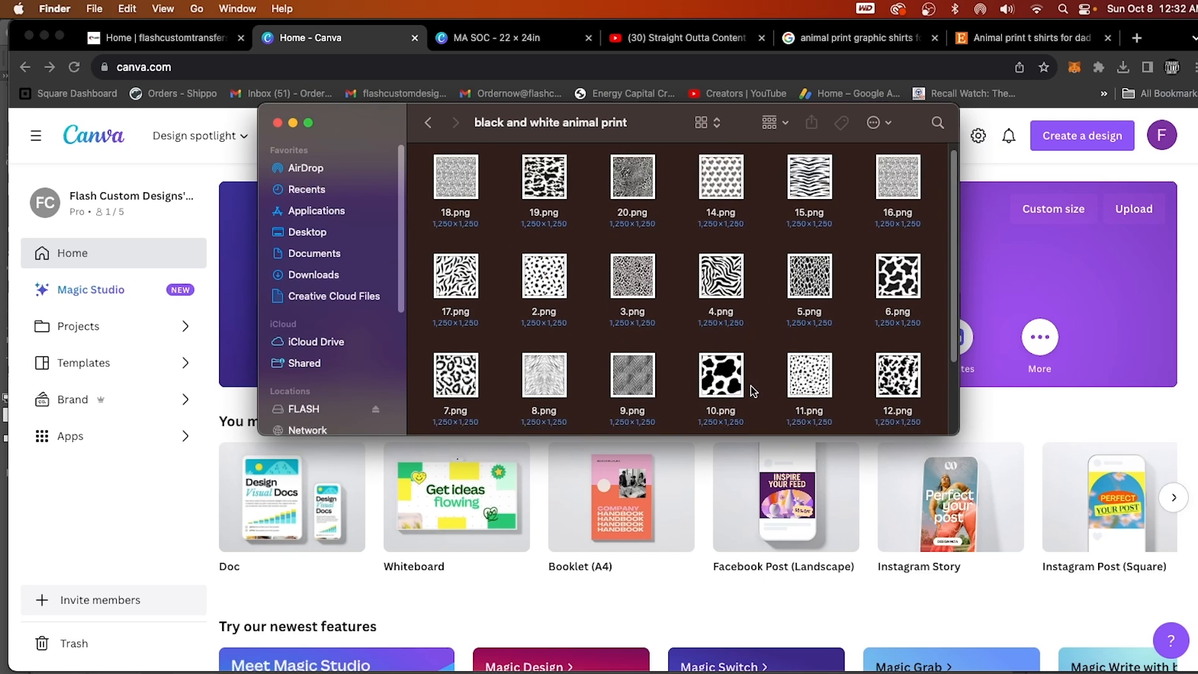
scroll(748, 387, up, 3)
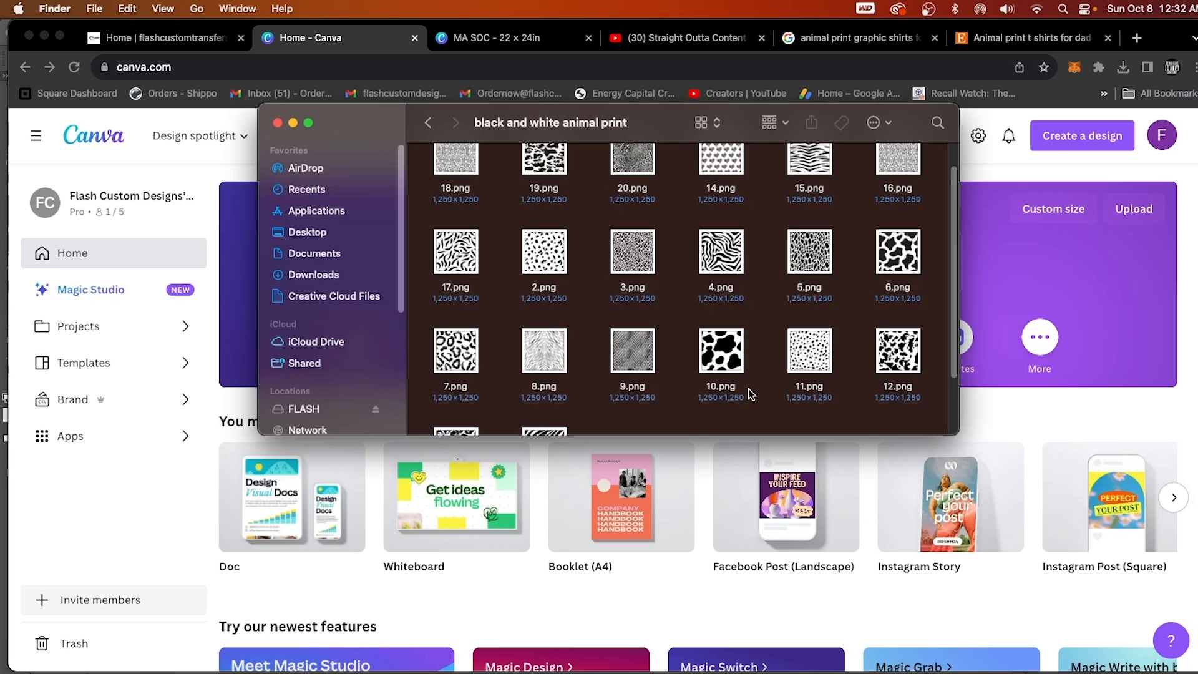
Look through the Colorful Animal Print folder inside Colorful Animal Print 2, and return to Downloads.
click(427, 123)
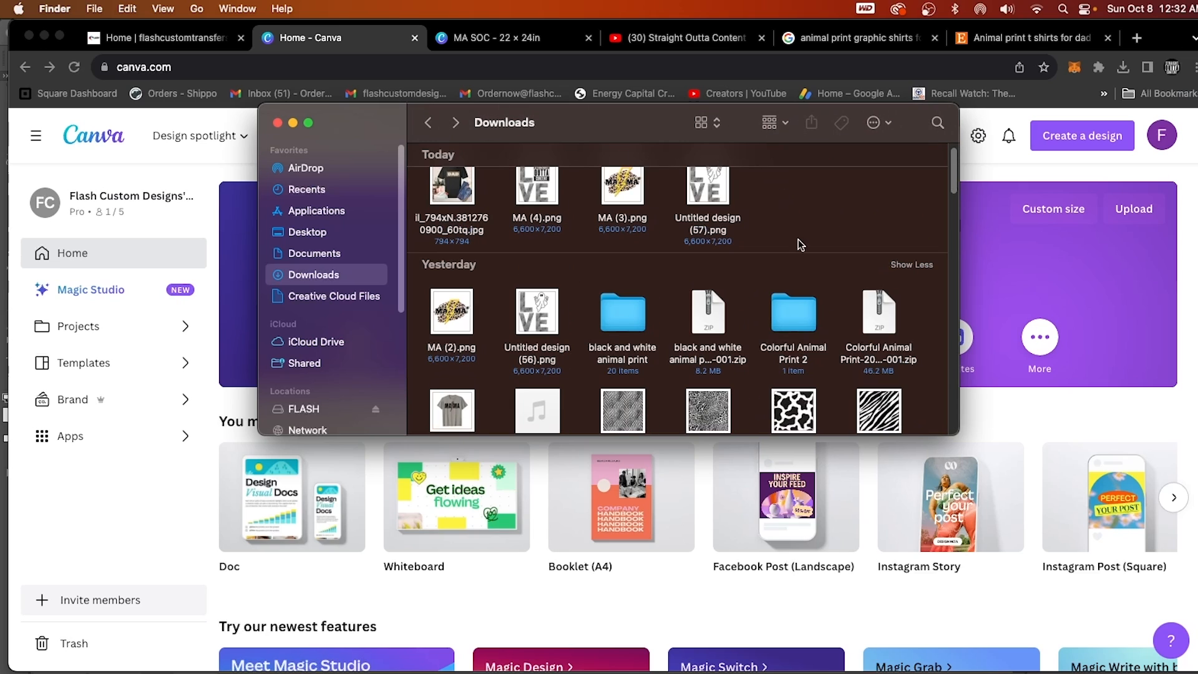
double_click(799, 324)
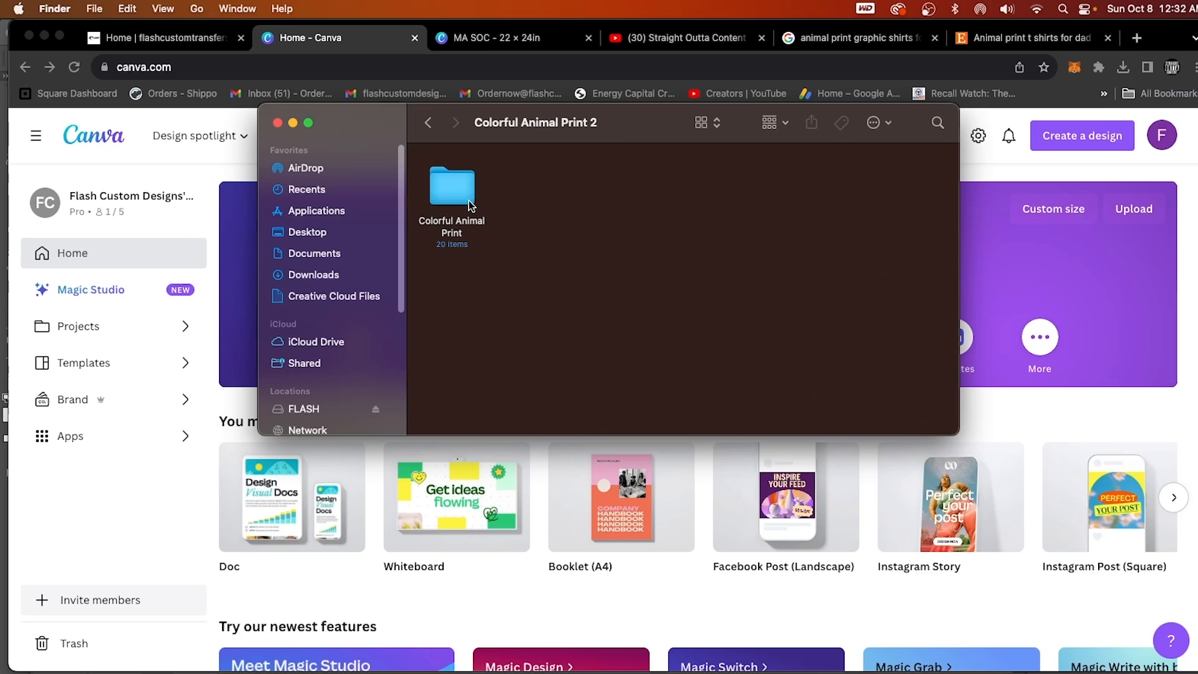
double_click(452, 187)
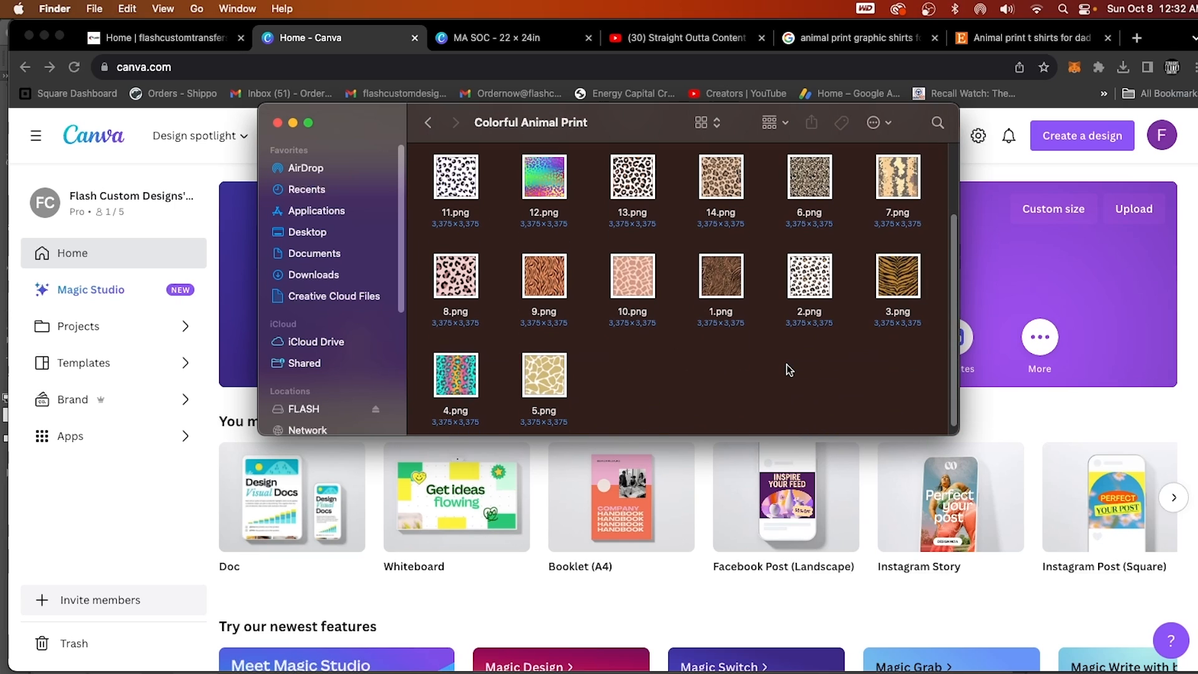
double_click(429, 127)
scroll(840, 221, up, 2)
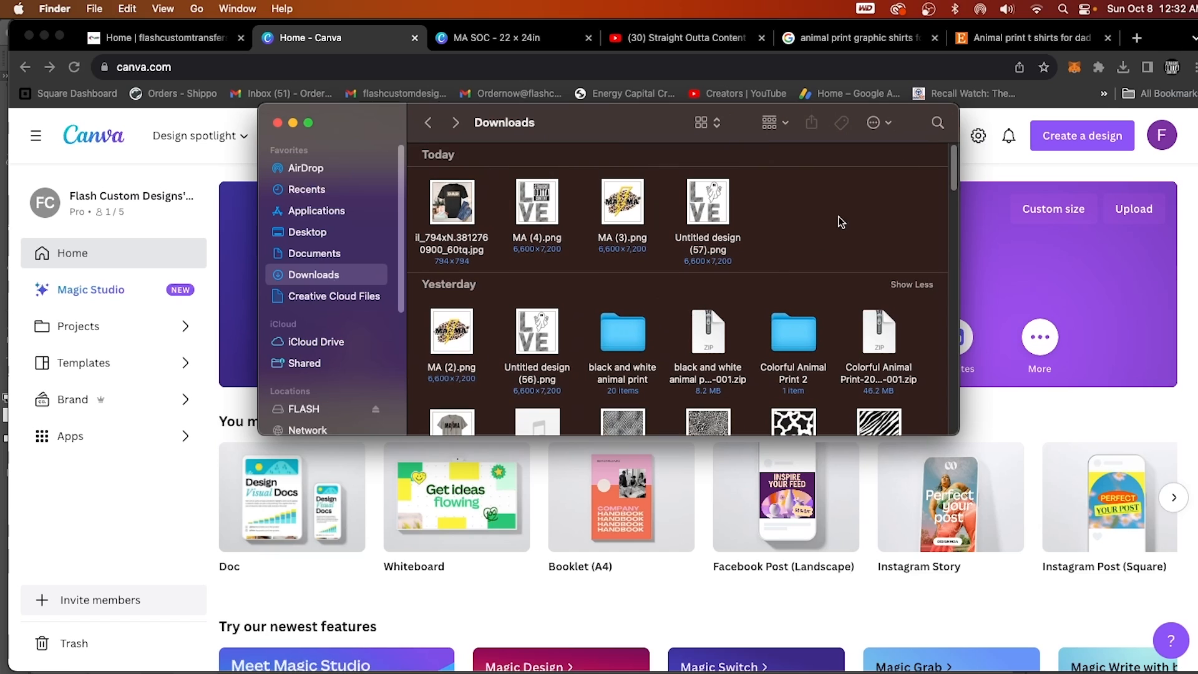
Start a custom-size Canva design measured in inches, with a width of 22.
click(992, 162)
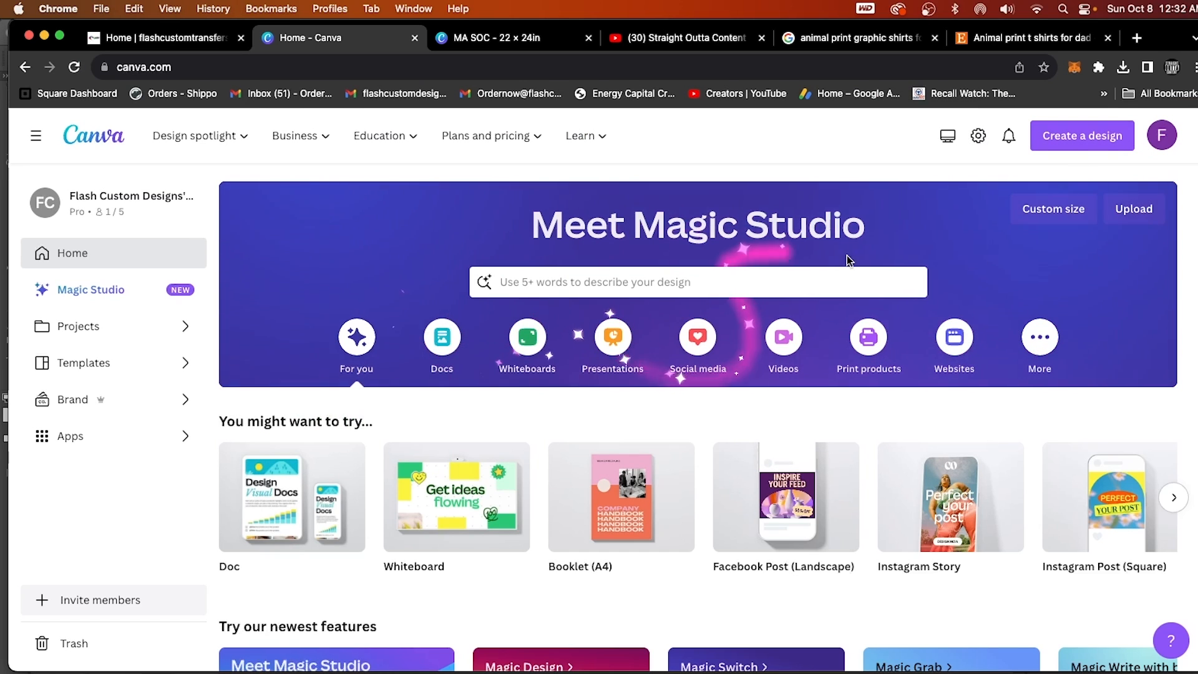
click(1083, 135)
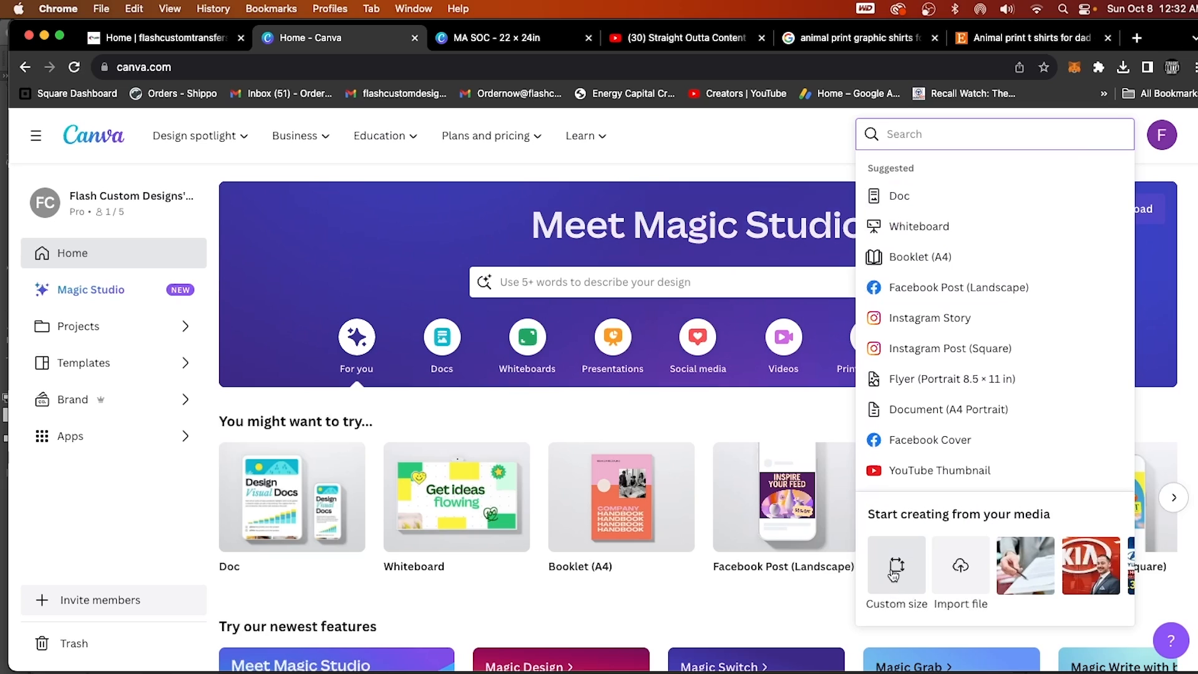
click(895, 572)
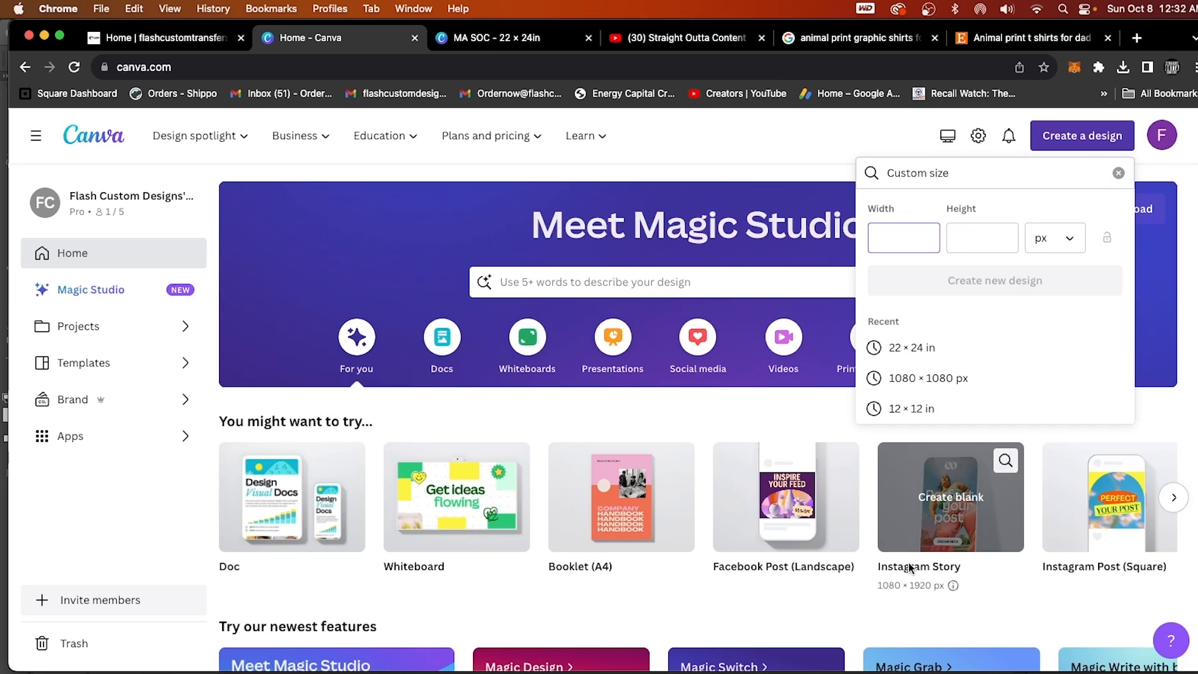
click(1071, 245)
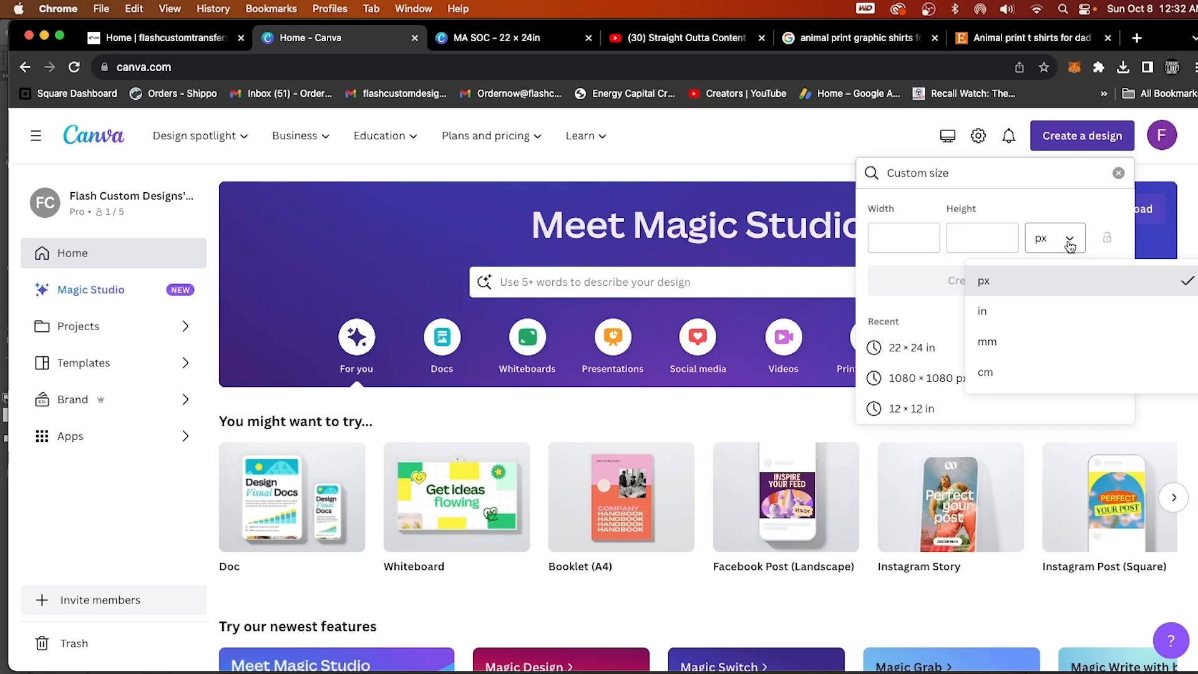
click(989, 309)
click(902, 238)
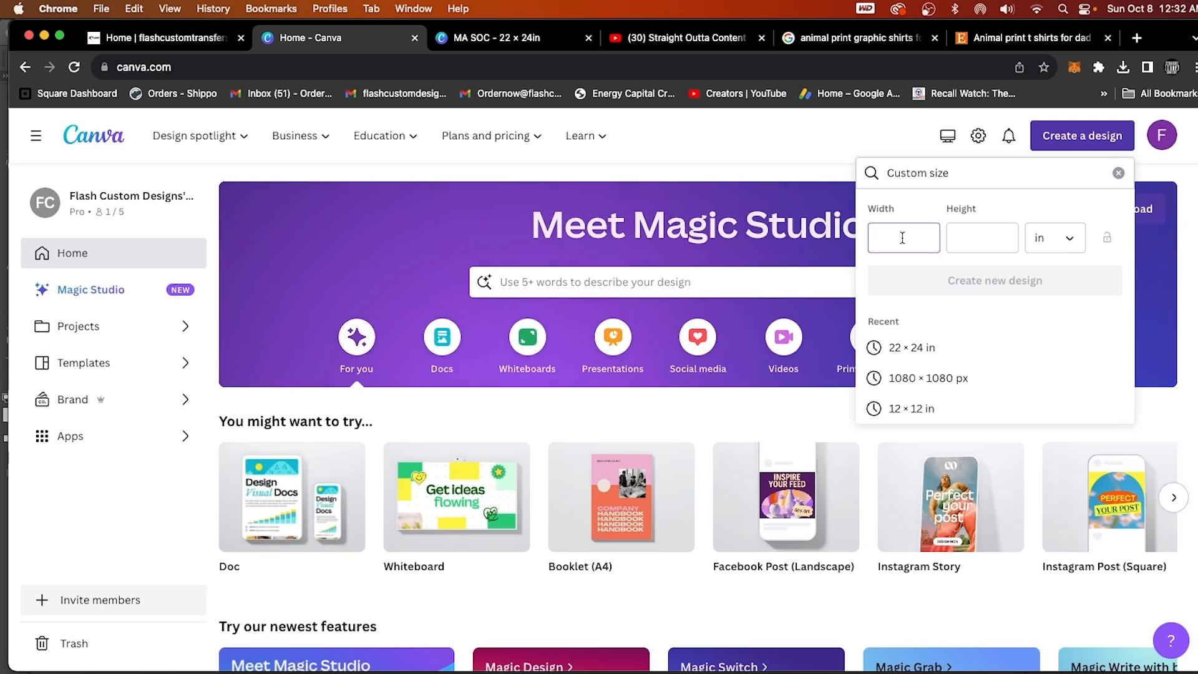
text(22)
Try heights of 12, 36, 120 and 60 inches for the custom-size design.
click(975, 247)
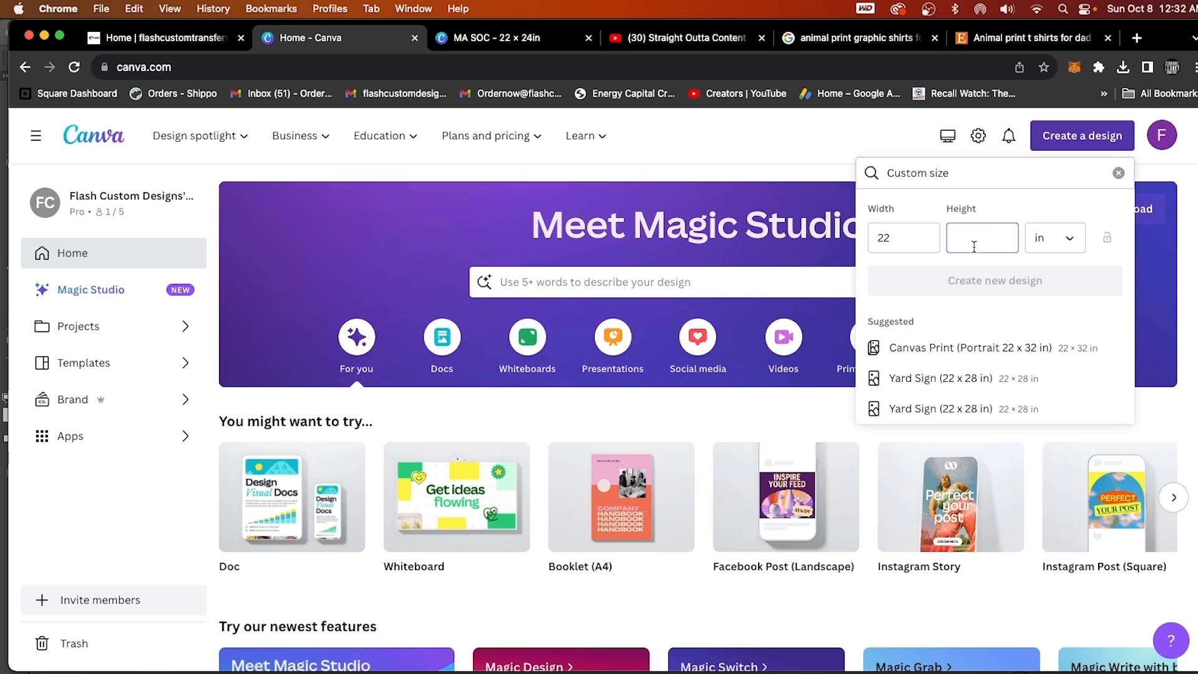
text(12)
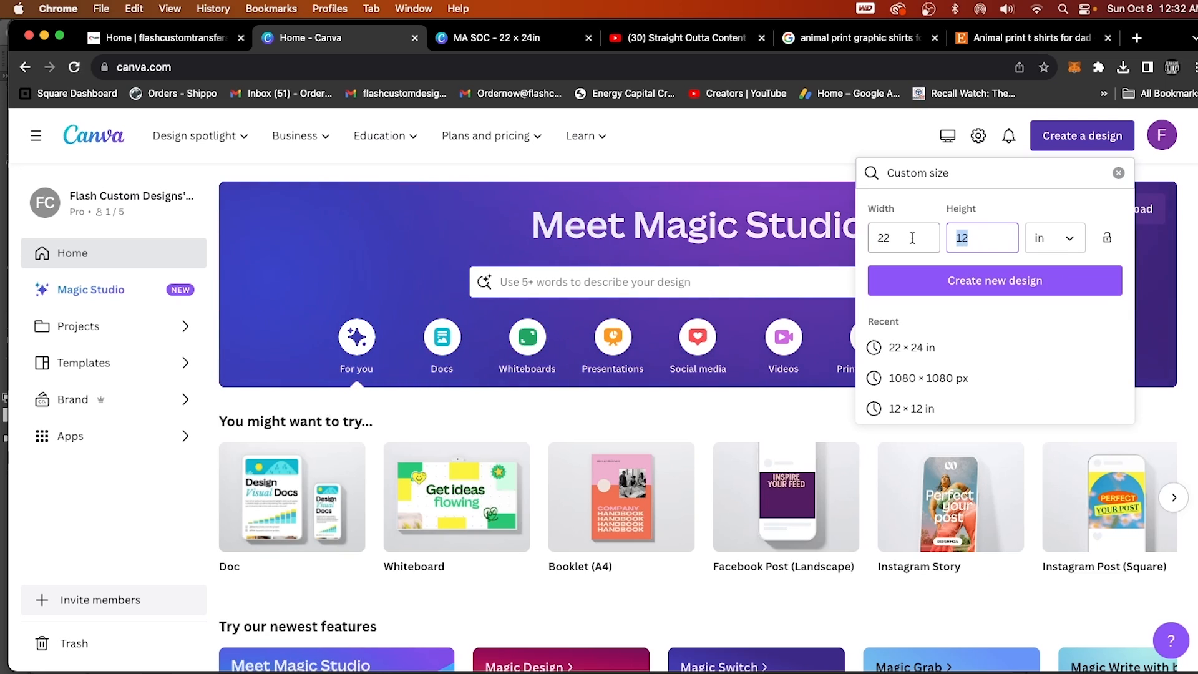
text(24)
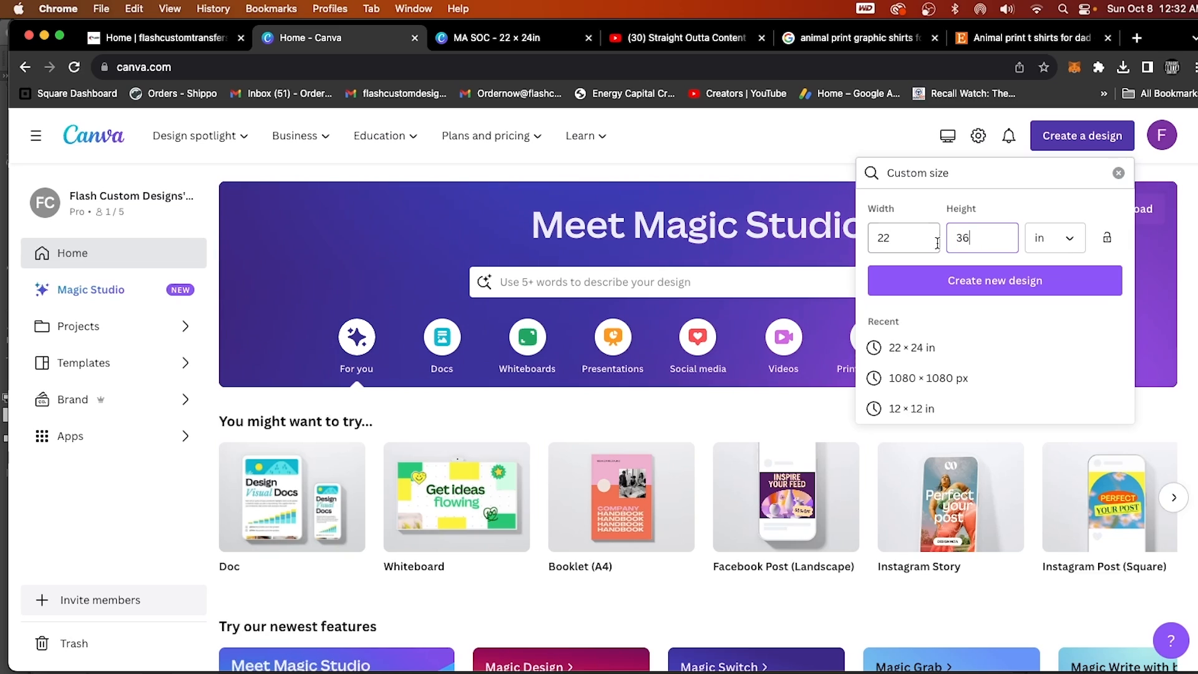
drag(983, 238, 923, 230)
text(60)
text(120)
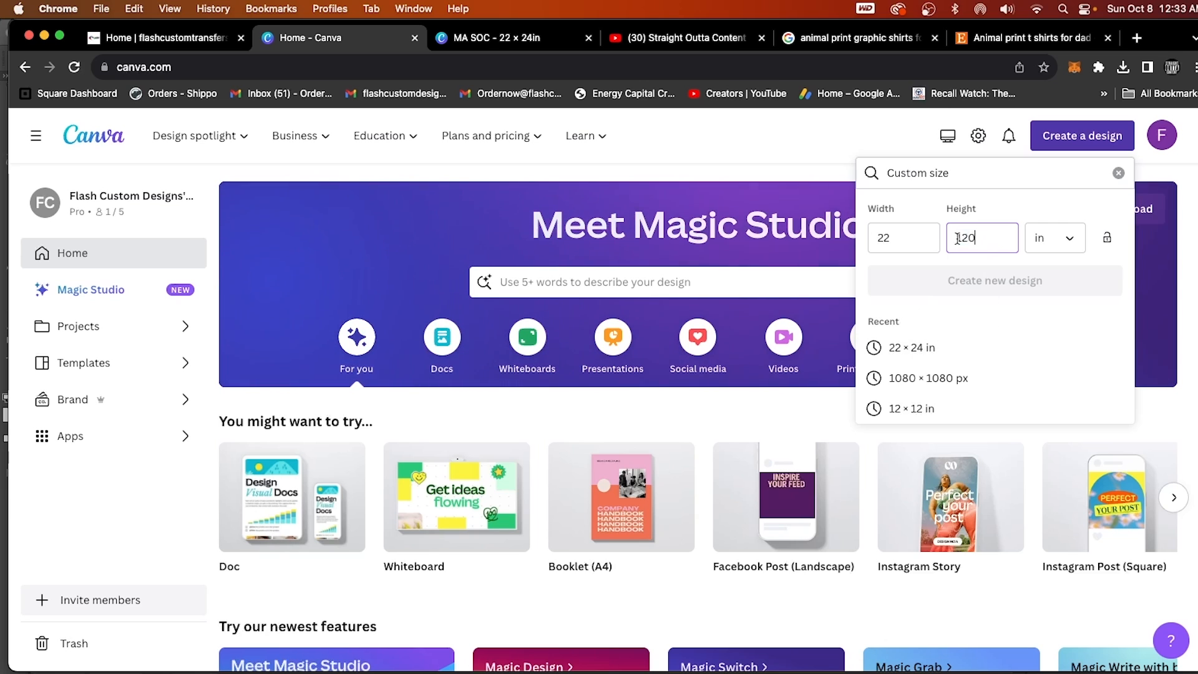
drag(991, 242, 935, 233)
text(60)
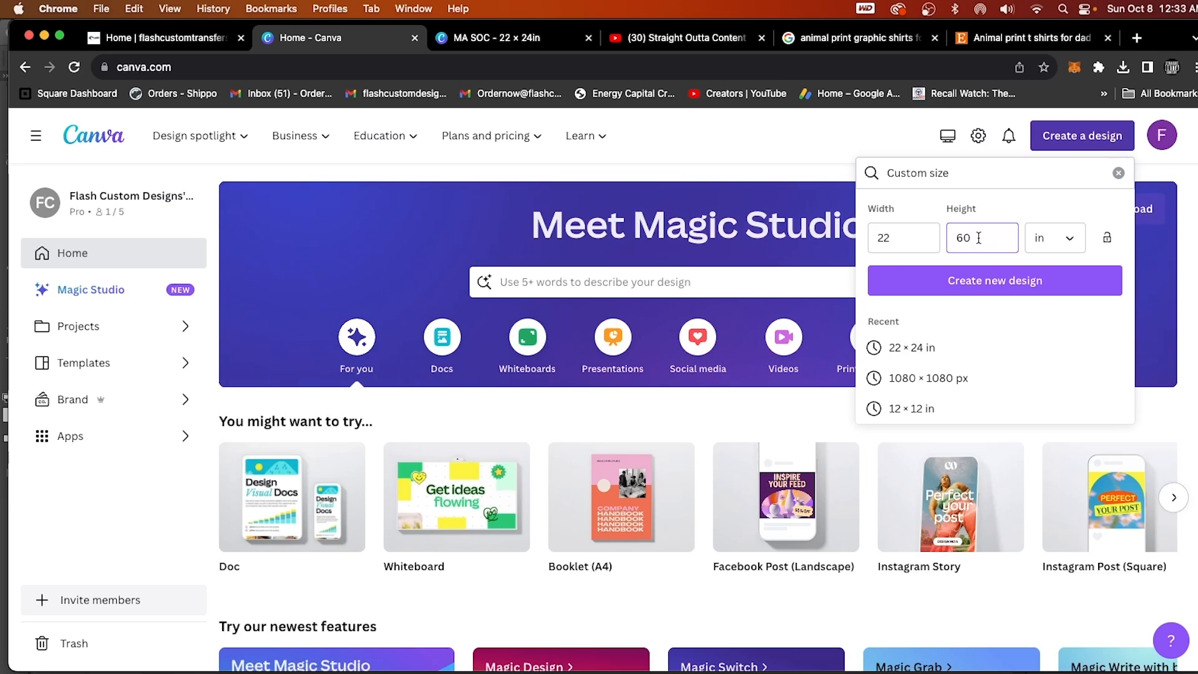
text(24)
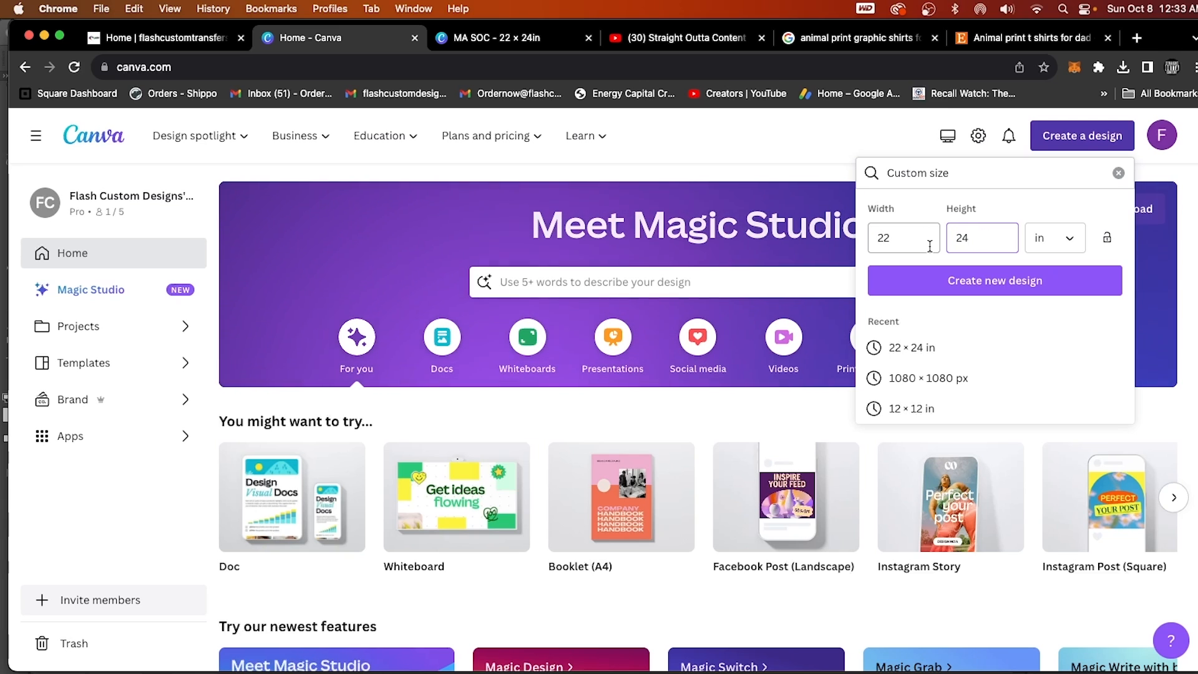
Set the custom height to 24 inches and create the new design.
click(953, 284)
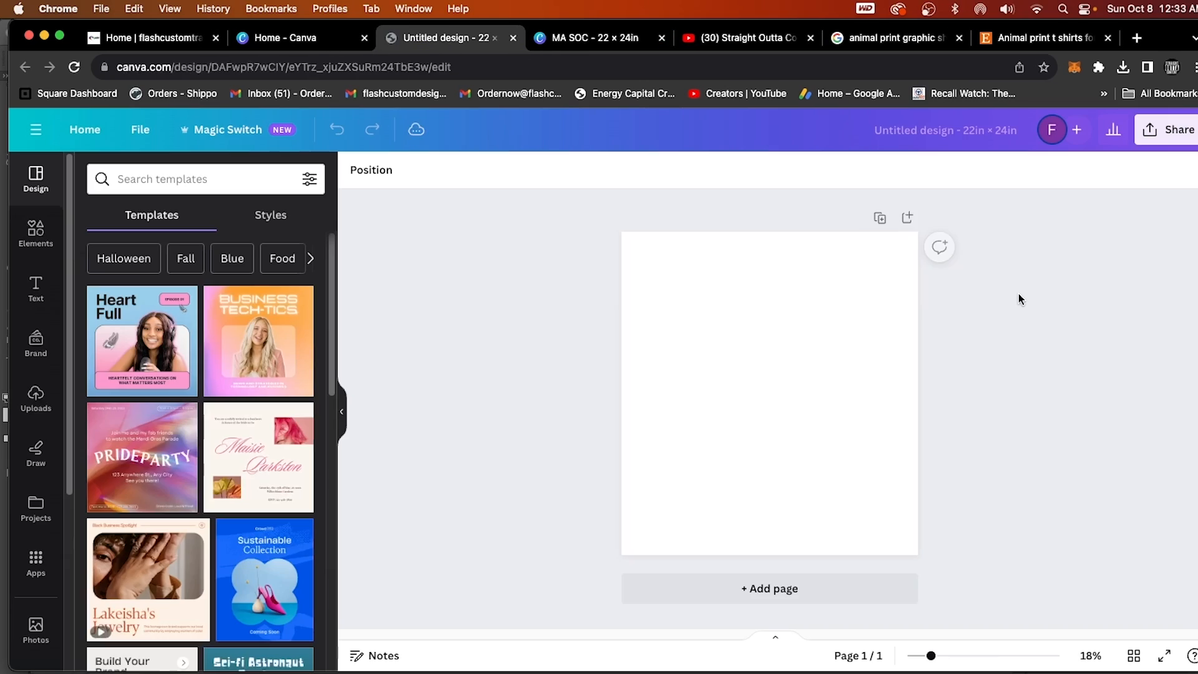
Upload 9.png from the Colorful Animal Print folder inside Colorful Animal Print 2 in Downloads.
click(31, 402)
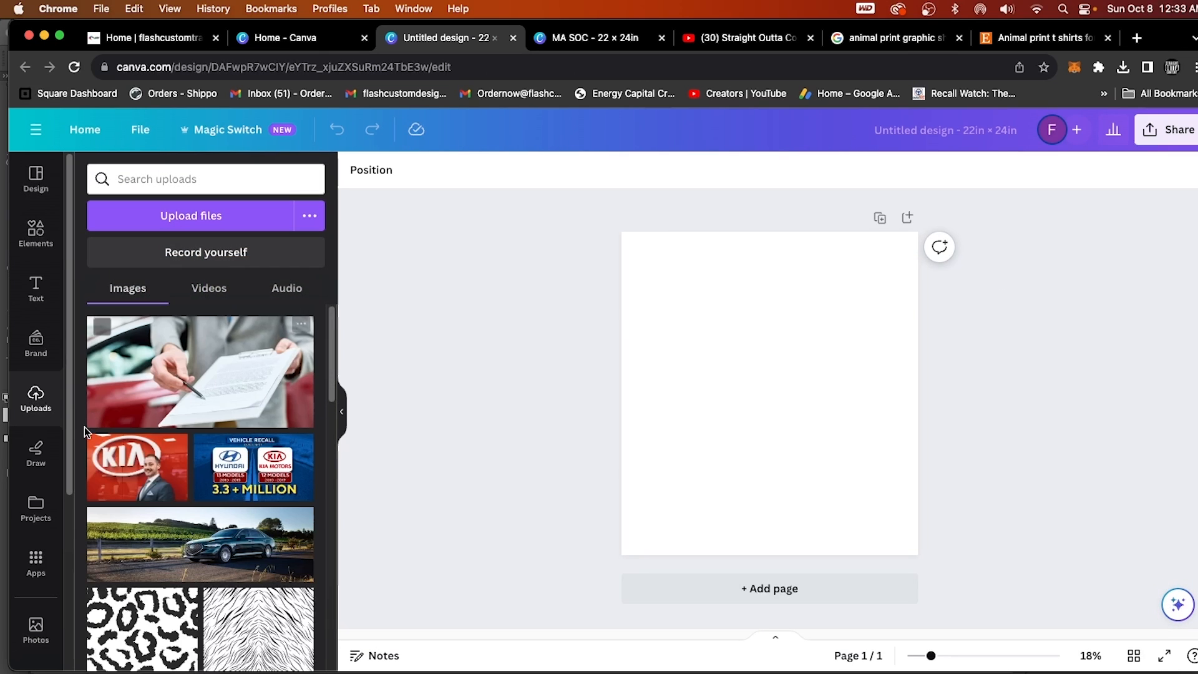
scroll(238, 503, down, 5)
scroll(239, 502, up, 2)
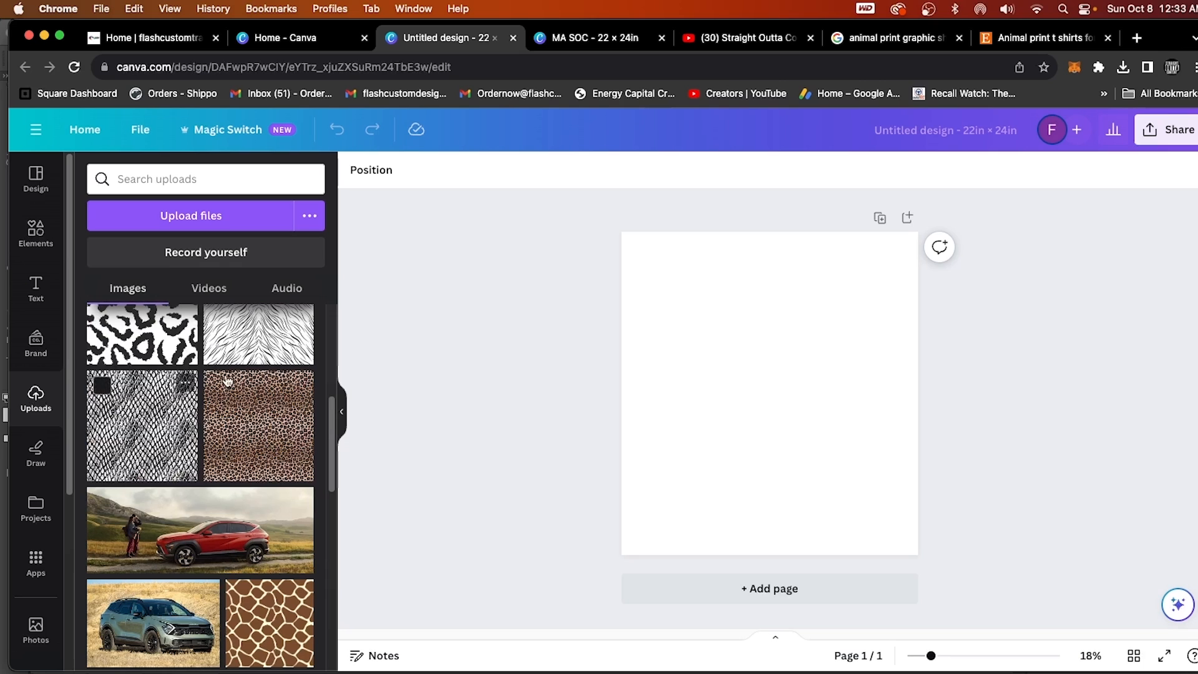
click(280, 228)
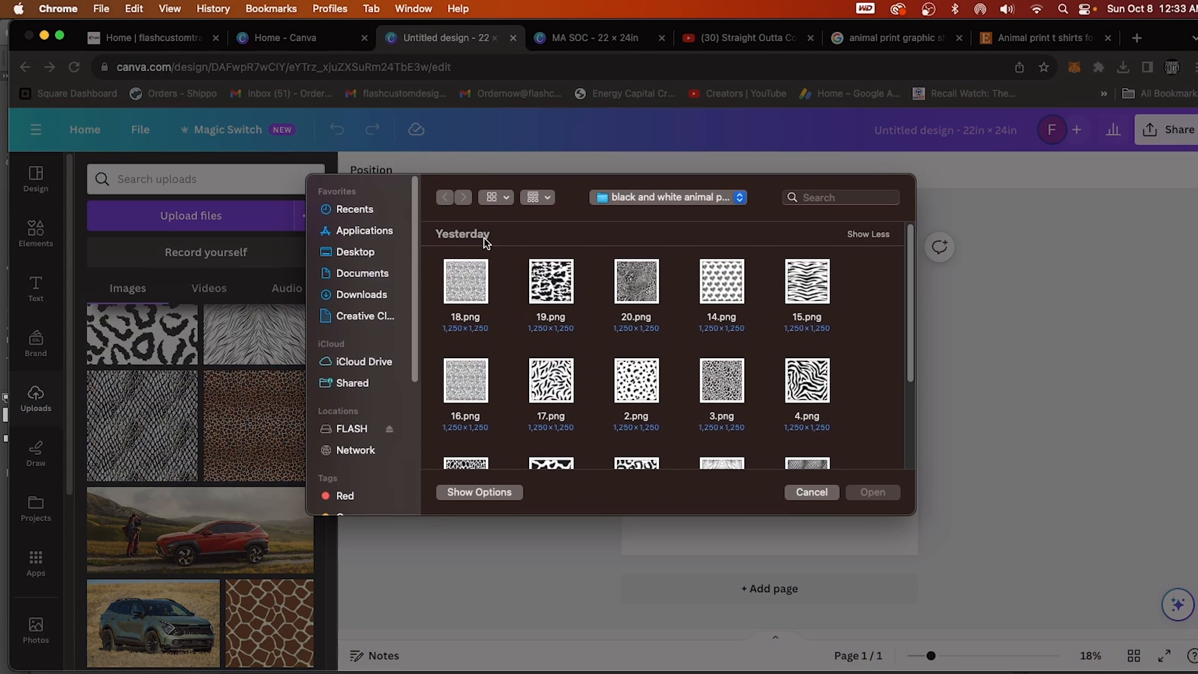
click(362, 294)
scroll(658, 376, down, 1)
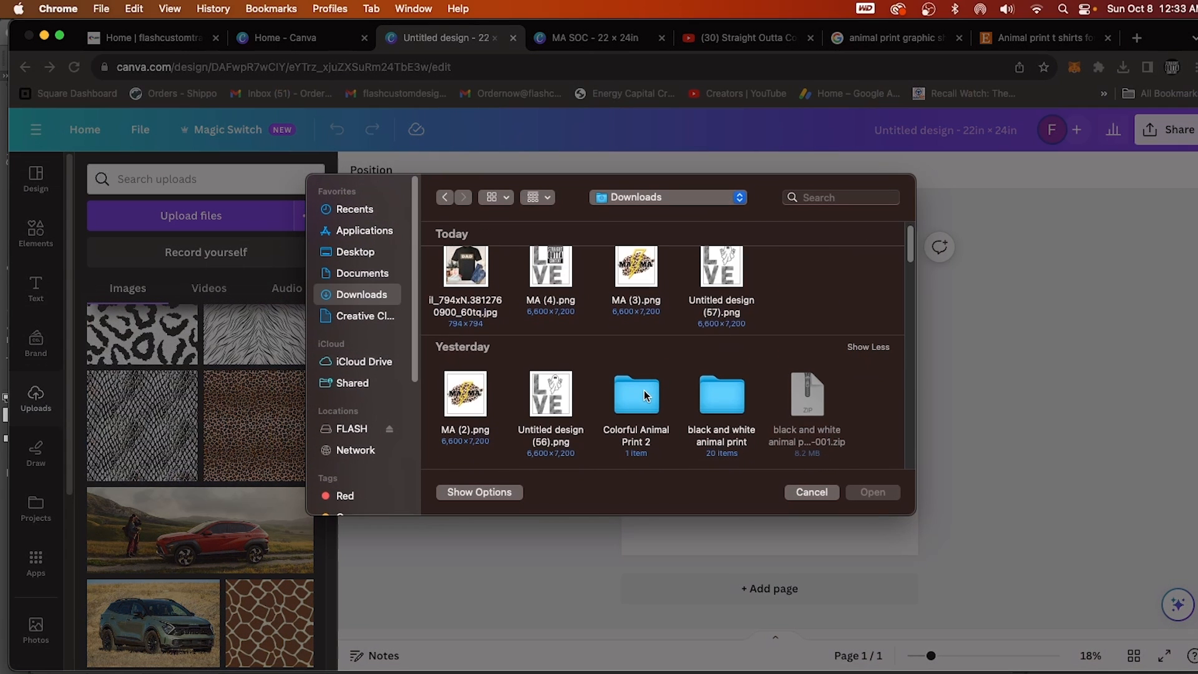
double_click(644, 391)
double_click(477, 298)
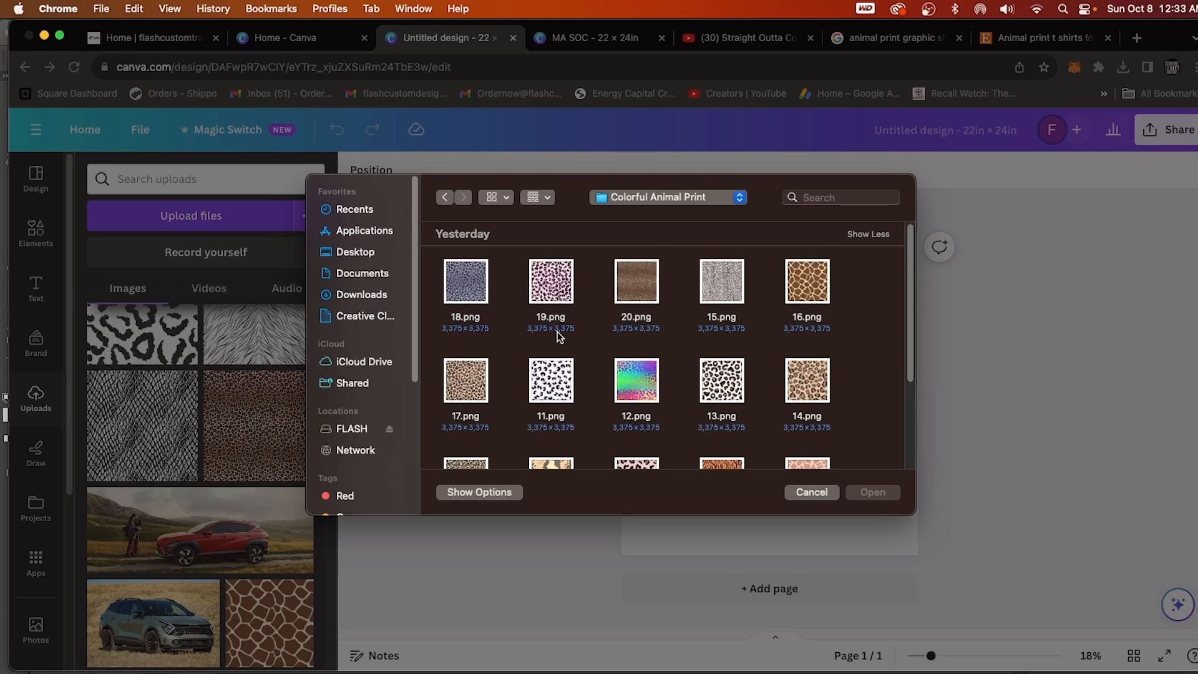
scroll(609, 377, down, 3)
scroll(754, 424, down, 2)
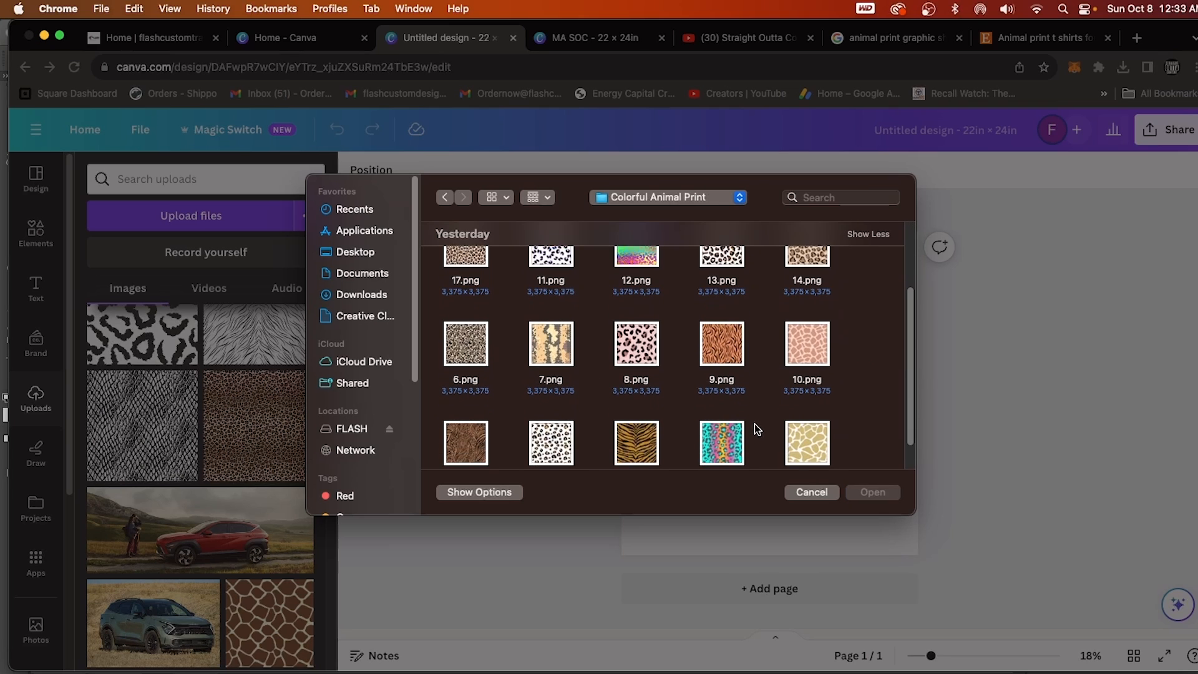
click(709, 306)
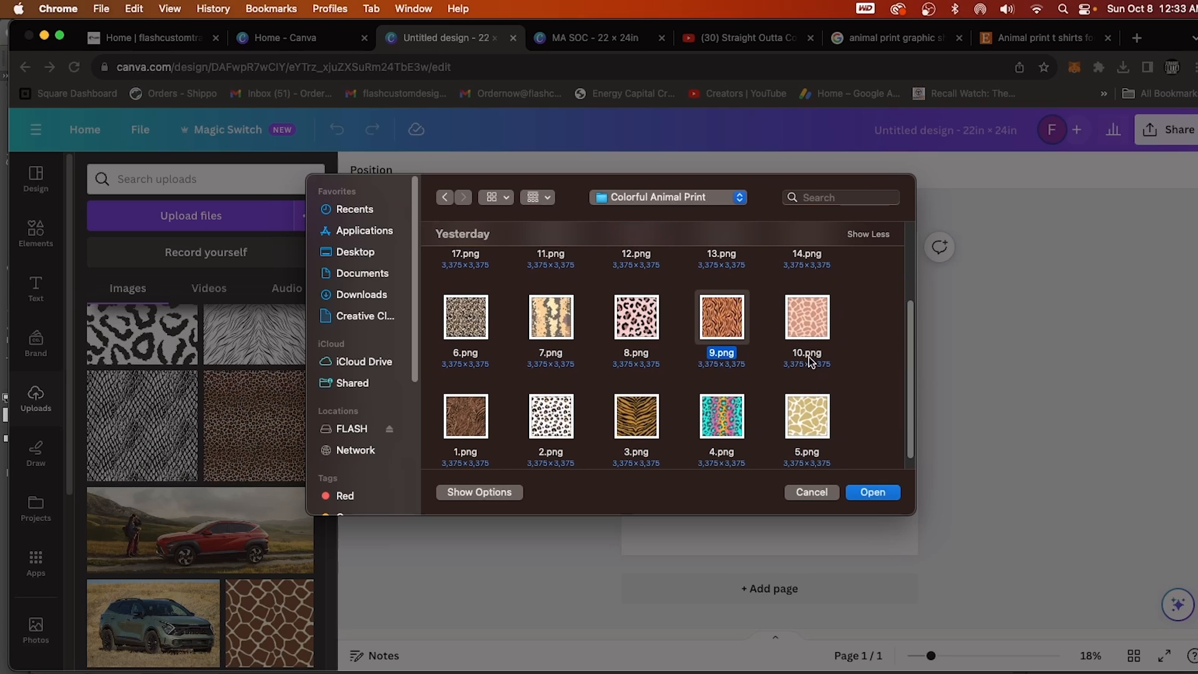
click(870, 493)
Upload 12.png, 13.png, 14.png, 17.png and 20.png together from the Colorful Animal Print folder.
click(239, 227)
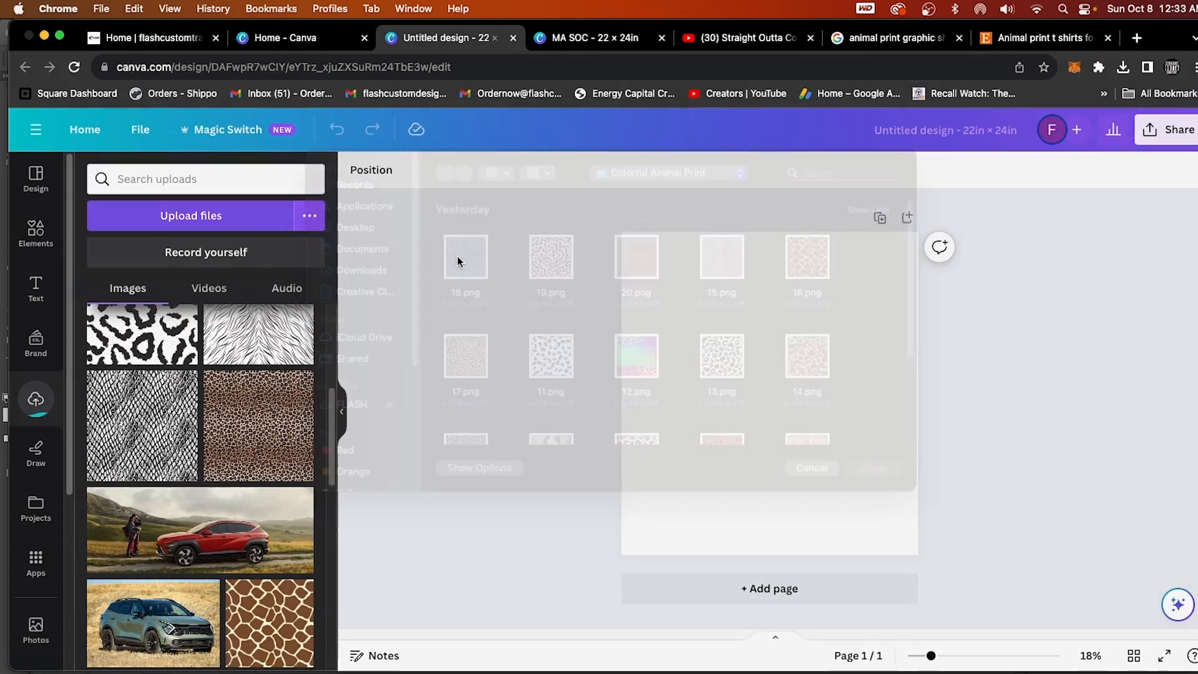
scroll(686, 349, down, 2)
click(635, 351)
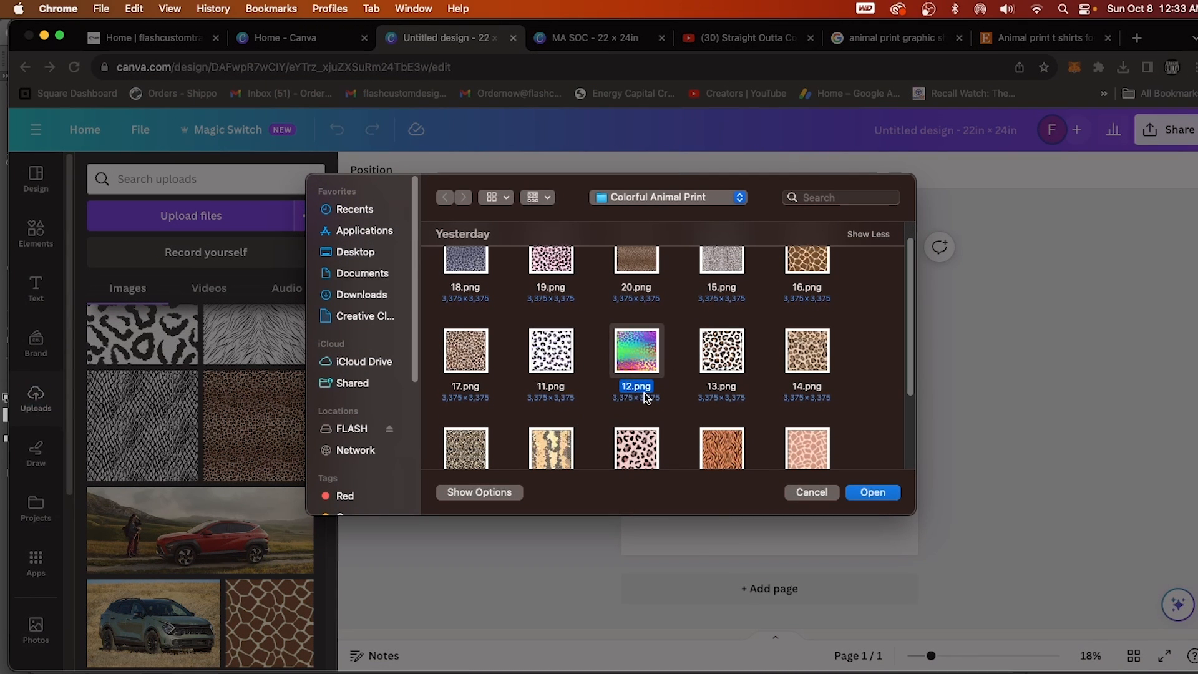
super+click(715, 353)
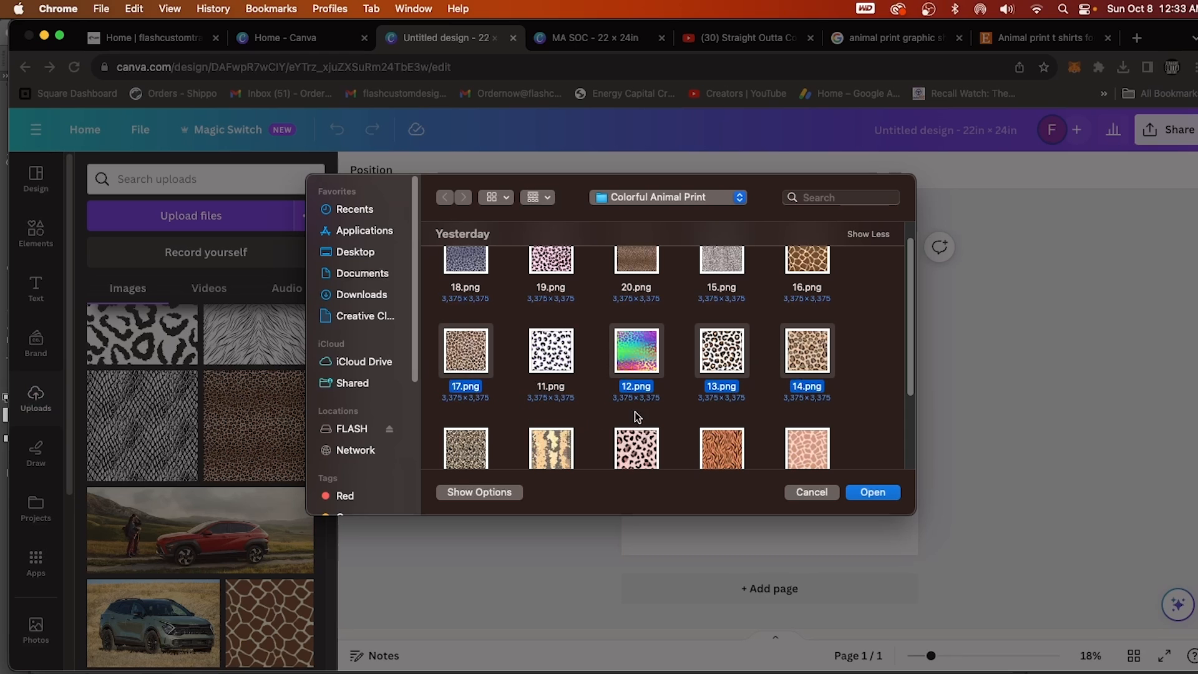
super+click(637, 264)
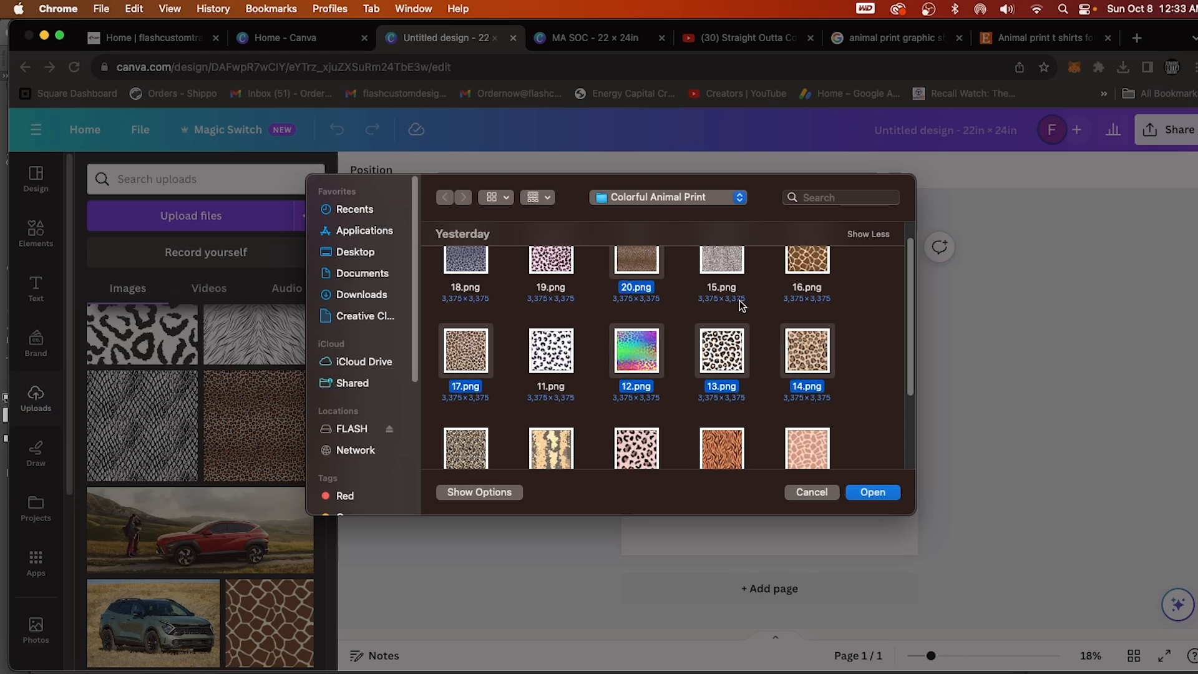
click(865, 492)
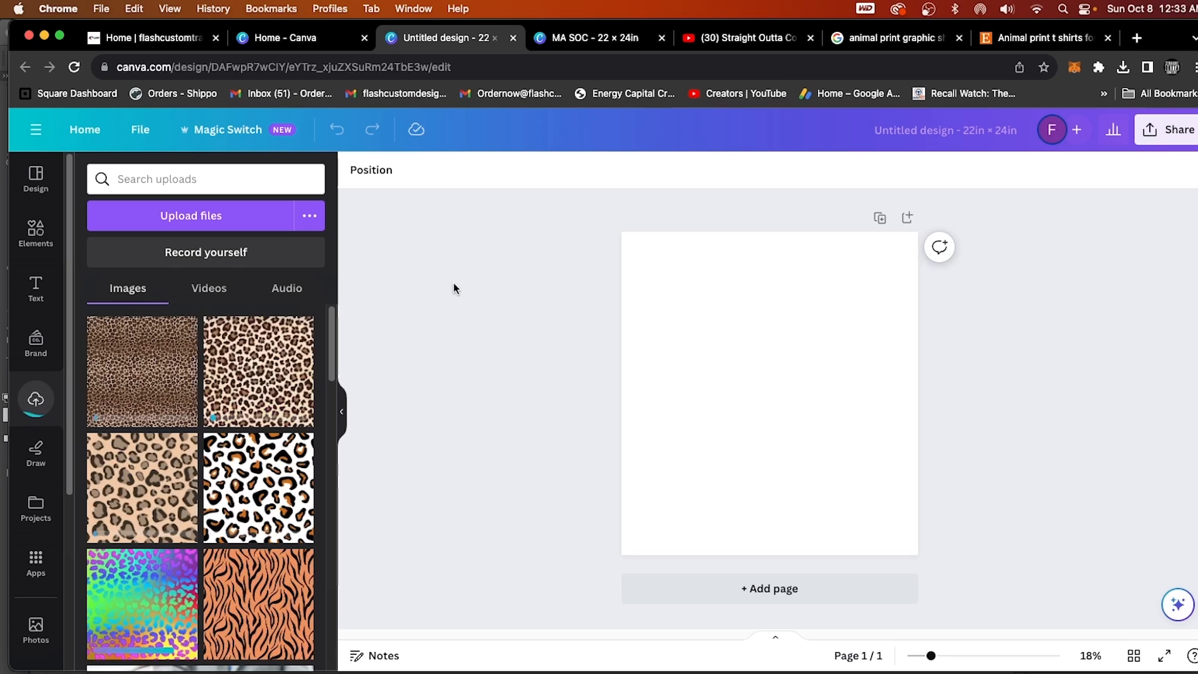
Upload 20.png, 14.png, 15.png, 4.png and 9.png from the black and white animal print folder in Downloads.
click(197, 215)
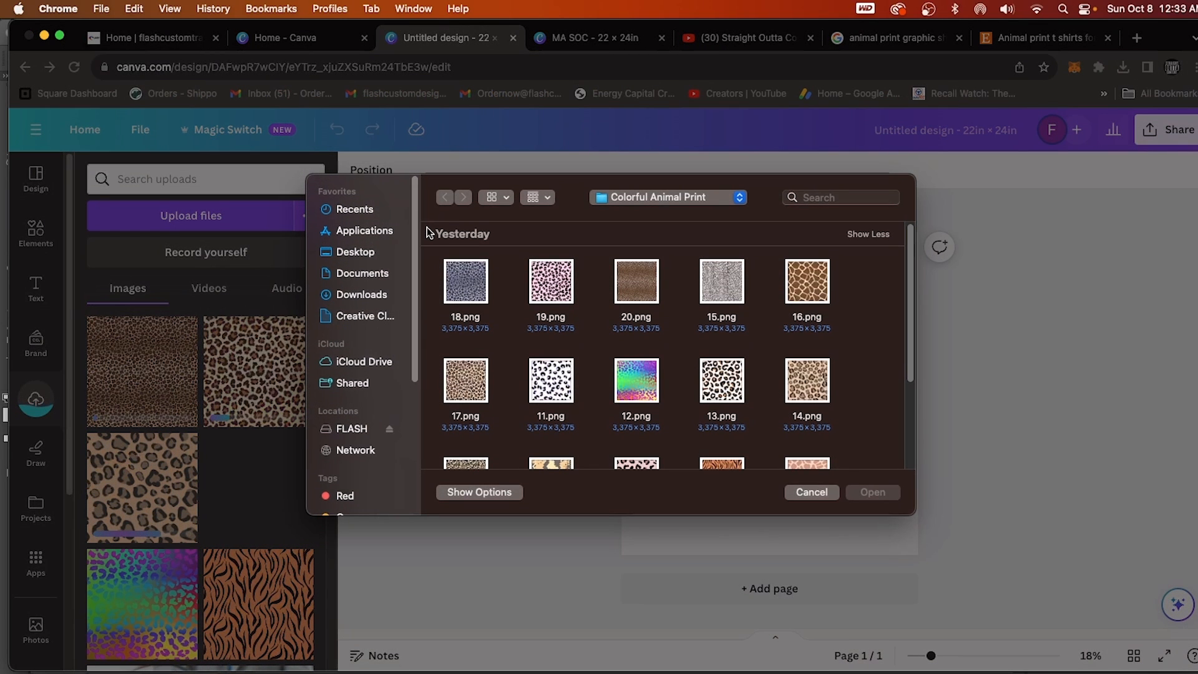
click(364, 294)
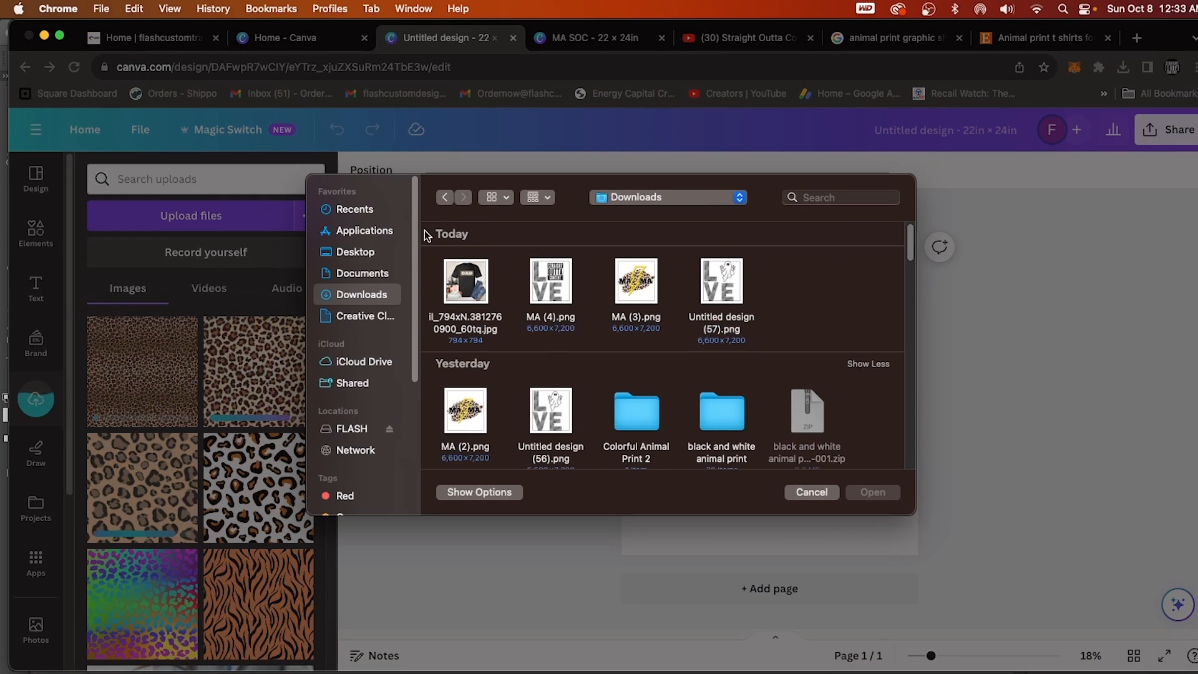
click(444, 198)
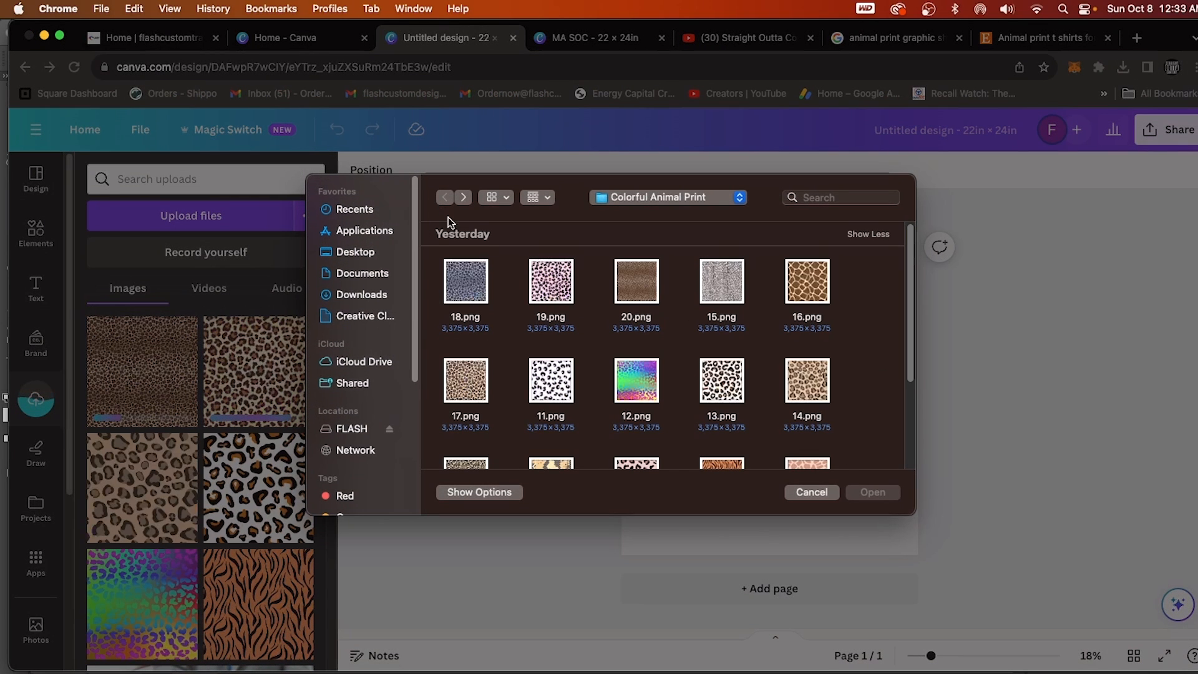
click(362, 293)
double_click(717, 405)
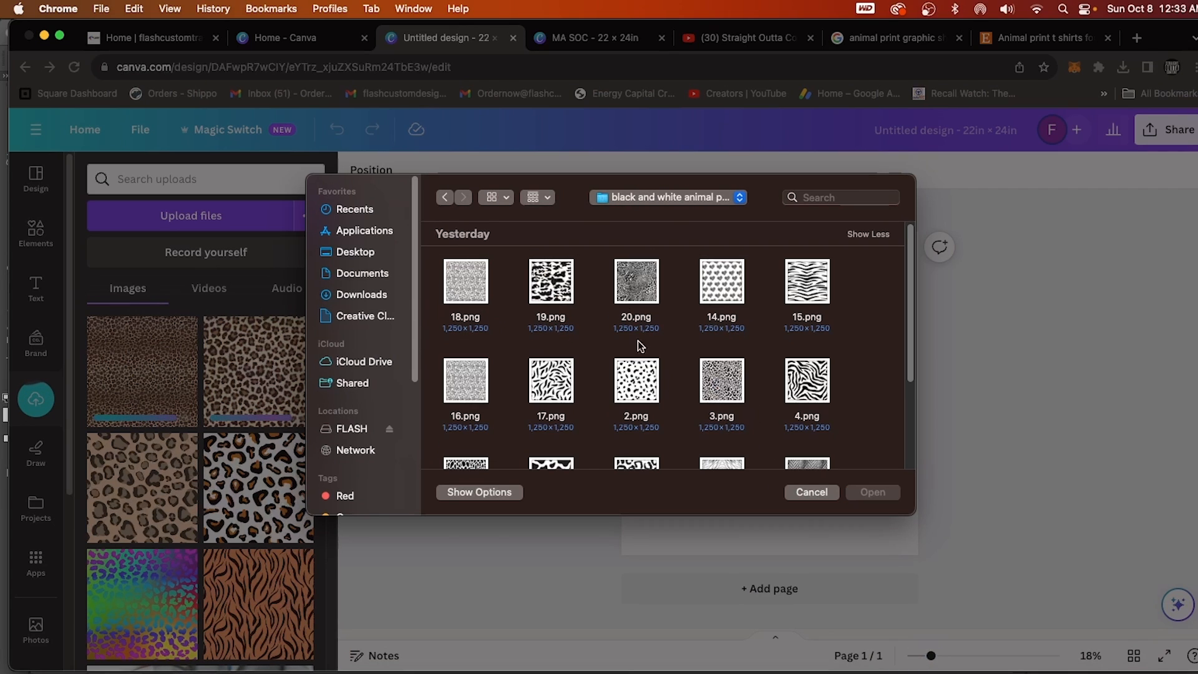
click(632, 273)
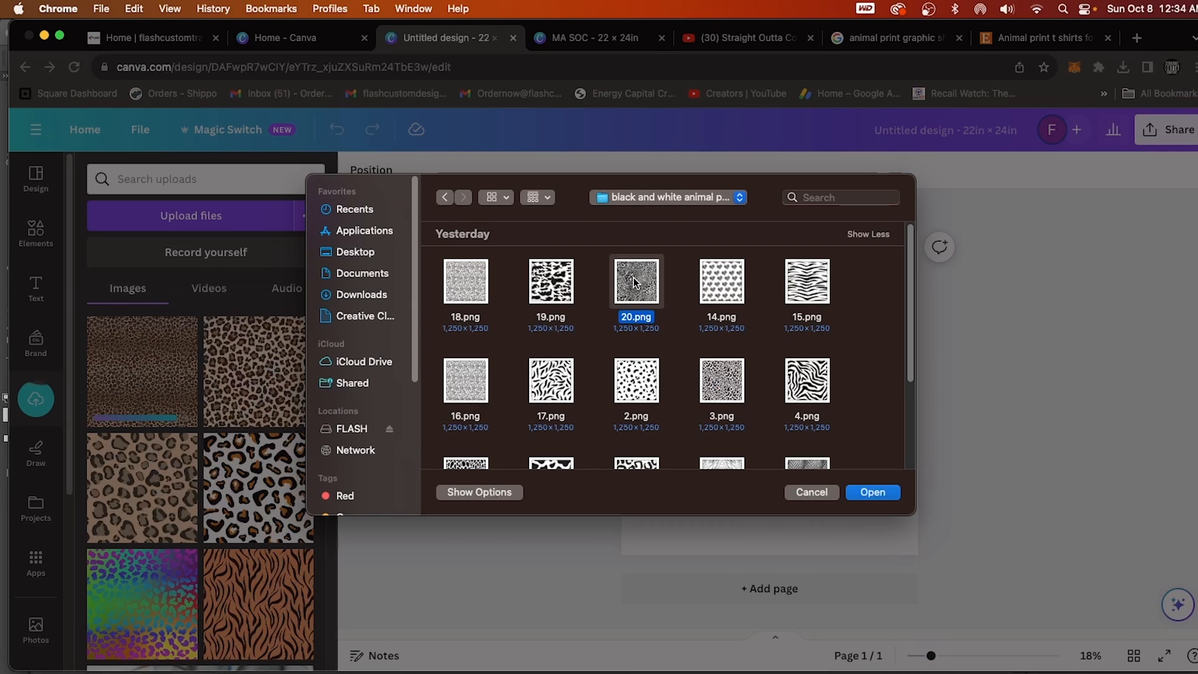
super+click(743, 290)
super+click(806, 287)
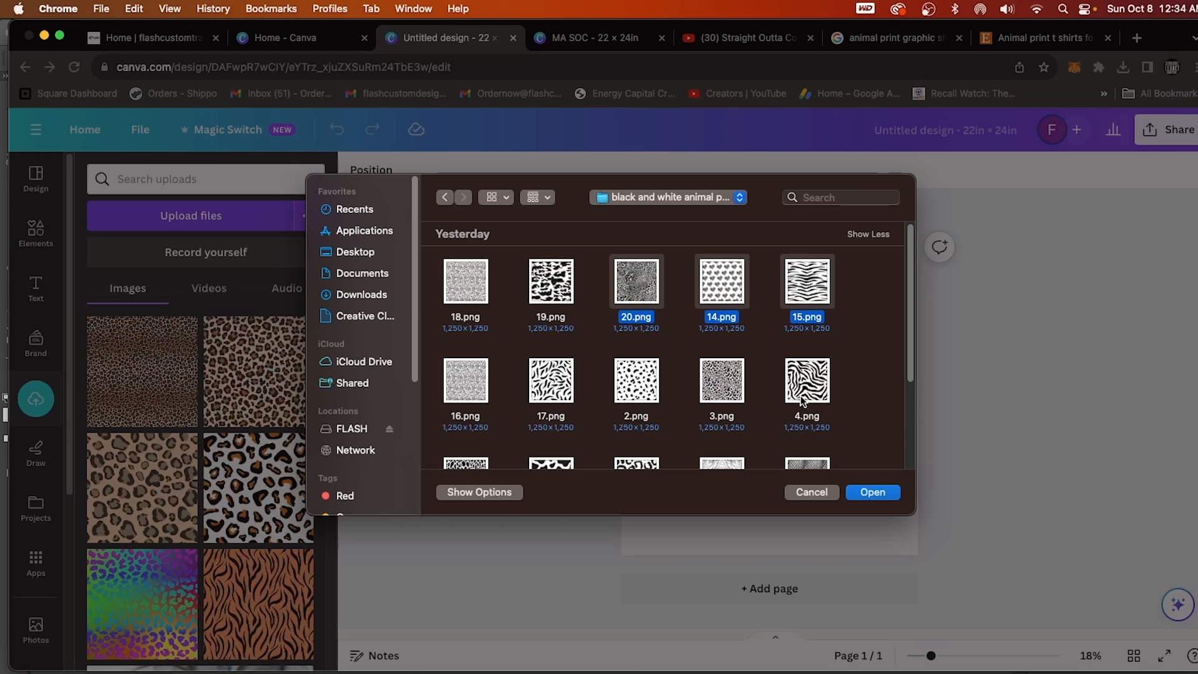
super+click(803, 394)
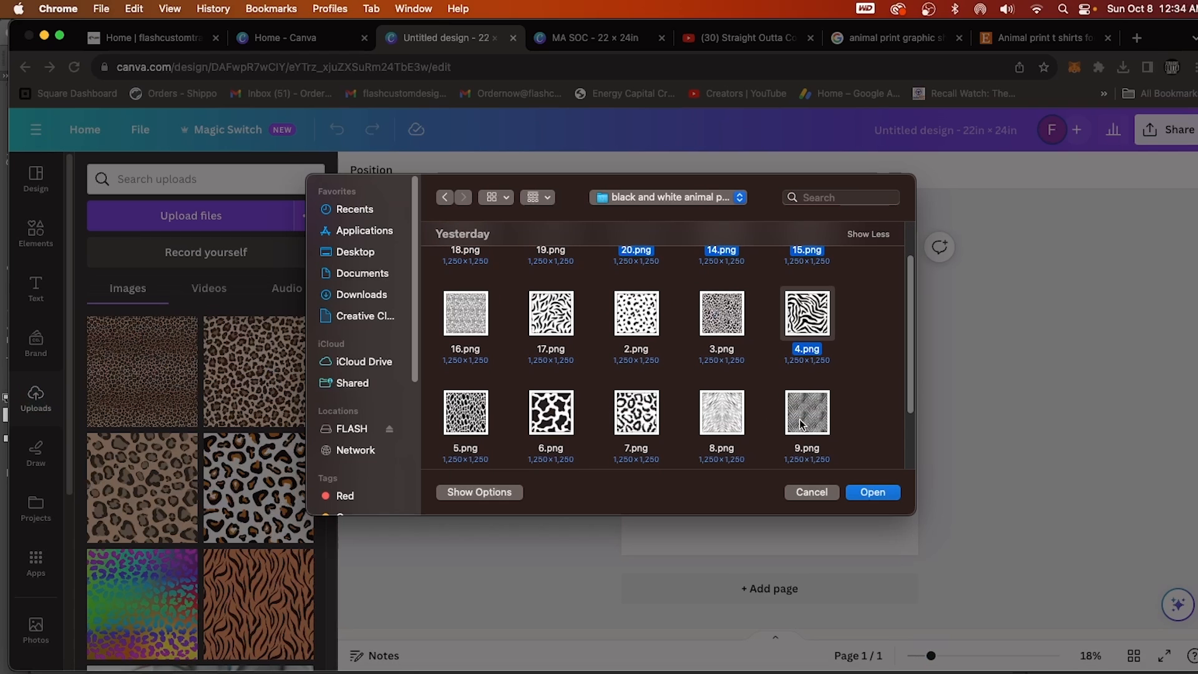
super+click(800, 423)
click(863, 493)
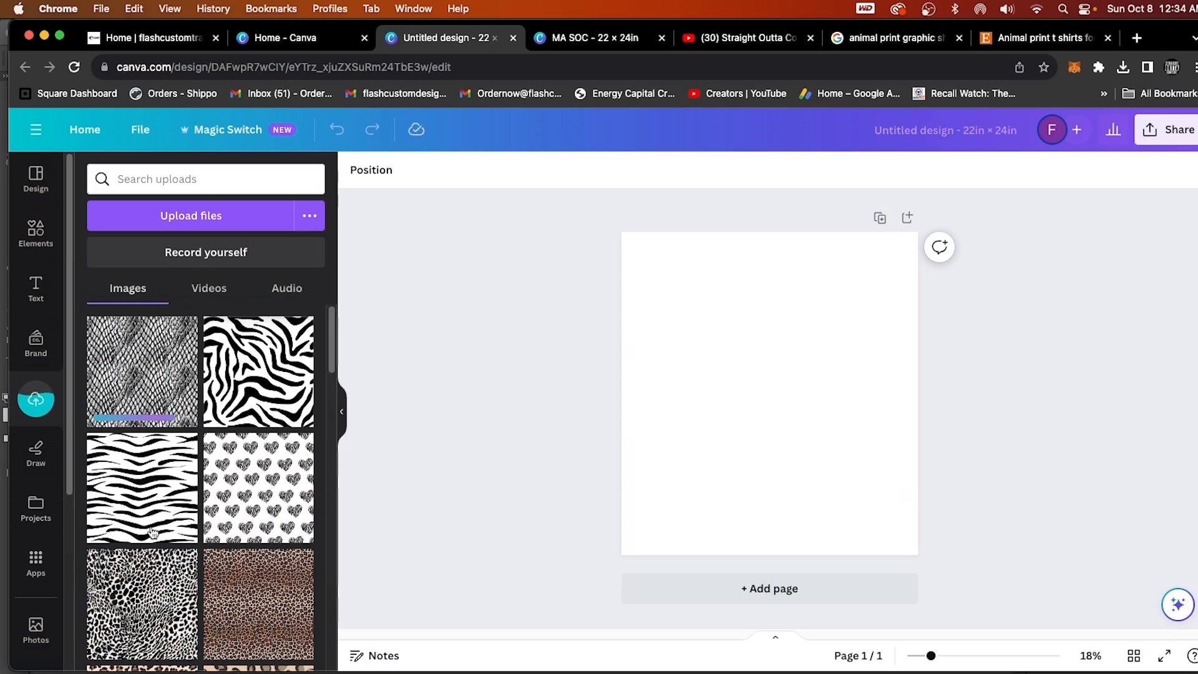
Search the design elements for "frames" and show the full Frames category.
click(36, 234)
click(169, 182)
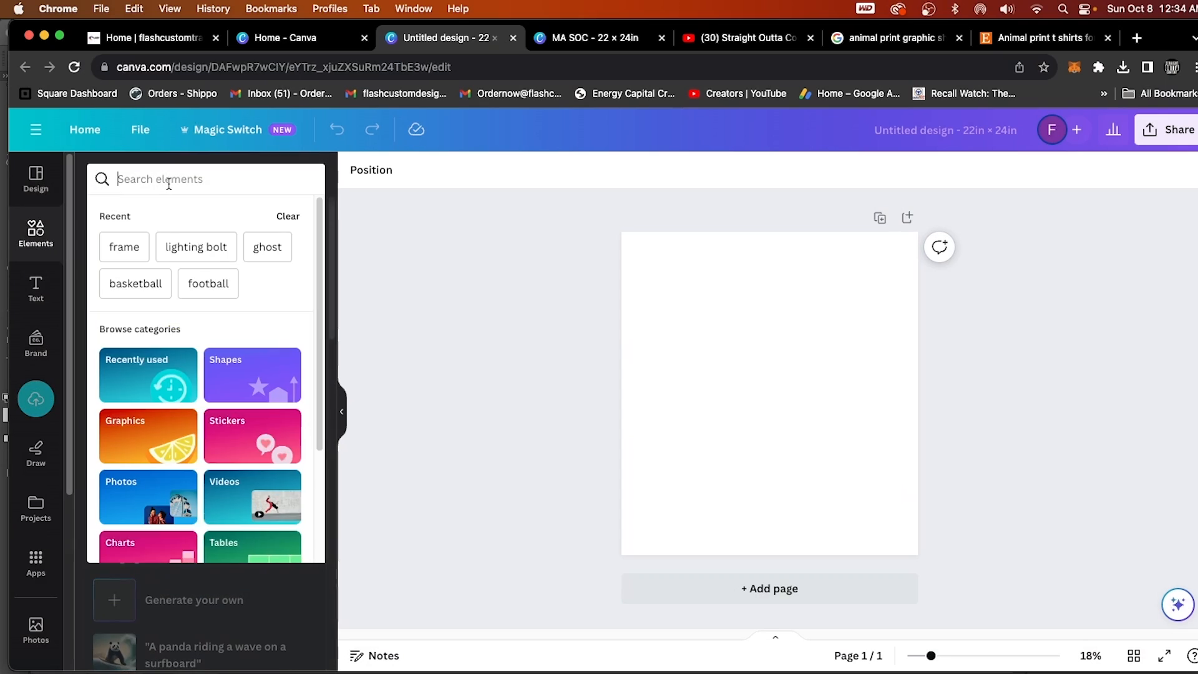
text(frame)
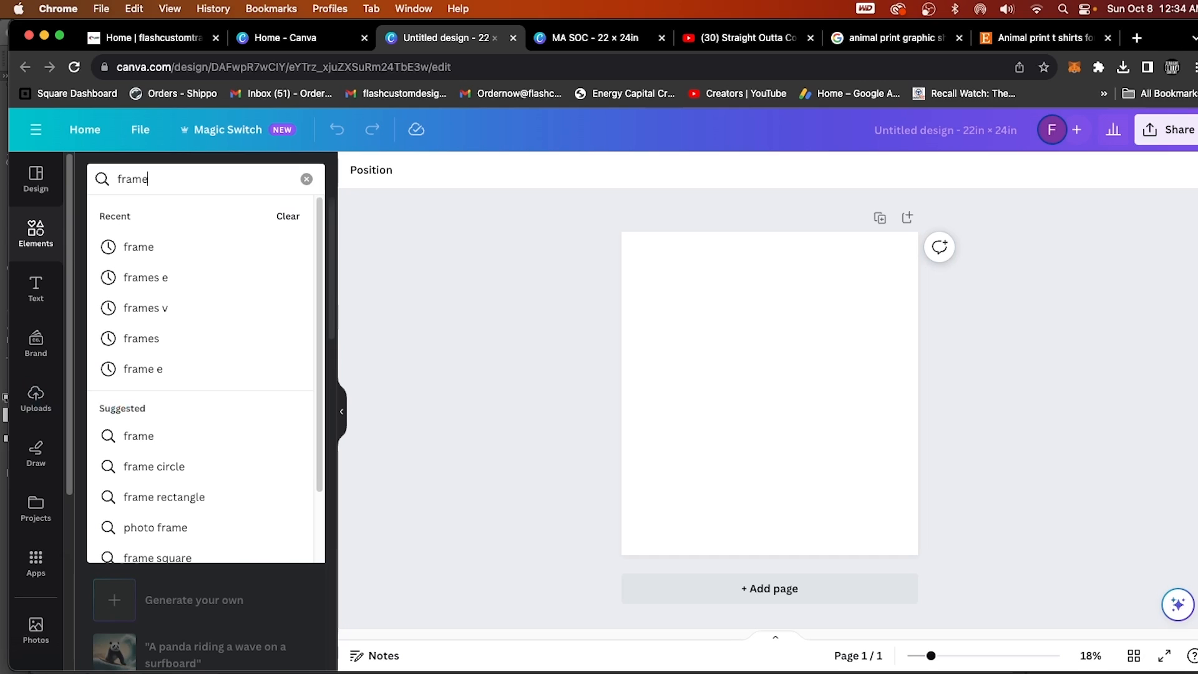
click(142, 339)
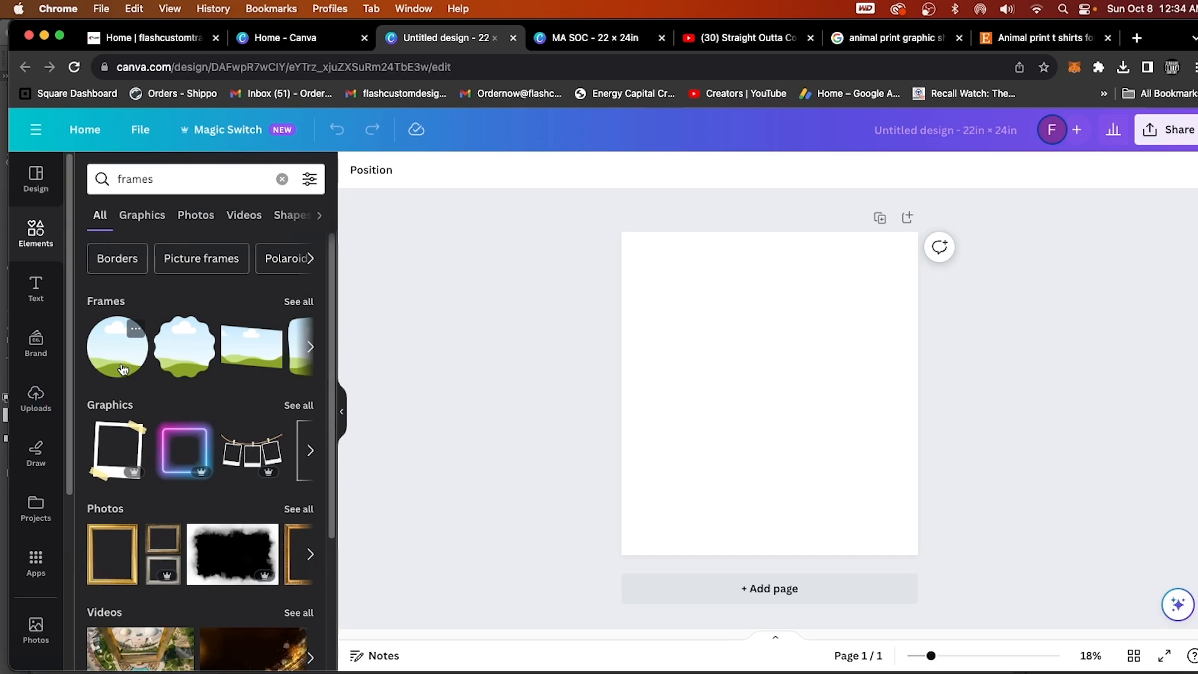
click(297, 302)
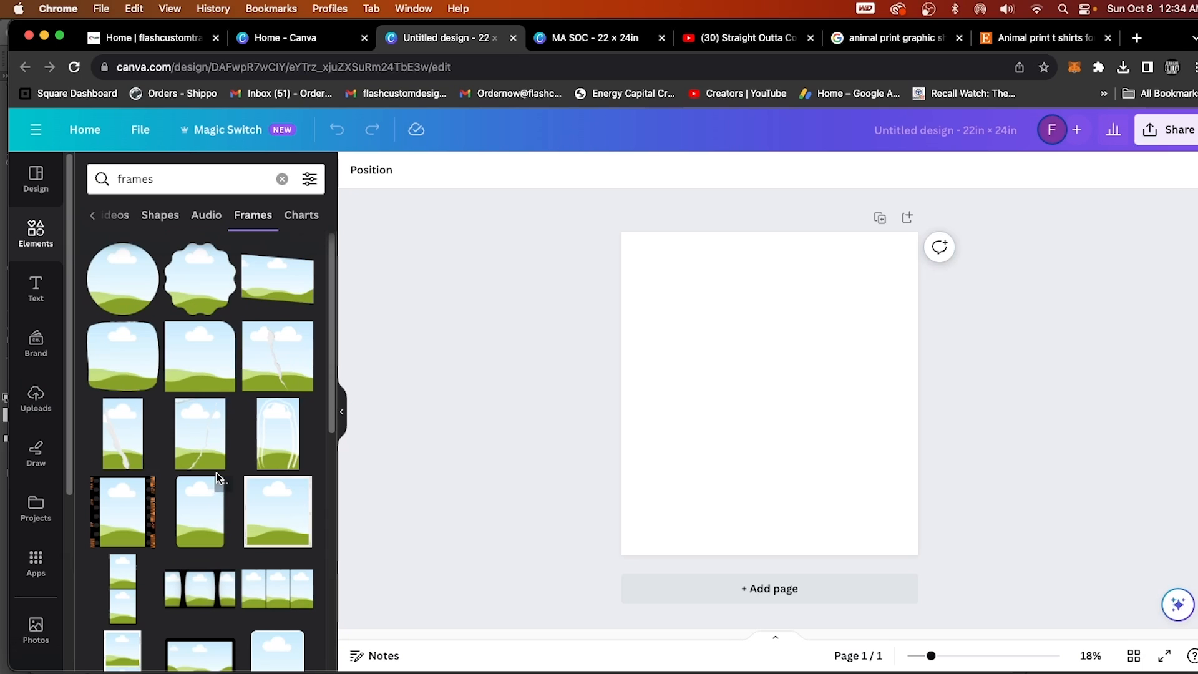
Place the block letter L frame in the upper-left corner of the page.
scroll(218, 478, down, 4)
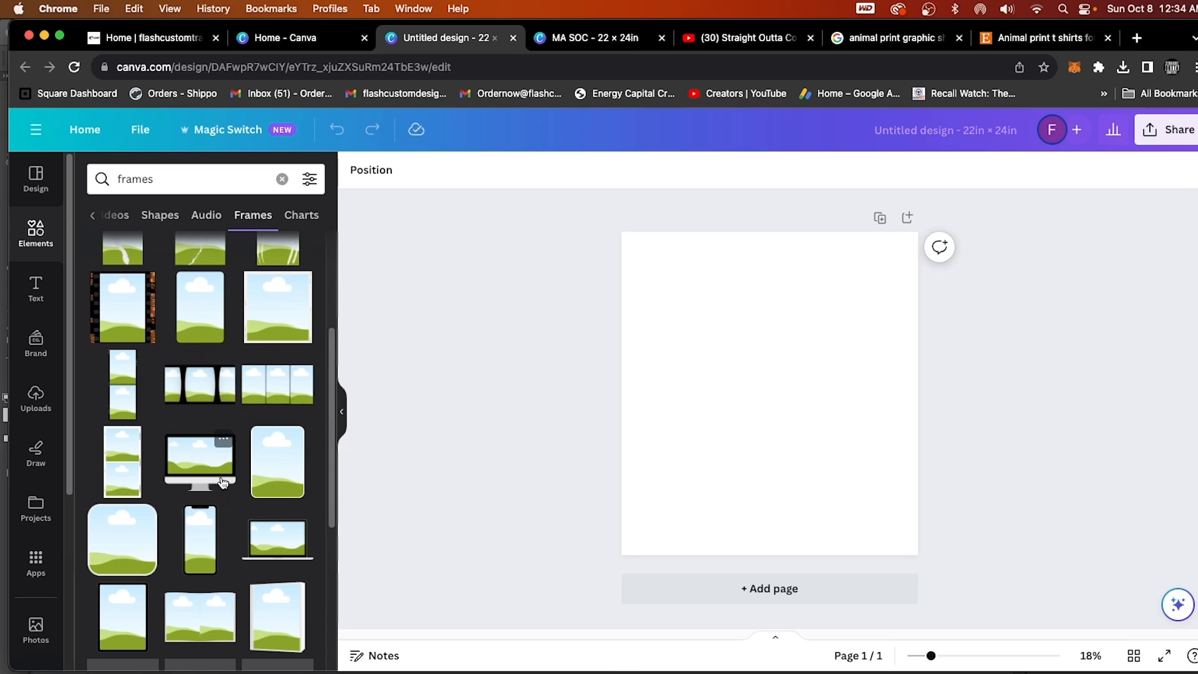
scroll(222, 484, down, 3)
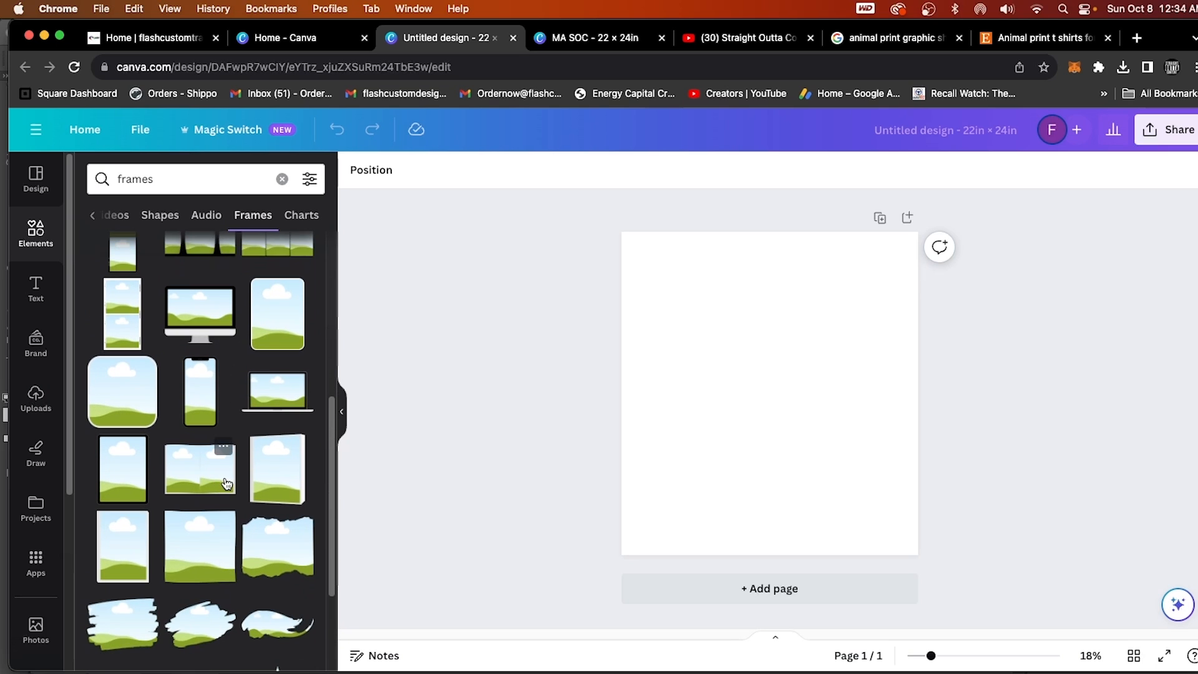
scroll(226, 485, down, 2)
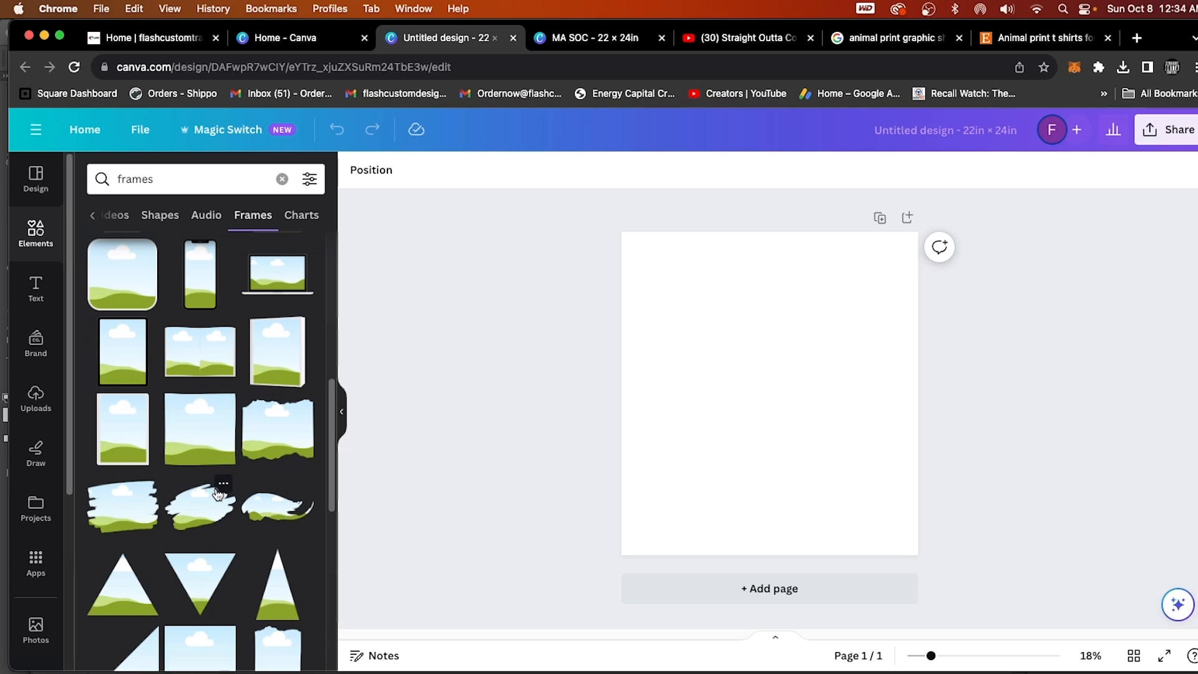
scroll(219, 493, down, 5)
scroll(226, 496, down, 2)
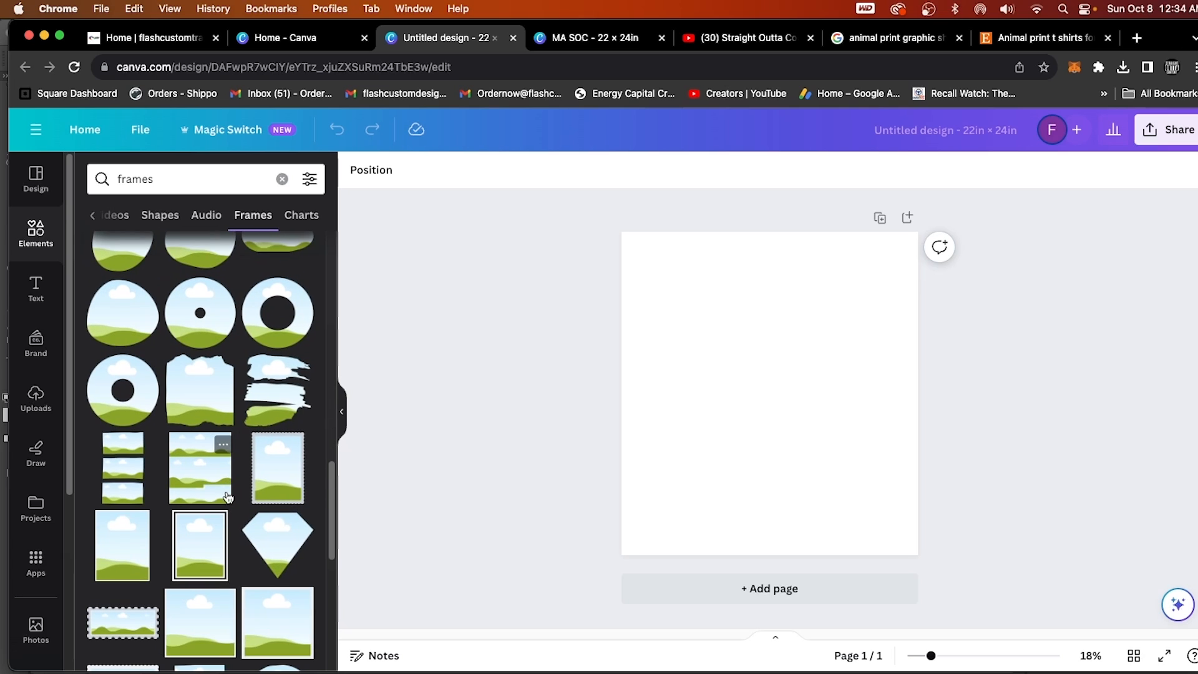
scroll(226, 493, down, 3)
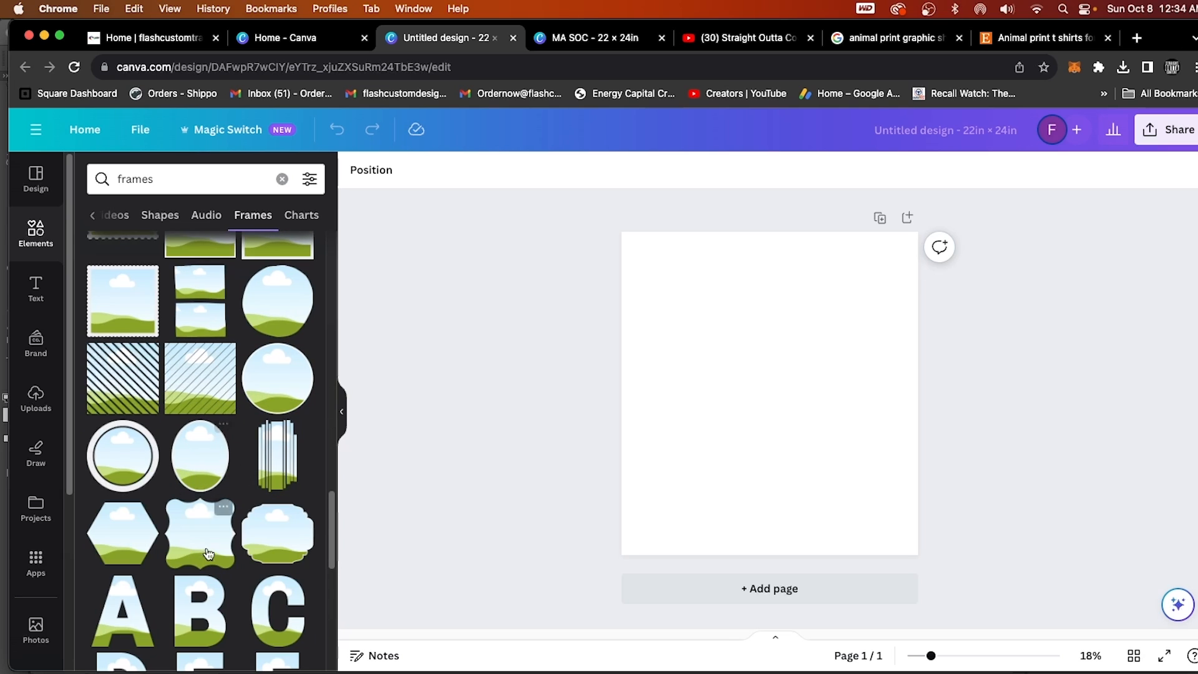
scroll(202, 538, down, 4)
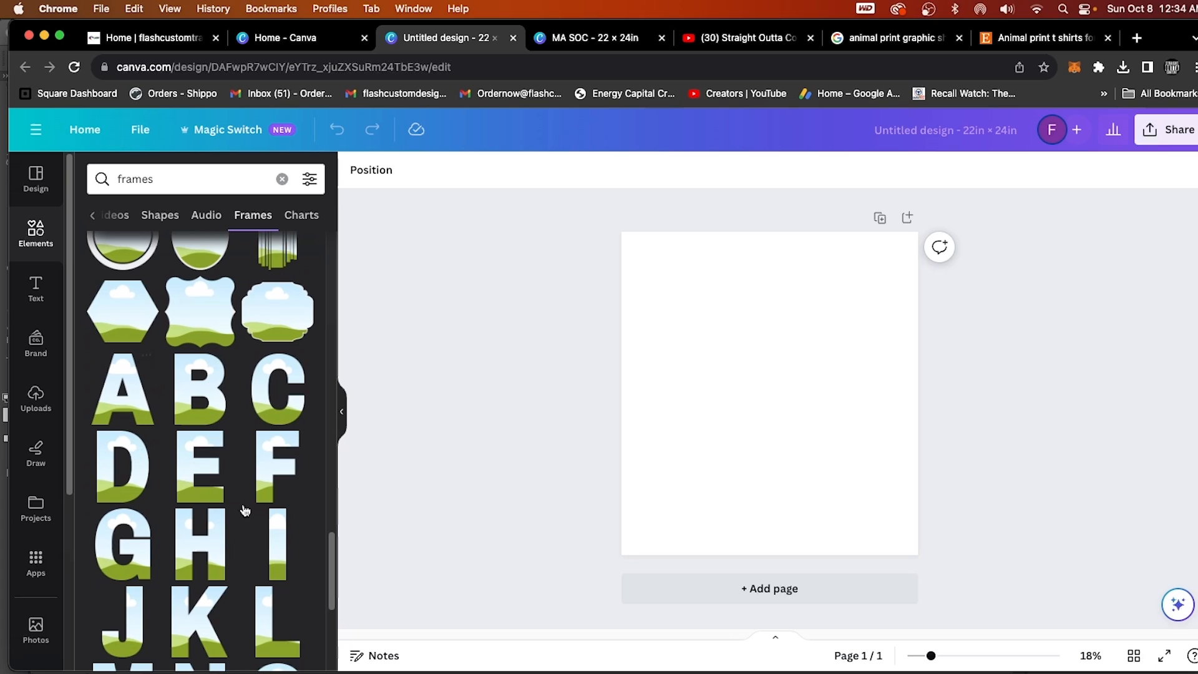
scroll(237, 512, down, 4)
scroll(238, 506, up, 2)
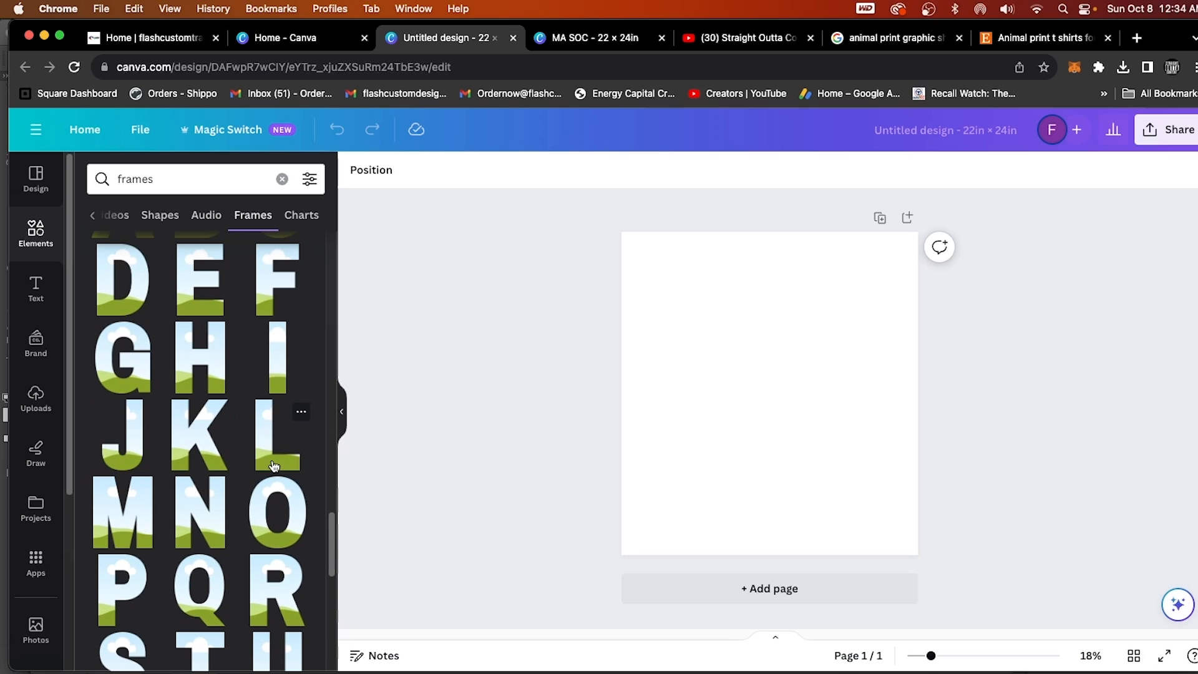
click(276, 462)
drag(743, 457, 653, 381)
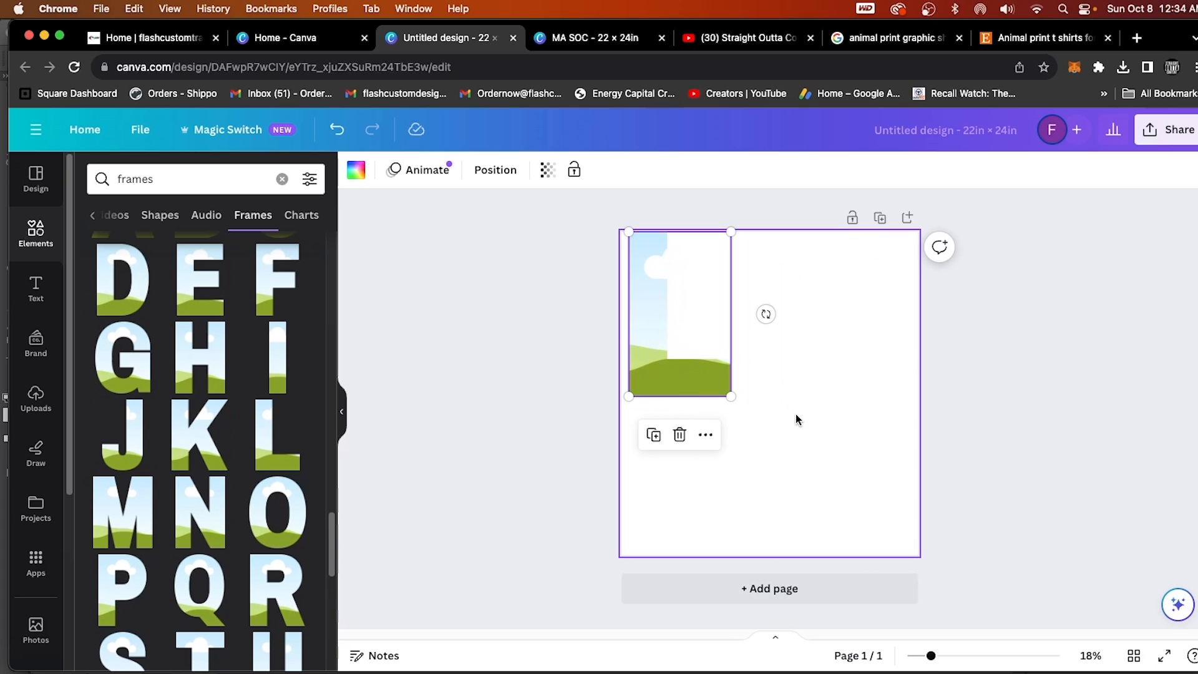
Set the page background to the light gray solid color.
click(825, 521)
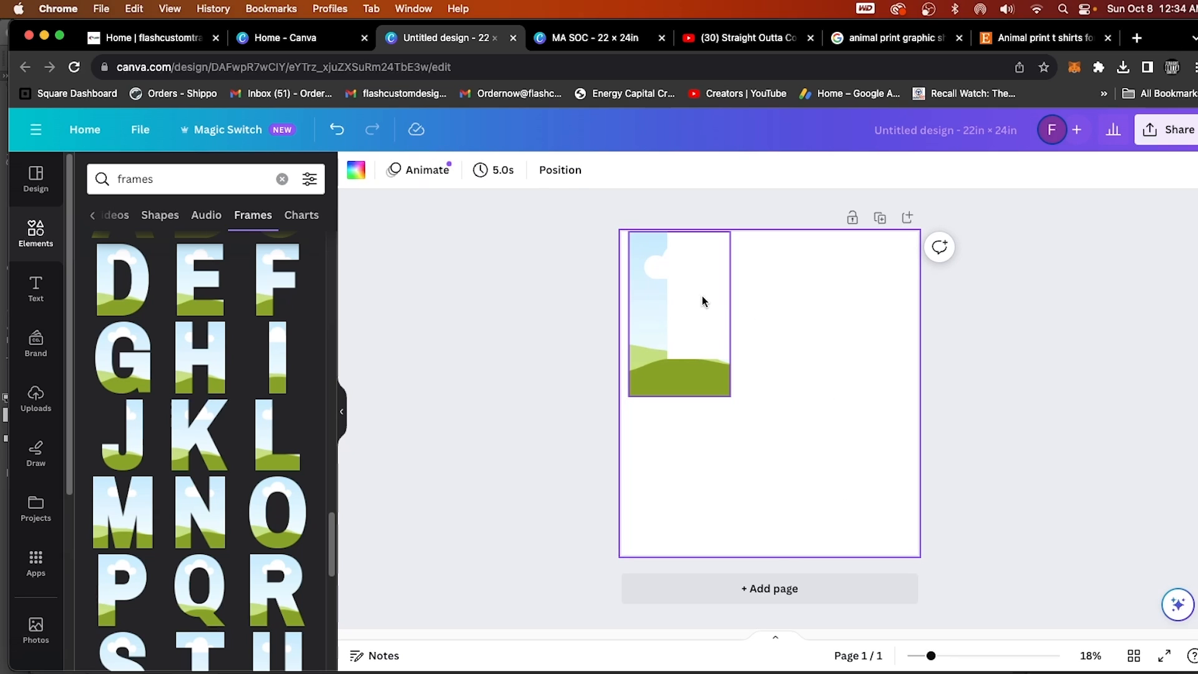
click(356, 170)
click(261, 493)
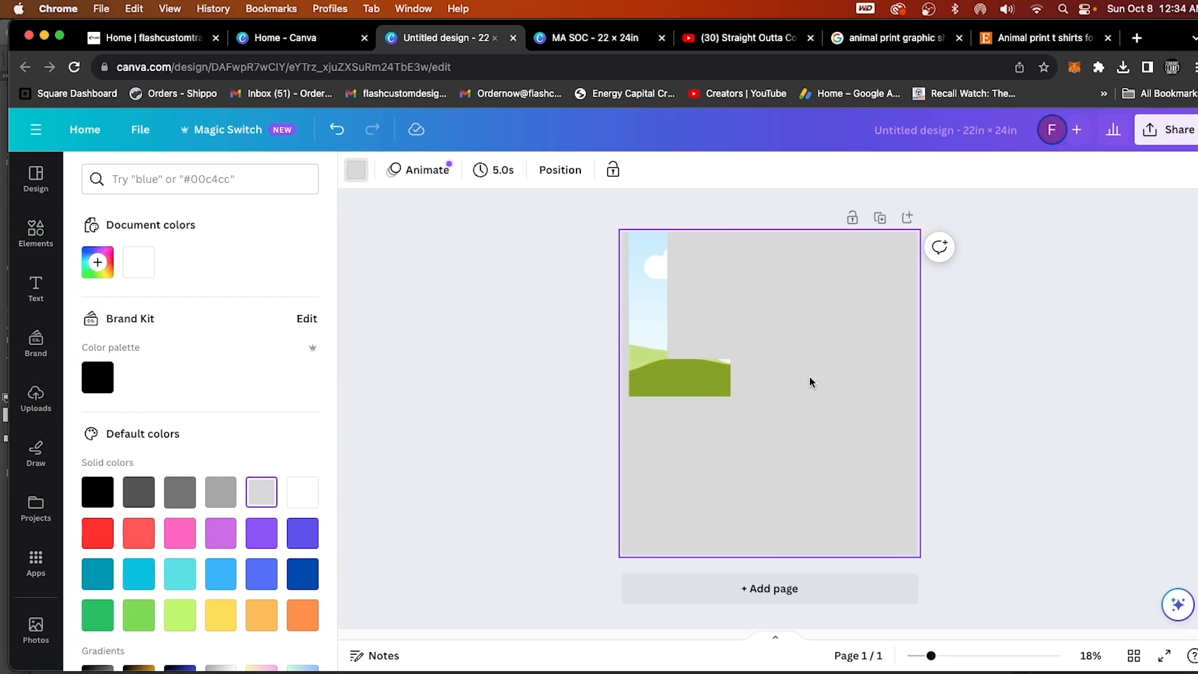
Search the design elements for "frame v" and place a bold V frame directly below the L.
click(35, 232)
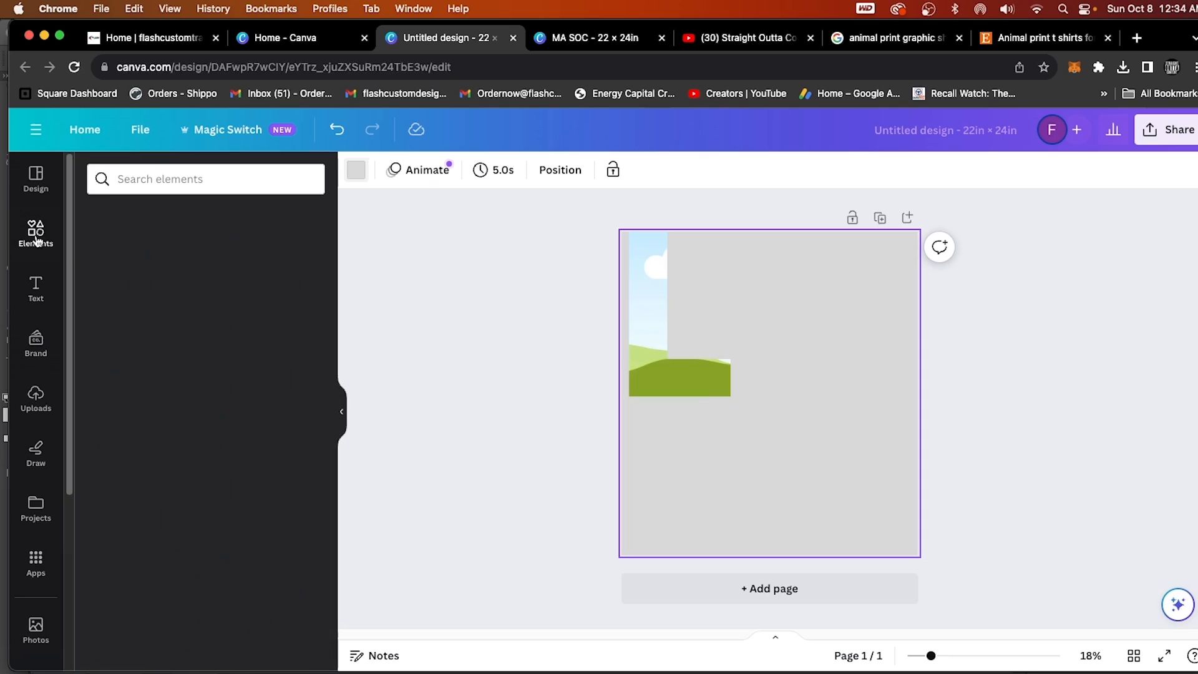
click(202, 181)
text(frame)
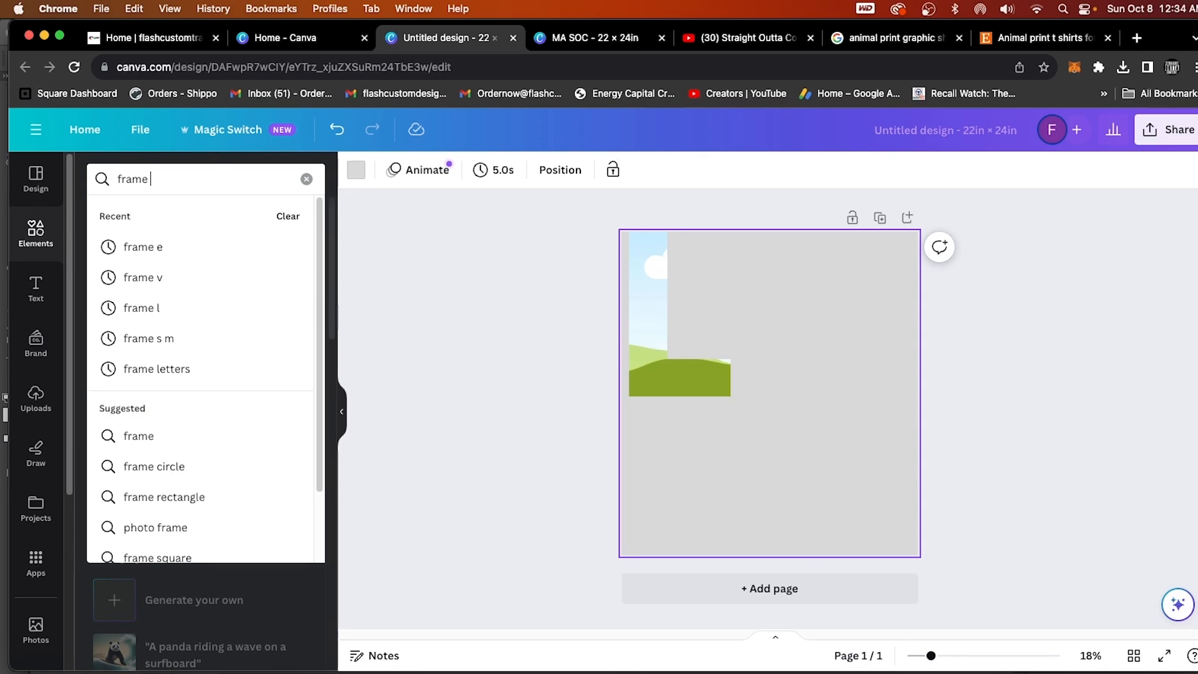
text( v)
key(Return)
scroll(241, 462, down, 3)
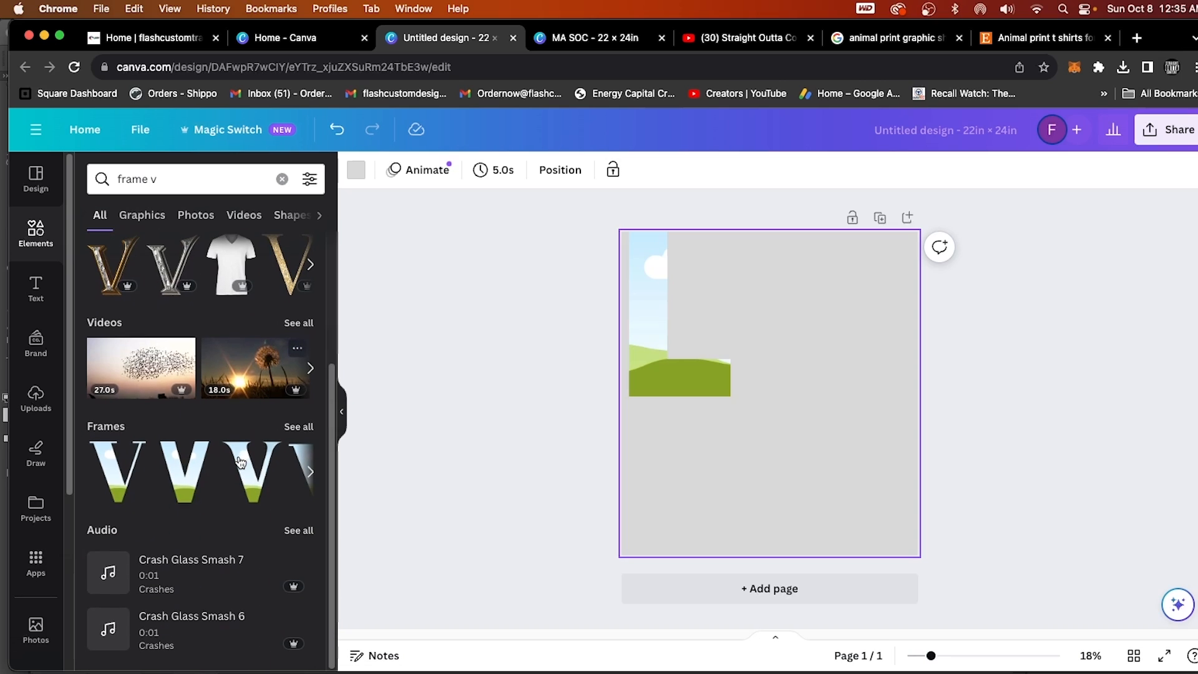
click(302, 430)
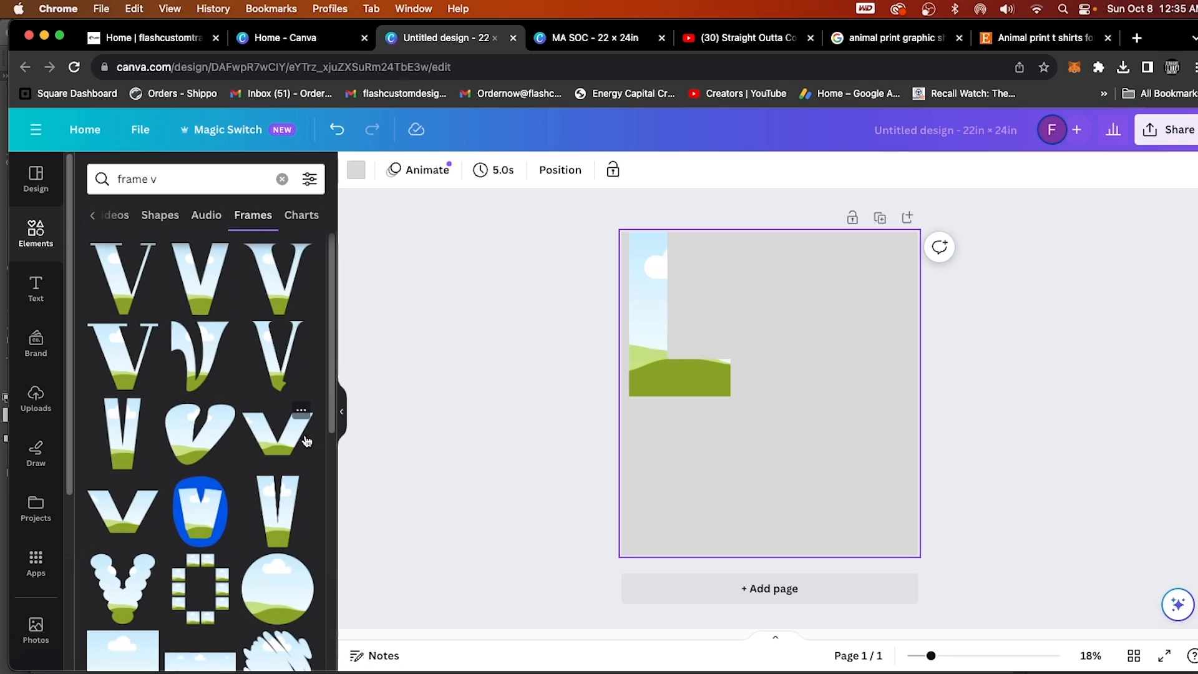
click(262, 294)
drag(819, 382, 724, 480)
Search for "frame e" and place the block letter E frame beside the V in the lower-right area of the page.
click(184, 182)
key(BackSpace)
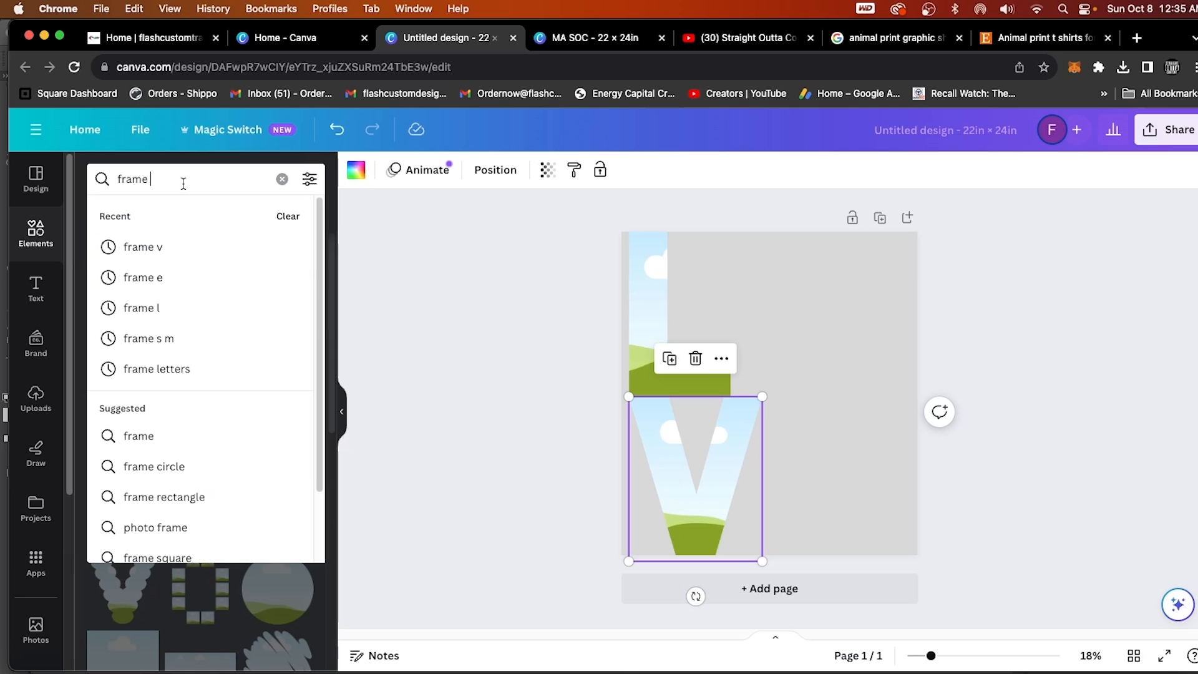
text(e)
key(Return)
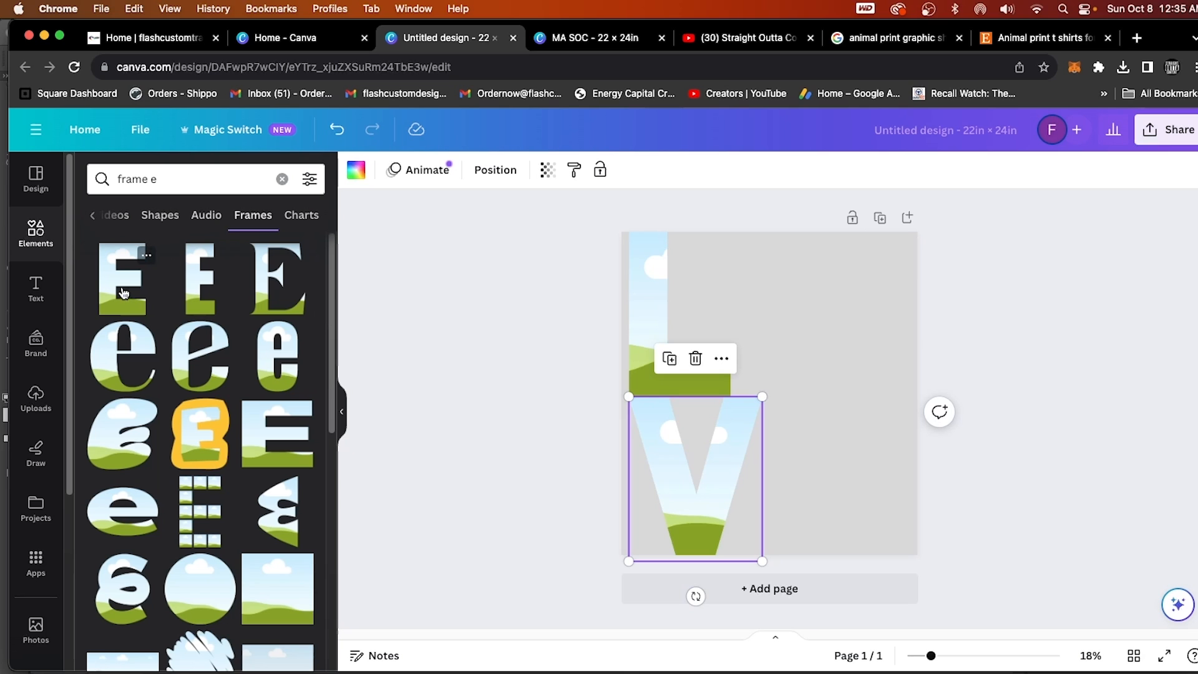
drag(123, 293, 843, 502)
Shrink the L frame to about 6.6 × 10.7 in and the V frame slightly, positioning L above V with a small gap.
click(724, 281)
drag(729, 232, 714, 254)
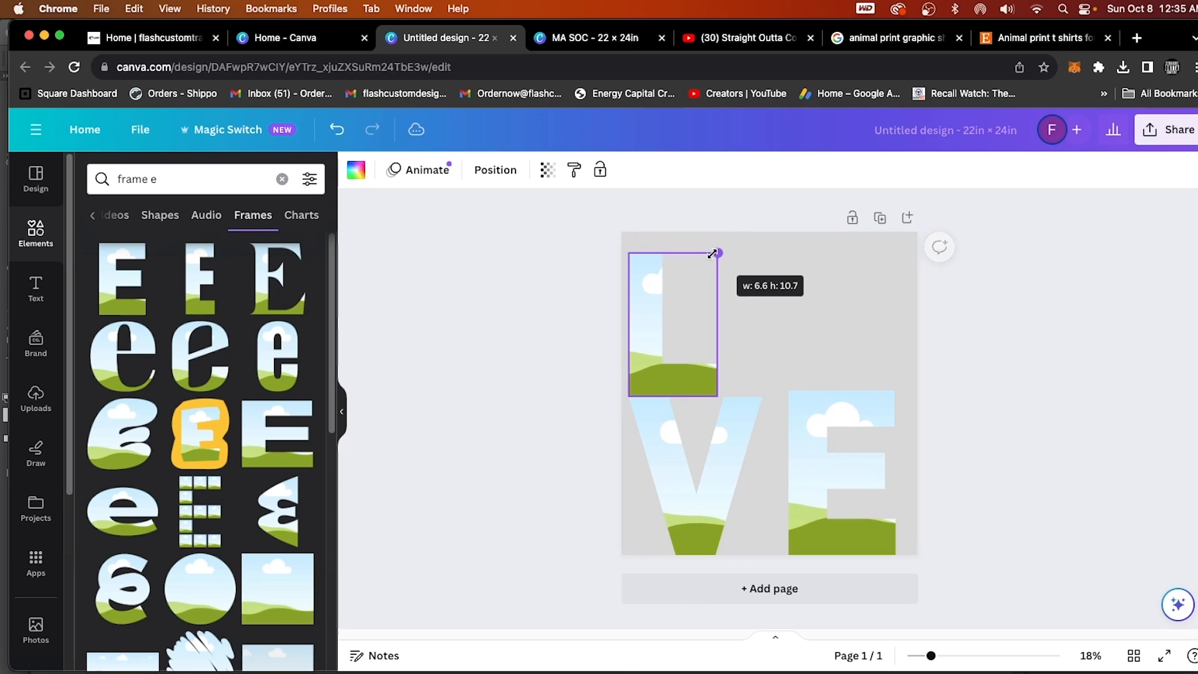
drag(643, 314, 661, 302)
click(723, 445)
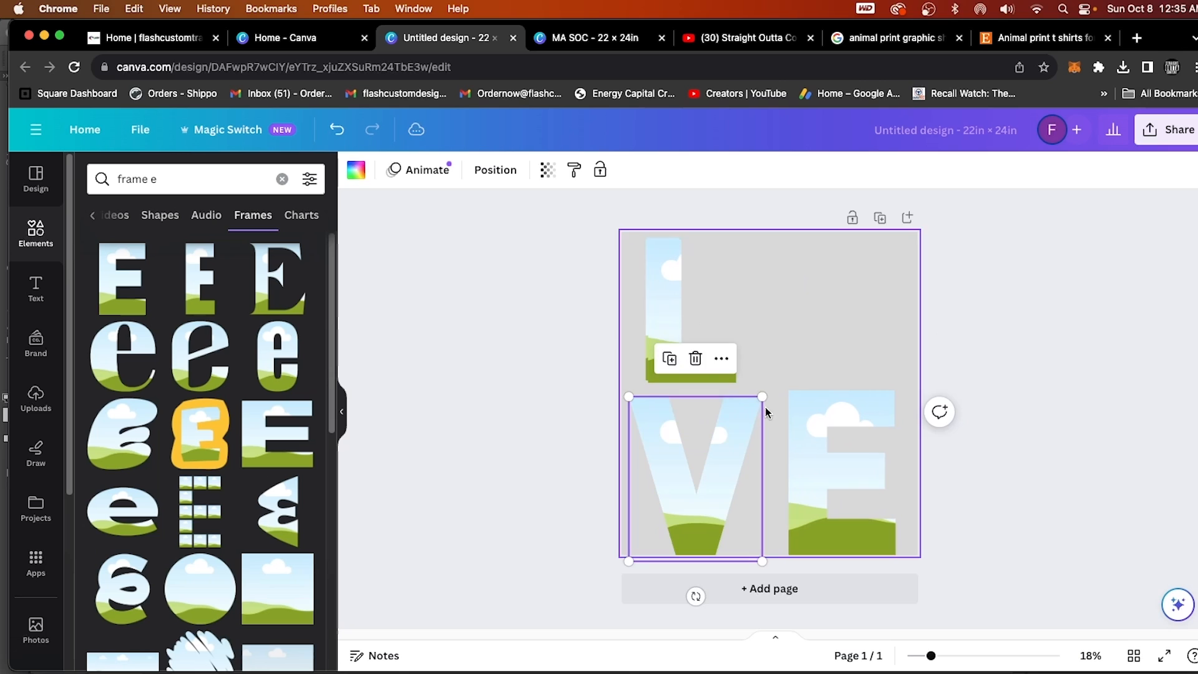
drag(762, 397, 748, 415)
drag(727, 450, 731, 430)
Shrink the E frame to about the V's height and align its base with the V.
click(817, 429)
drag(895, 391, 874, 419)
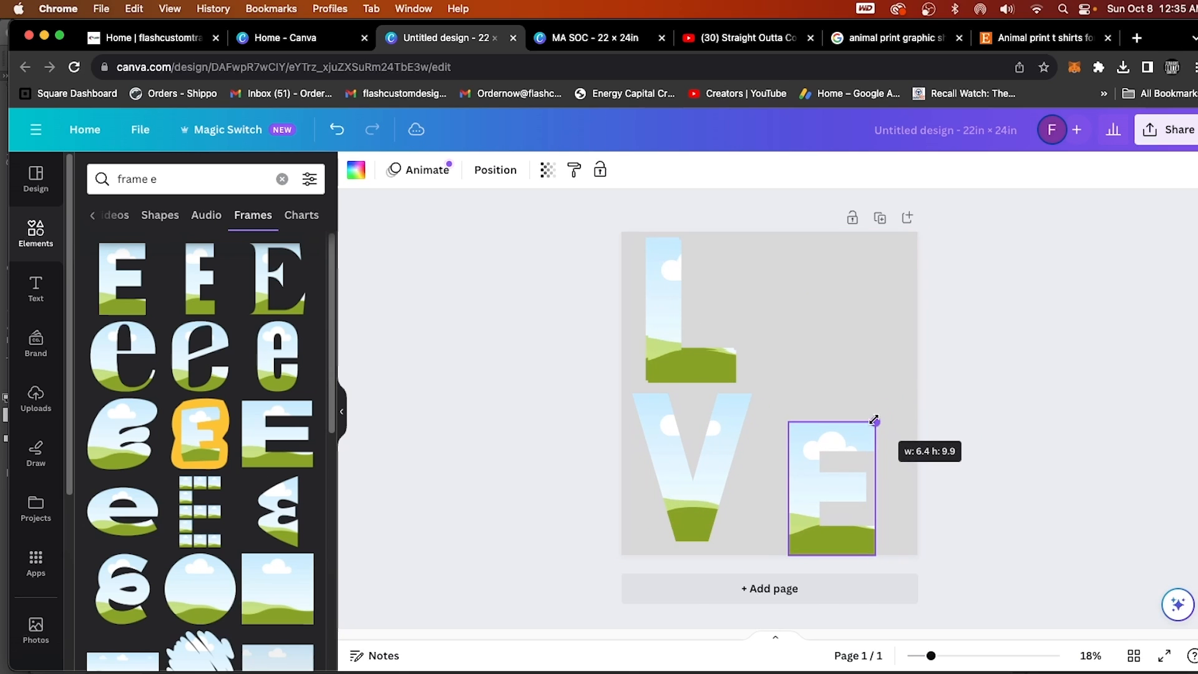
drag(801, 452, 785, 437)
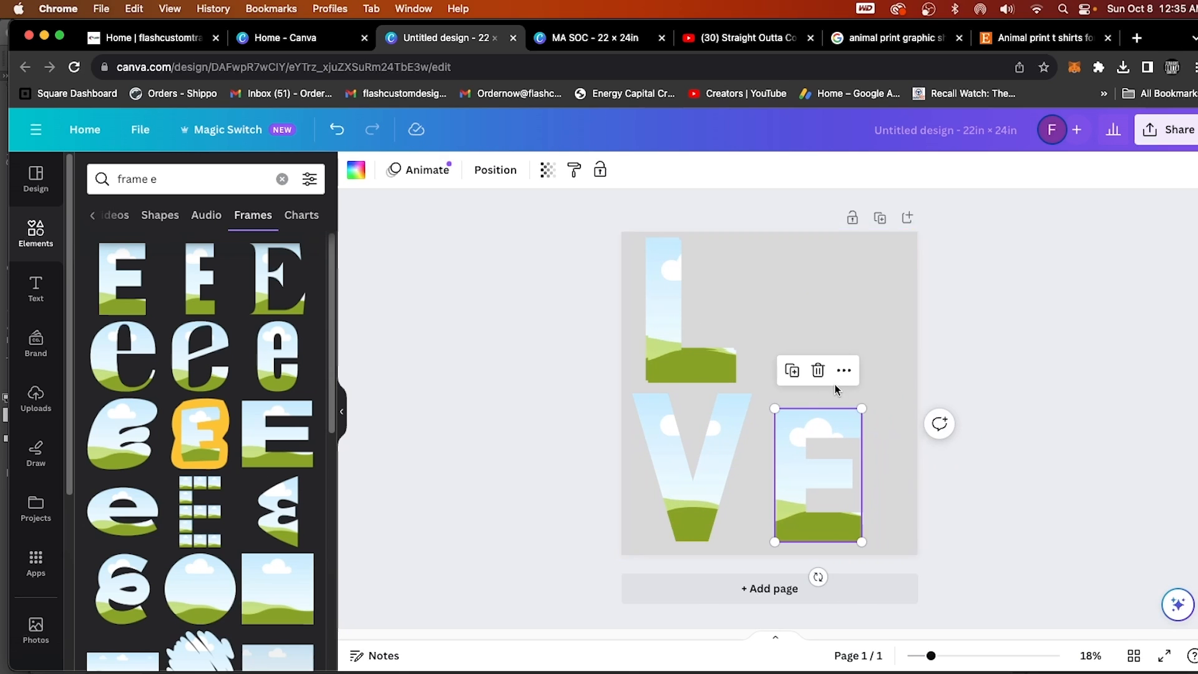
drag(861, 407, 867, 397)
click(549, 415)
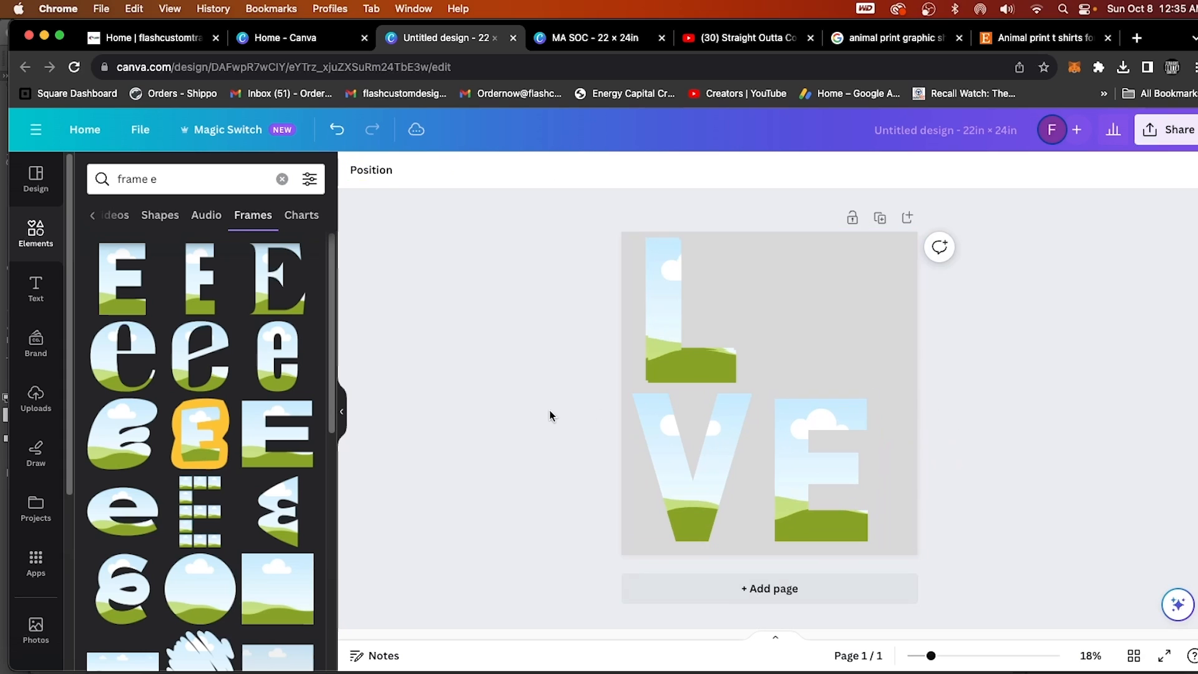
Fill the L frame with the uploaded black and white snakeskin print.
click(35, 399)
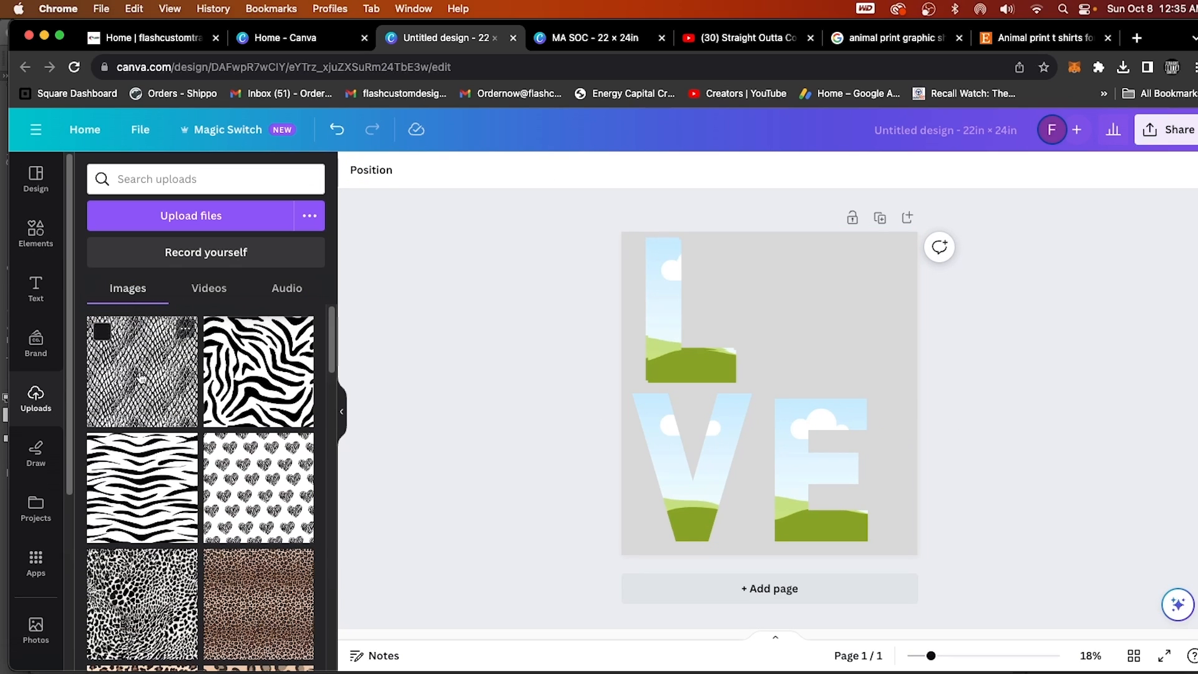
click(141, 377)
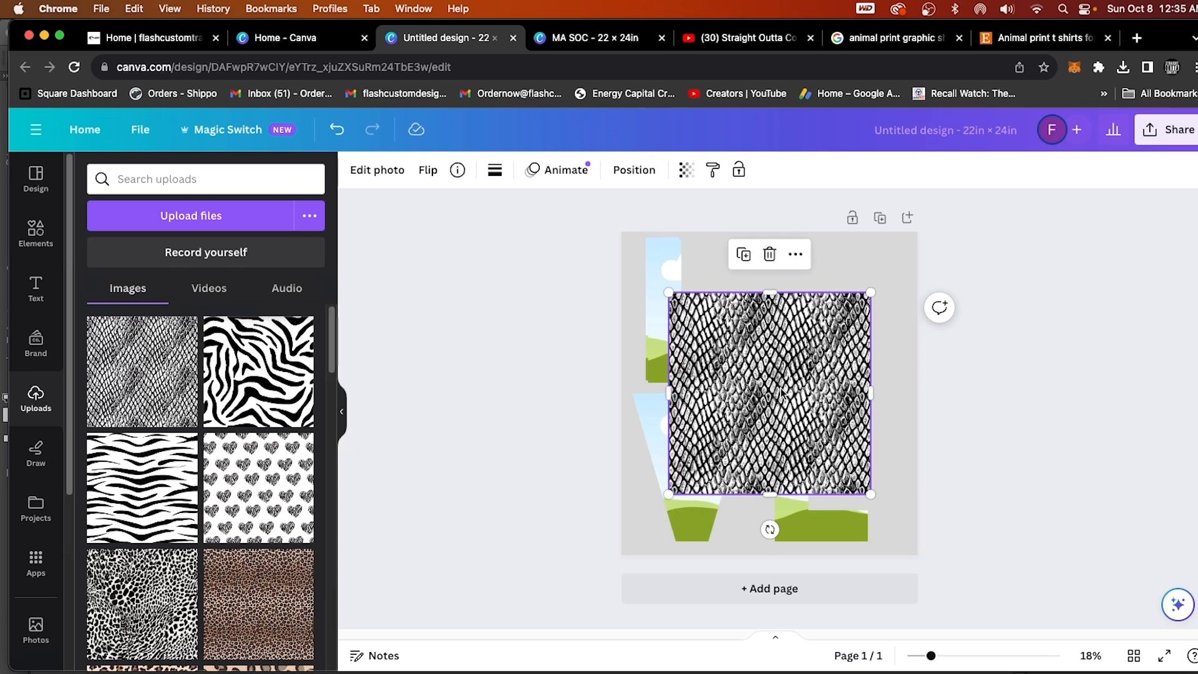
drag(781, 392, 678, 349)
click(686, 373)
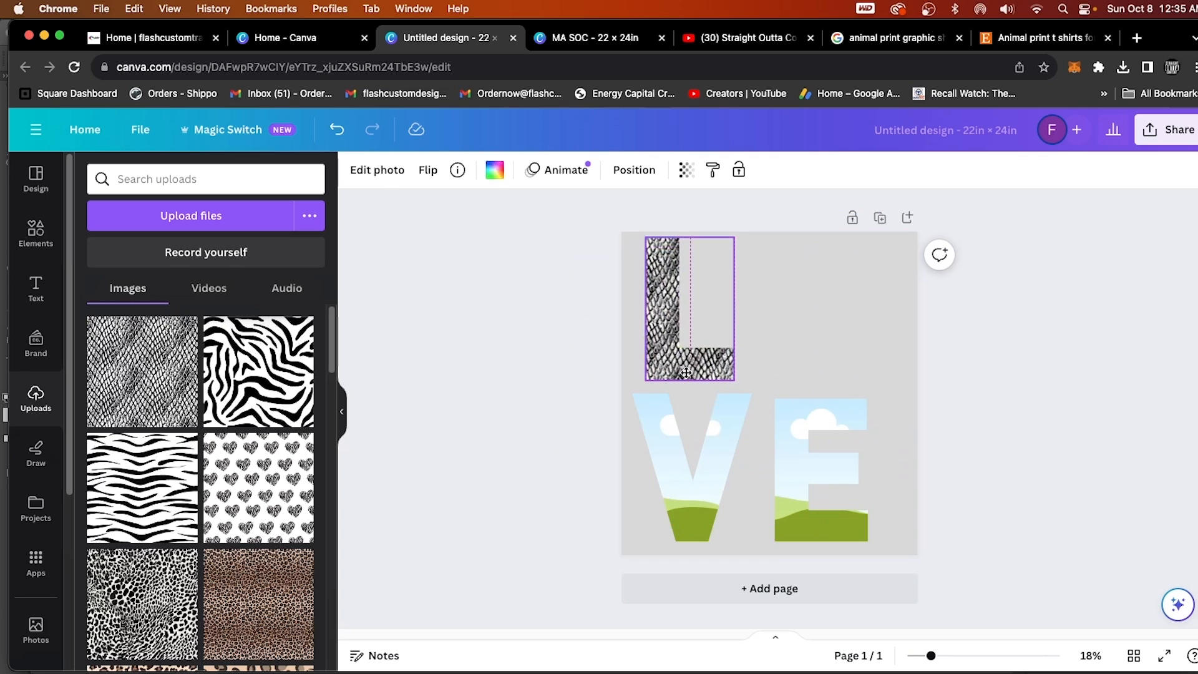
click(780, 372)
Fill the V frame with the swirling zebra print and the E frame with the scribbled hearts print.
click(246, 393)
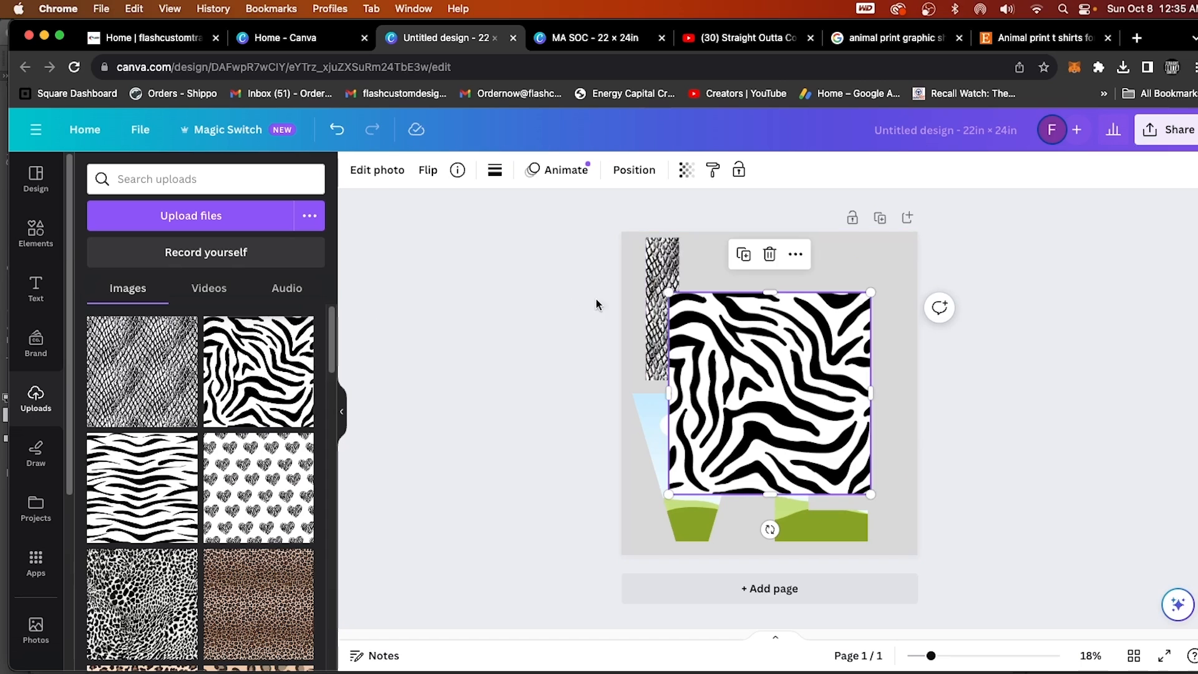
drag(791, 354, 699, 474)
drag(259, 487, 784, 478)
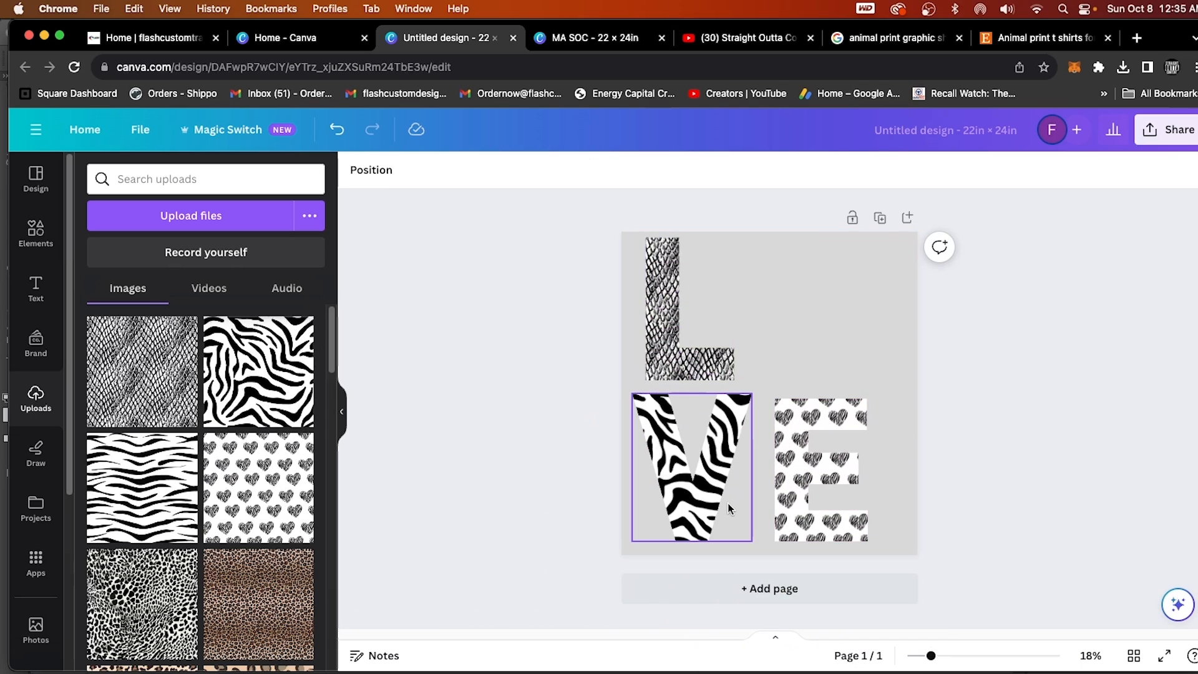
Replace the V frame's fill with the uploaded black and white spotted leopard print.
scroll(200, 486, down, 3)
drag(142, 410, 689, 474)
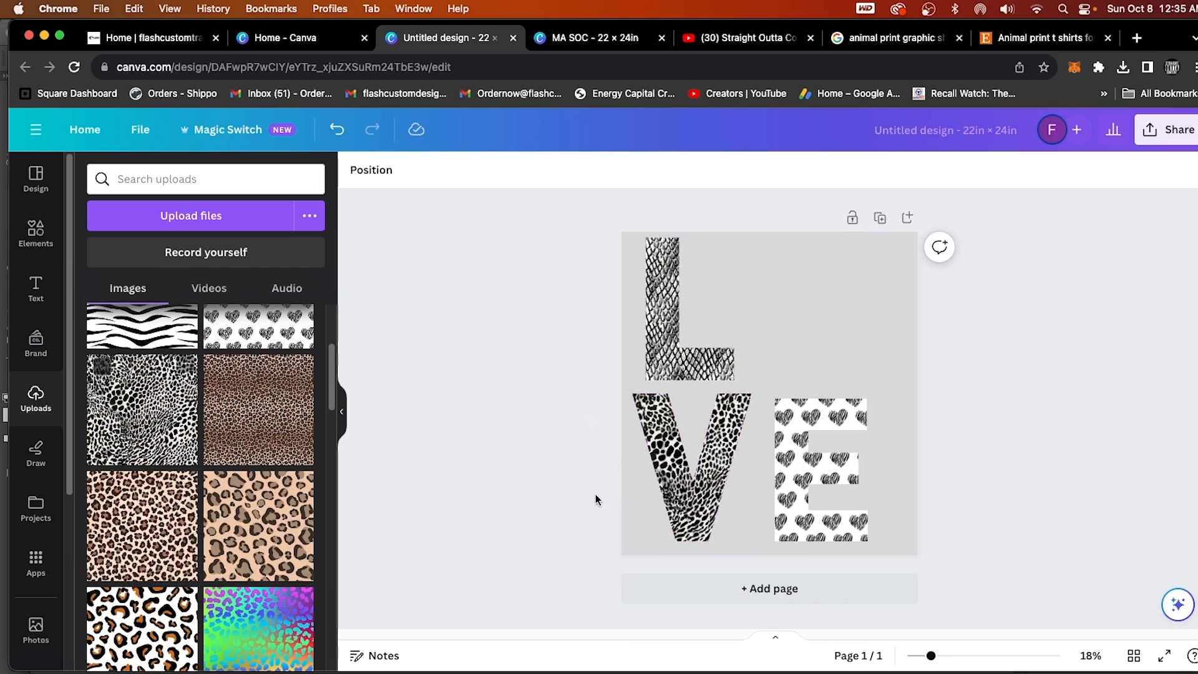
scroll(162, 505, up, 3)
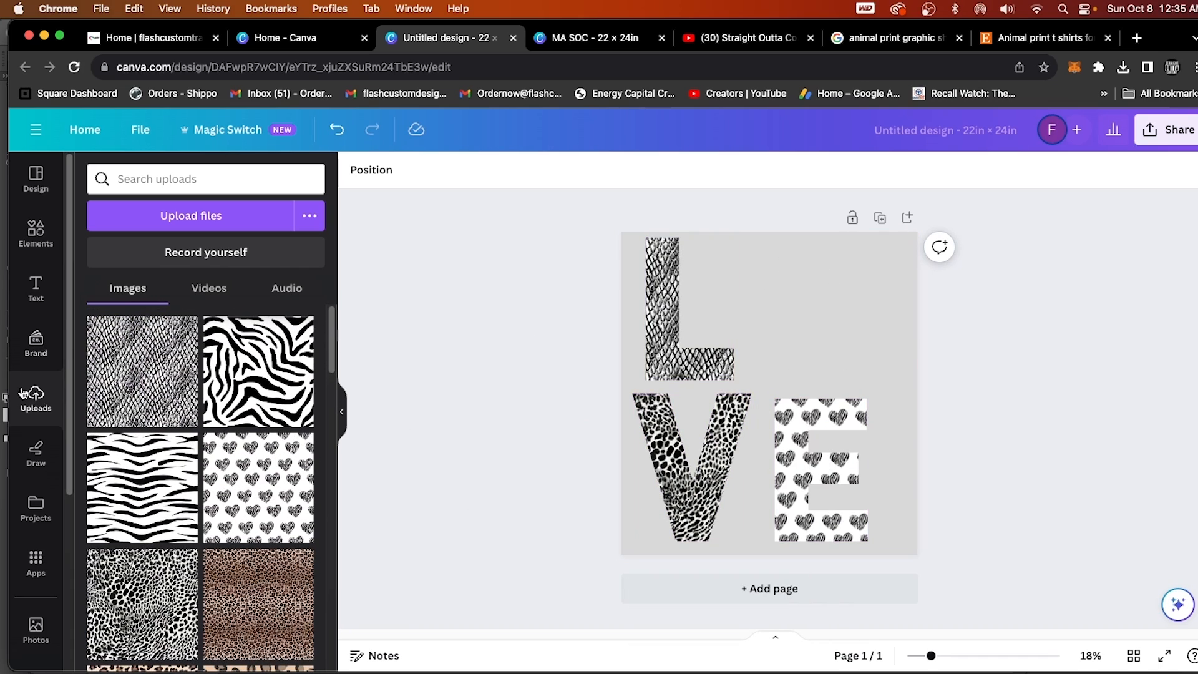
Search the elements for "football", add the brown football graphic, and size it to fill the space beside the L as the O of LOVE.
click(36, 232)
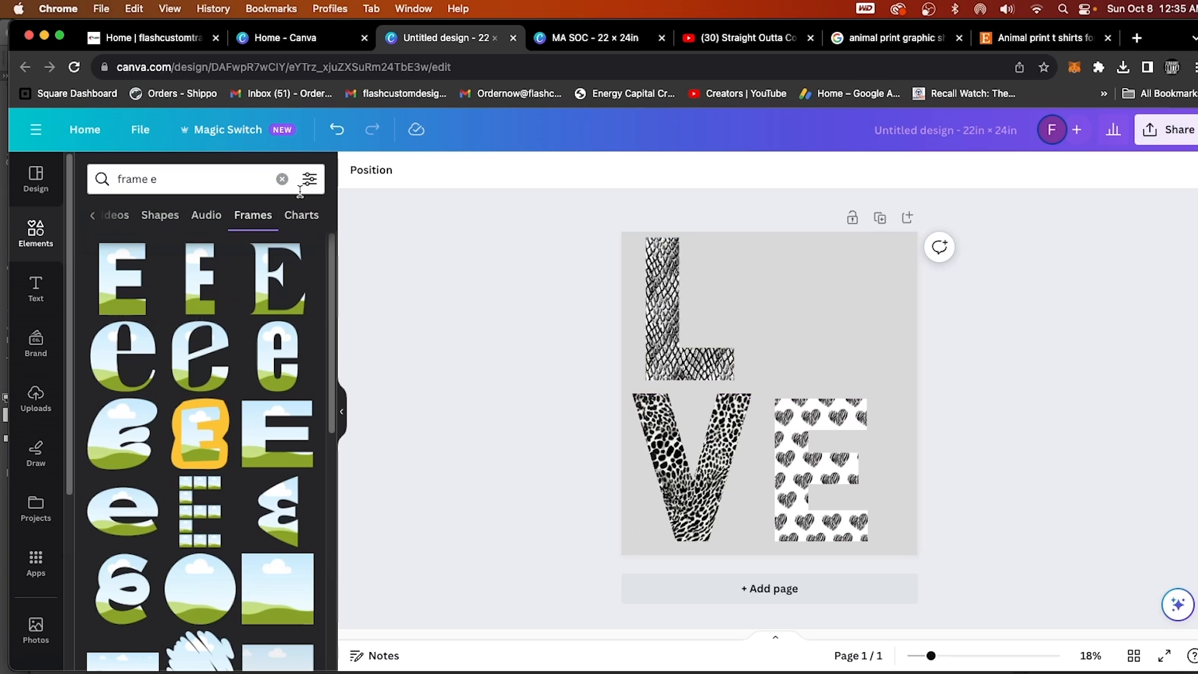
click(283, 180)
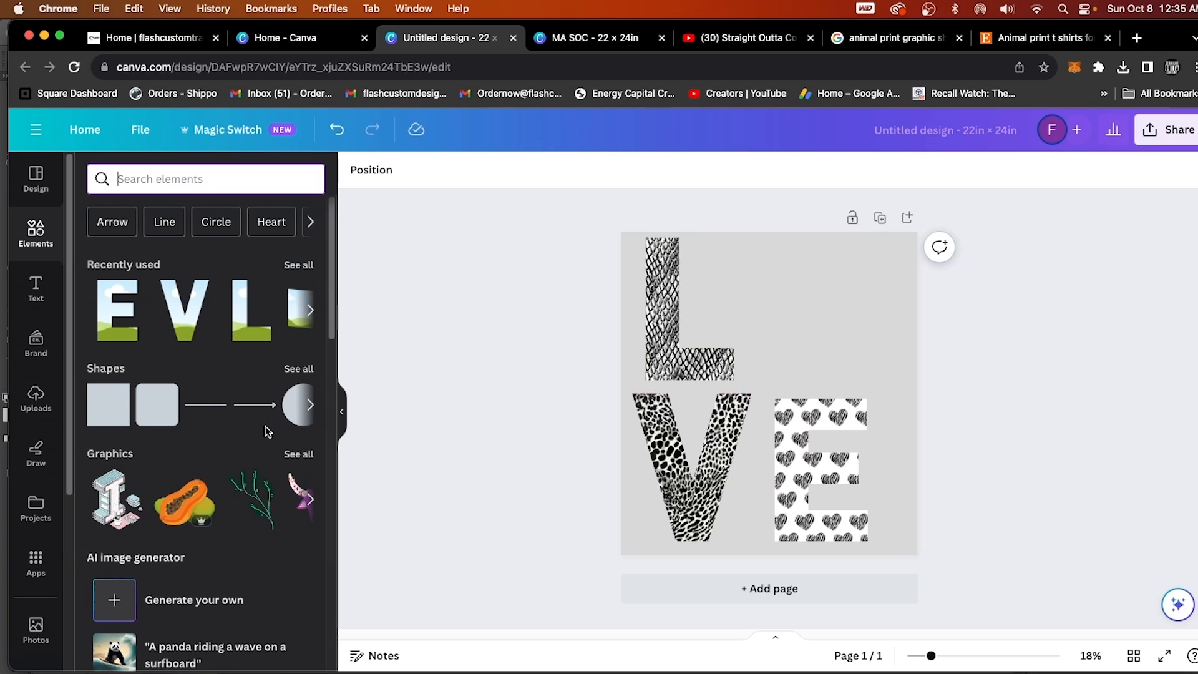
text(foot)
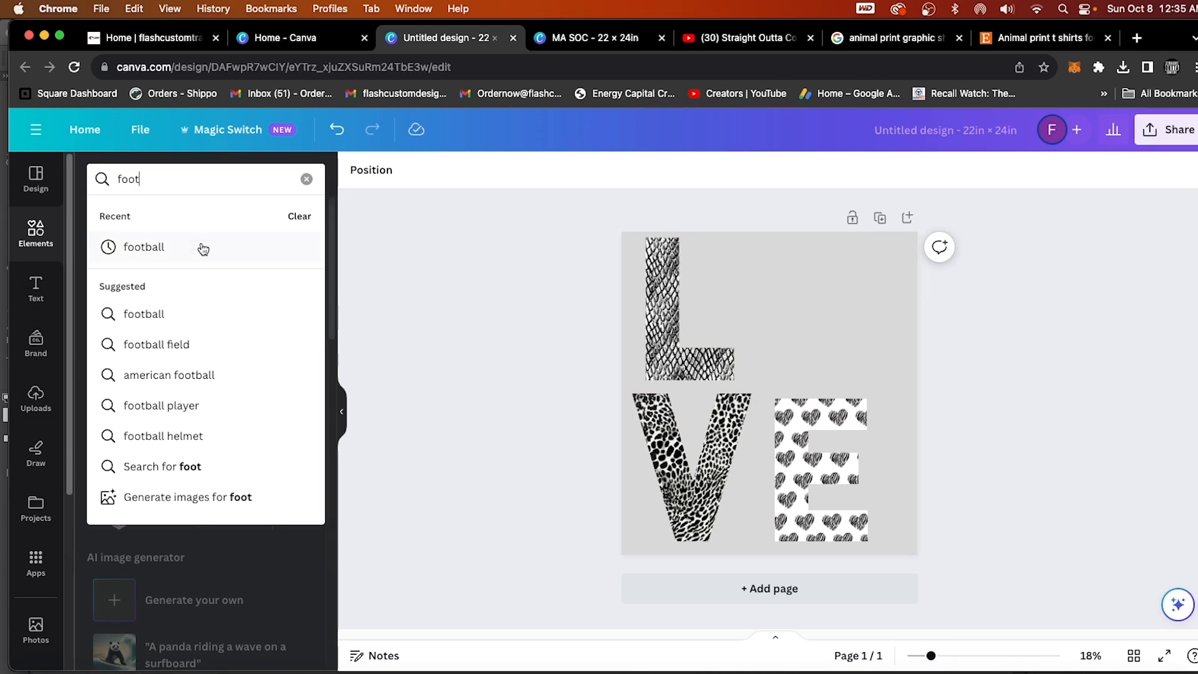
click(201, 246)
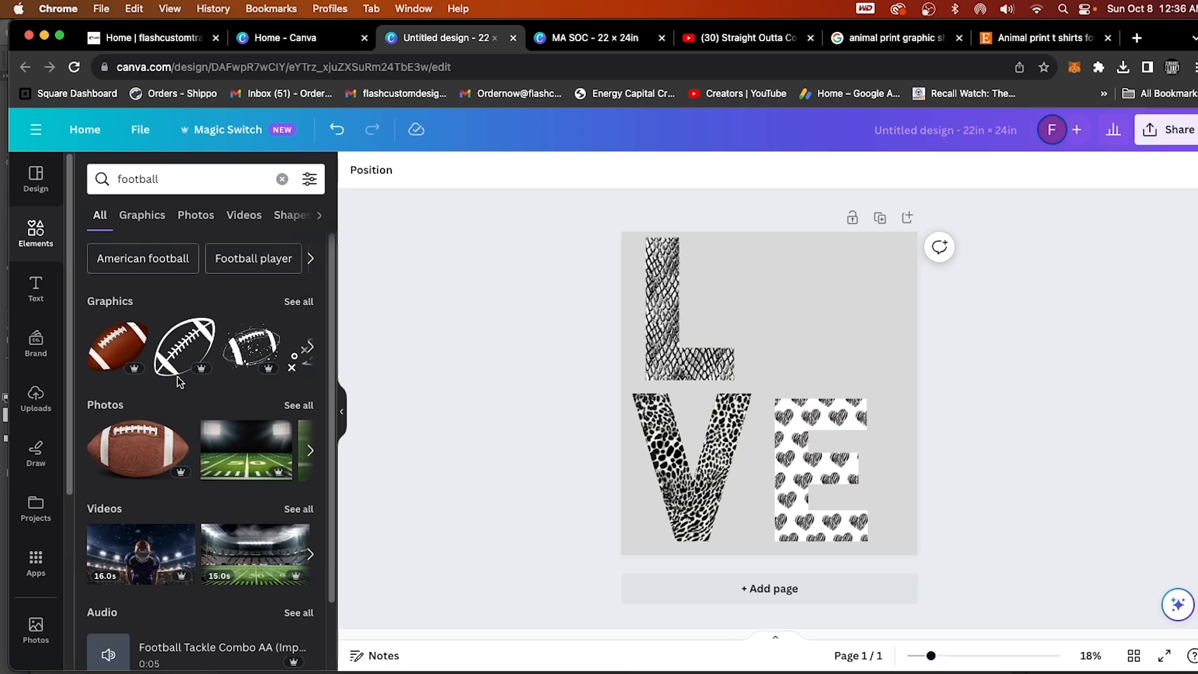
click(118, 354)
drag(889, 295, 770, 395)
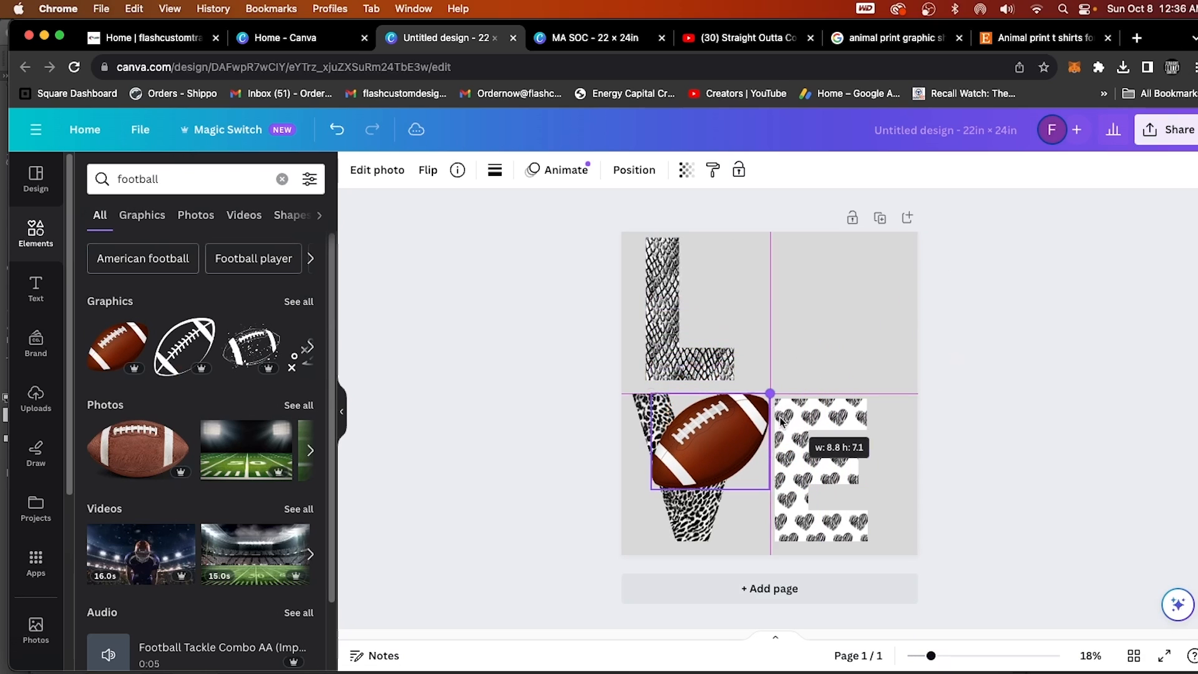
drag(696, 433, 795, 320)
drag(869, 279, 898, 252)
click(1029, 373)
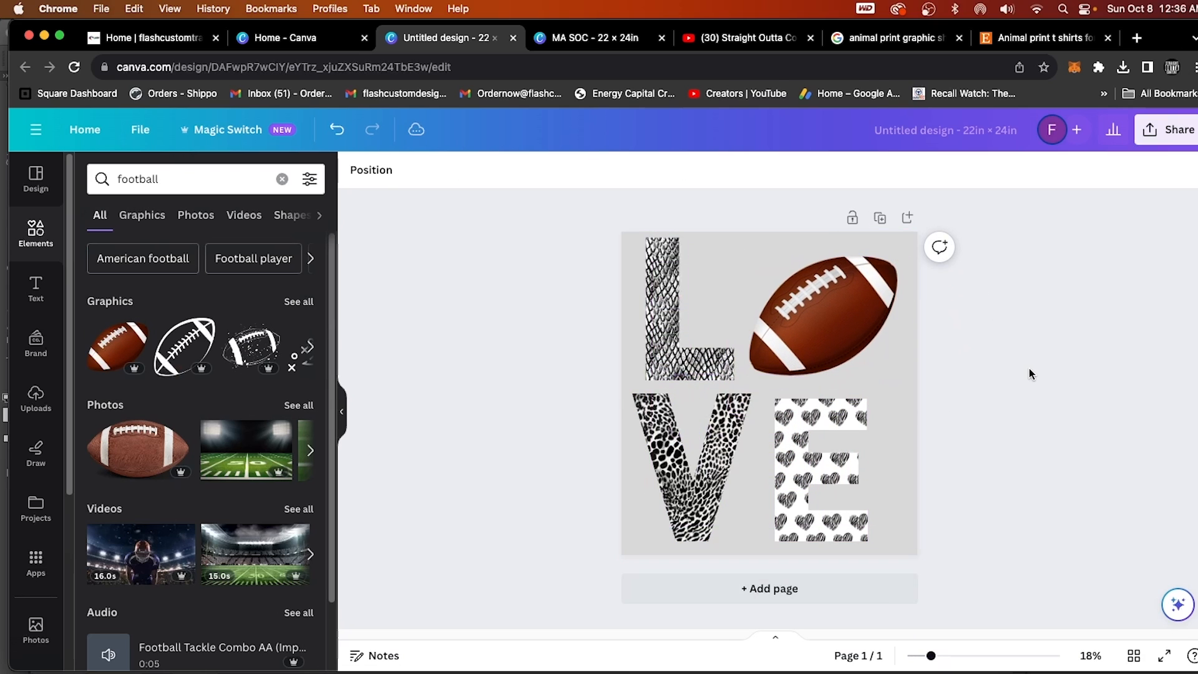
Search the elements for "basketball" and replace the football beside the L with the orange basketball photo.
click(214, 181)
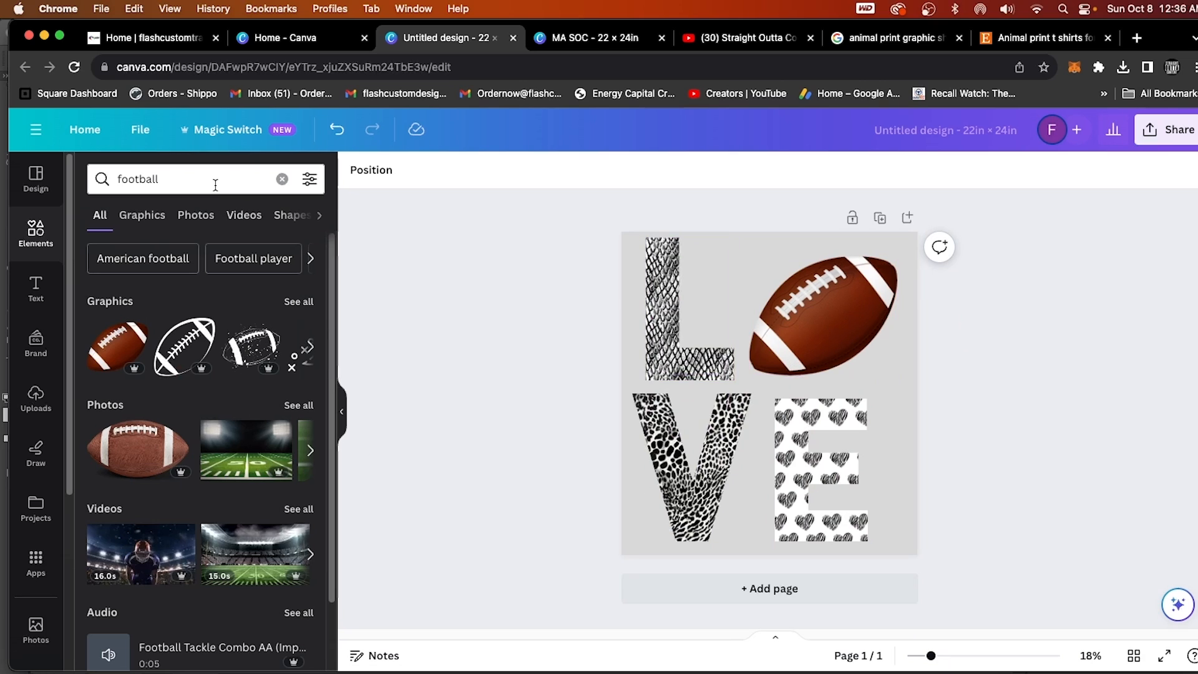
text(bask)
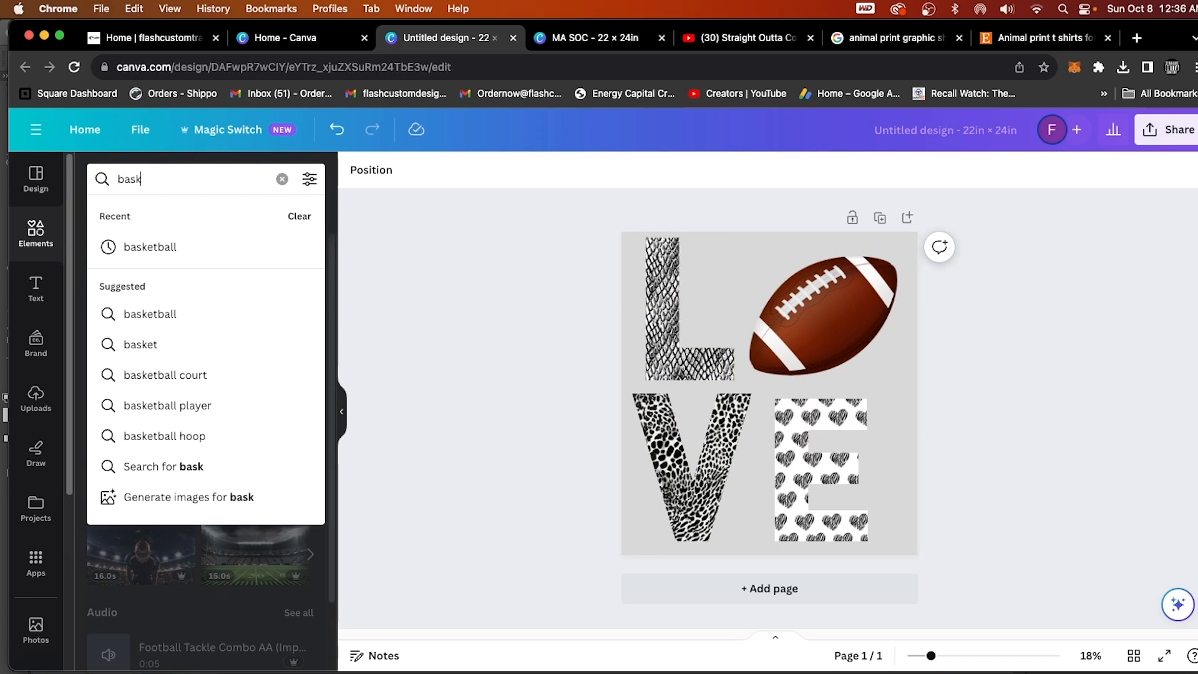
click(210, 249)
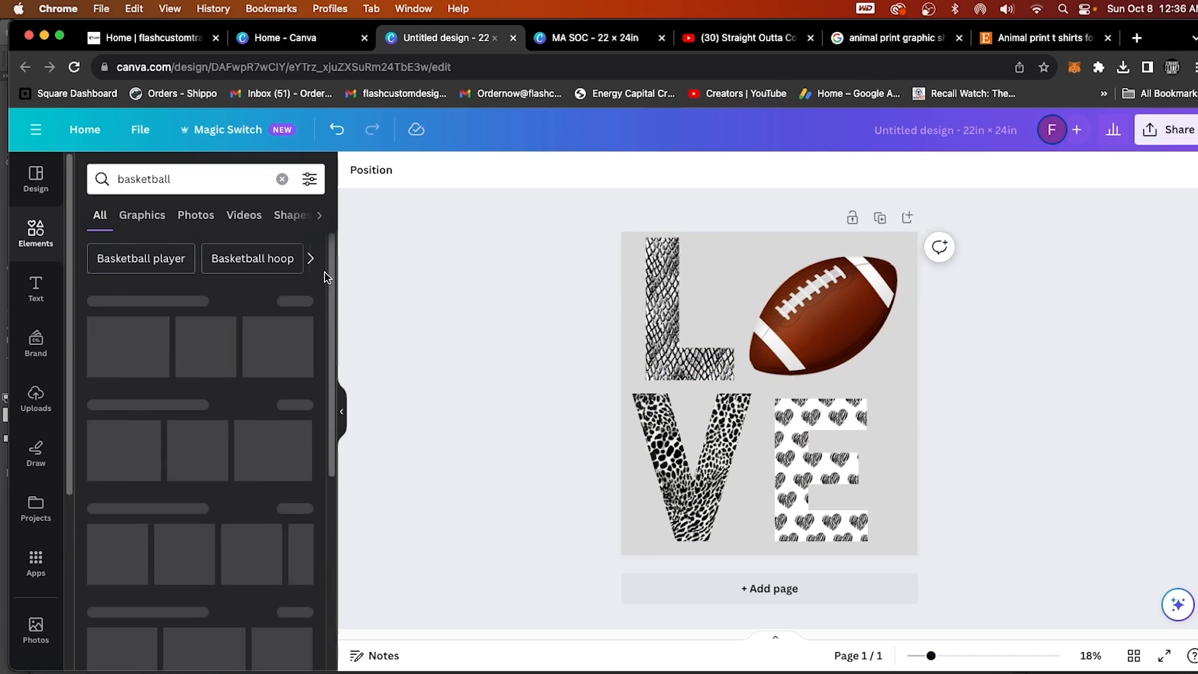
click(789, 319)
key(Delete)
click(114, 448)
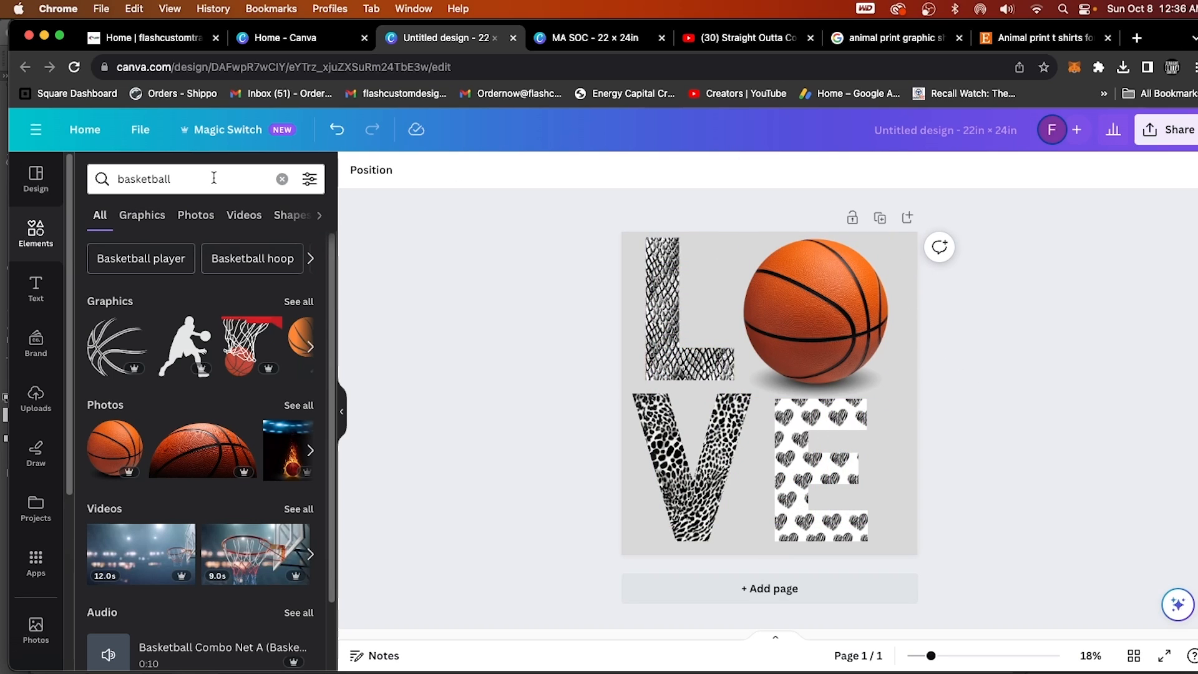
Search the elements for "Ghost" and replace the basketball with the peace-sign ghost graphic, sized to fit beside the L.
click(187, 179)
text(Ghost)
key(Return)
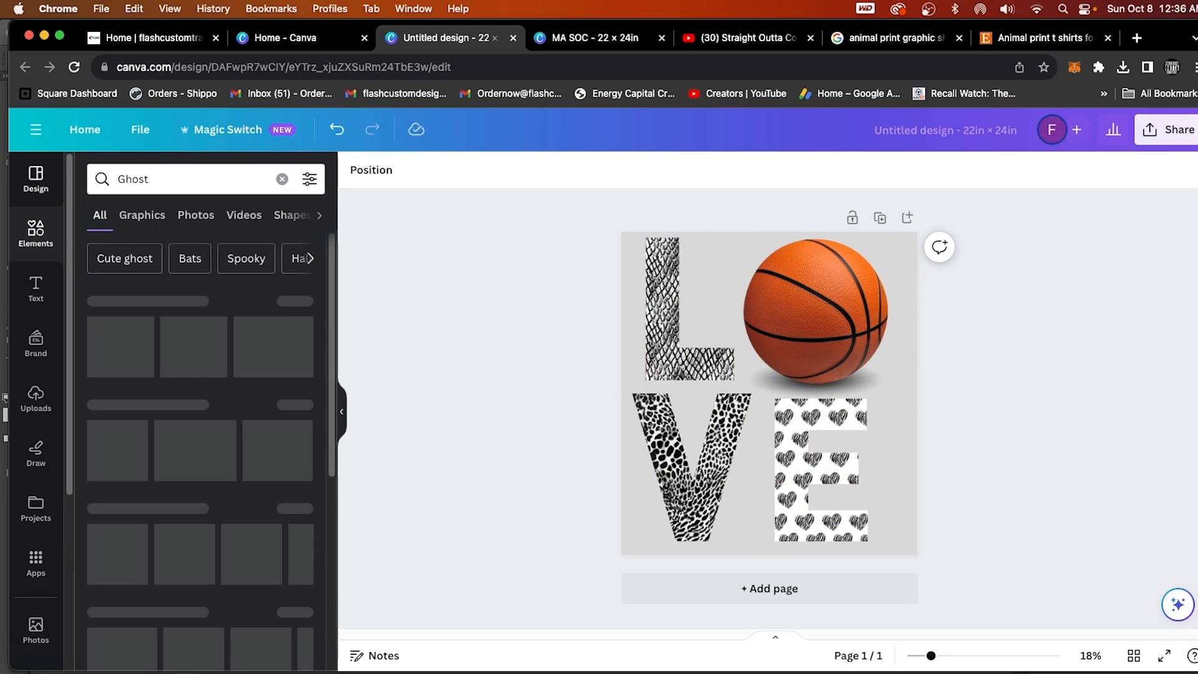
drag(217, 342, 769, 316)
drag(760, 371, 778, 315)
drag(839, 275, 869, 256)
drag(816, 305, 821, 304)
drag(868, 238, 856, 253)
drag(815, 321, 826, 306)
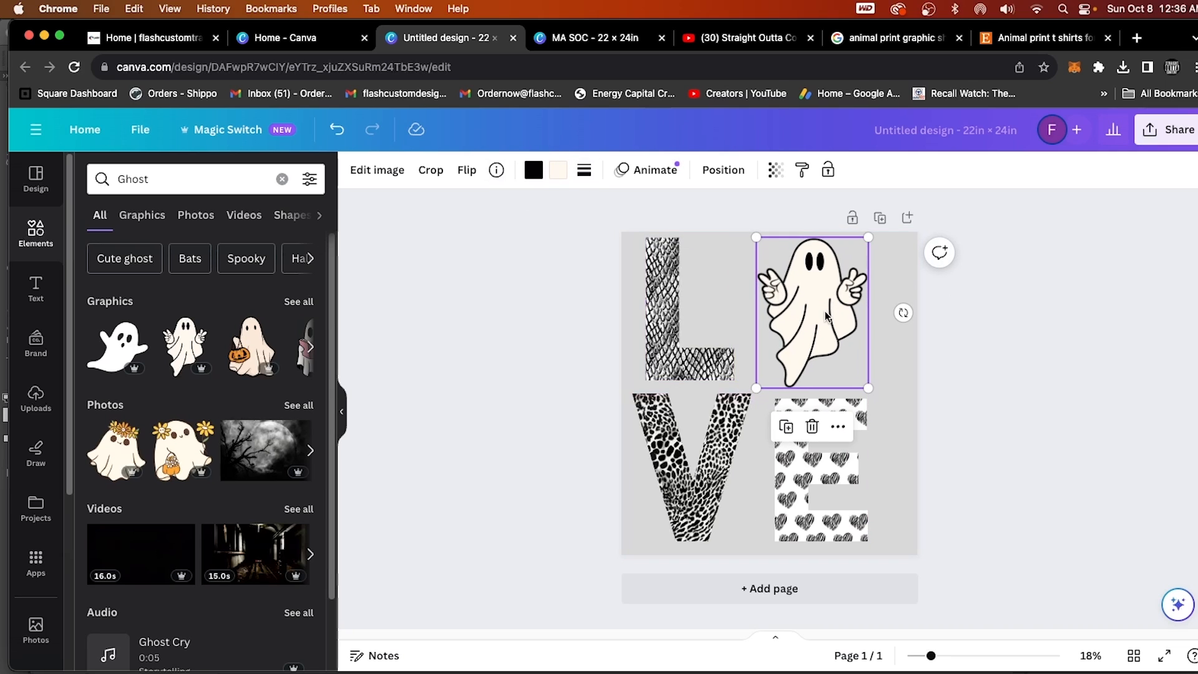
Change the peace-sign ghost's cream body color to white.
click(559, 175)
scroll(233, 470, down, 3)
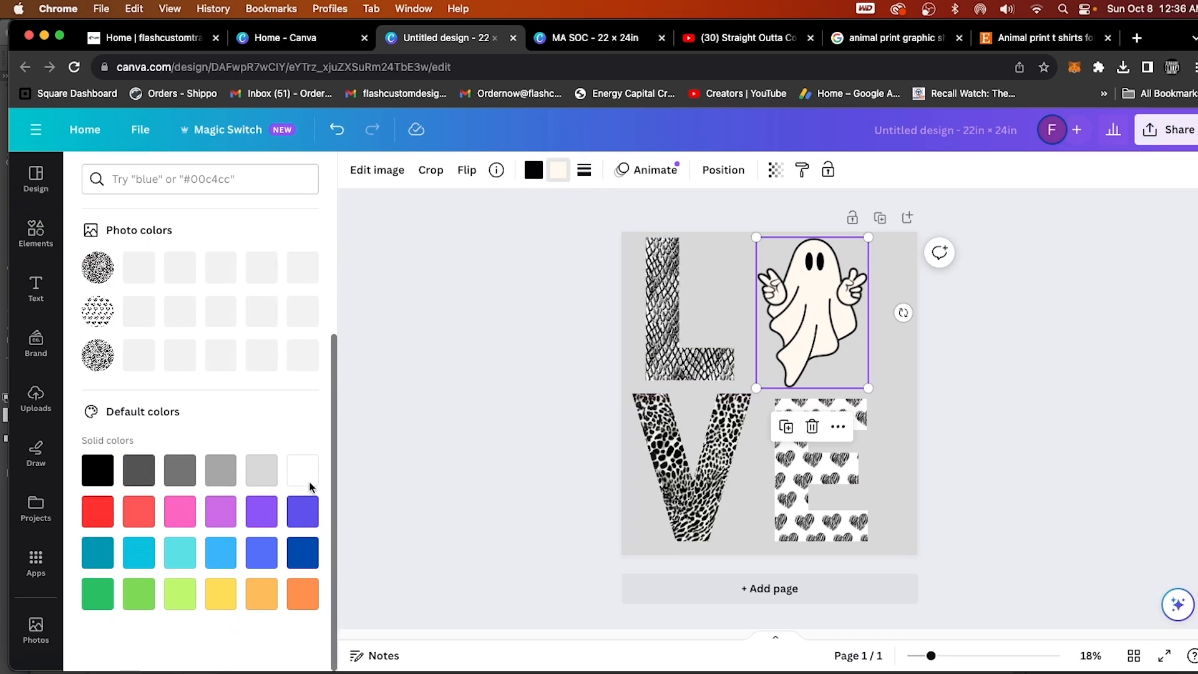
click(312, 473)
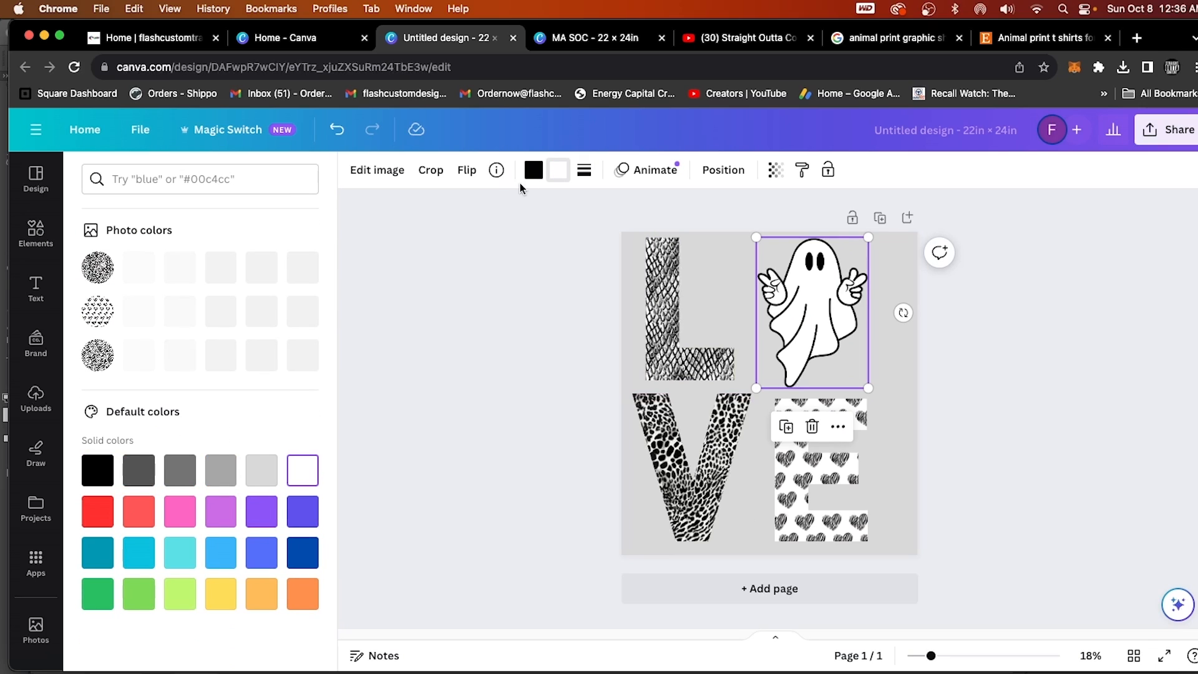
Try other default colors on the ghost: red, orange and white for the outline, blue and red for the body.
click(97, 515)
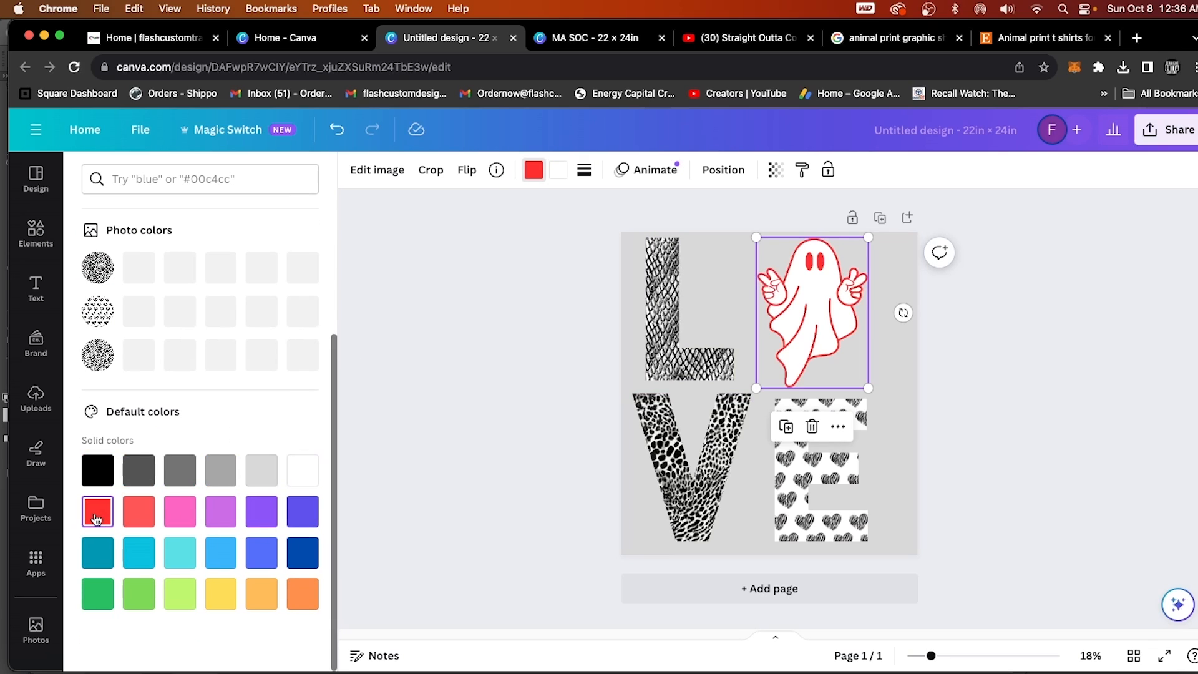
click(558, 170)
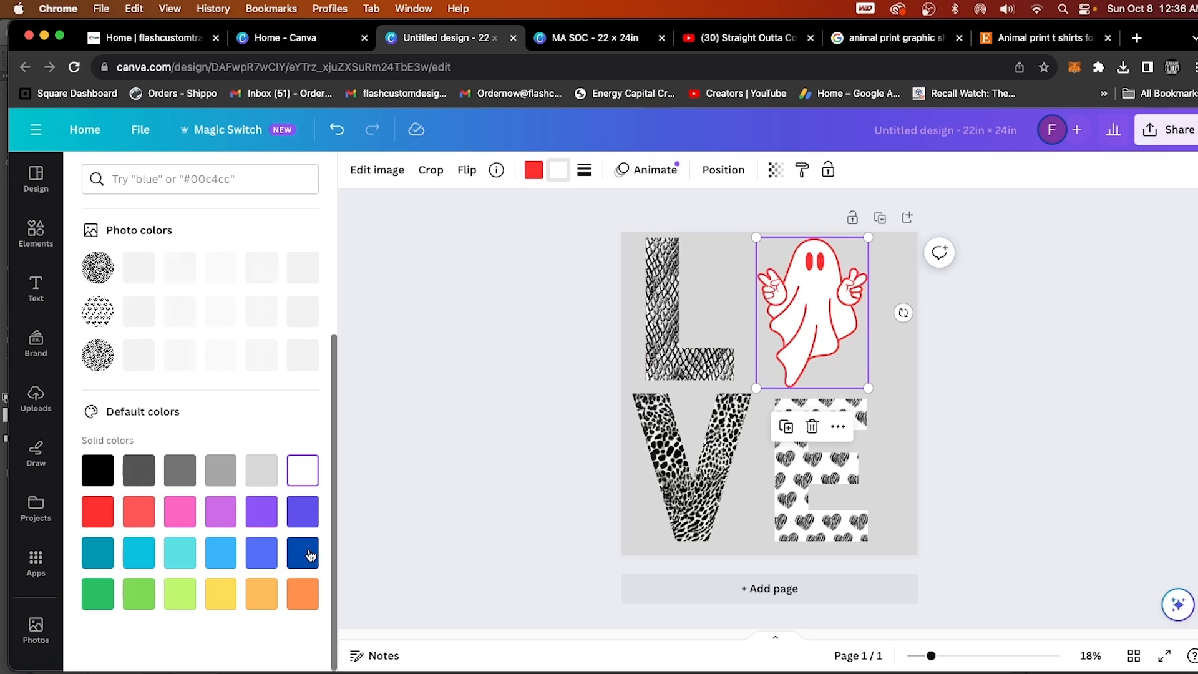
click(308, 556)
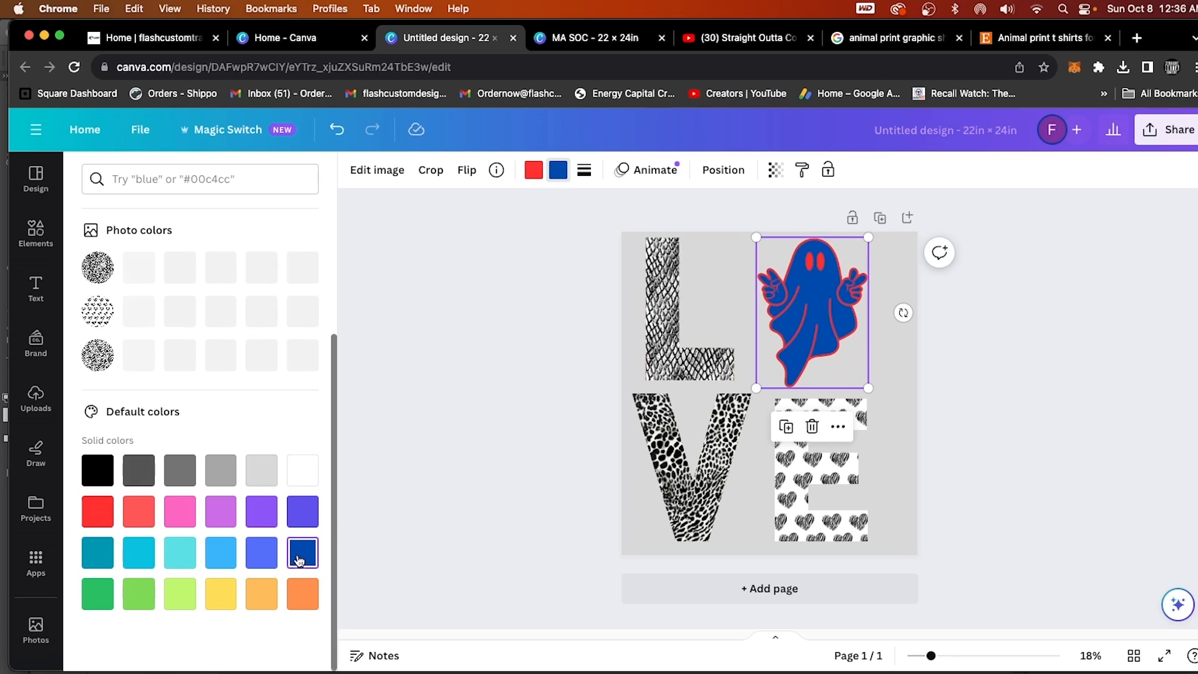
click(96, 511)
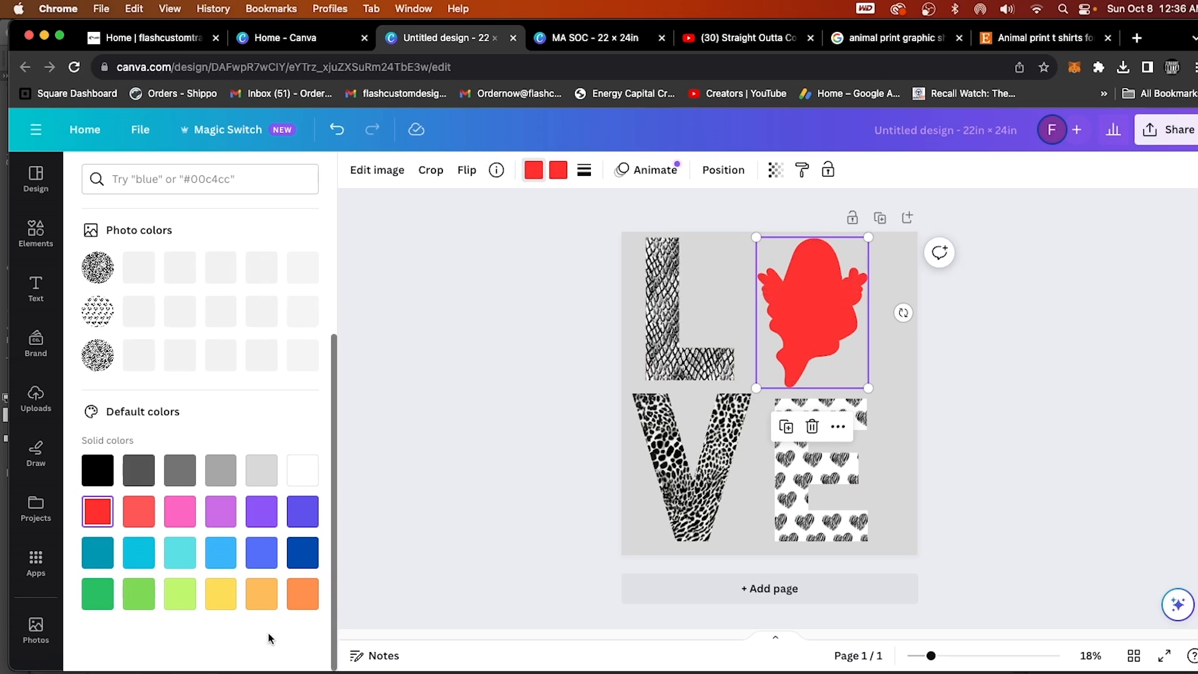
click(261, 594)
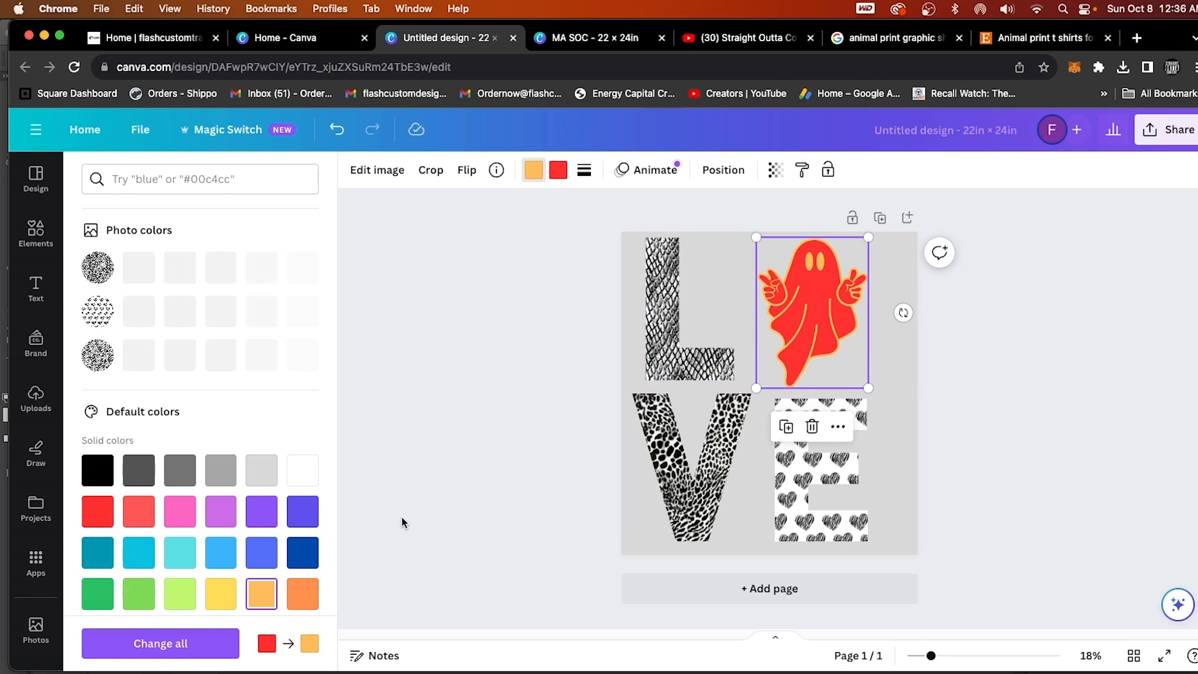
click(300, 482)
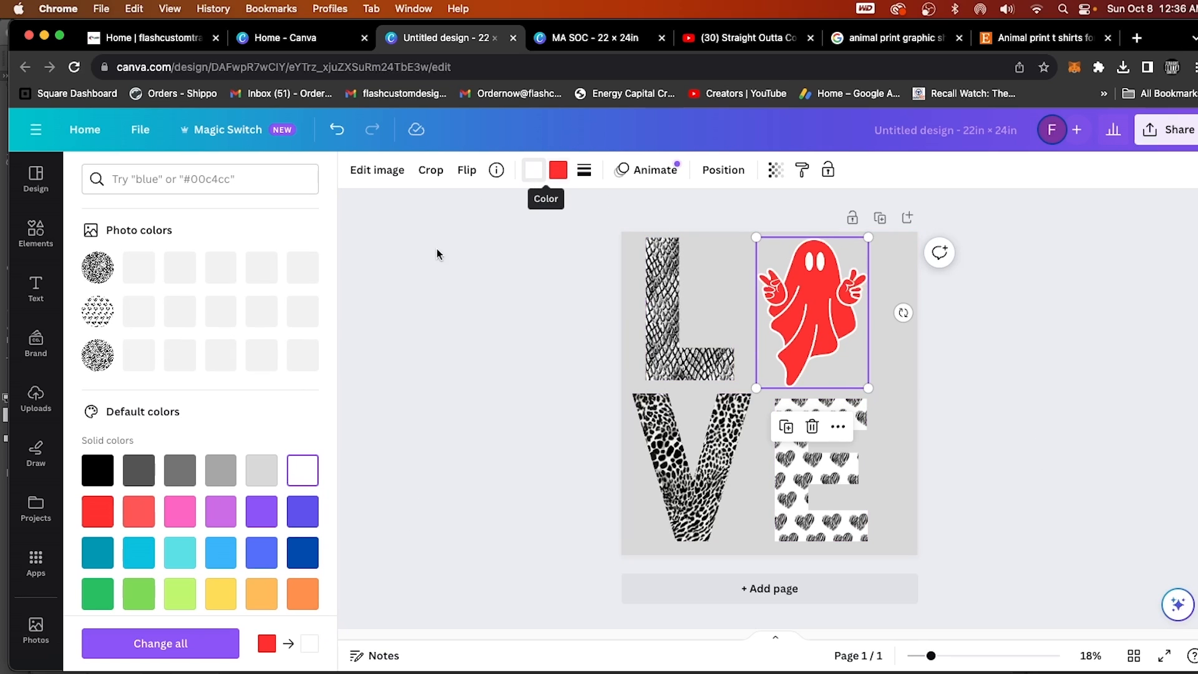
Set the ghost's outline back to black and its body to white.
click(97, 470)
click(557, 175)
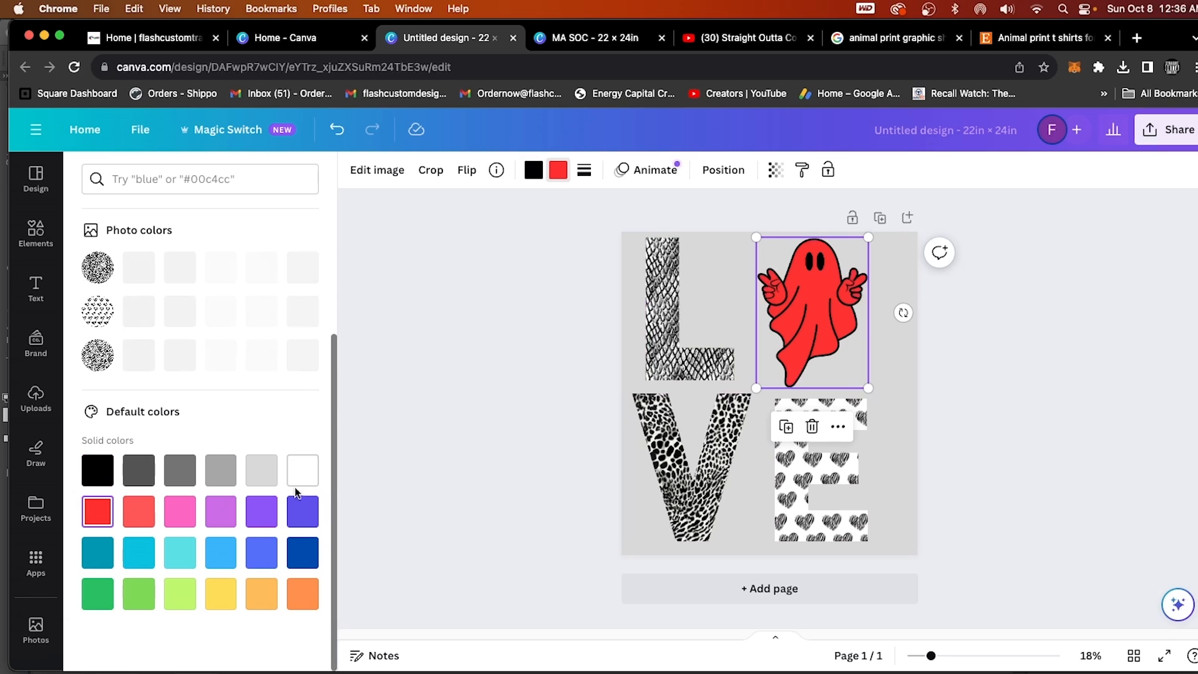
click(303, 470)
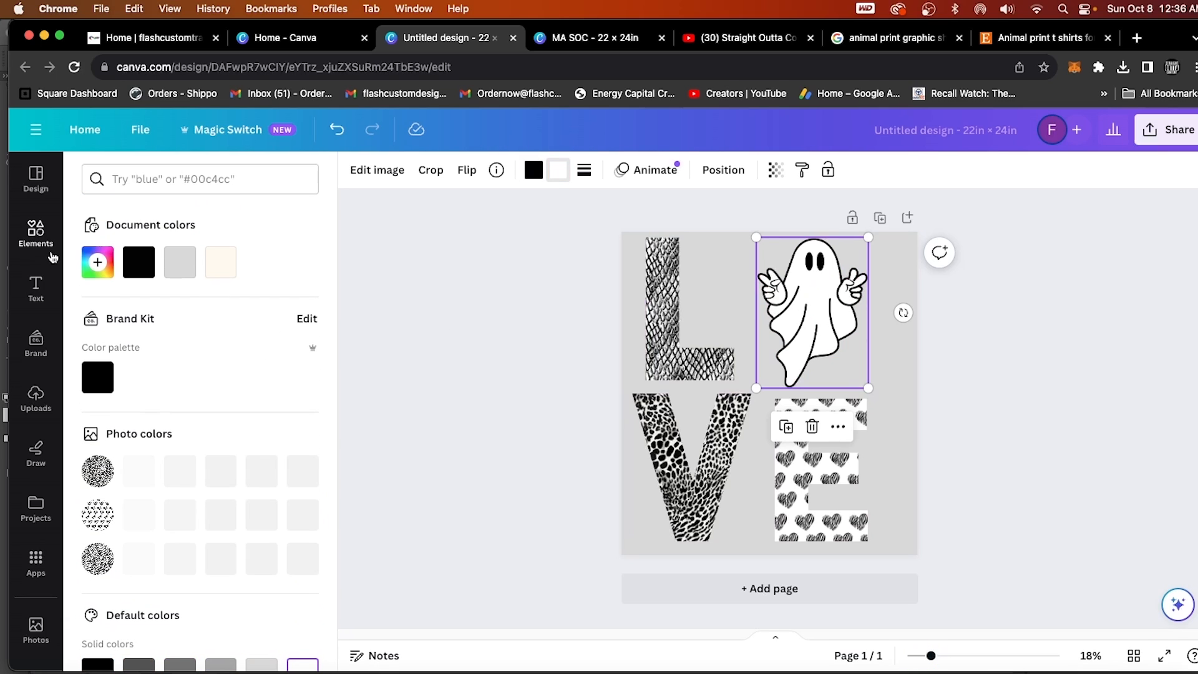
Search the elements for "ghost" and show all matching graphics.
click(36, 232)
click(190, 181)
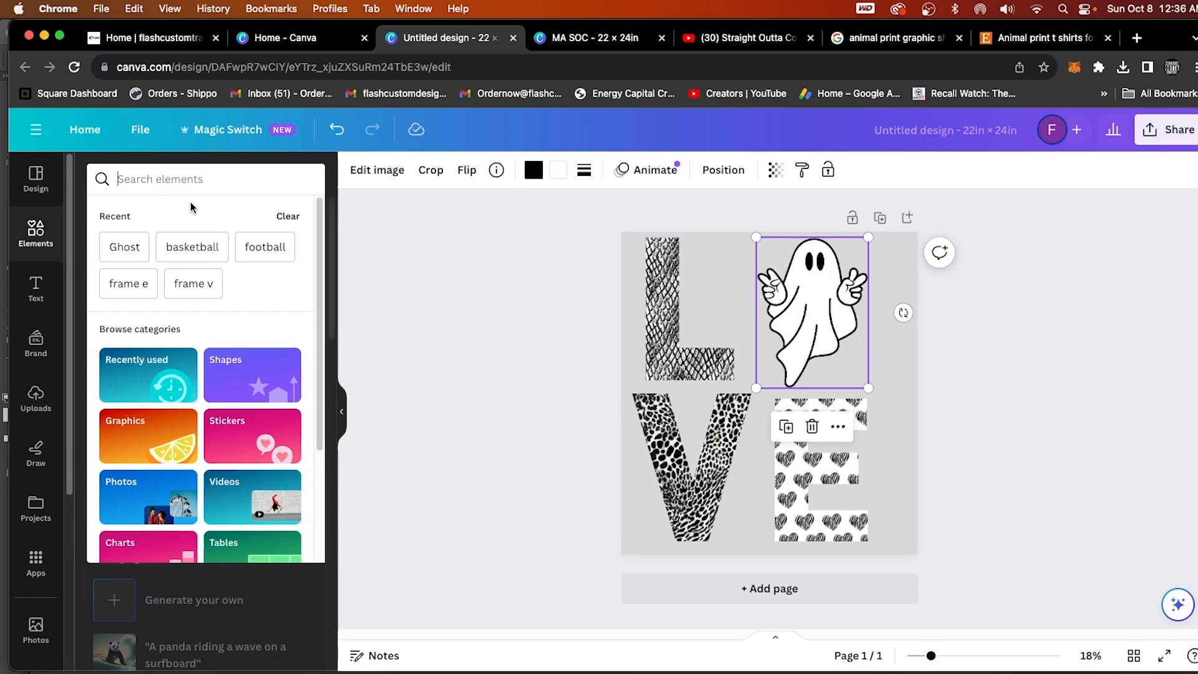
text(ghost)
key(Return)
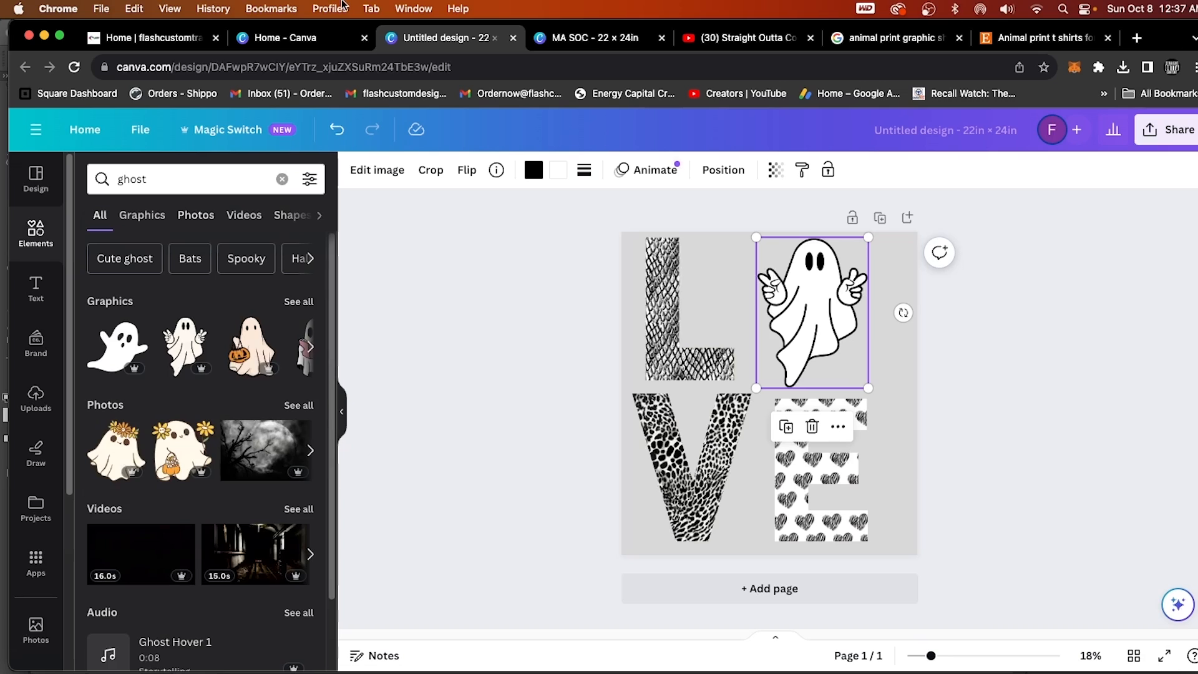
click(295, 302)
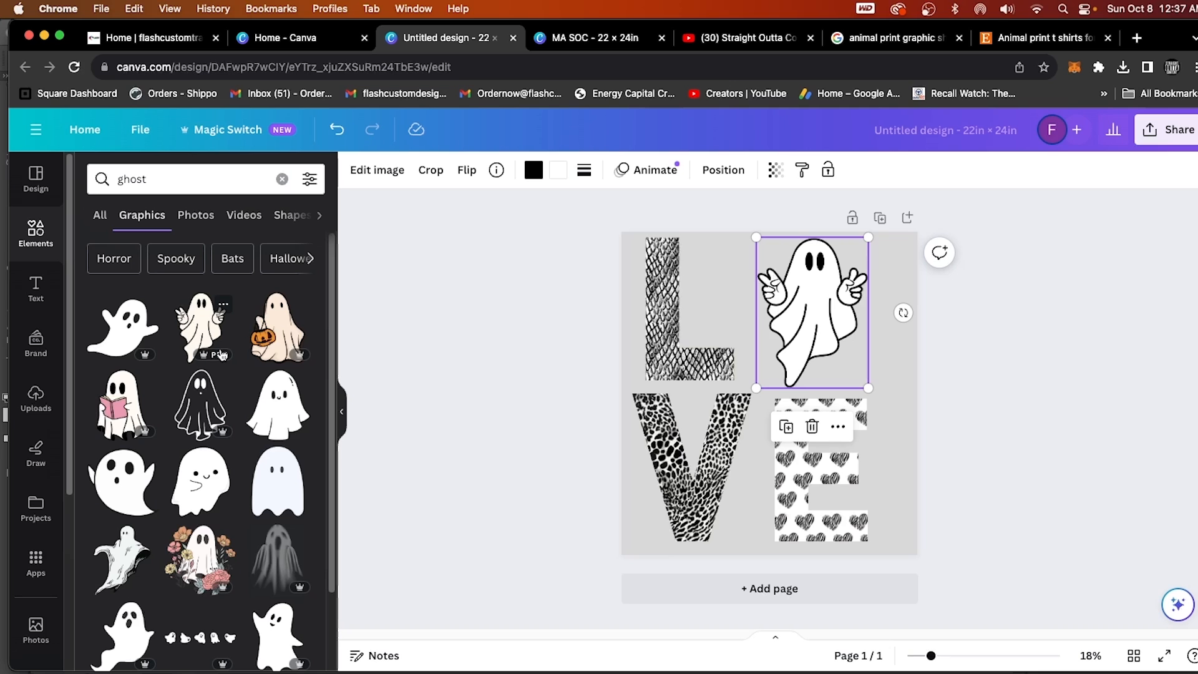
Add the ghost holding a pumpkin basket, shrunk over the L, and the round wide-eyed ghost over the lower letters.
click(277, 326)
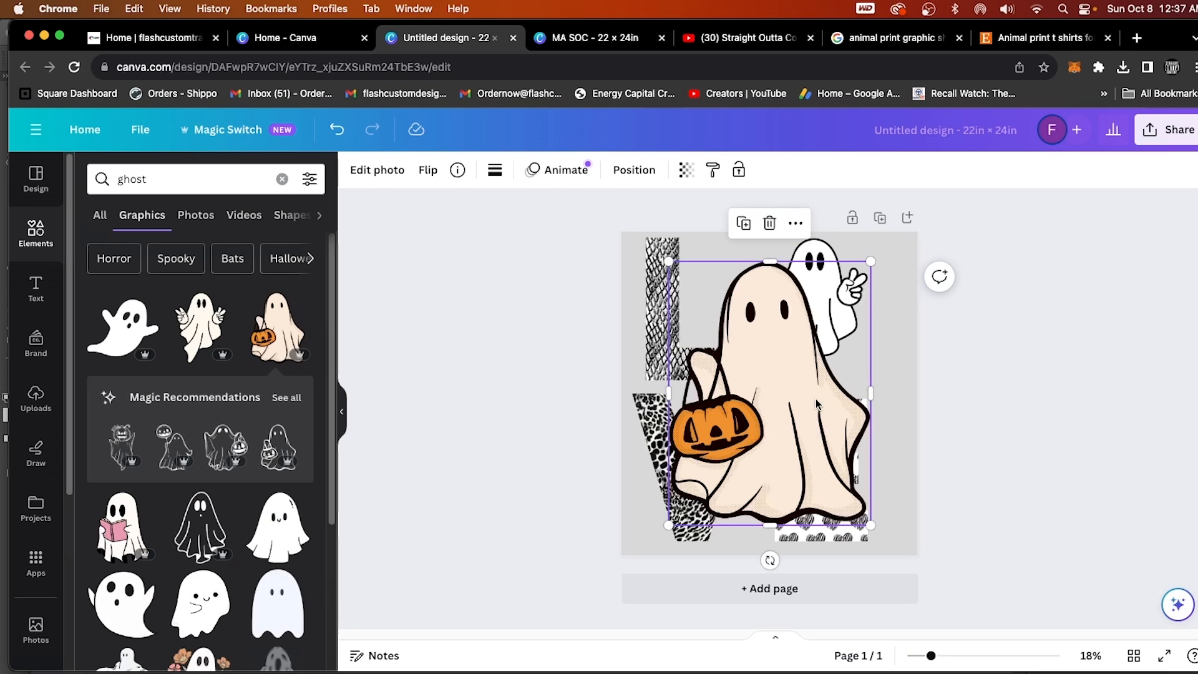
mouse_move(770, 400)
mouse_down()
mouse_move(764, 344)
mouse_move(776, 390)
mouse_up()
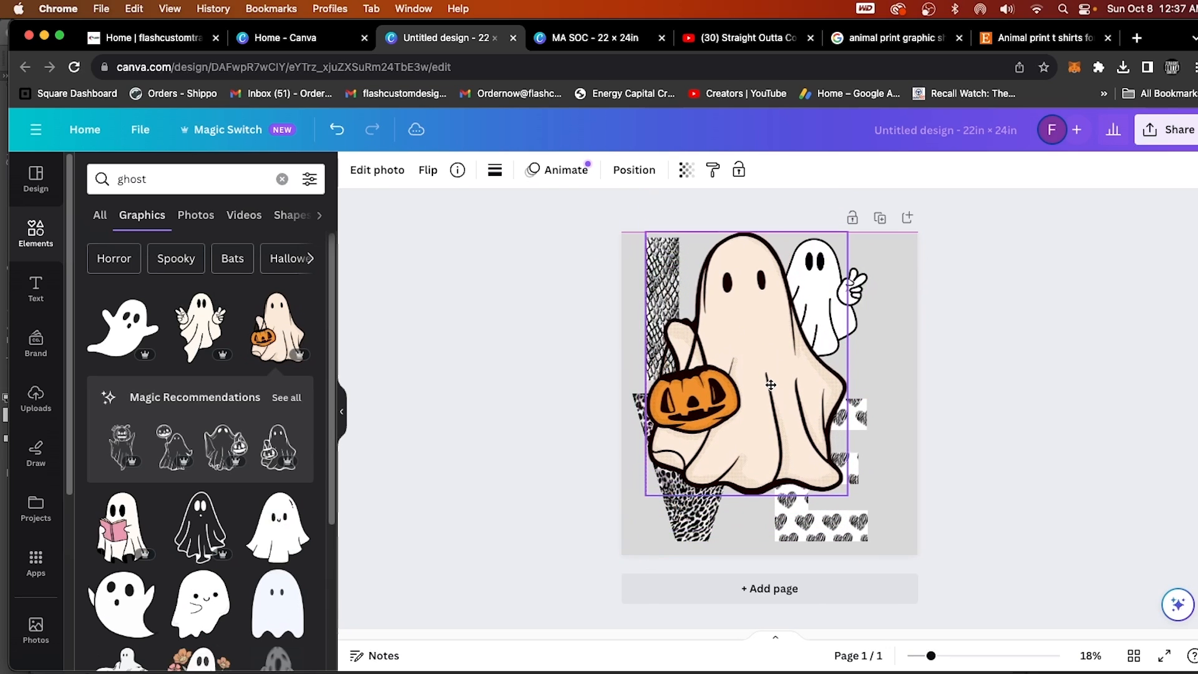
drag(852, 235, 842, 345)
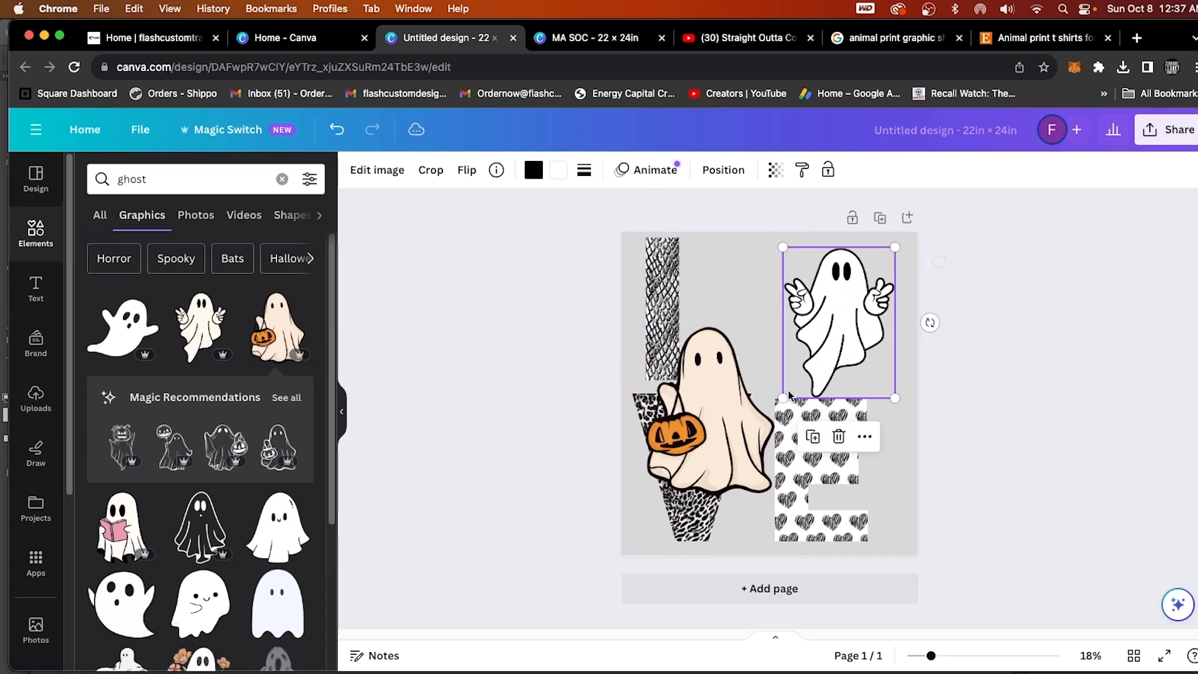
drag(709, 422, 720, 311)
drag(852, 306, 844, 306)
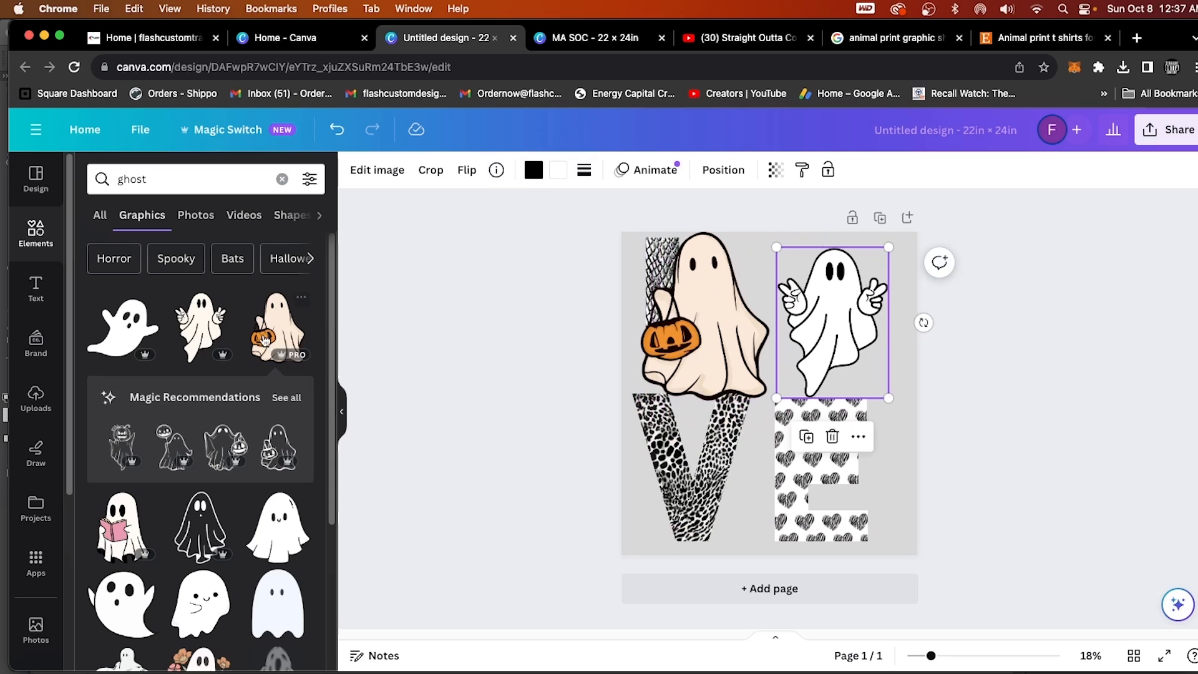
click(123, 603)
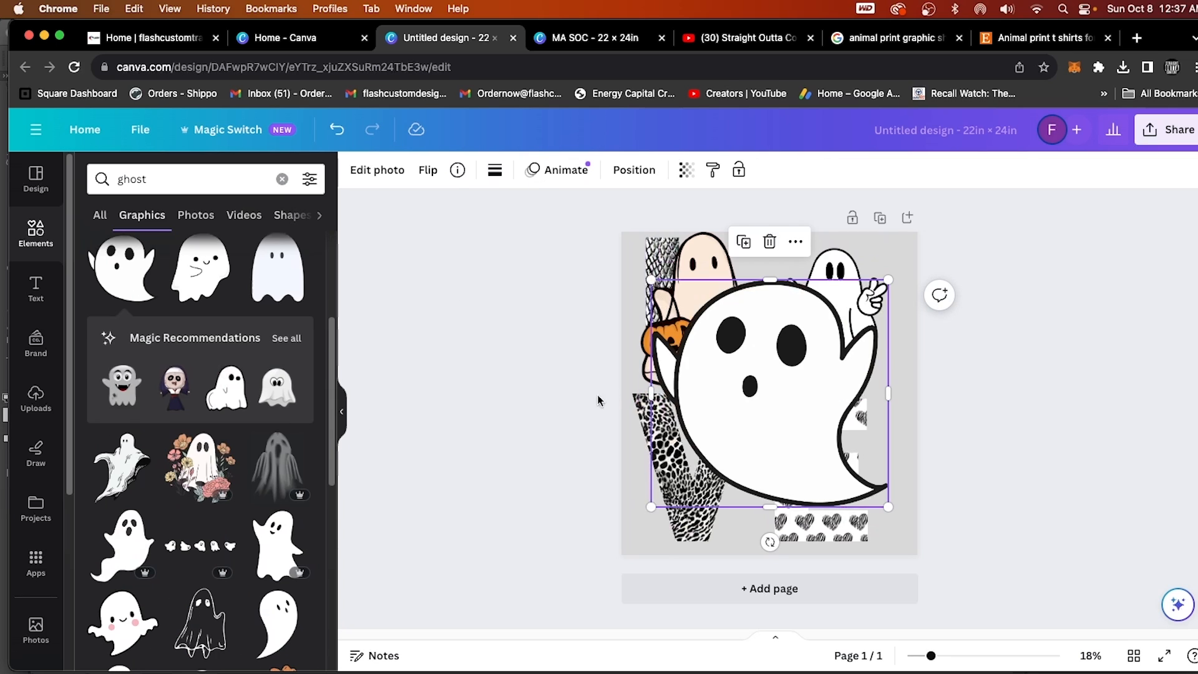
drag(764, 407, 769, 443)
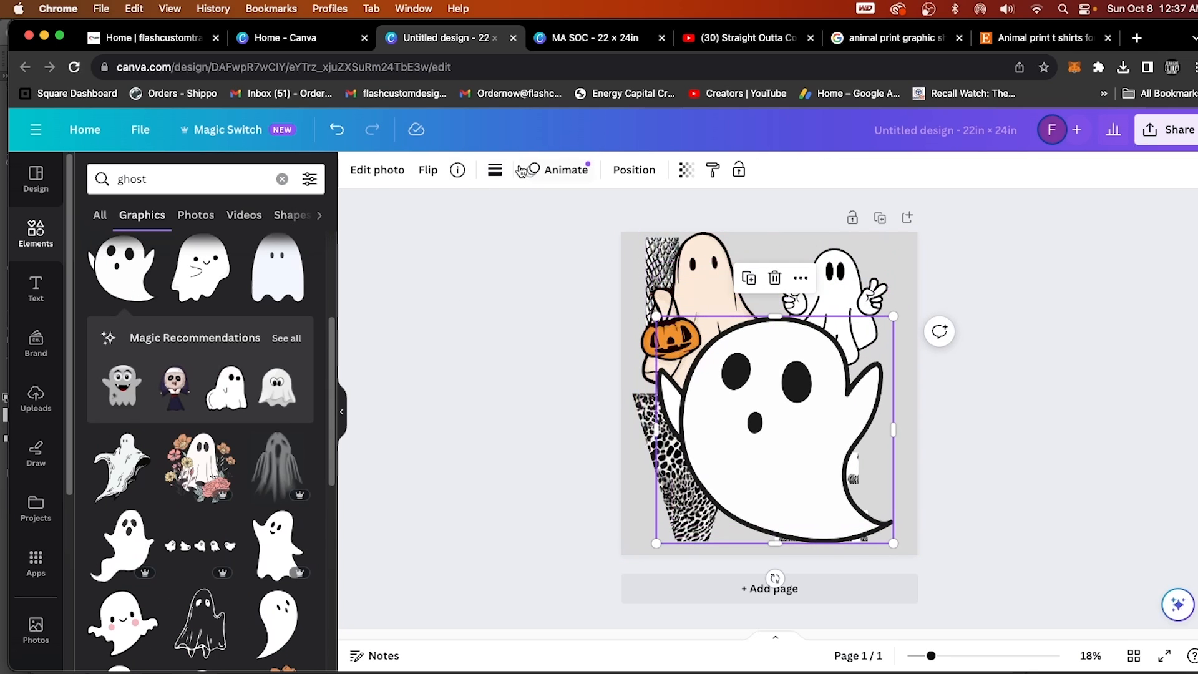
Delete the round ghost and the pumpkin-basket ghost, and reposition the peace-sign ghost beside the L.
click(835, 287)
click(735, 428)
key(Delete)
click(717, 353)
key(Delete)
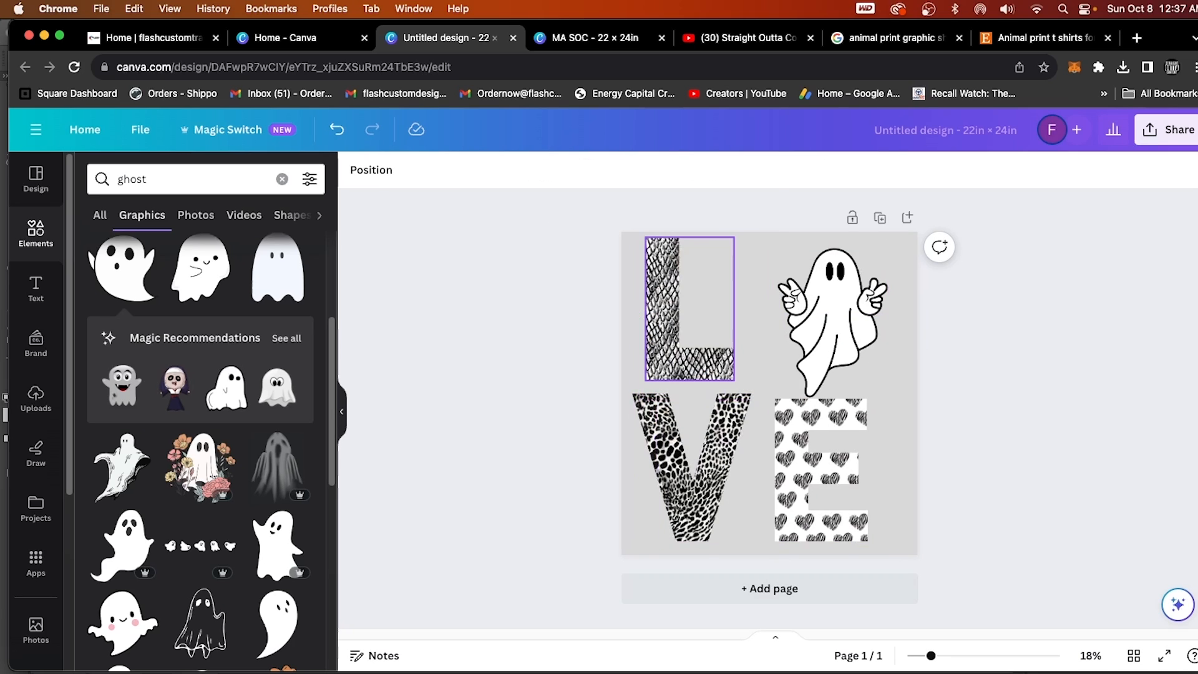
drag(839, 346, 828, 342)
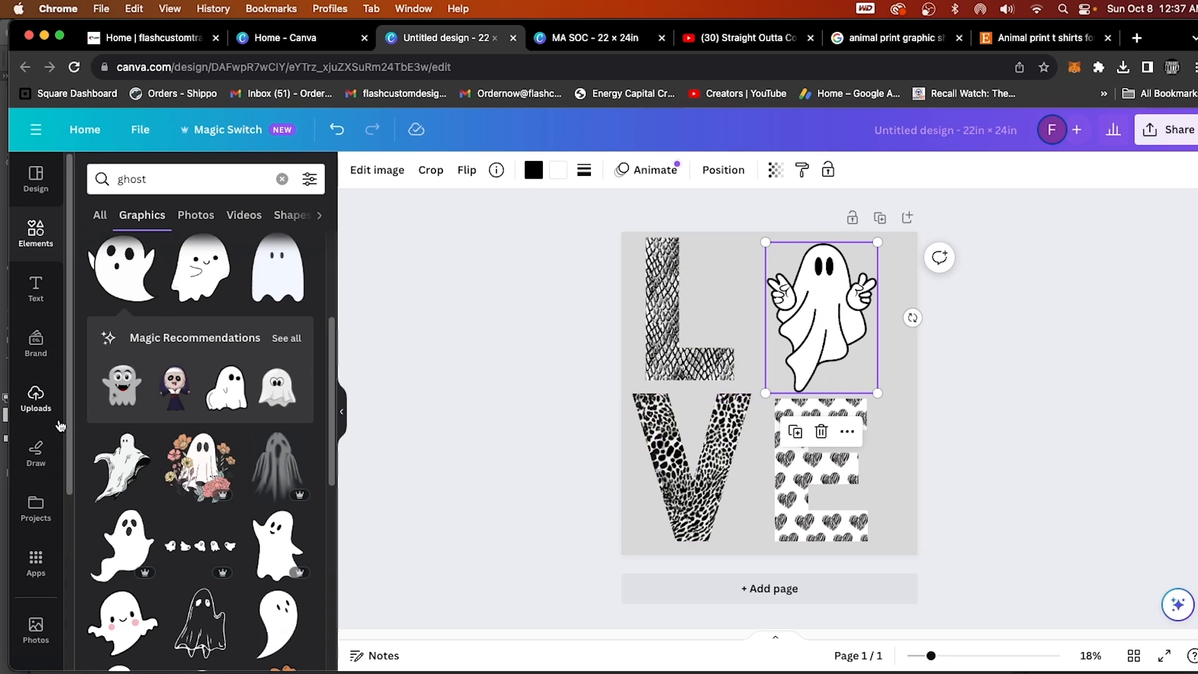
Search the uploads for "str" and add the black and white STRAIGHT OUTTA CONTENT graphic to the page.
click(60, 423)
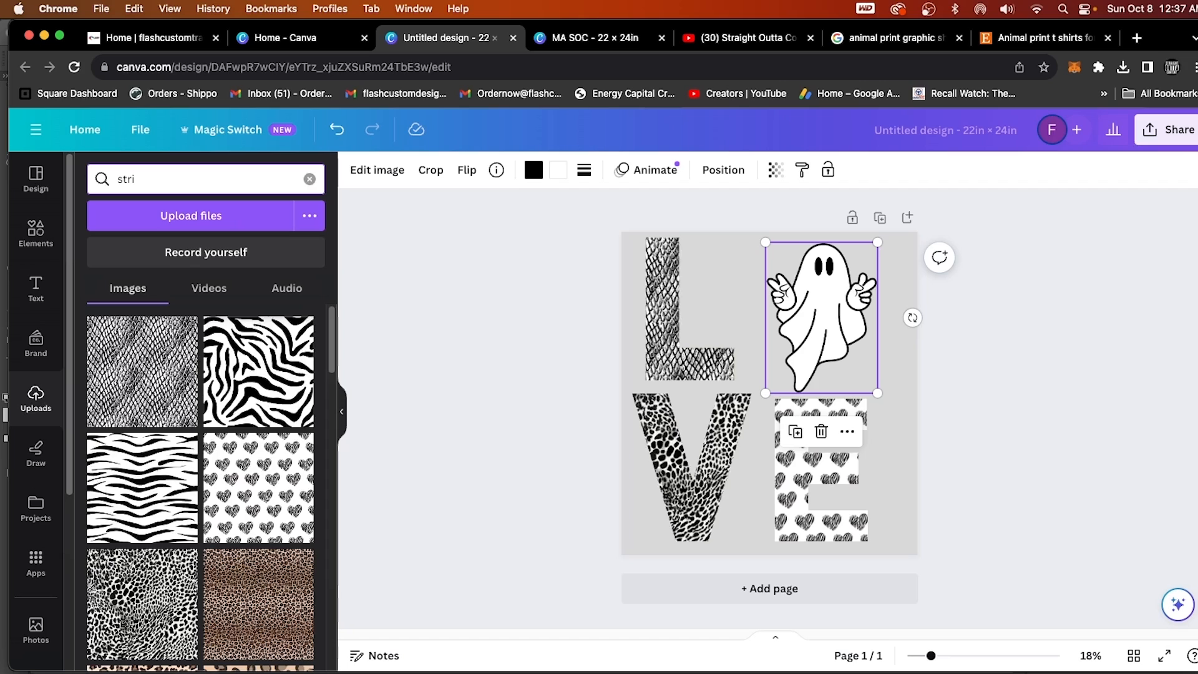
key(Return)
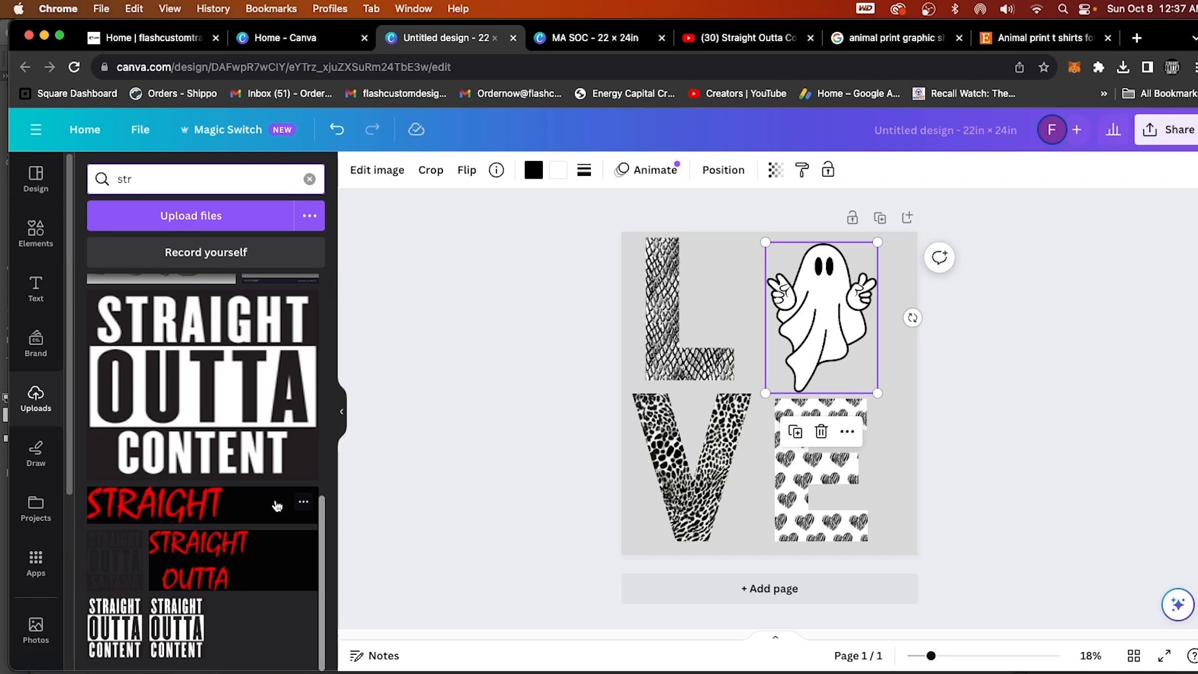
click(267, 479)
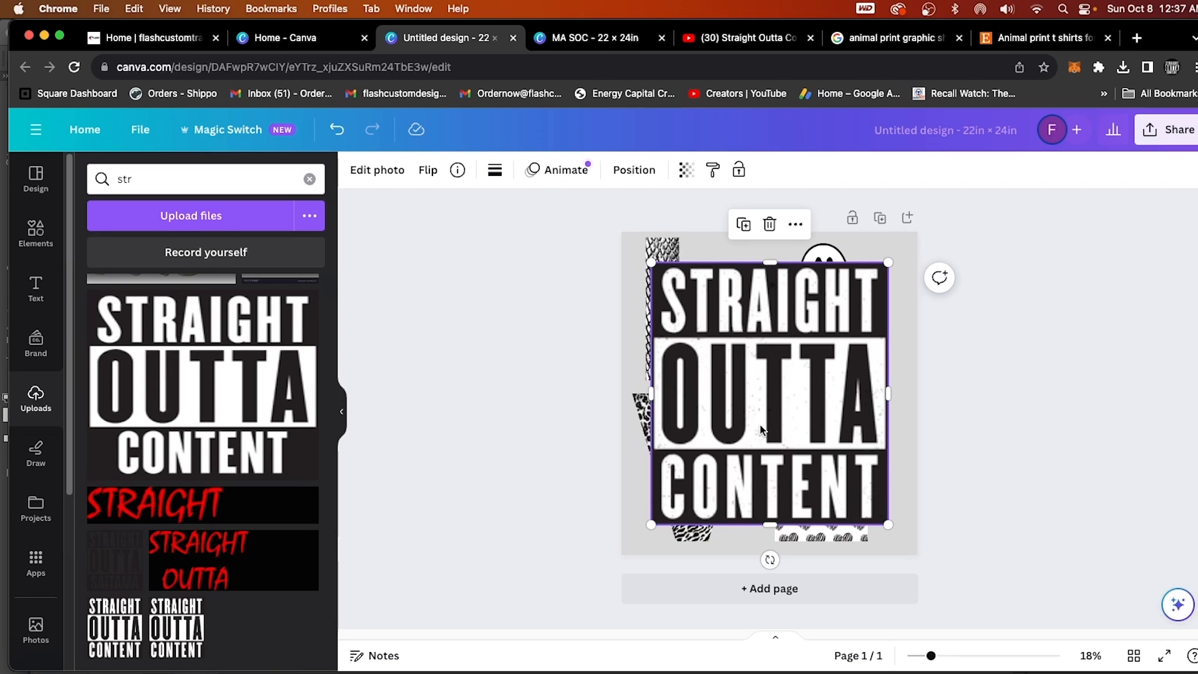
drag(760, 425, 772, 454)
Delete the peace-sign ghost and shrink the STRAIGHT OUTTA CONTENT graphic into its place beside the L.
click(836, 279)
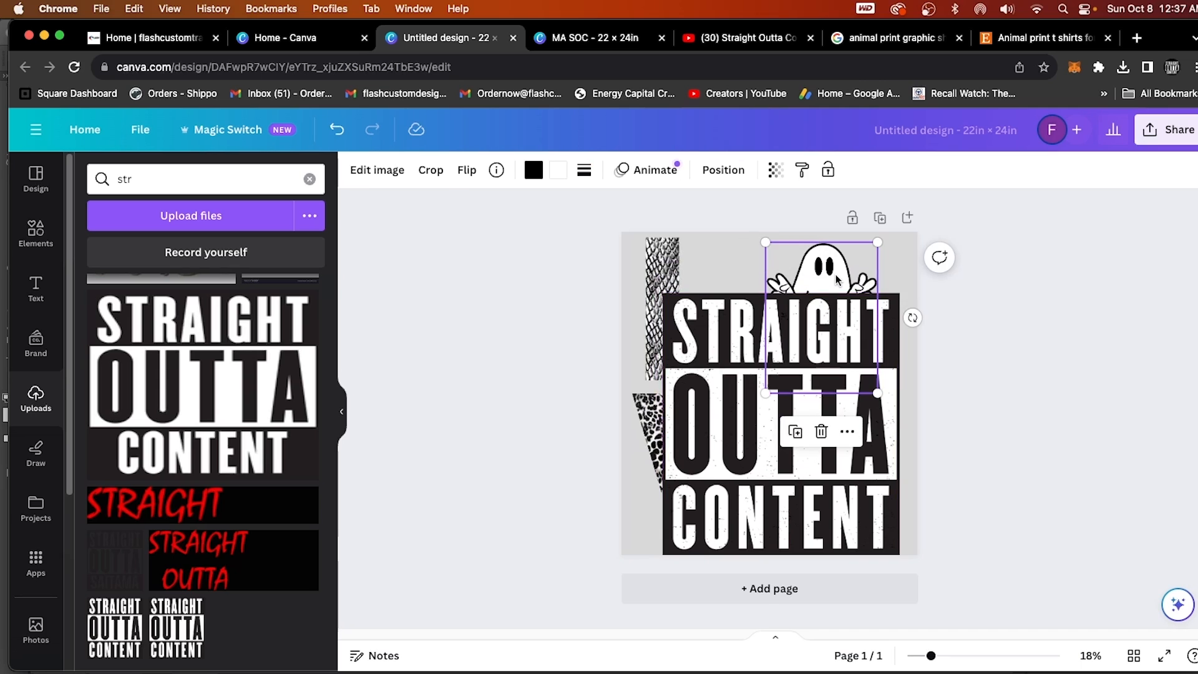
key(Delete)
click(855, 325)
drag(899, 293, 783, 422)
drag(712, 517, 811, 343)
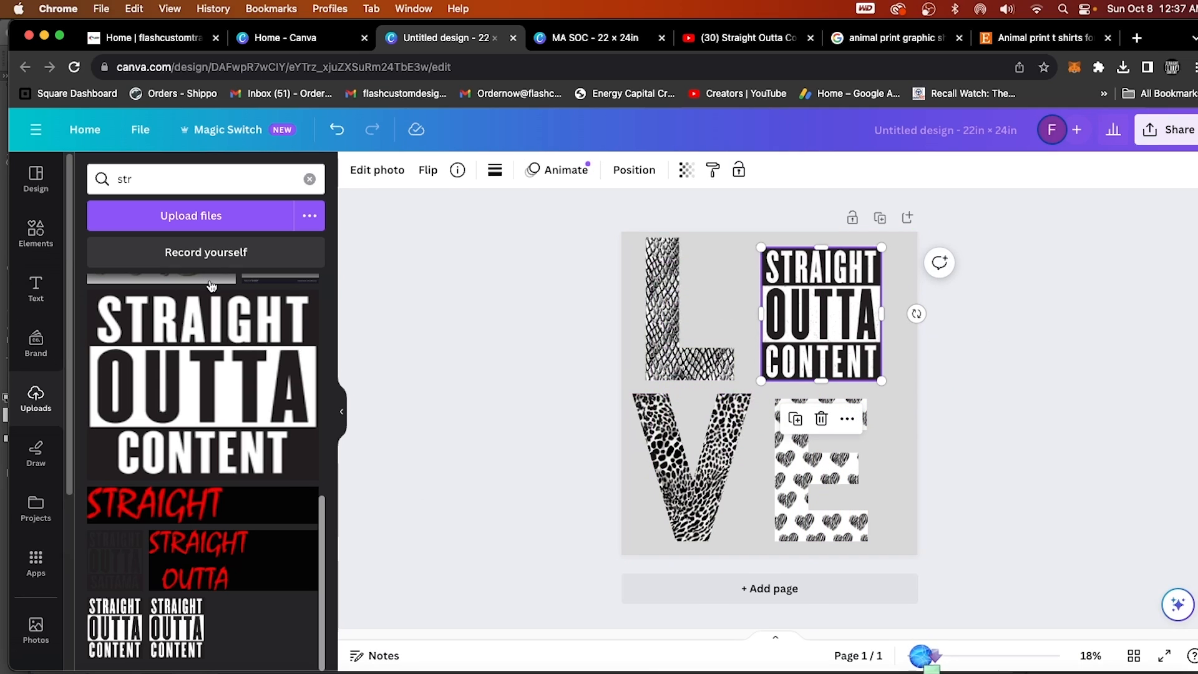
Clear the uploads search and fill the L, V and E frames with the uploaded black and white cow print.
click(309, 179)
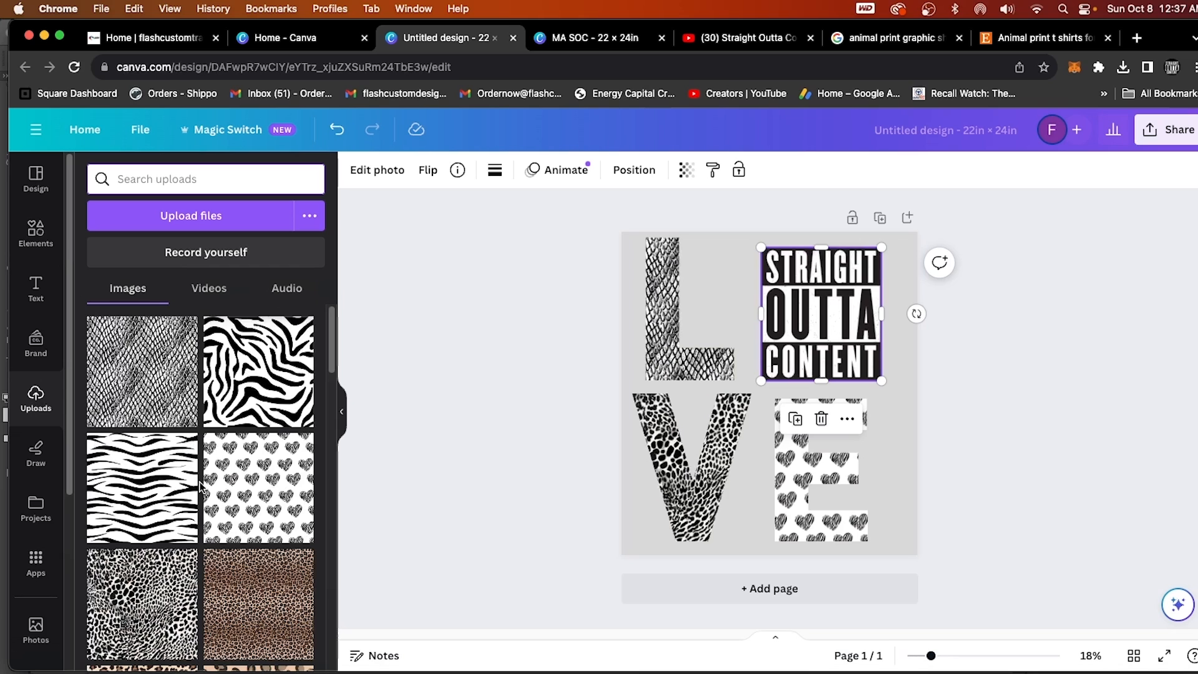
scroll(273, 558, down, 10)
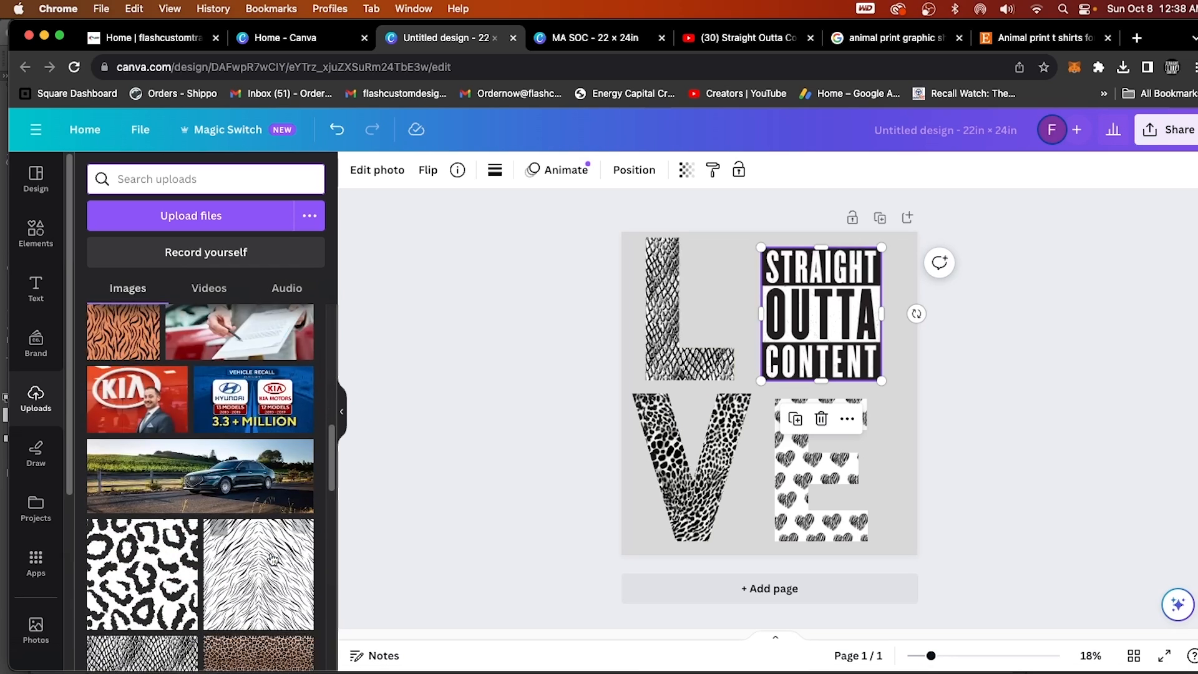
scroll(273, 558, down, 10)
drag(139, 487, 799, 474)
drag(140, 474, 674, 331)
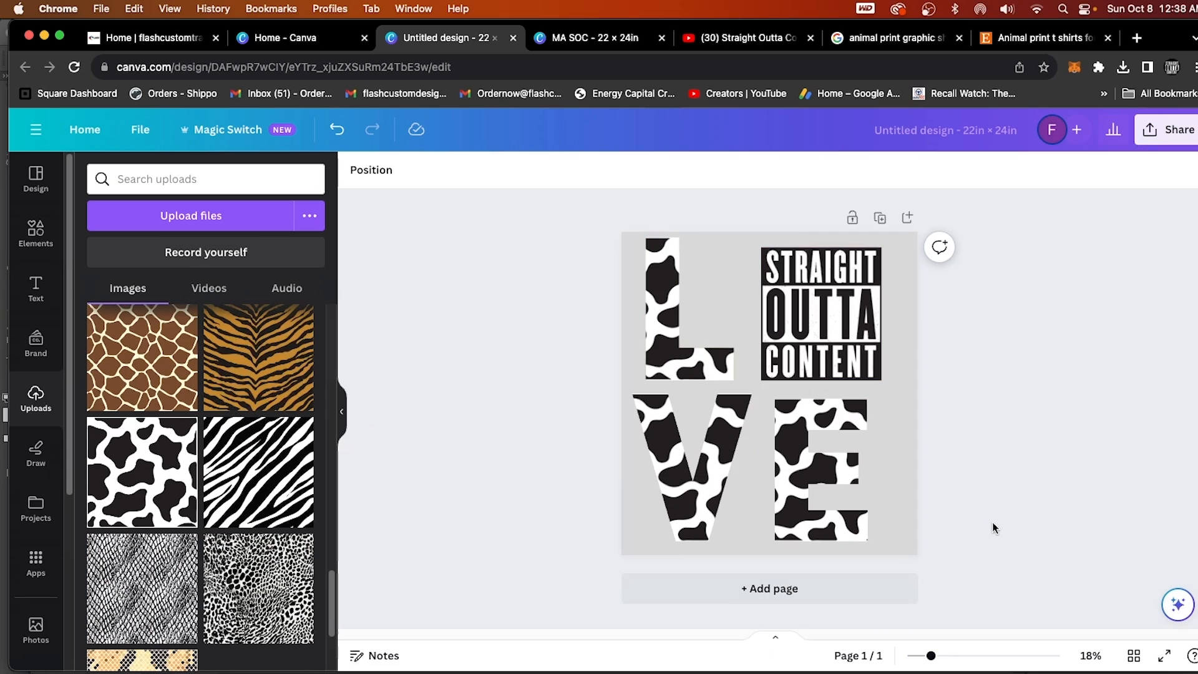
Try white, near-black and red page backgrounds behind the cow print LOVE graphic.
click(892, 518)
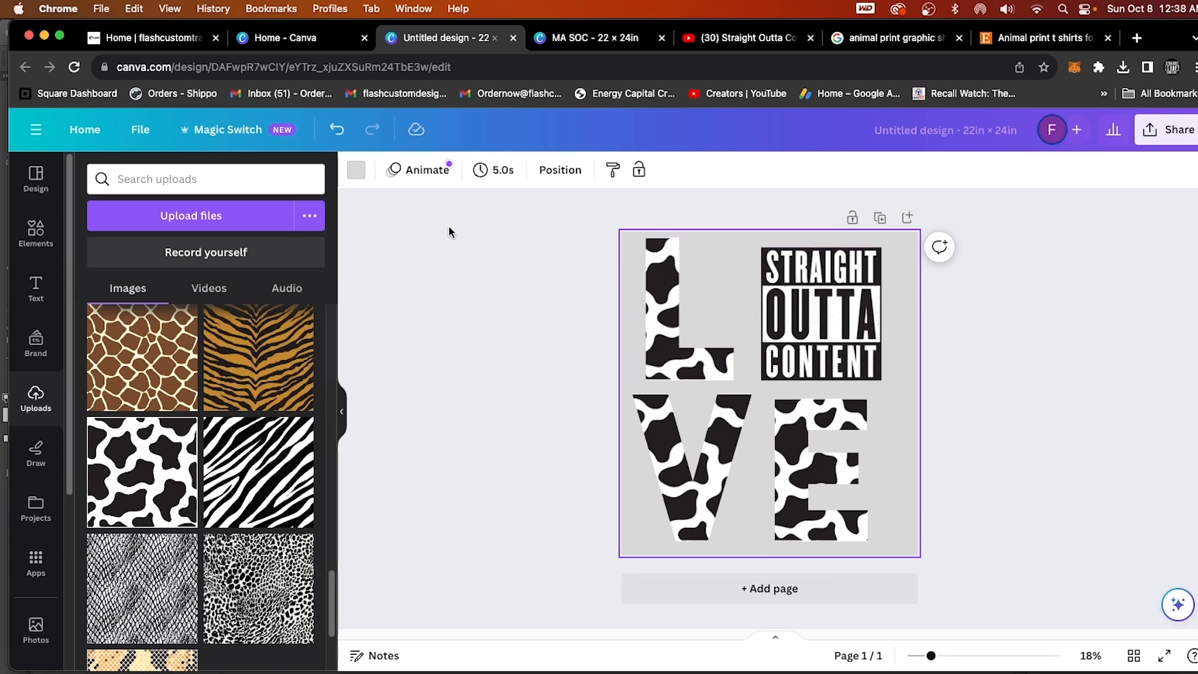
click(356, 169)
click(181, 526)
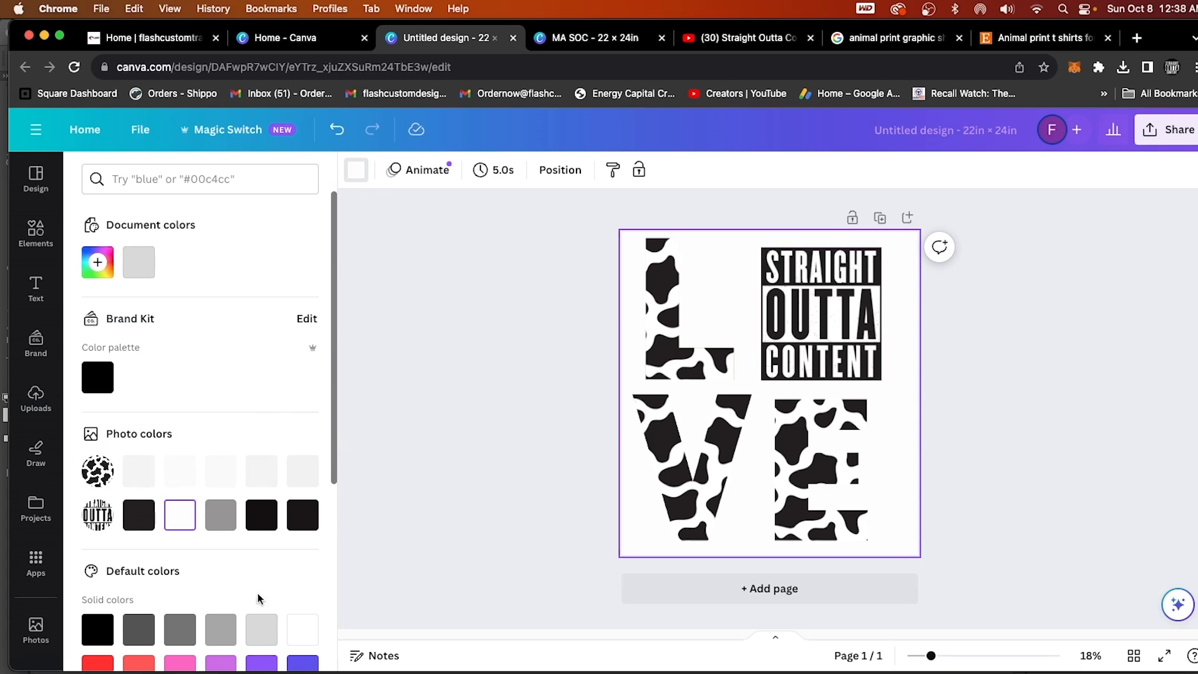
click(261, 526)
scroll(187, 549, down, 3)
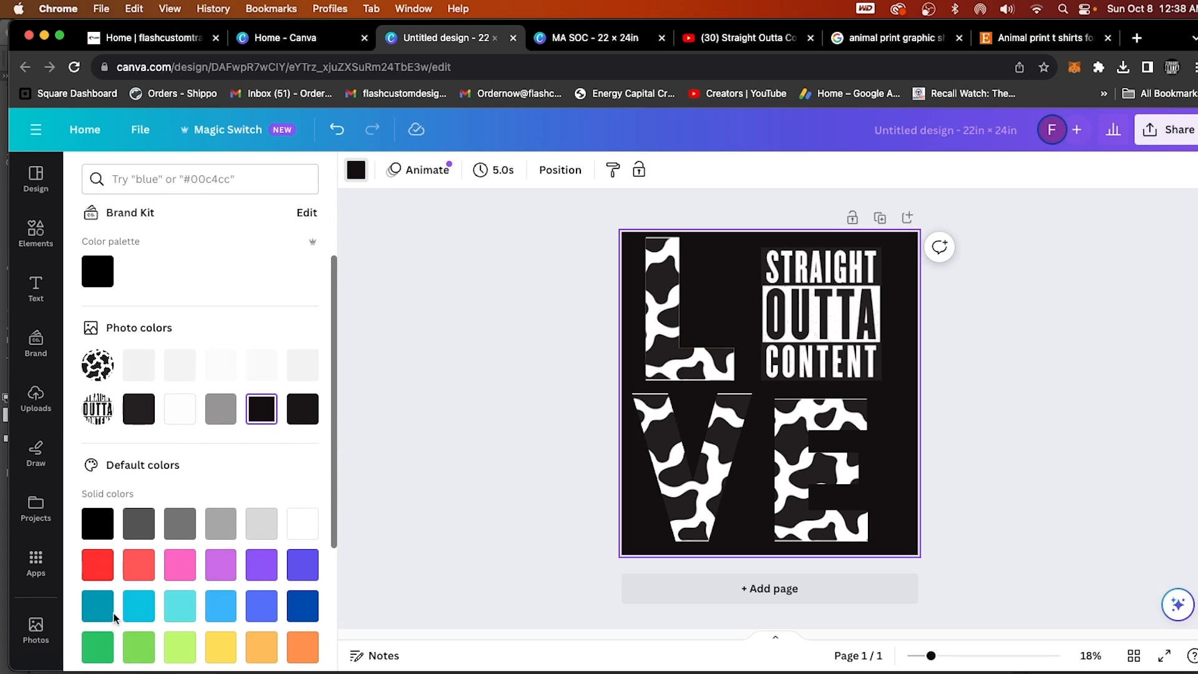
click(96, 569)
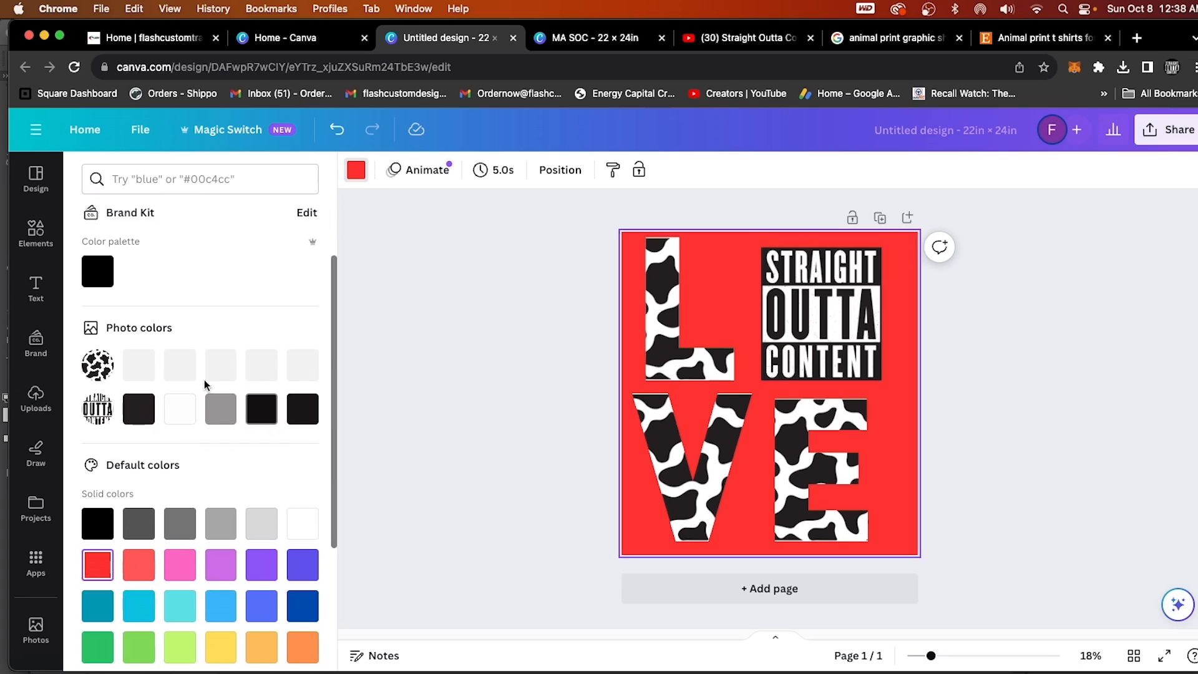
Return the page background to light grey.
click(47, 244)
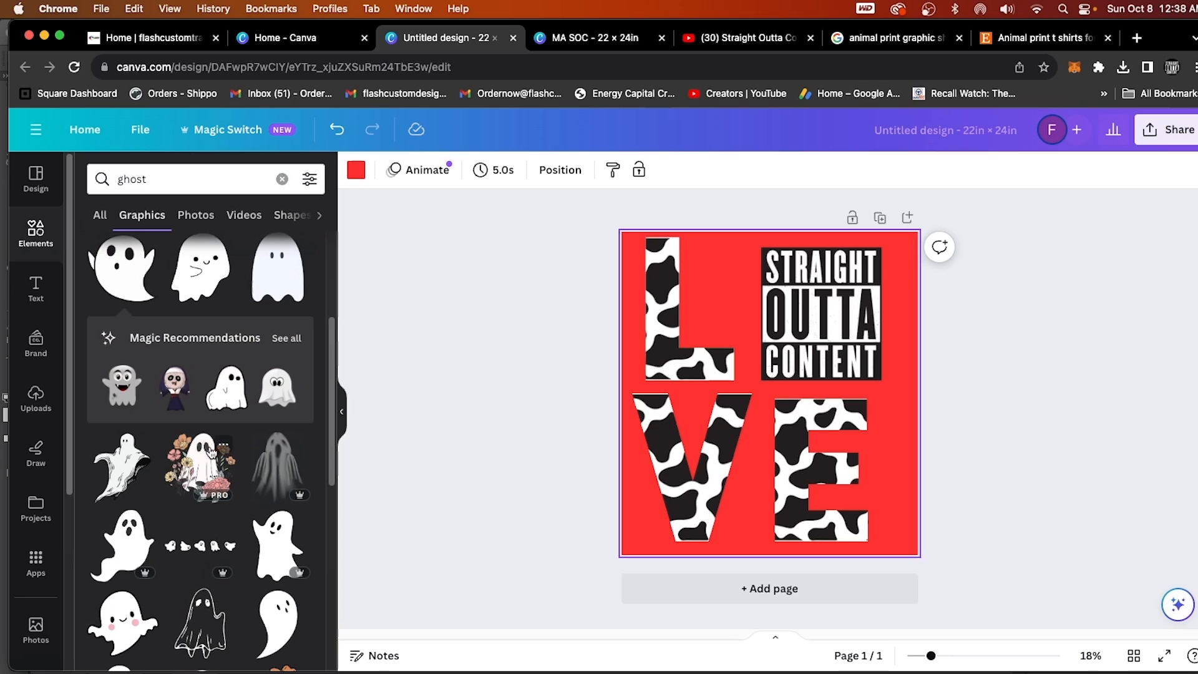
scroll(211, 453, down, 2)
scroll(209, 456, down, 2)
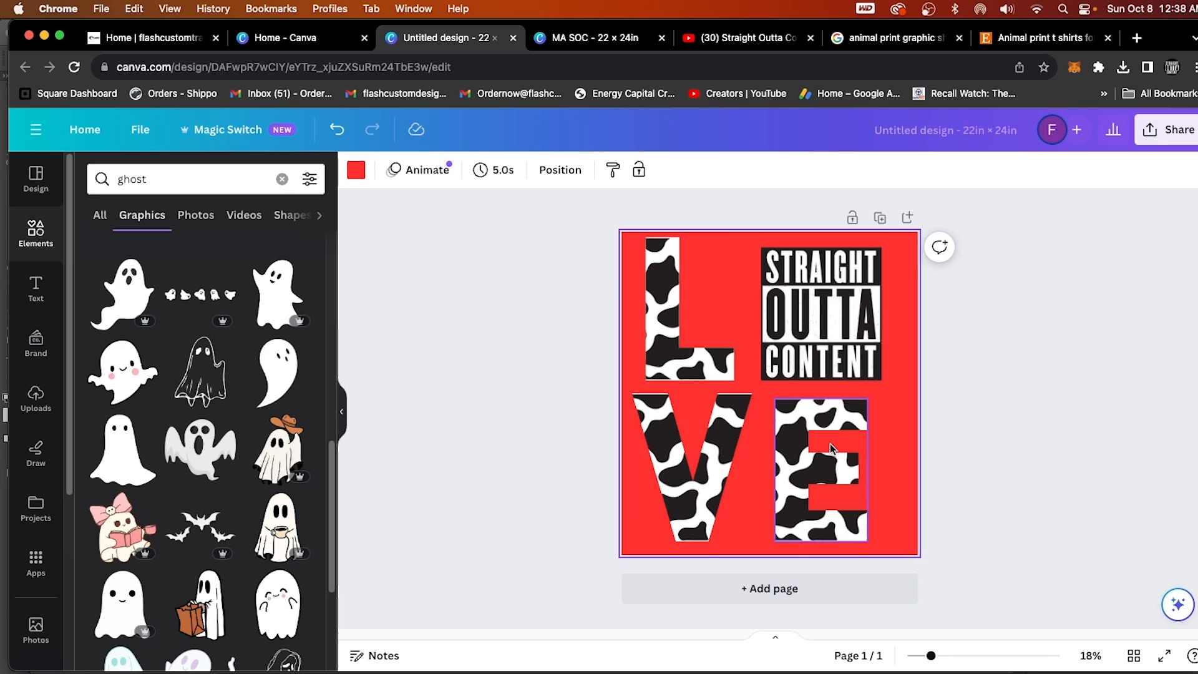
click(356, 169)
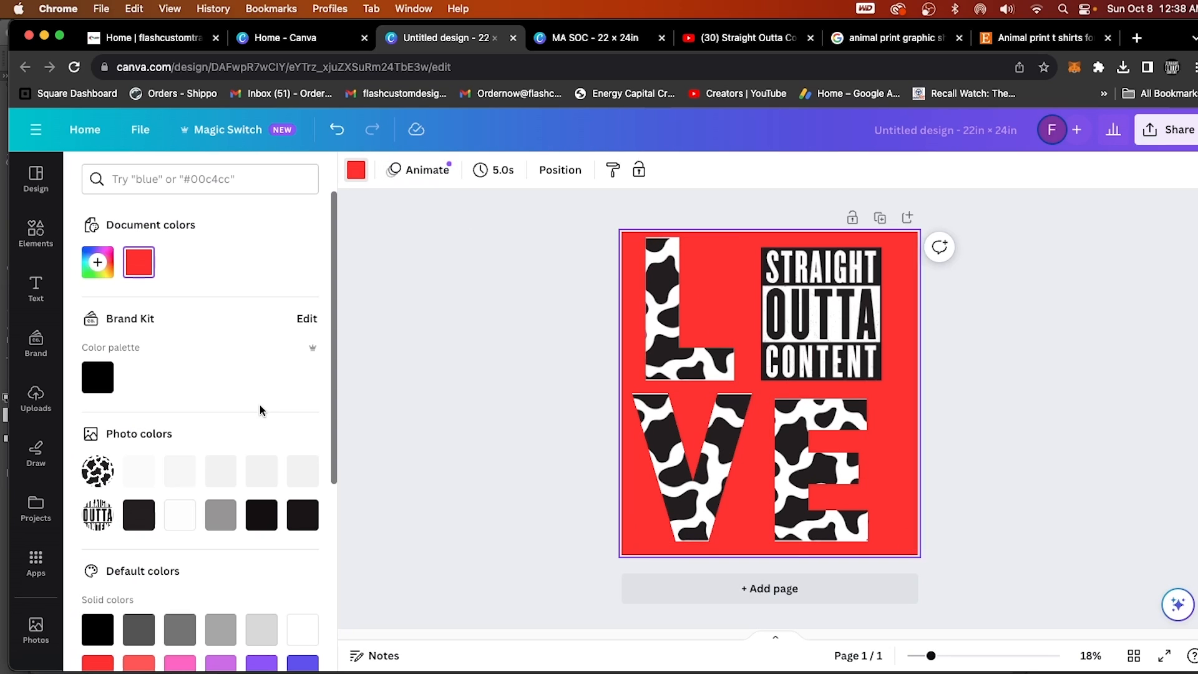
click(262, 627)
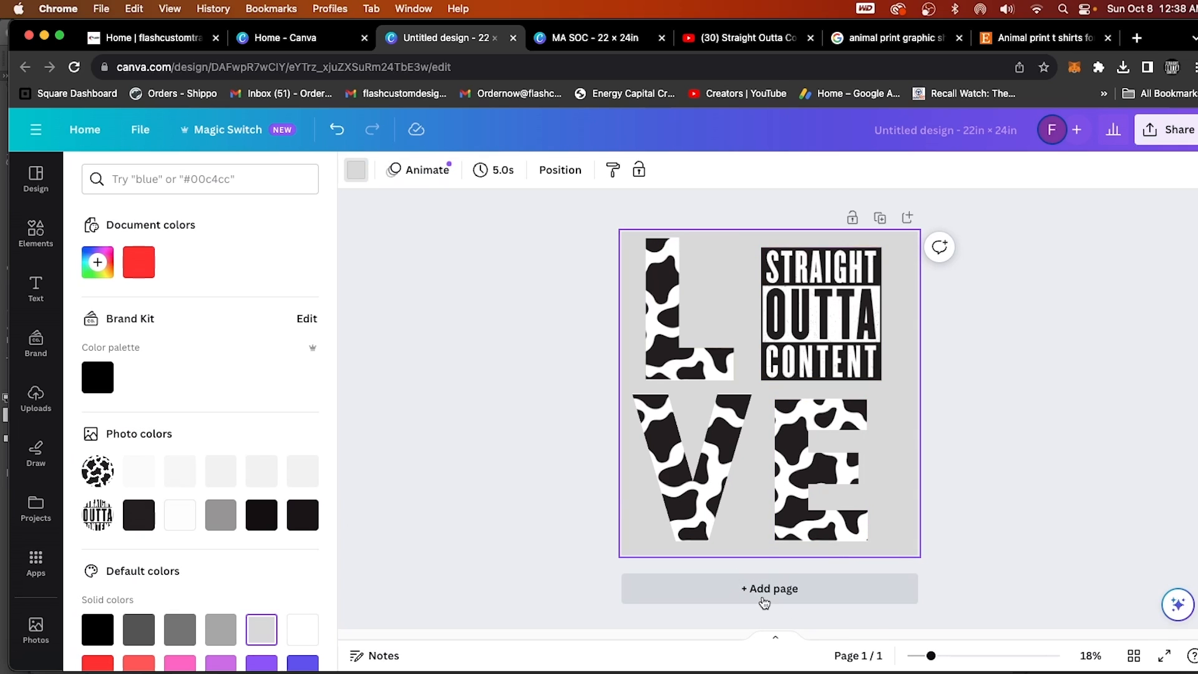
Download the design as a PNG with a transparent background at size 3.125 (6,600 × 7,200 px).
click(1151, 142)
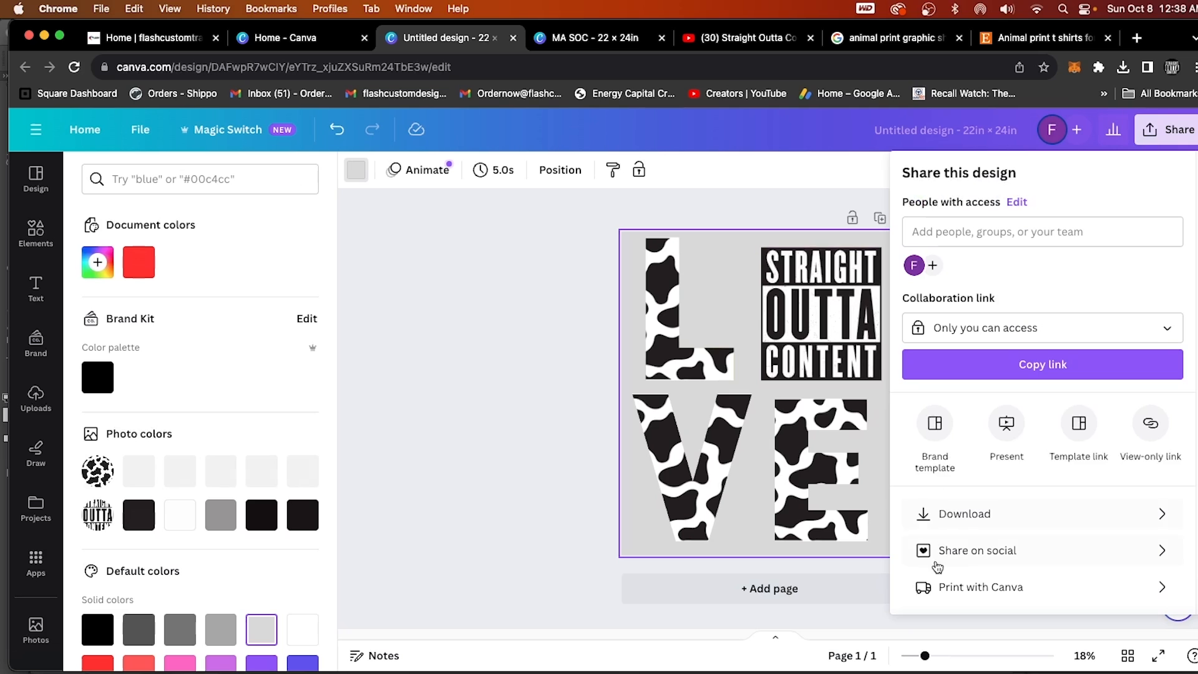
click(964, 526)
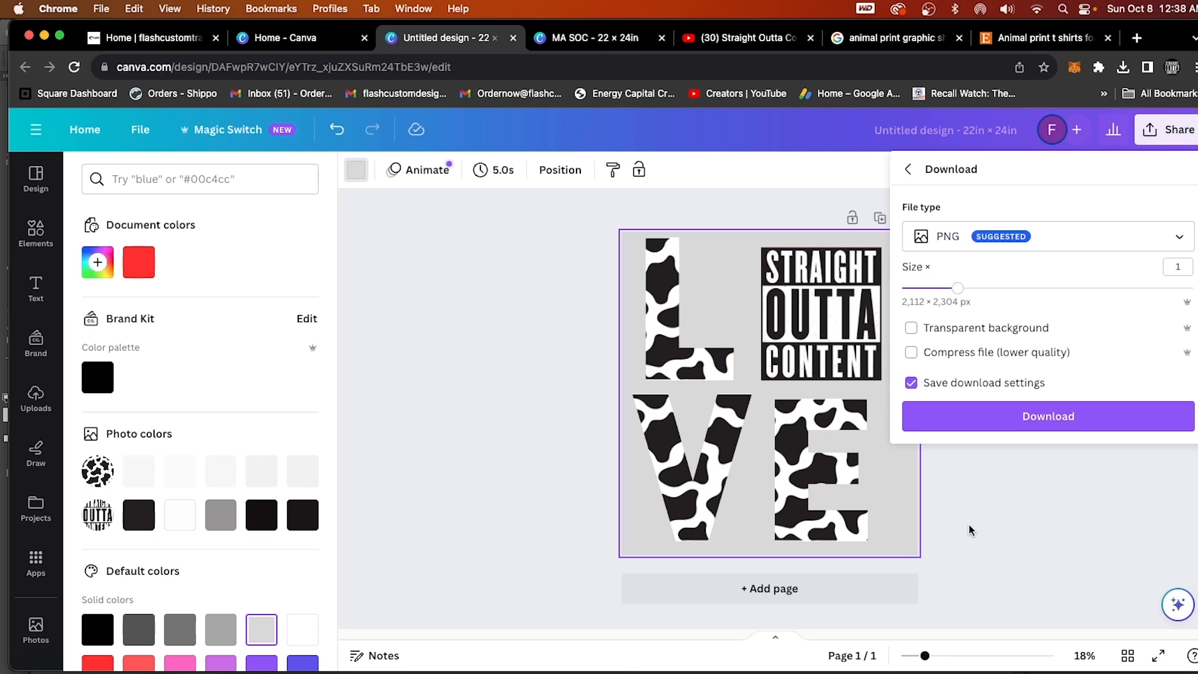
click(949, 235)
click(964, 327)
click(957, 292)
drag(959, 295, 1192, 288)
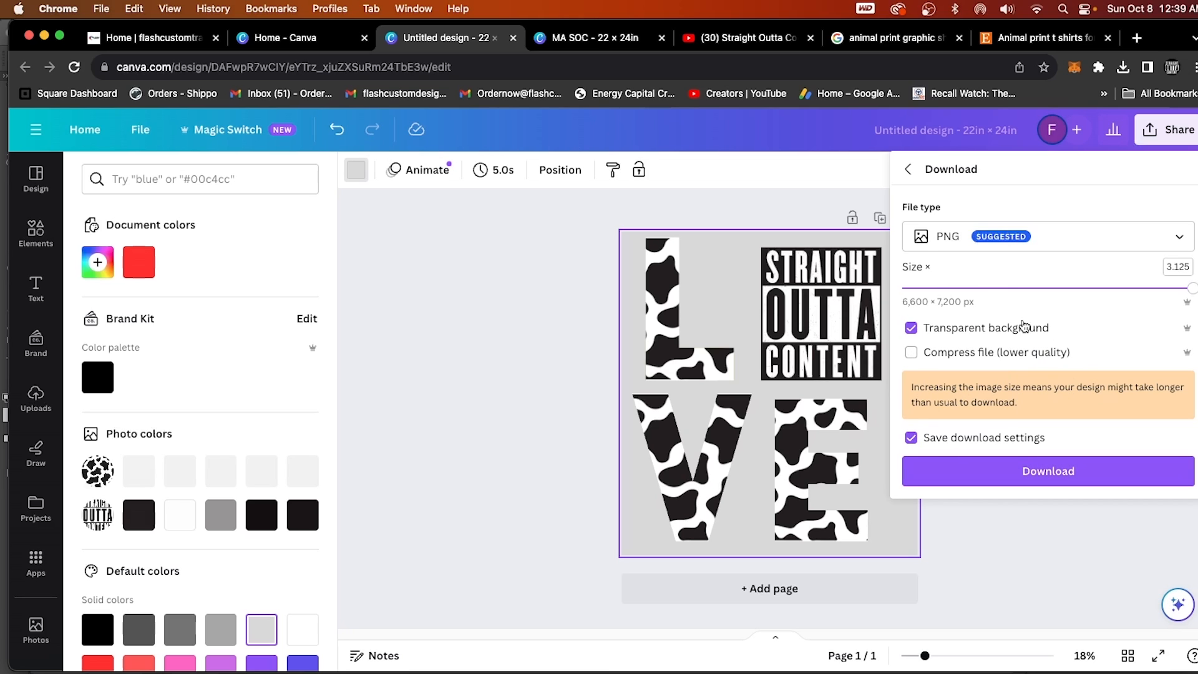
click(1052, 477)
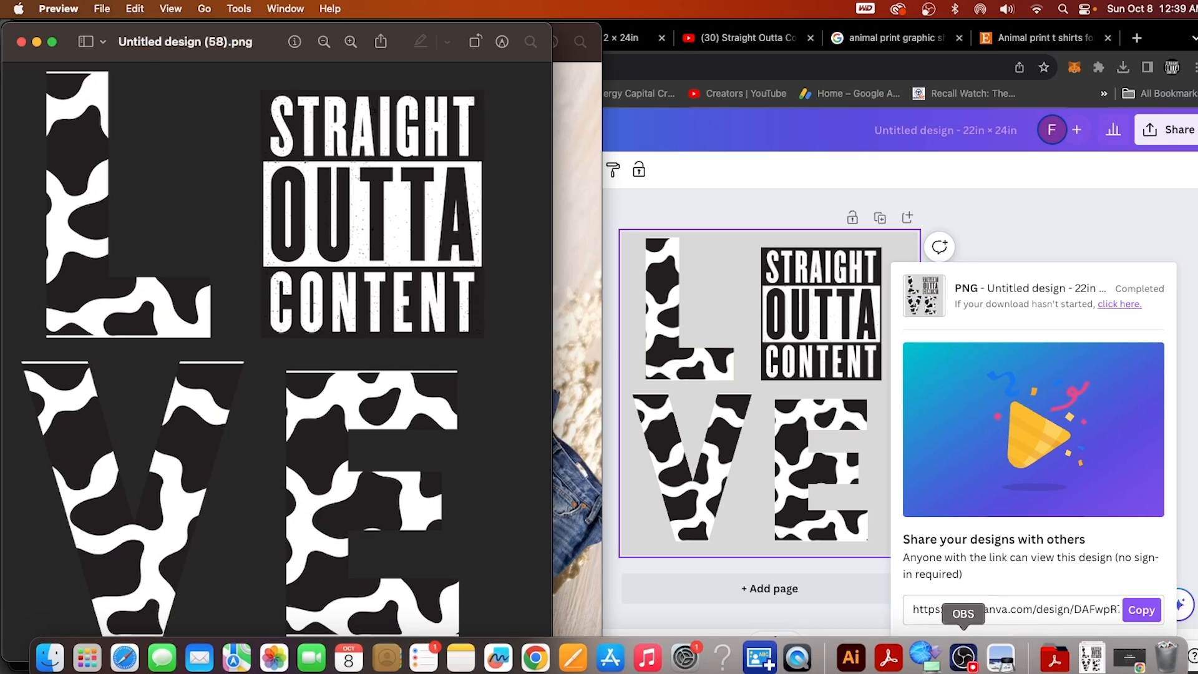
Switch to Adobe Illustrator and open Untitled design (58).png from the Downloads folder.
click(847, 669)
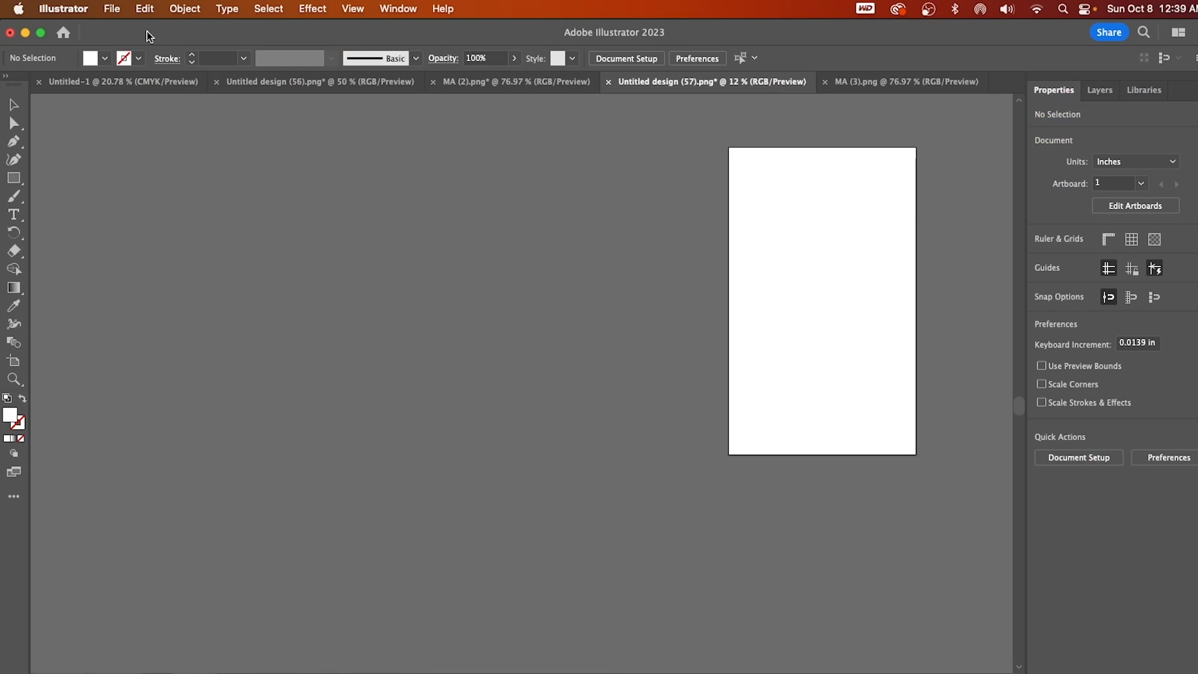
click(114, 10)
click(119, 70)
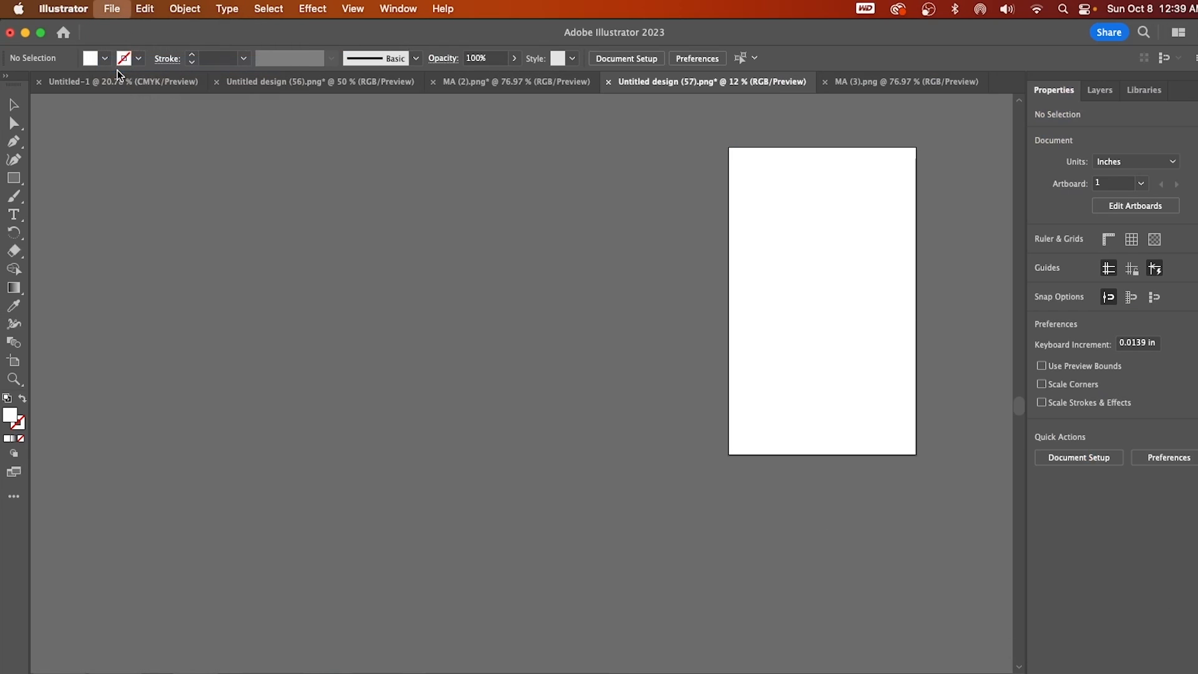
click(469, 249)
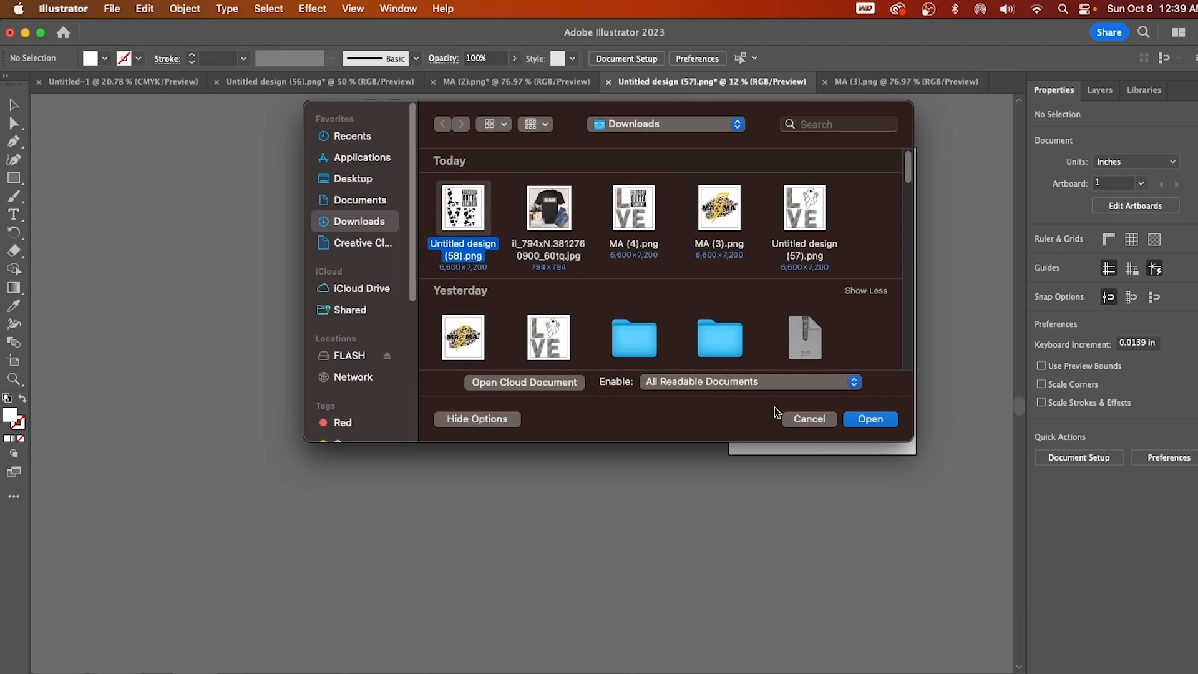
click(873, 420)
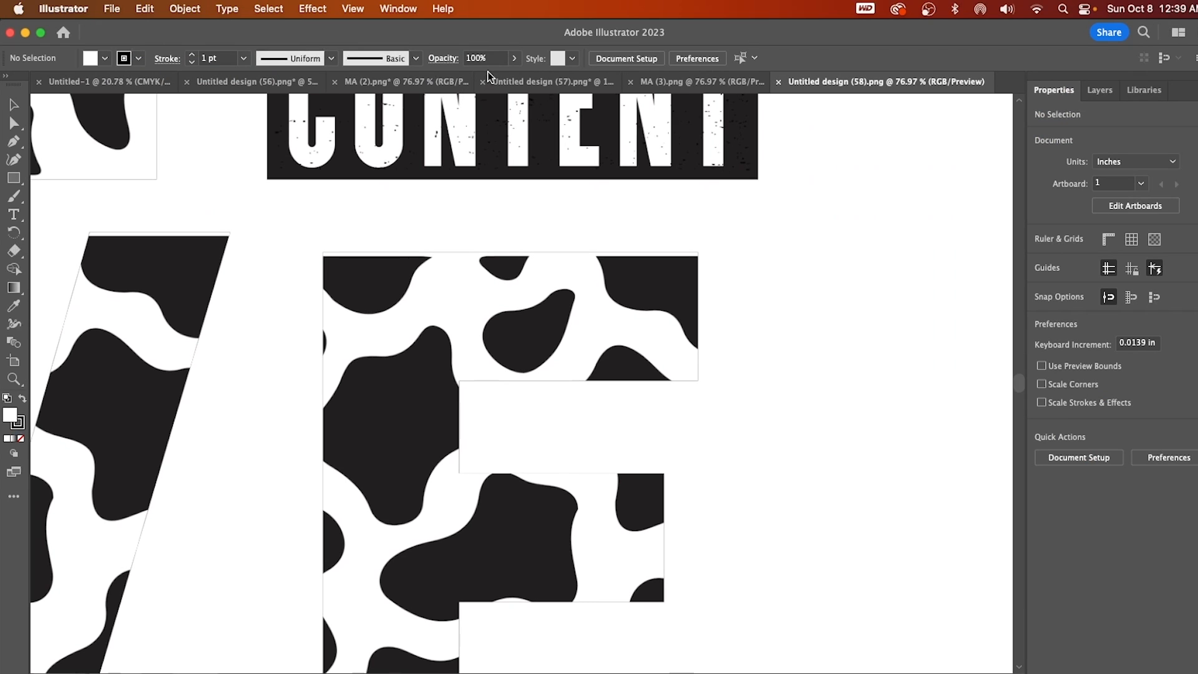
Paste the LOVE artwork into the Untitled design (57).png document and set its width to 10 in, keeping proportions.
click(511, 87)
key(super+v)
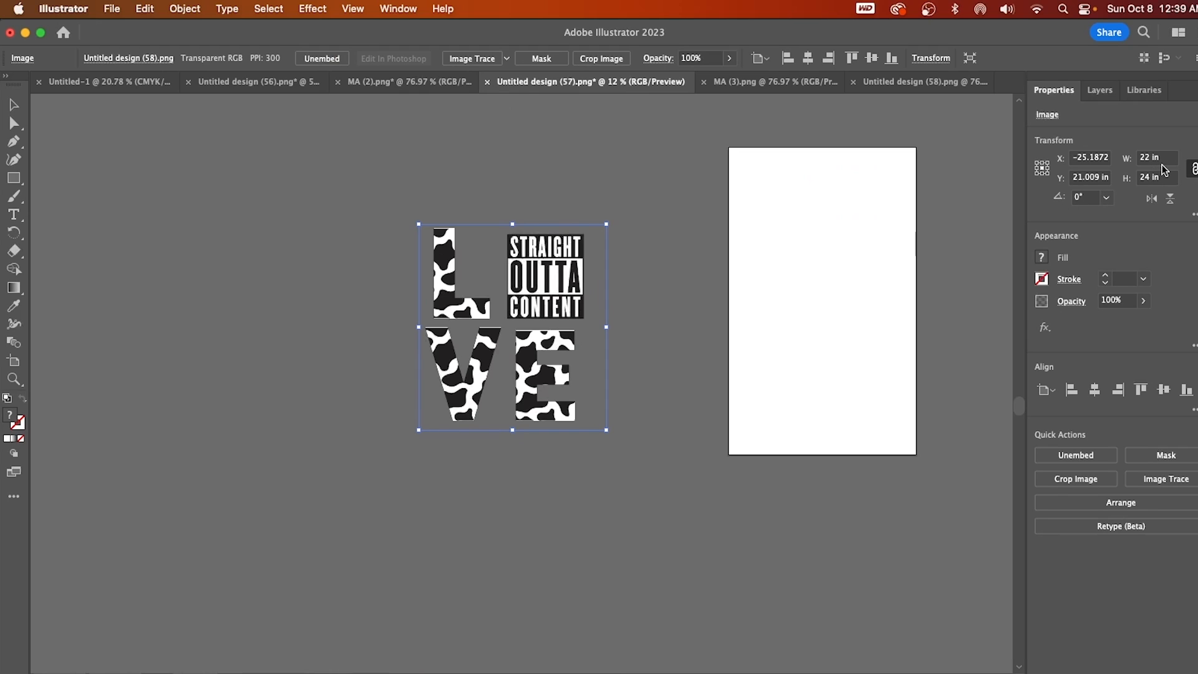
text(10)
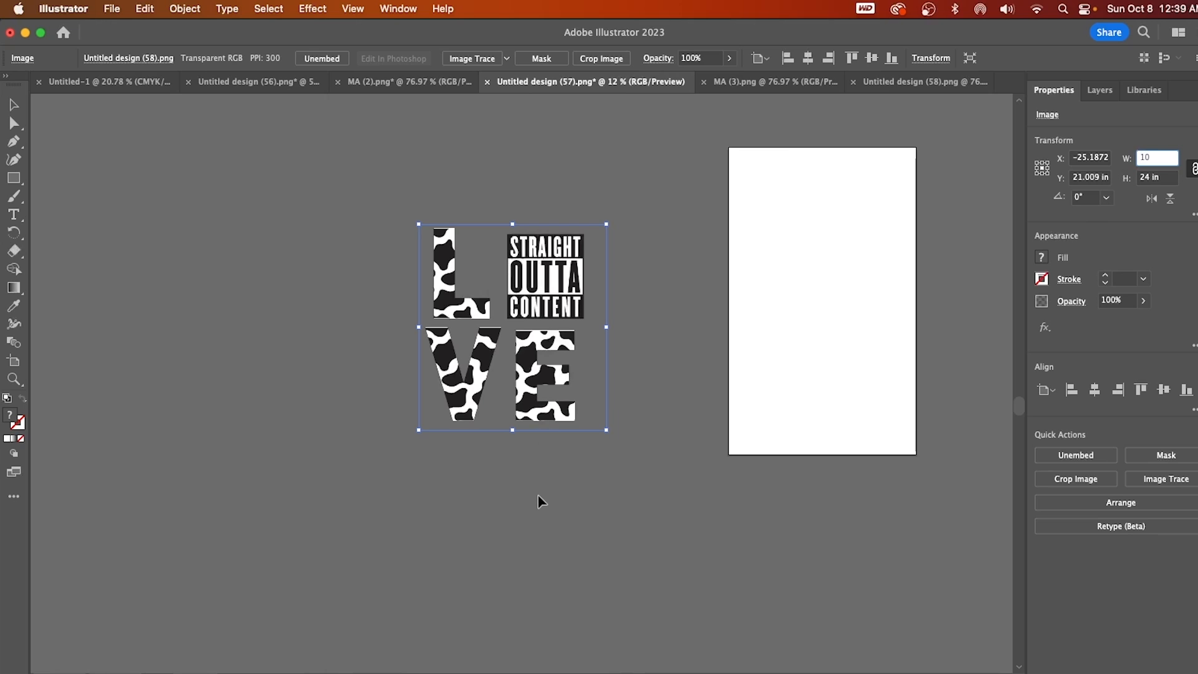
key(Return)
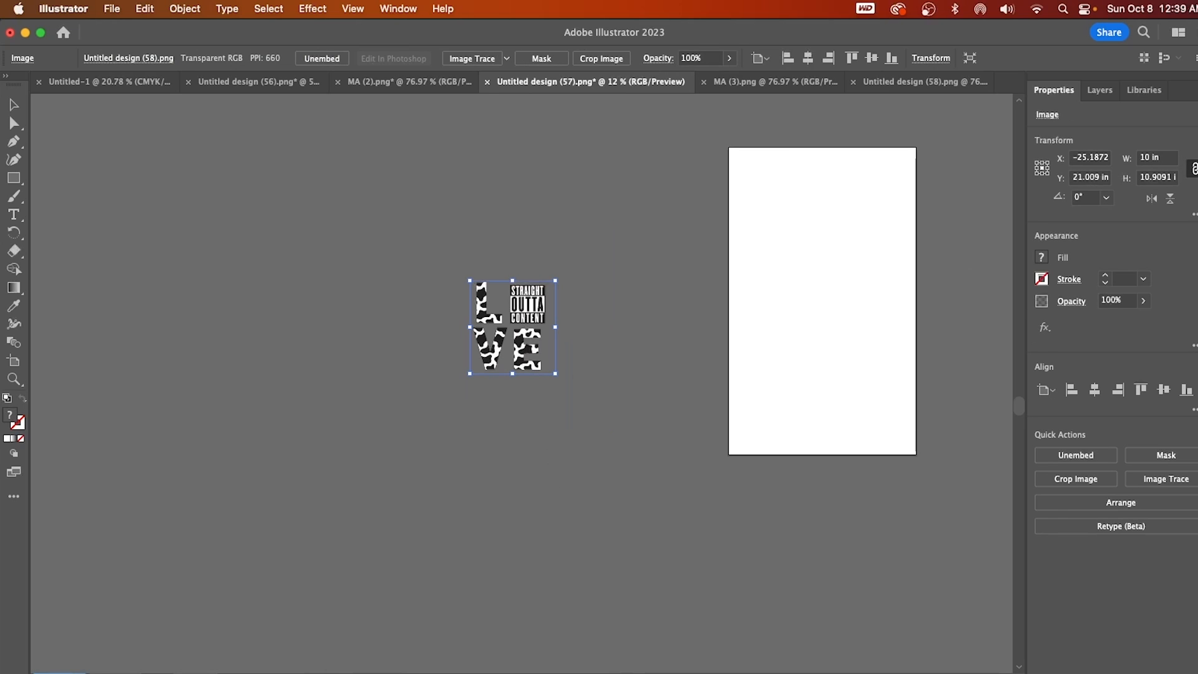
Inspect the edges and print quality of the cow print letters and STRAIGHT OUTTA CONTENT graphic at 300% zoom, finishing at 50%.
key(super+equal)
key(super+equal)
key(super+equal)
key(super+equal)
key(super+equal)
key(super+equal)
key(super+equal)
key(super+equal)
key(super+equal)
key(super+equal)
scroll(718, 474, down, 10)
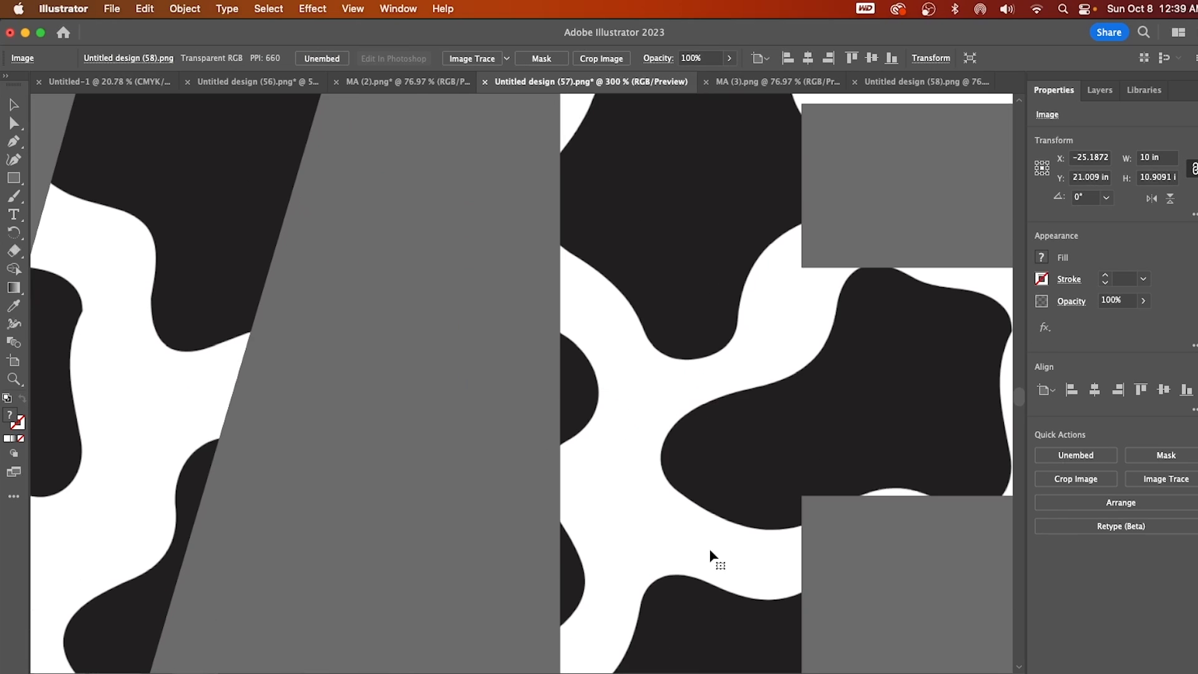
scroll(521, 384, left, 10)
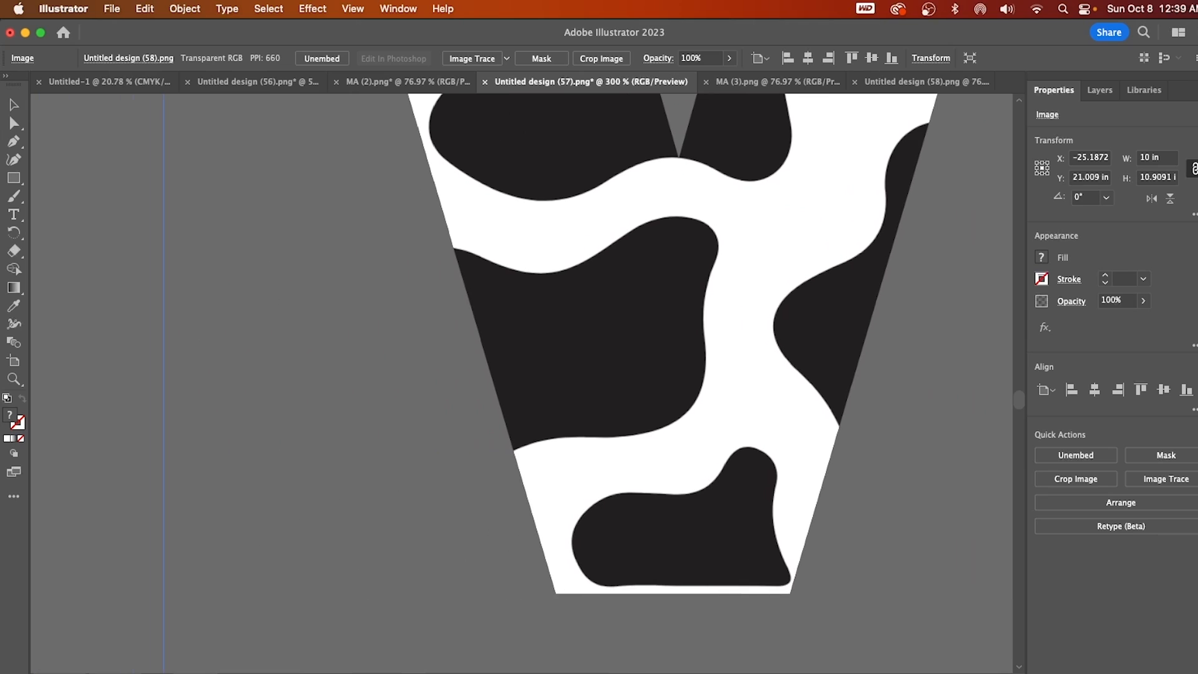
scroll(521, 383, right, 7)
drag(1017, 398, 1015, 382)
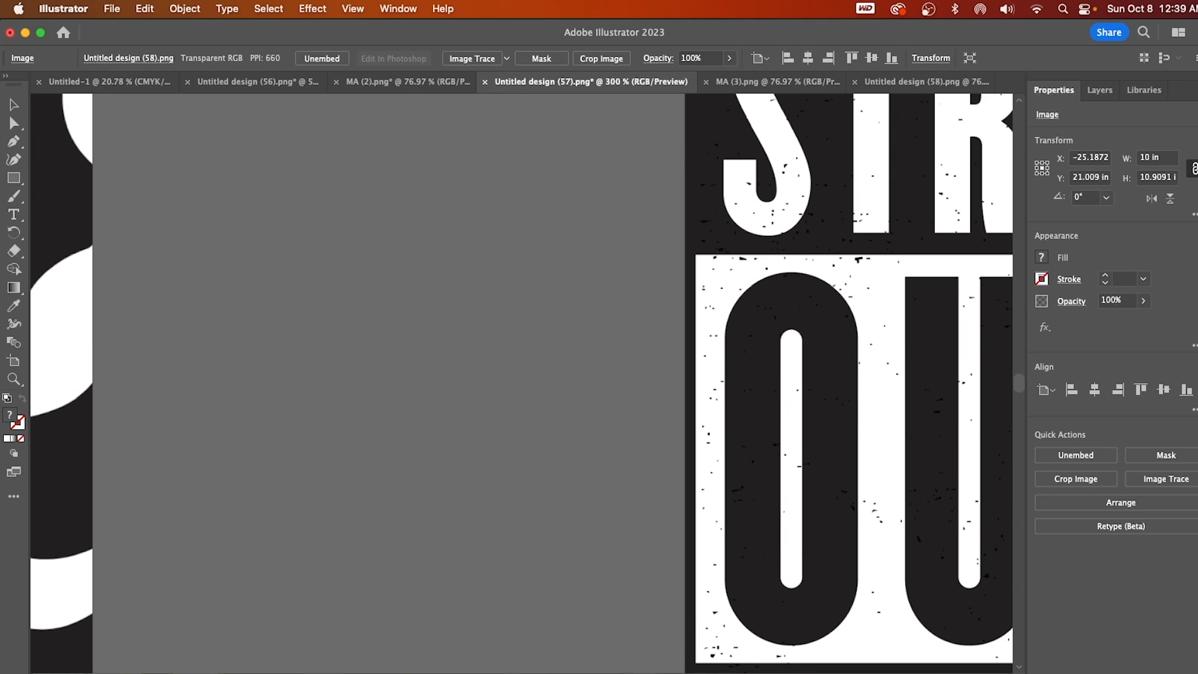
scroll(665, 592, right, 10)
scroll(665, 592, up, 2)
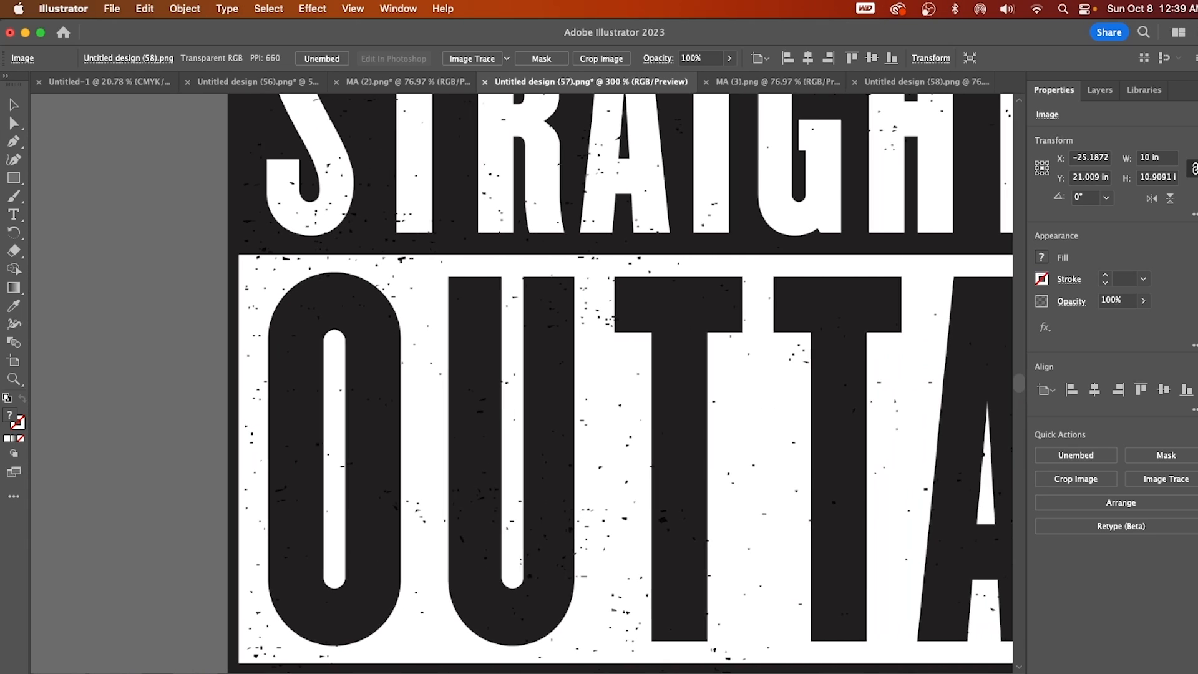
scroll(664, 592, up, 1)
scroll(785, 492, down, 10)
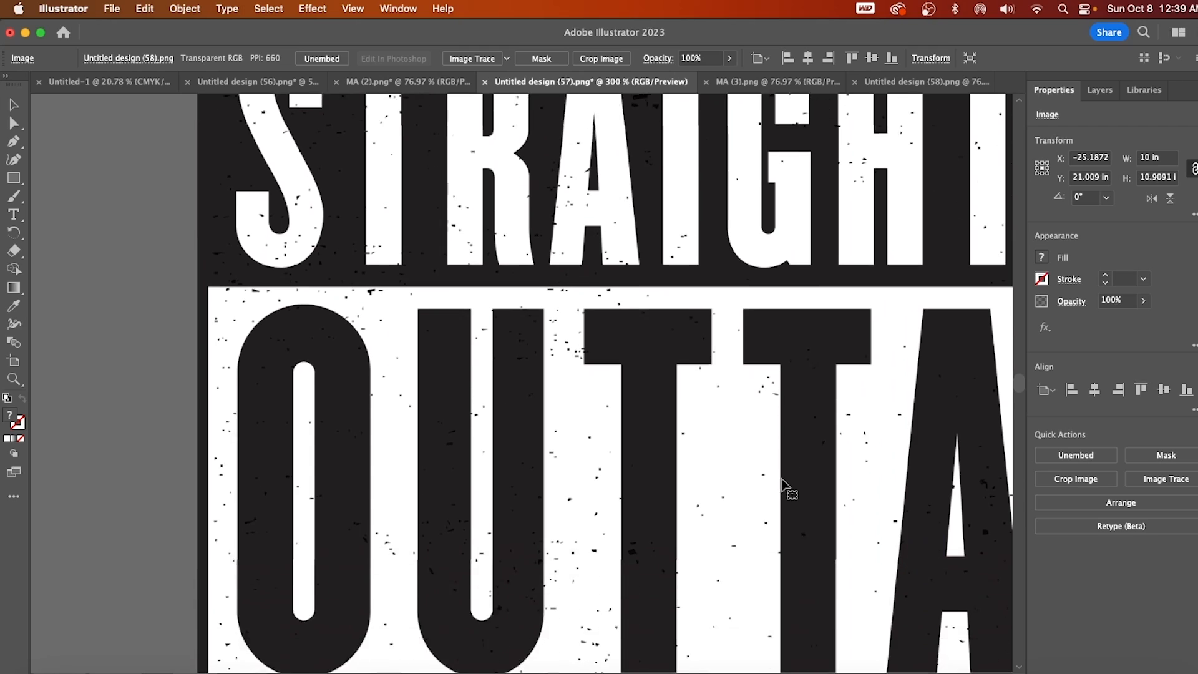
scroll(573, 555, down, 10)
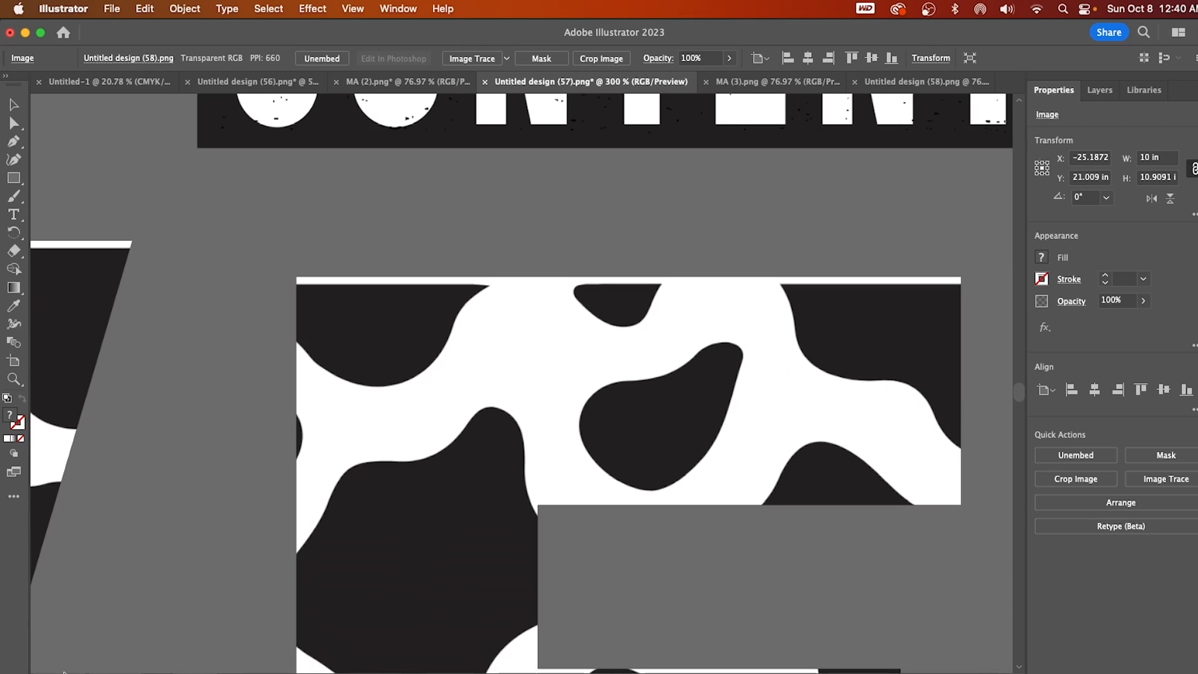
text(50)
key(Return)
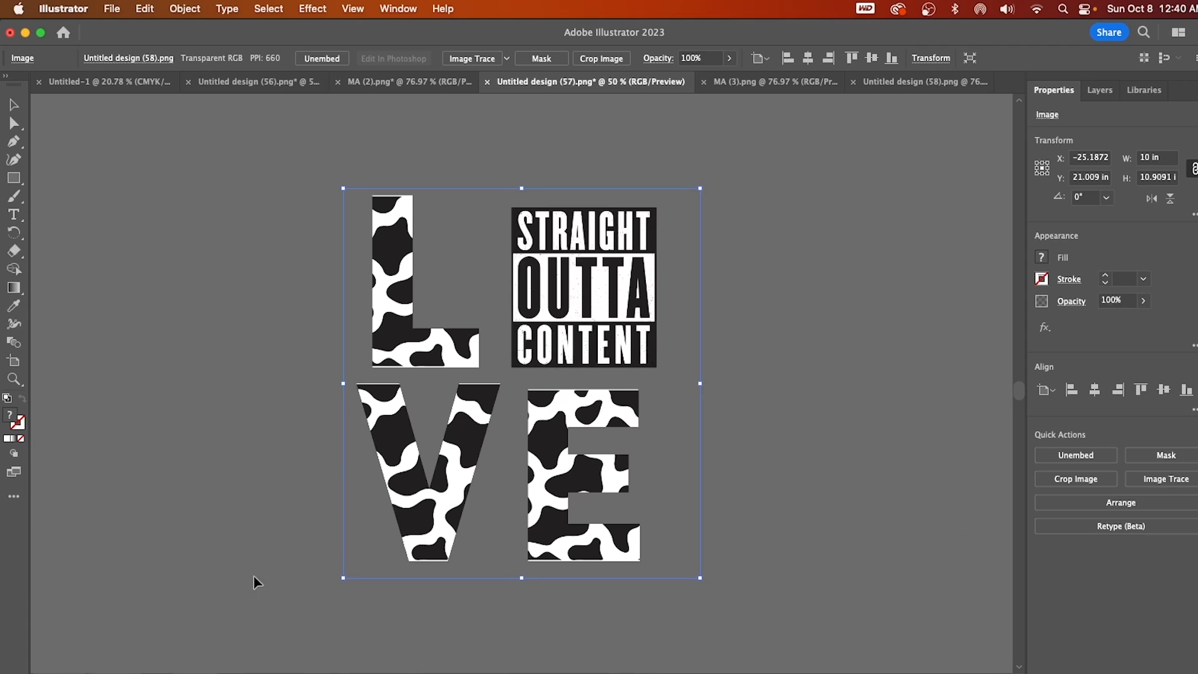
Switch back to the Canva design, dismiss the download message and add a blank second page.
click(533, 652)
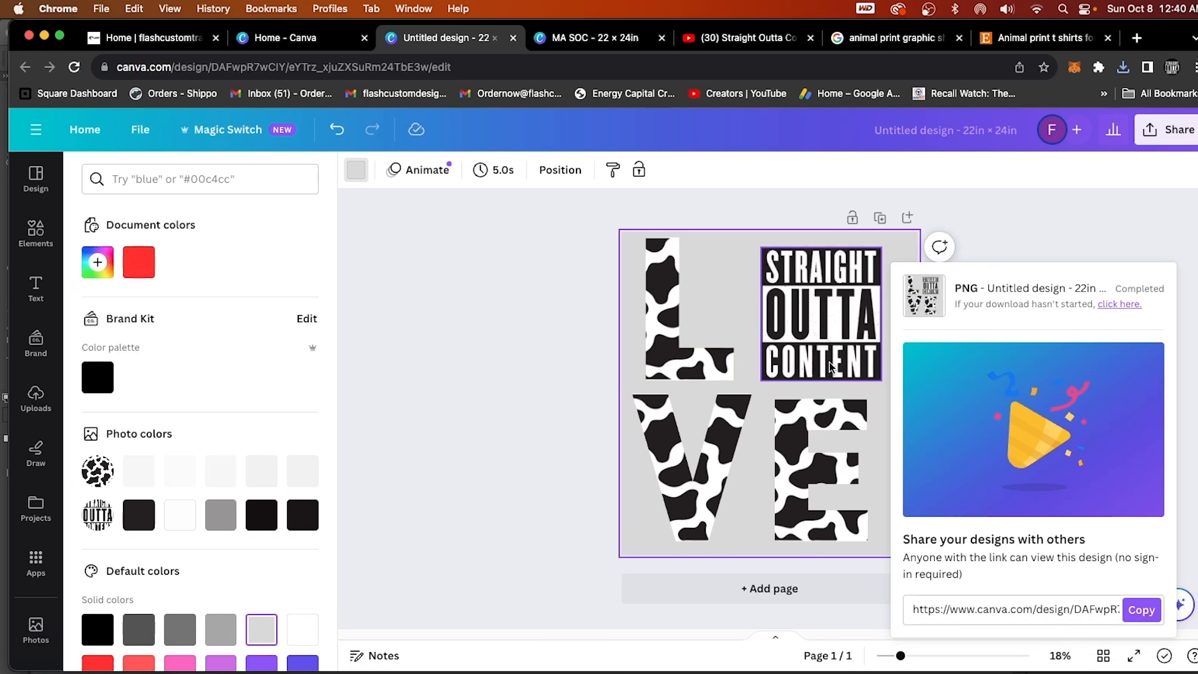
click(1079, 244)
click(744, 589)
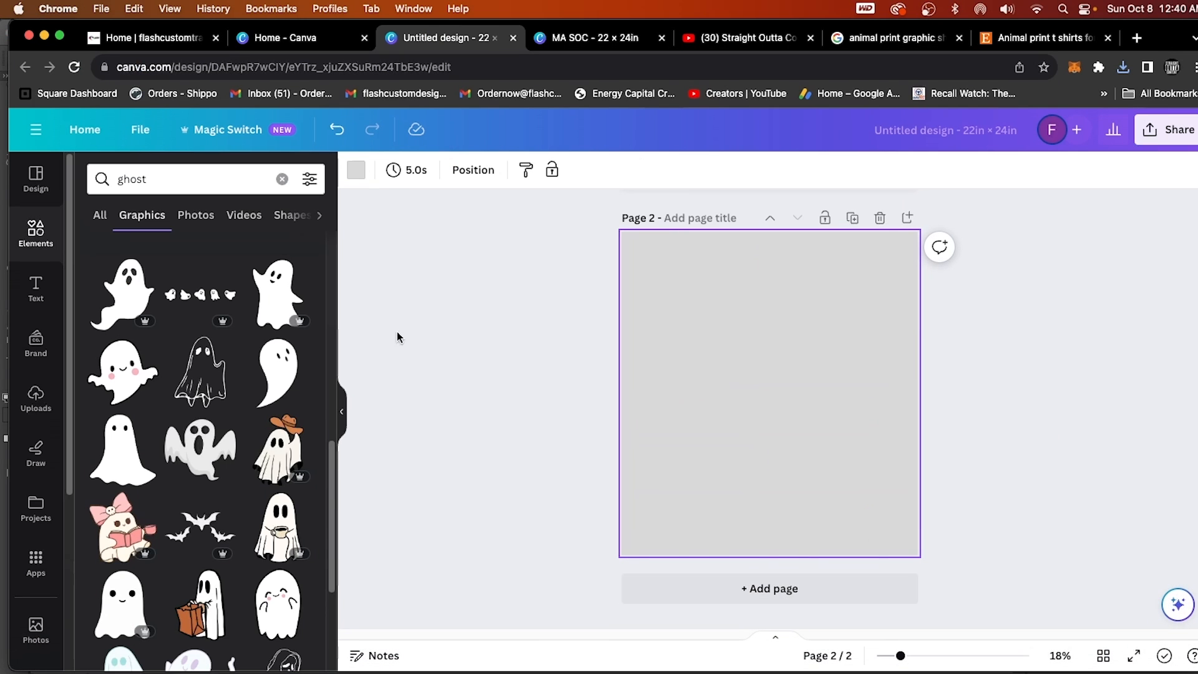
Open the grey MAMA T-shirt picture from the Downloads folder and move its preview window aside.
click(27, 655)
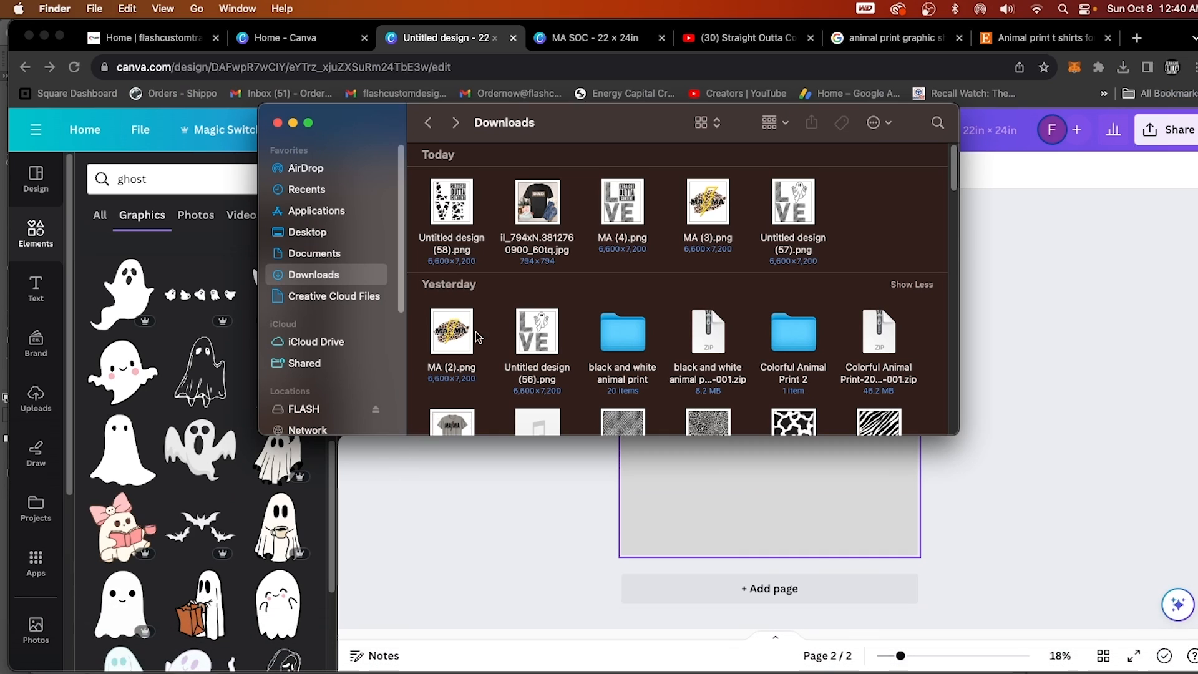
scroll(626, 316, down, 2)
double_click(453, 392)
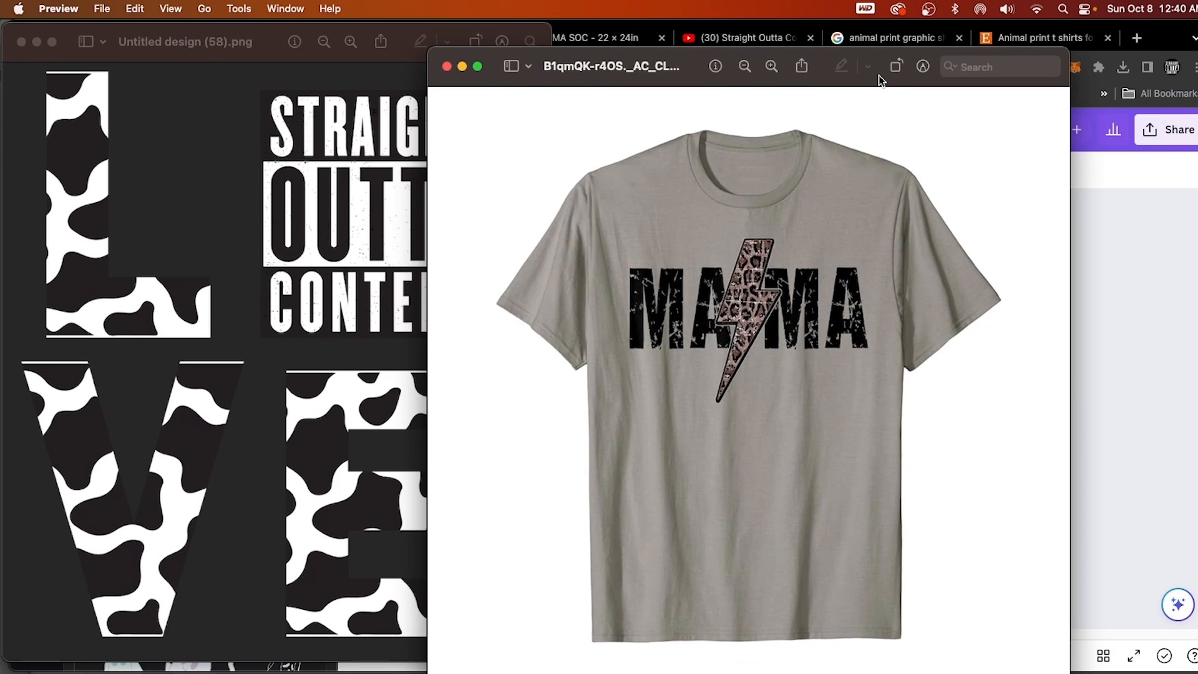
drag(878, 75, 475, 76)
Open the black leopard-print DAD T-shirt picture, compare it side by side with the MAMA shirt, and return to the Canva design.
click(534, 234)
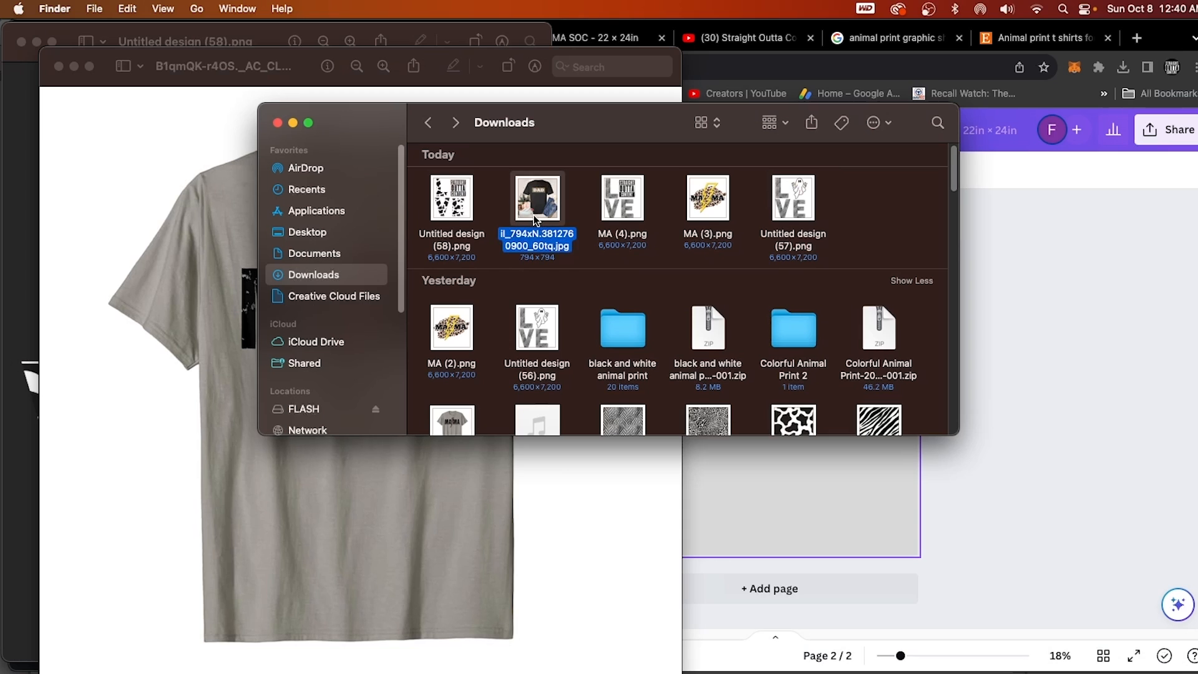
double_click(534, 215)
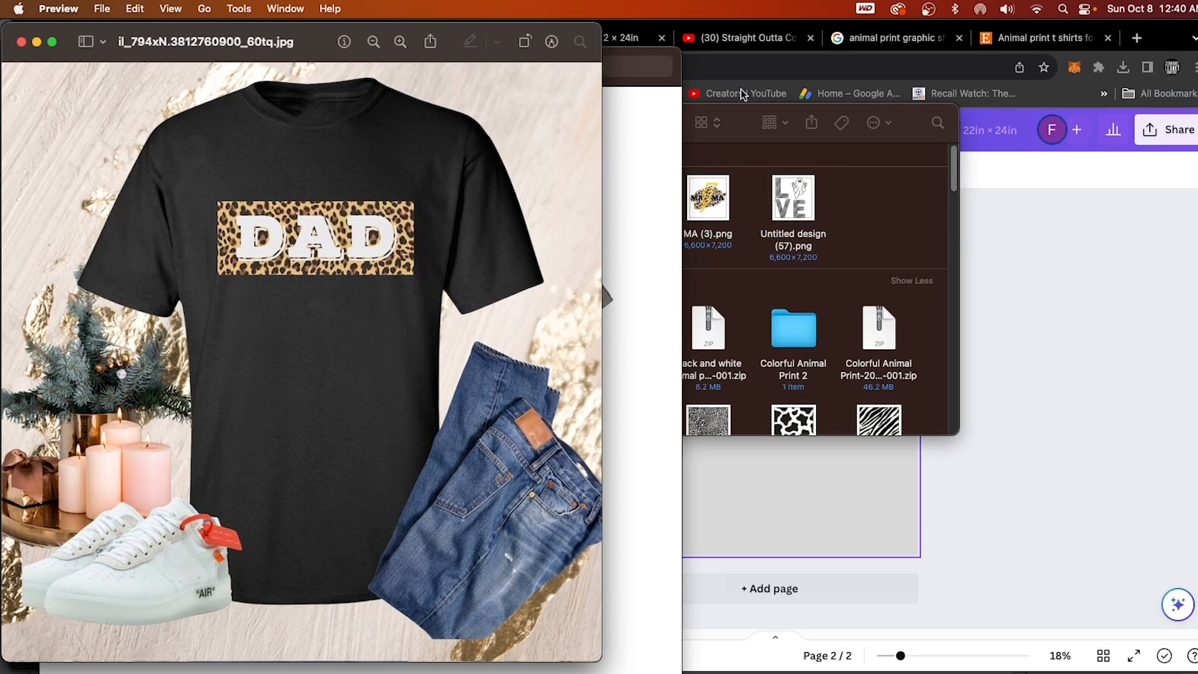
click(102, 41)
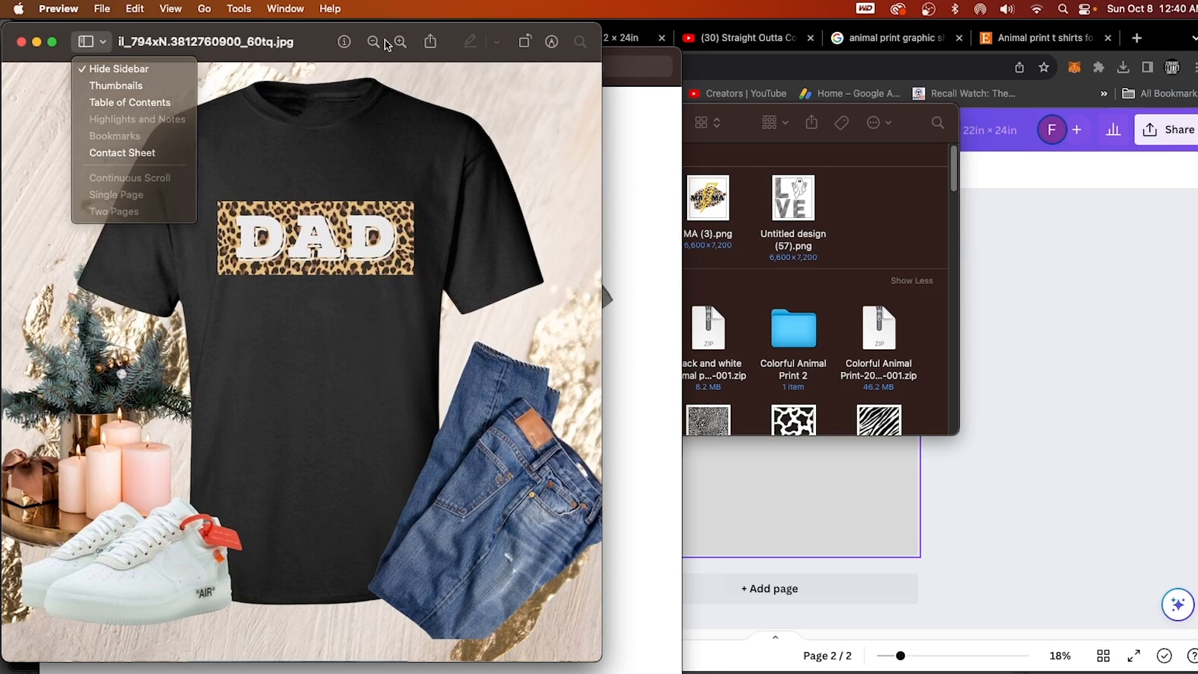
drag(305, 38, 908, 43)
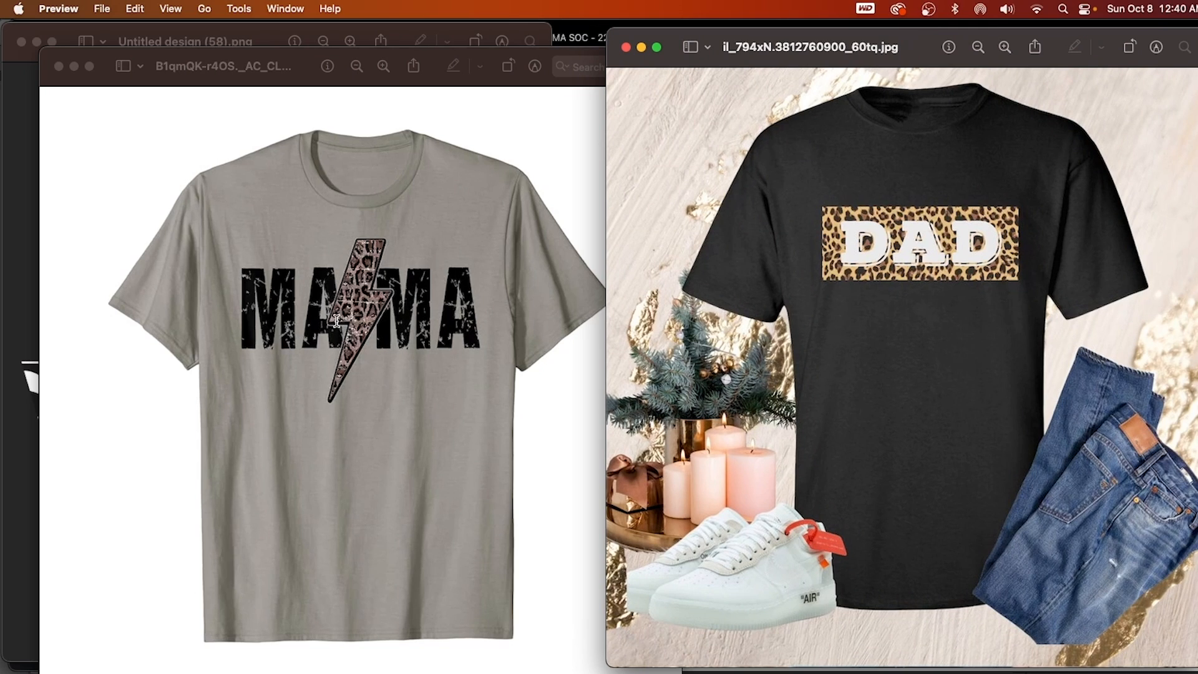
click(561, 35)
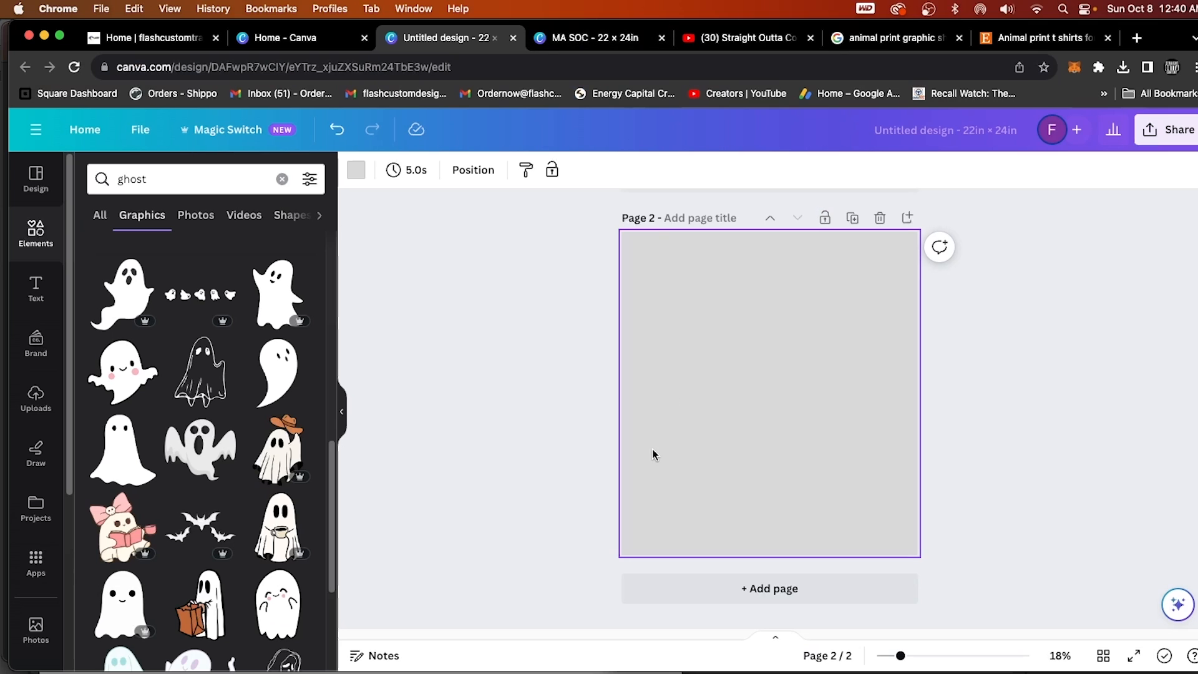
Search the elements for "frames" and insert the scribbled brush-stroke frame on page 2.
scroll(653, 449, up, 2)
click(36, 403)
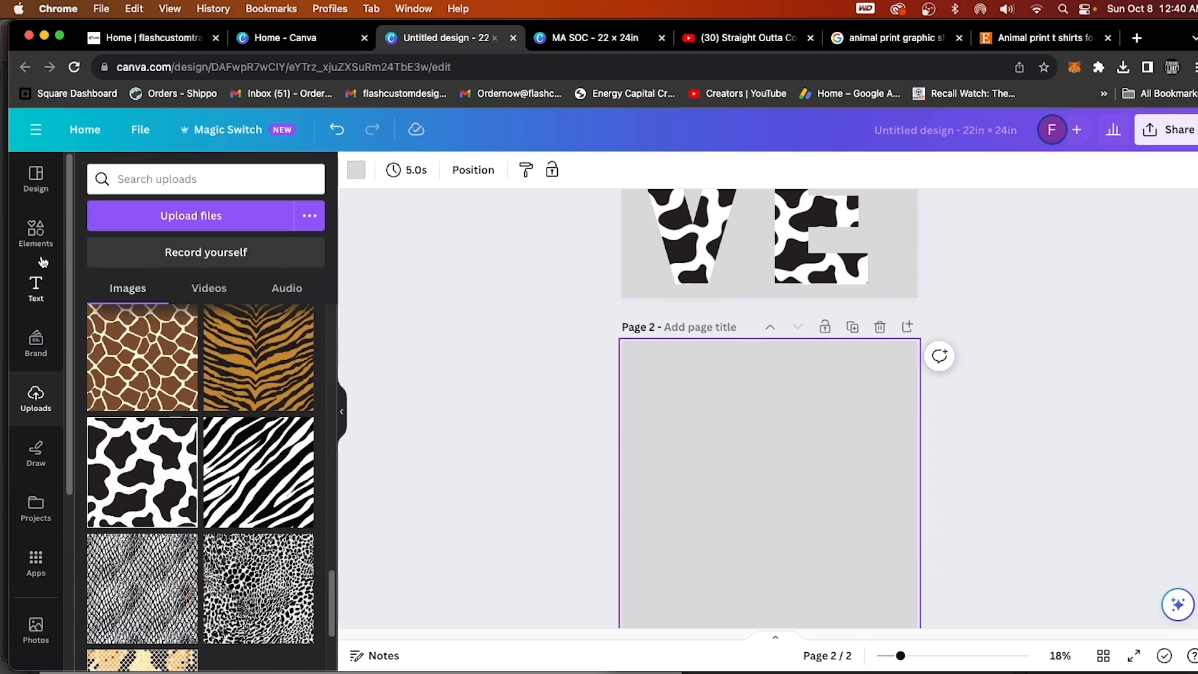
click(36, 232)
click(282, 179)
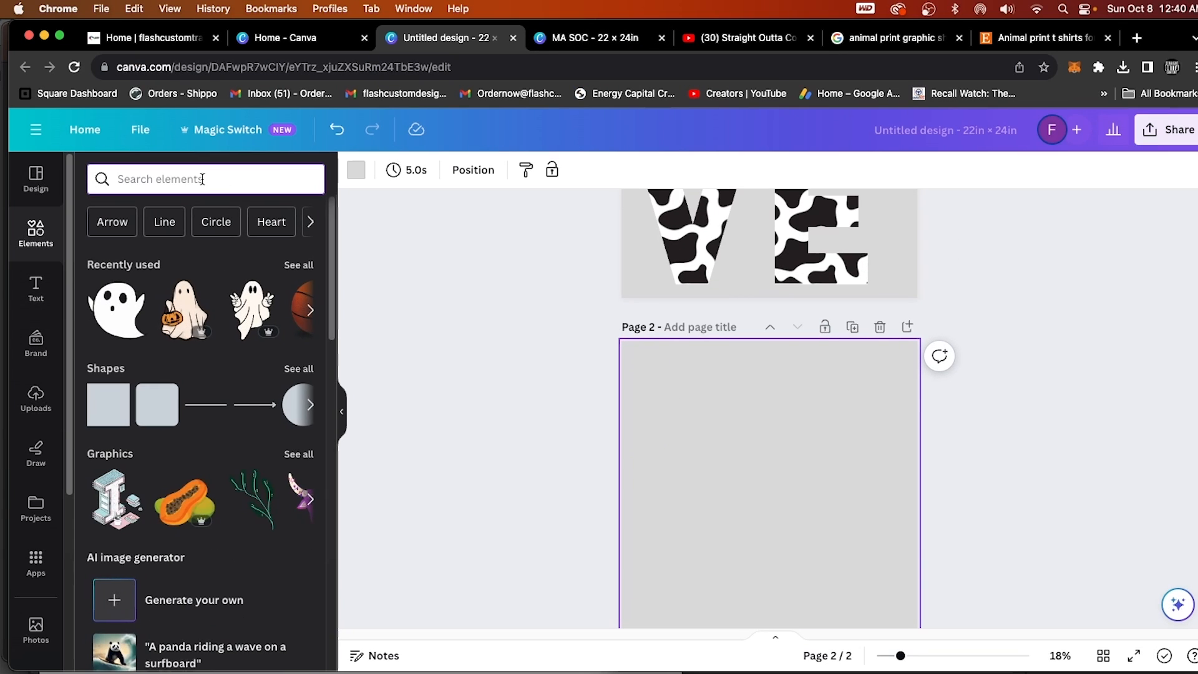
text(frames)
key(Return)
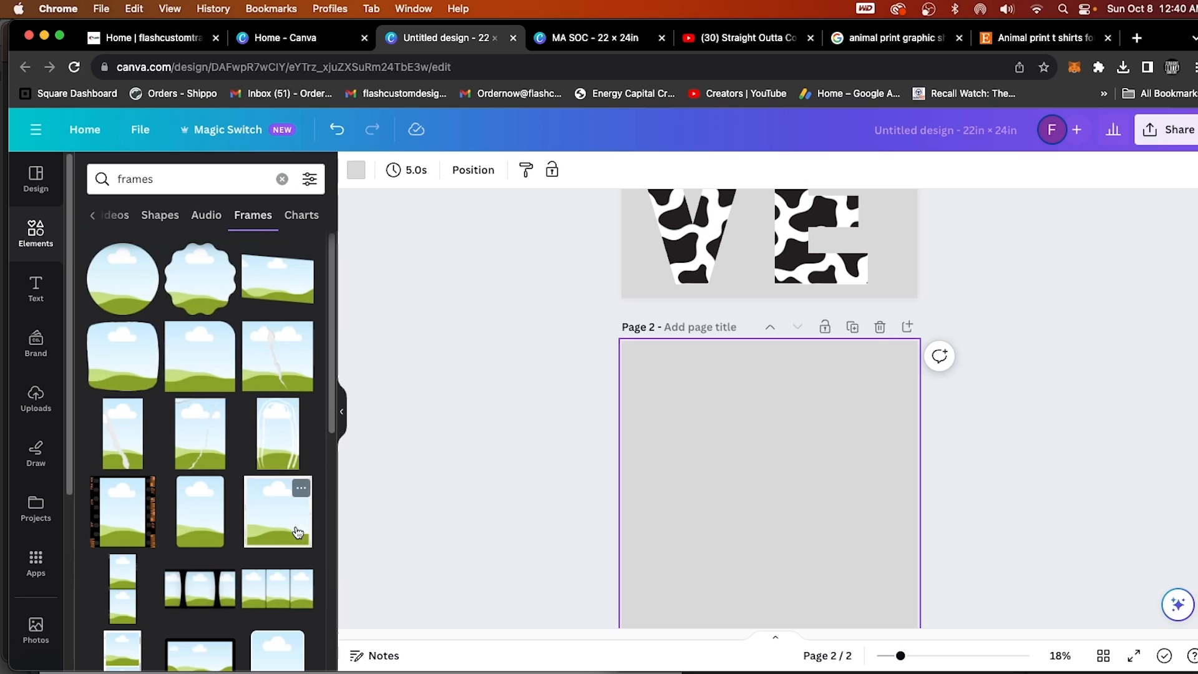
scroll(292, 525, down, 3)
scroll(292, 525, down, 3)
click(200, 468)
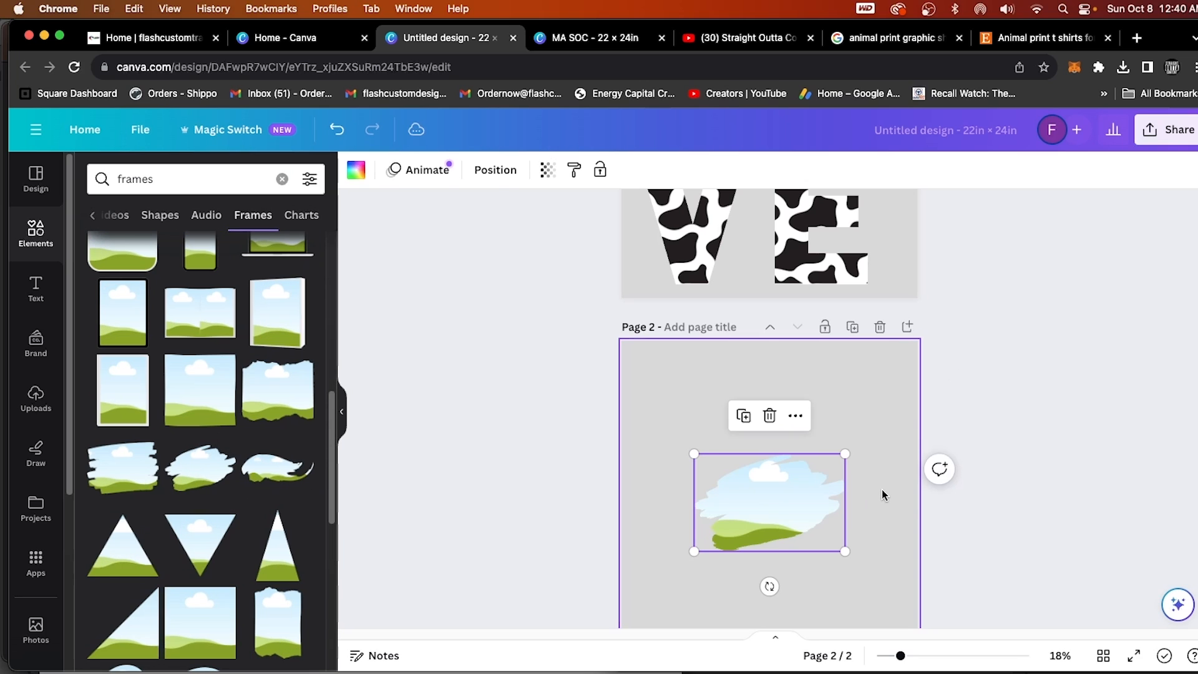
Enlarge the brush-stroke frame so it spans the full width of page 2.
scroll(776, 514, down, 2)
drag(694, 484, 634, 543)
drag(846, 385, 918, 340)
Fill the brush-stroke frame with the uploaded beige and brown leopard print image.
click(36, 400)
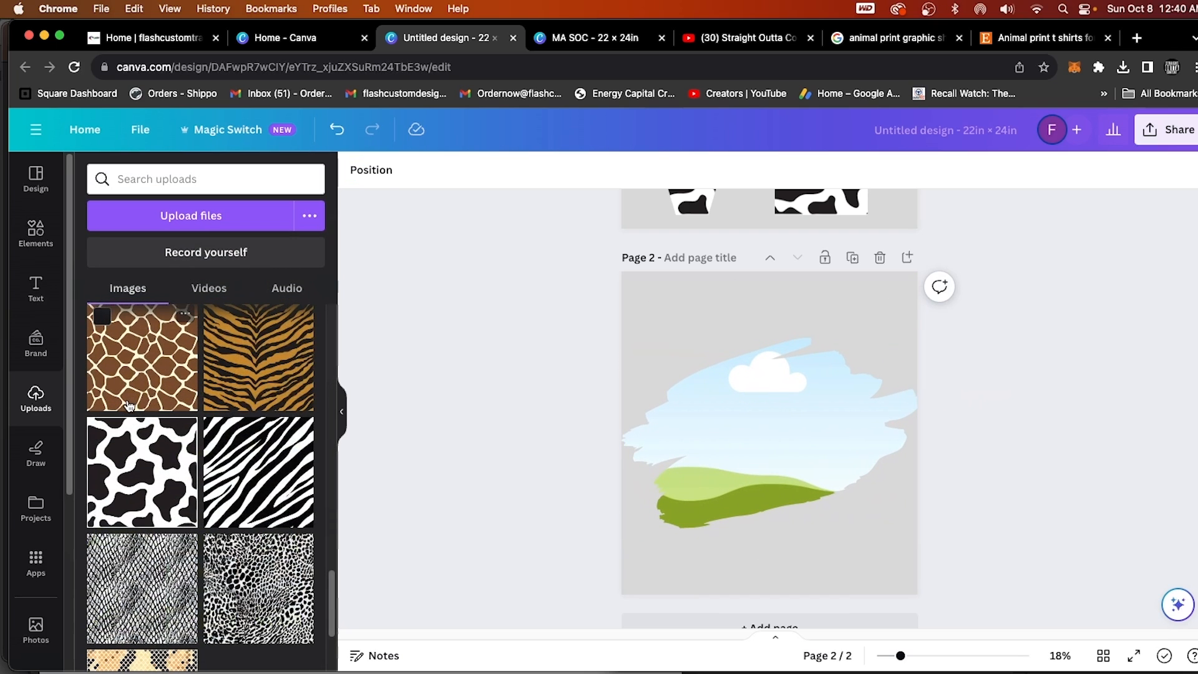
scroll(234, 529, down, 2)
scroll(234, 529, down, 2)
scroll(234, 529, up, 5)
scroll(221, 493, down, 9)
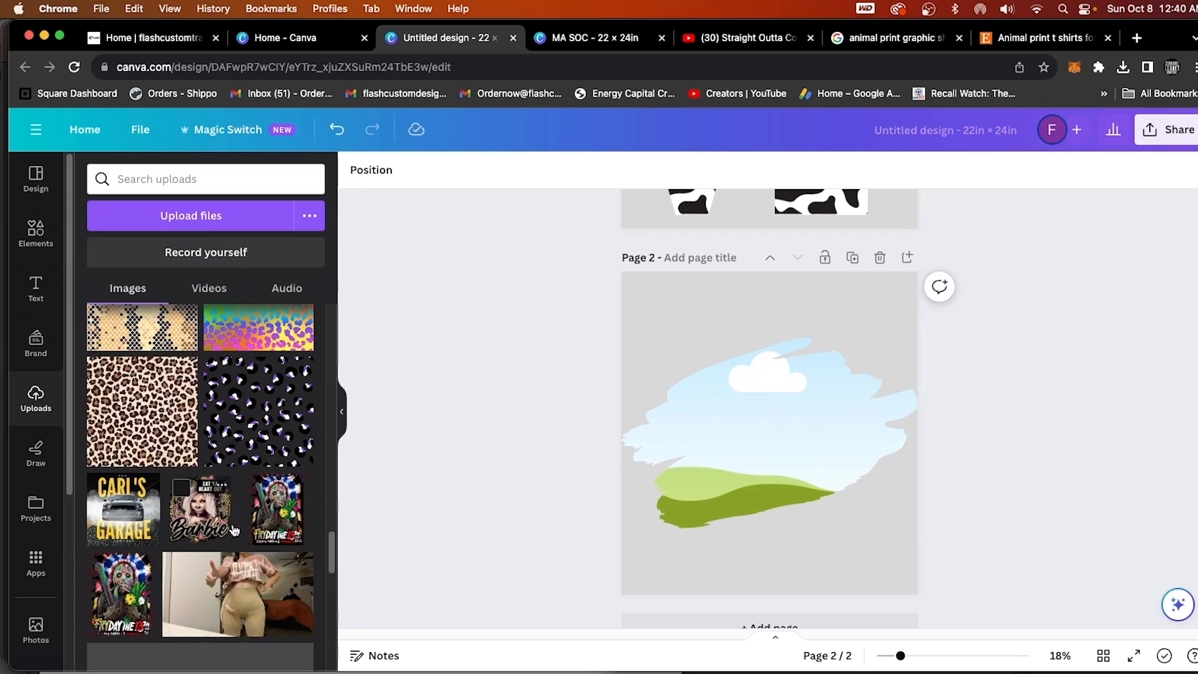
drag(156, 395, 725, 446)
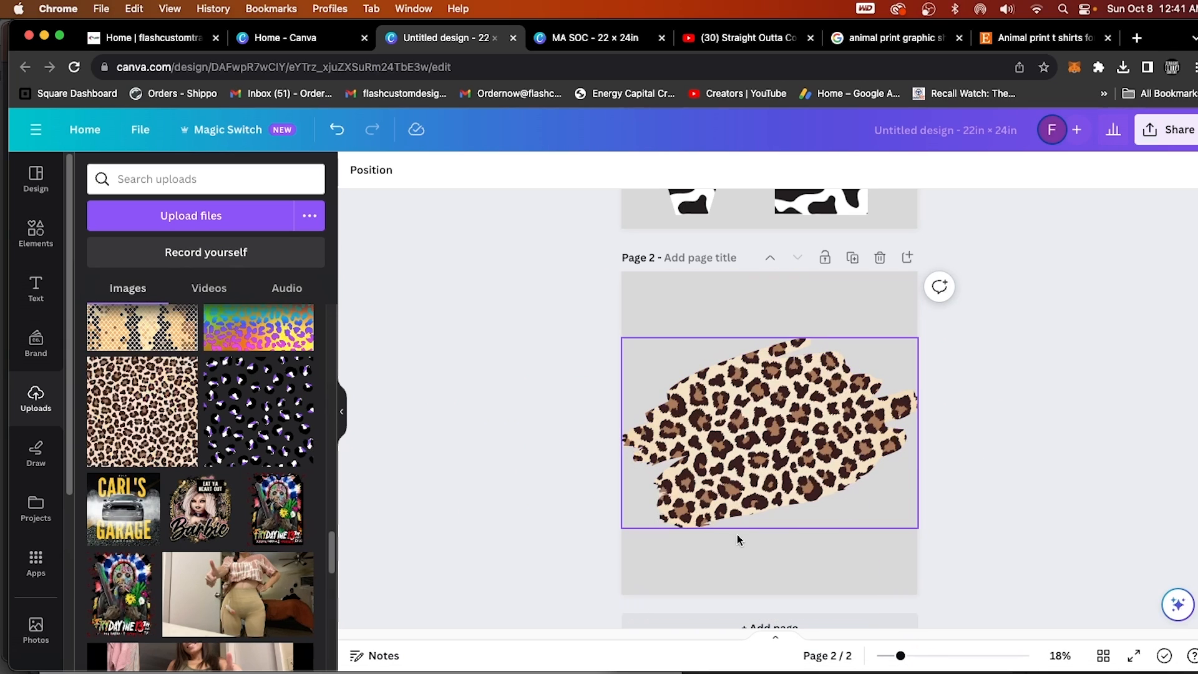
Add a text box reading "MA", enlarge it to size 290 and place it over the left part of the leopard brush stroke.
scroll(233, 488, up, 15)
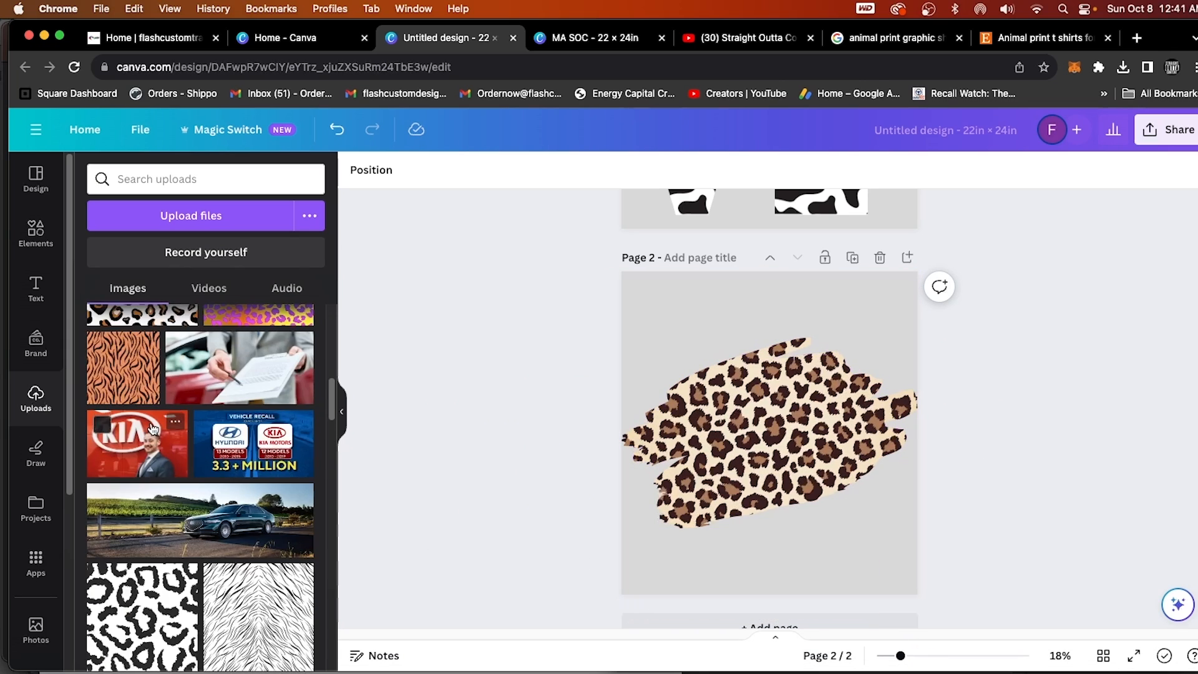
scroll(151, 428, up, 5)
click(38, 247)
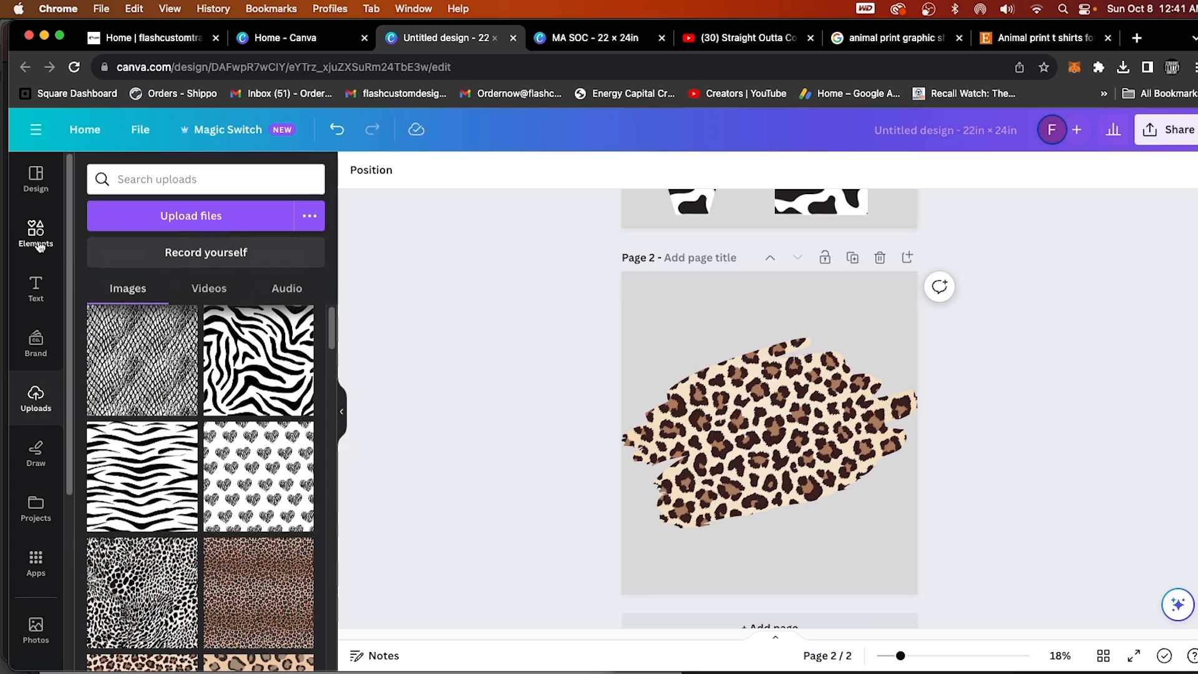
click(38, 296)
click(252, 221)
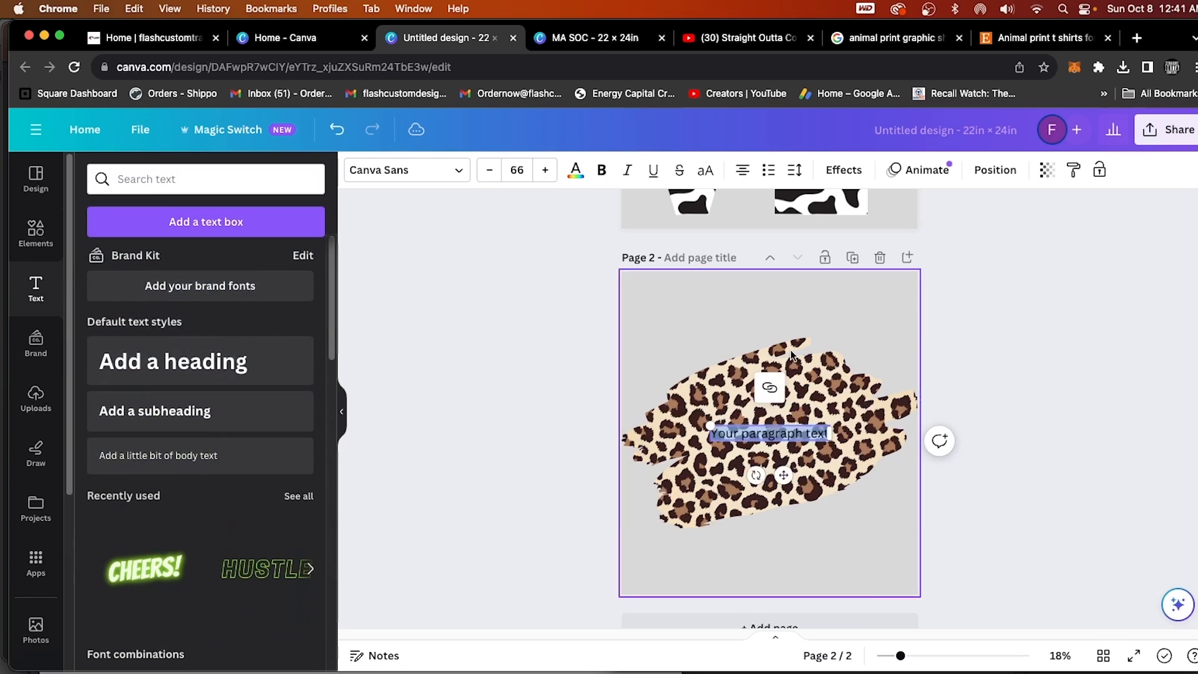
text(MA)
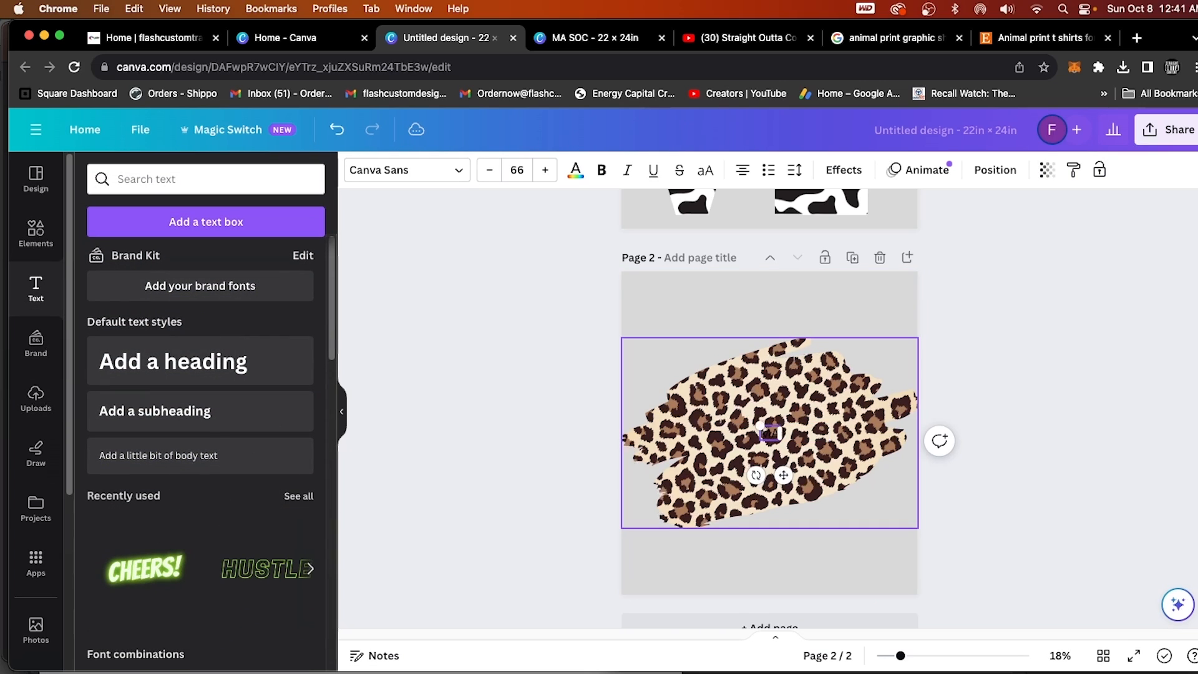
drag(760, 426, 694, 375)
click(1024, 526)
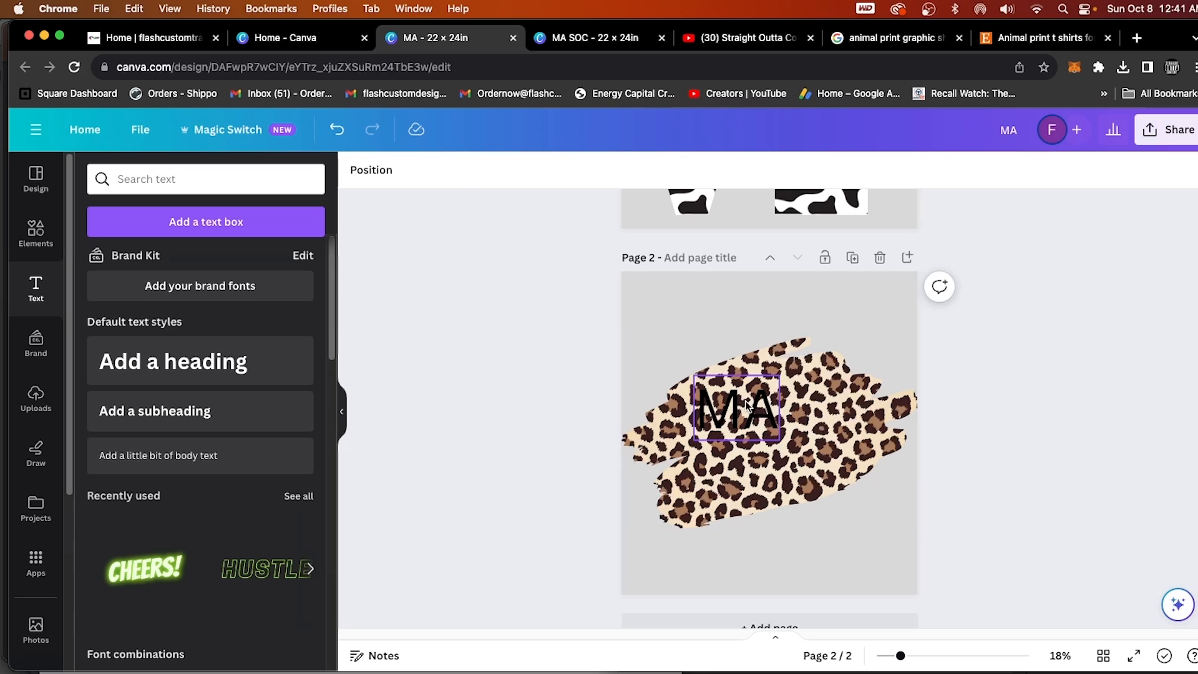
drag(745, 407, 696, 428)
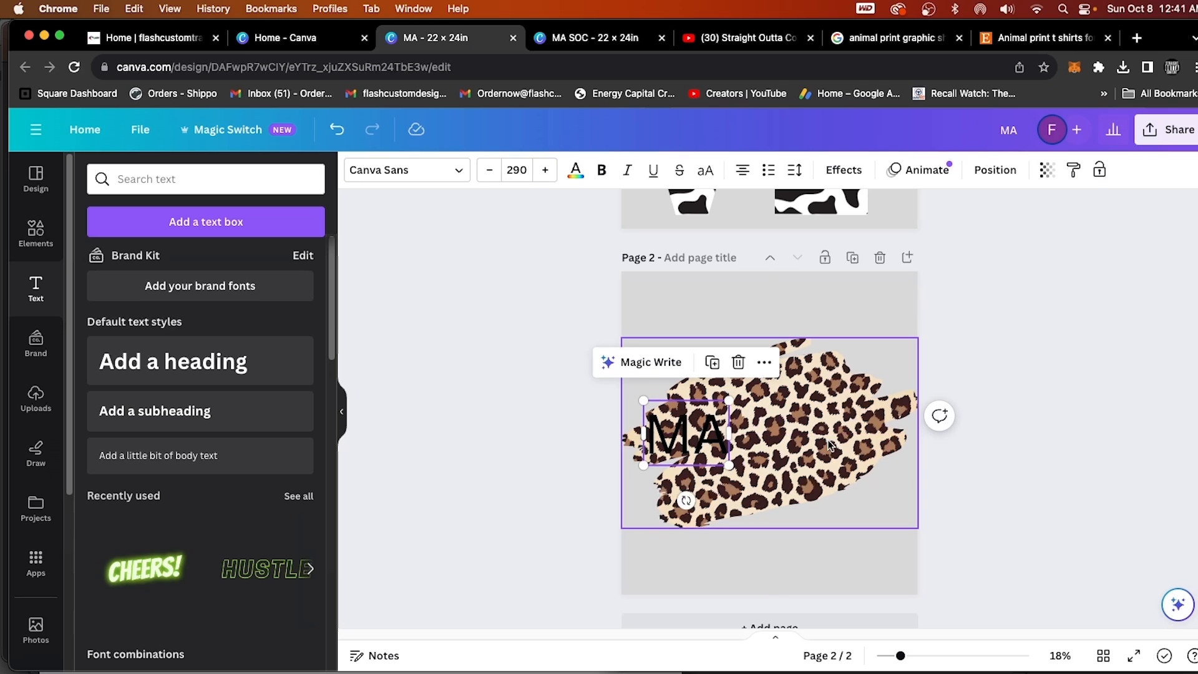
Search the elements for "lighting bolt", insert the outlined bolt graphic, enlarge it and place it just right of the MA text.
click(48, 244)
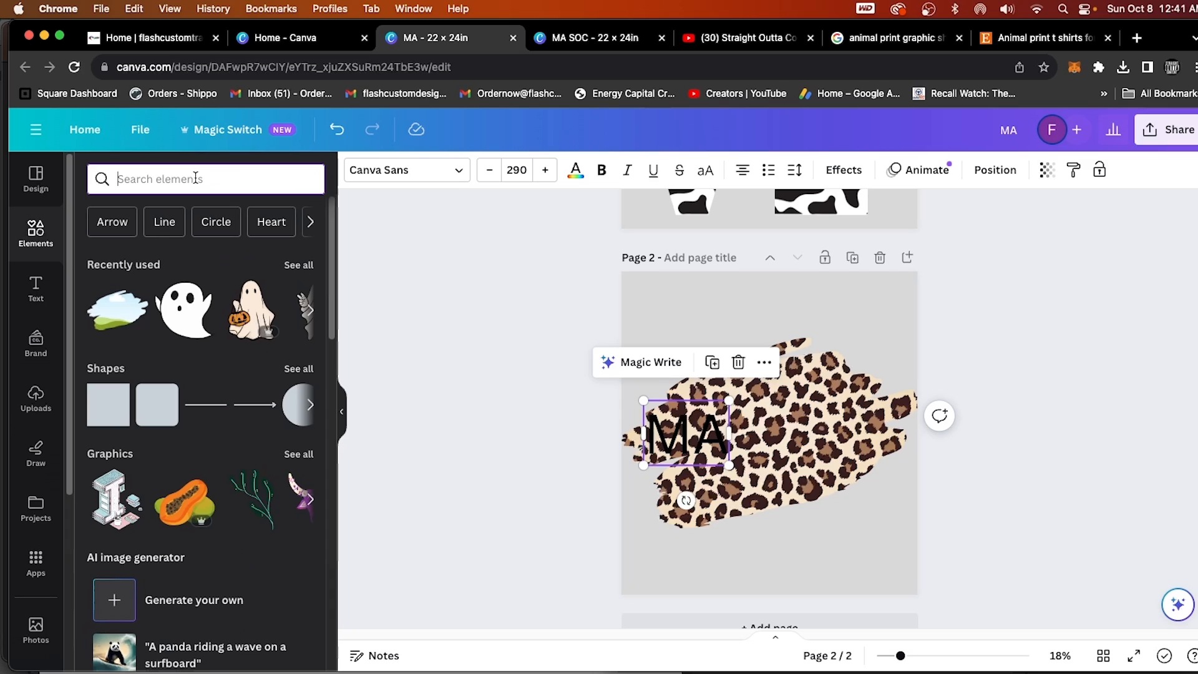
text(light)
click(230, 247)
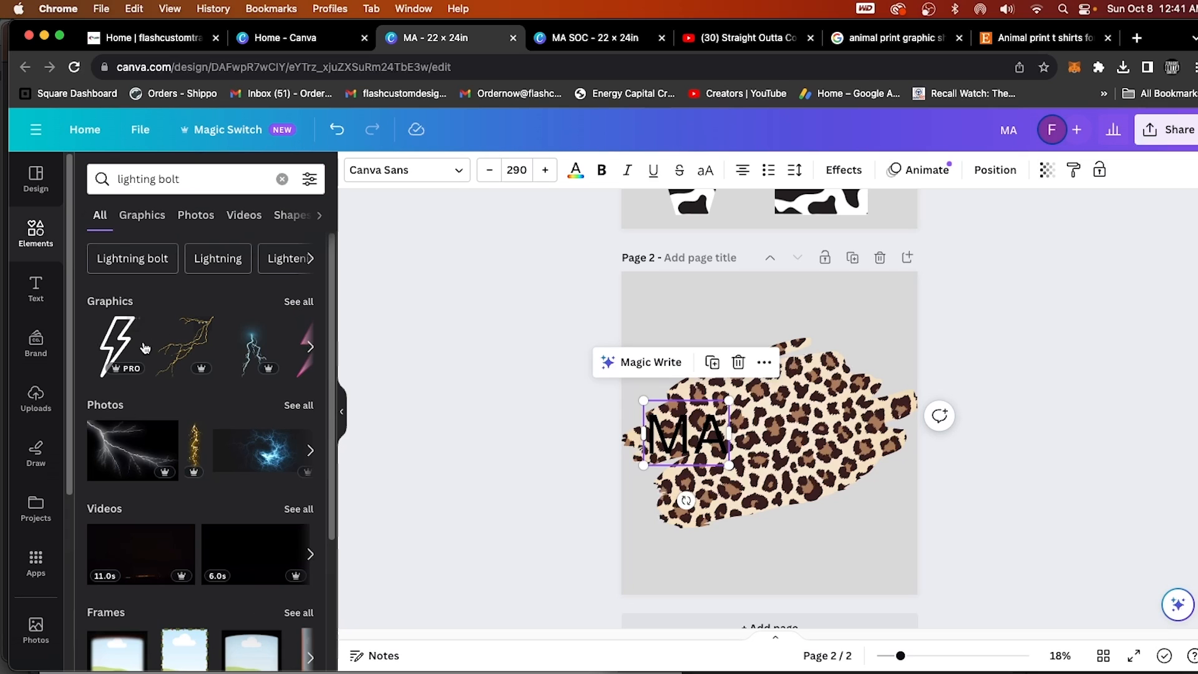
click(122, 350)
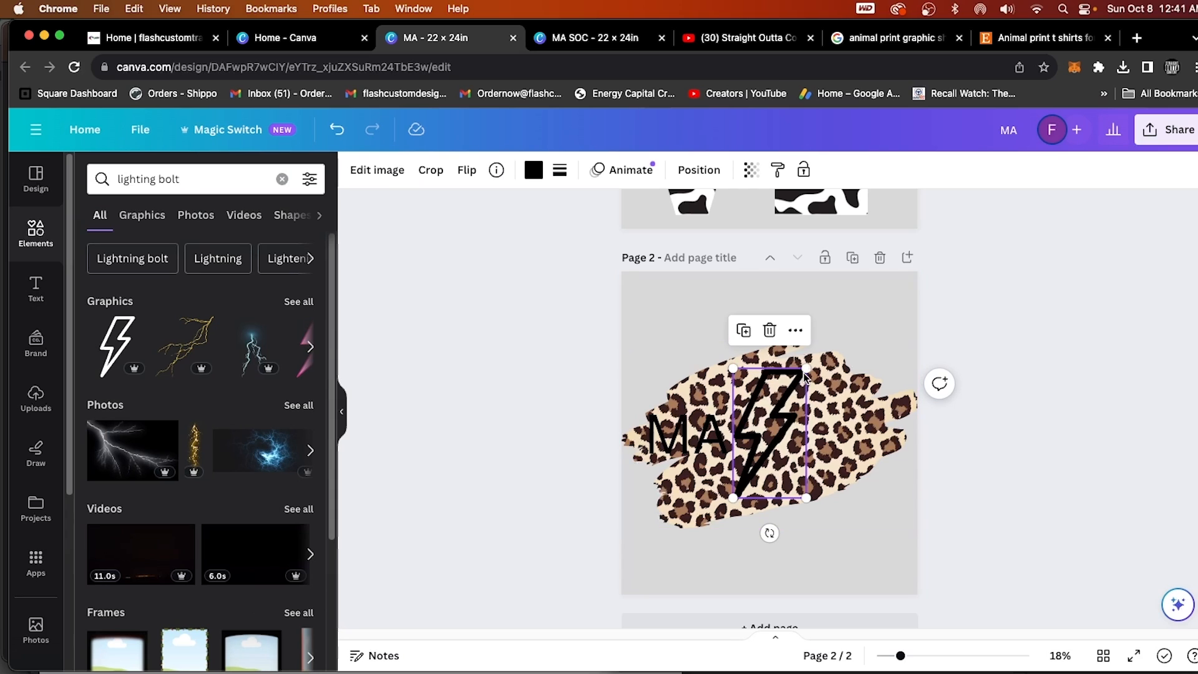
drag(808, 374, 839, 341)
drag(802, 398, 806, 413)
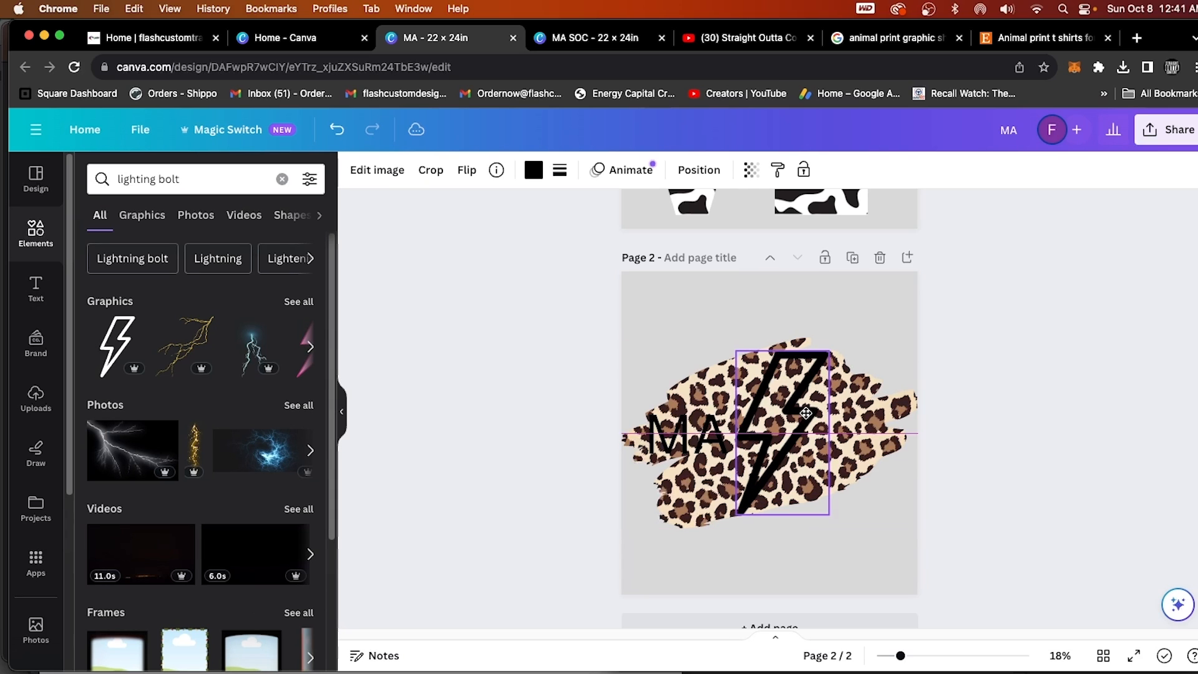
Try red, yellow and light orange on the outlined bolt, finishing with the darker orange.
click(532, 169)
scroll(203, 437, down, 3)
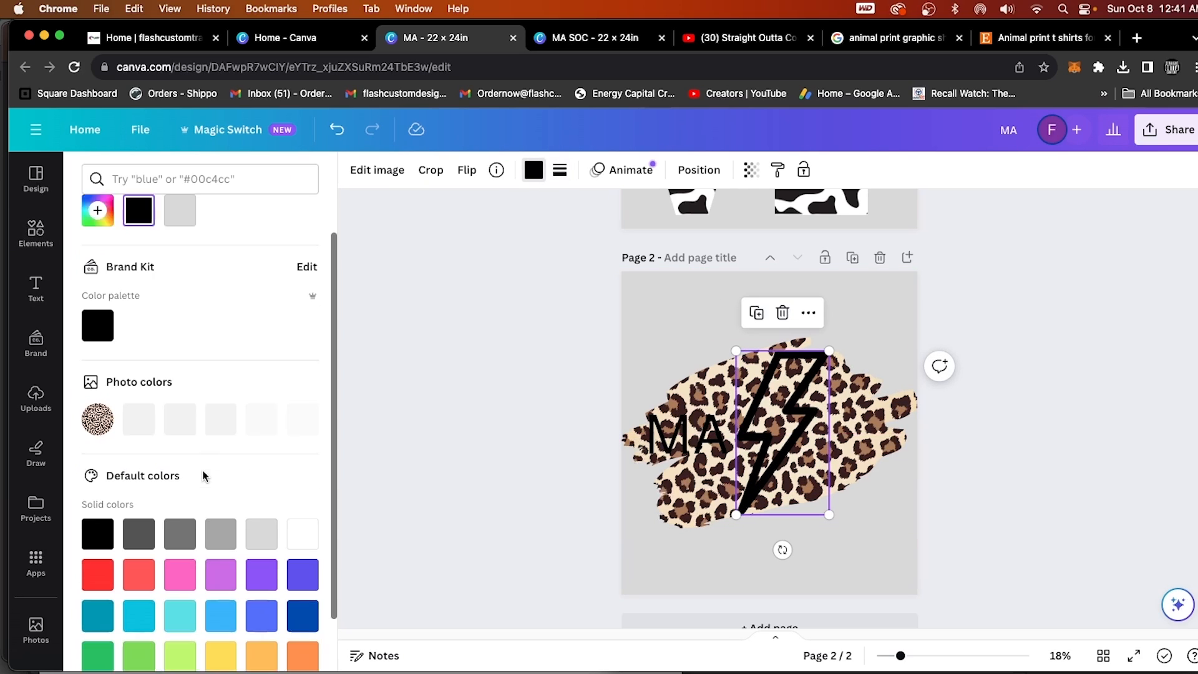
click(112, 510)
click(215, 596)
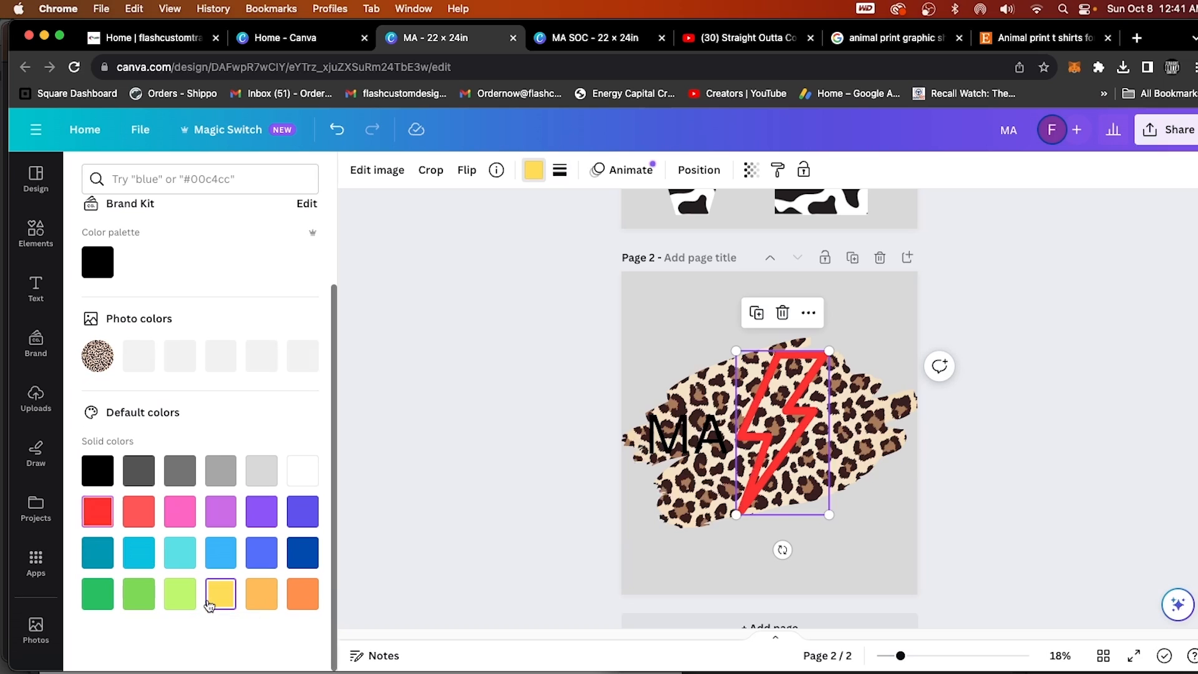
click(261, 596)
click(302, 594)
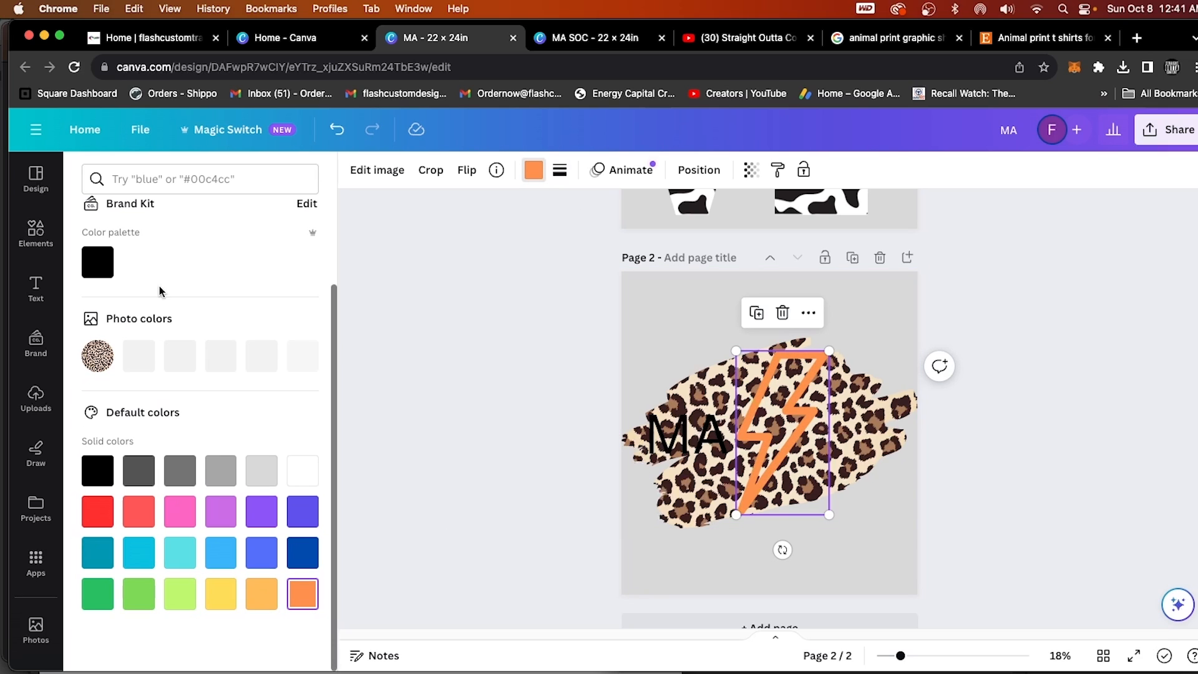
Delete the orange outlined bolt from page 2.
click(37, 242)
click(40, 245)
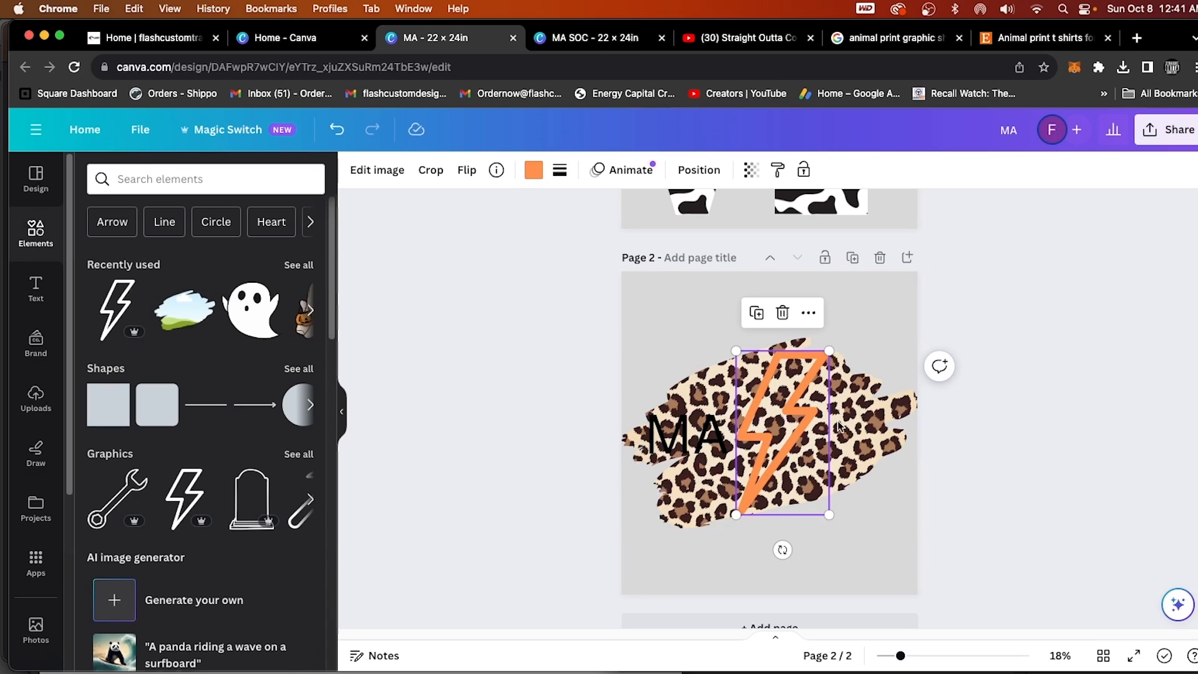
key(BackSpace)
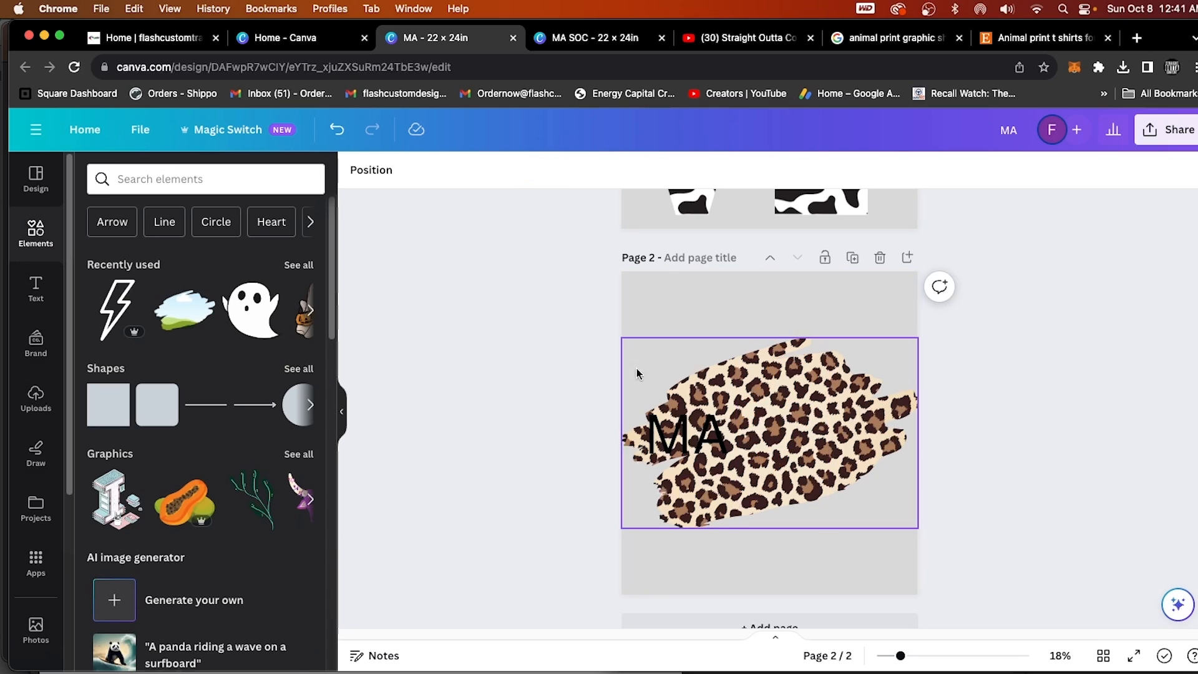
Search the elements for "lightning bolt" and insert the golden neon outline bolt from the graphics results.
click(193, 187)
text(light b)
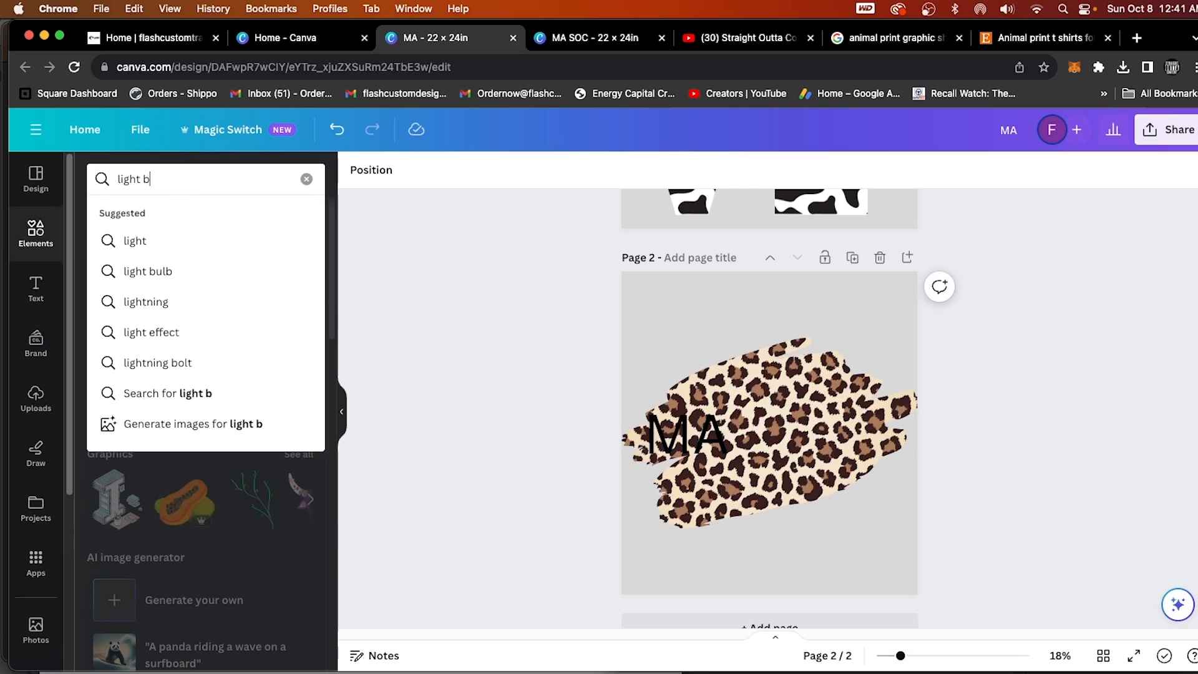
text(olt)
key(Return)
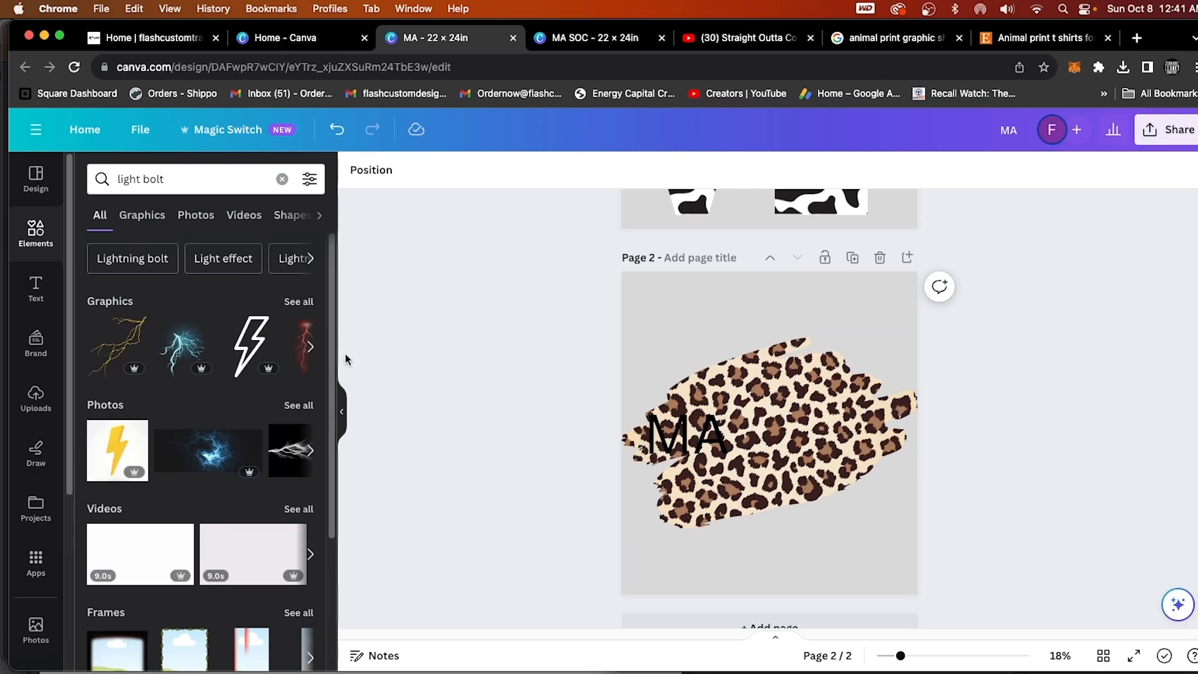
click(198, 184)
click(180, 236)
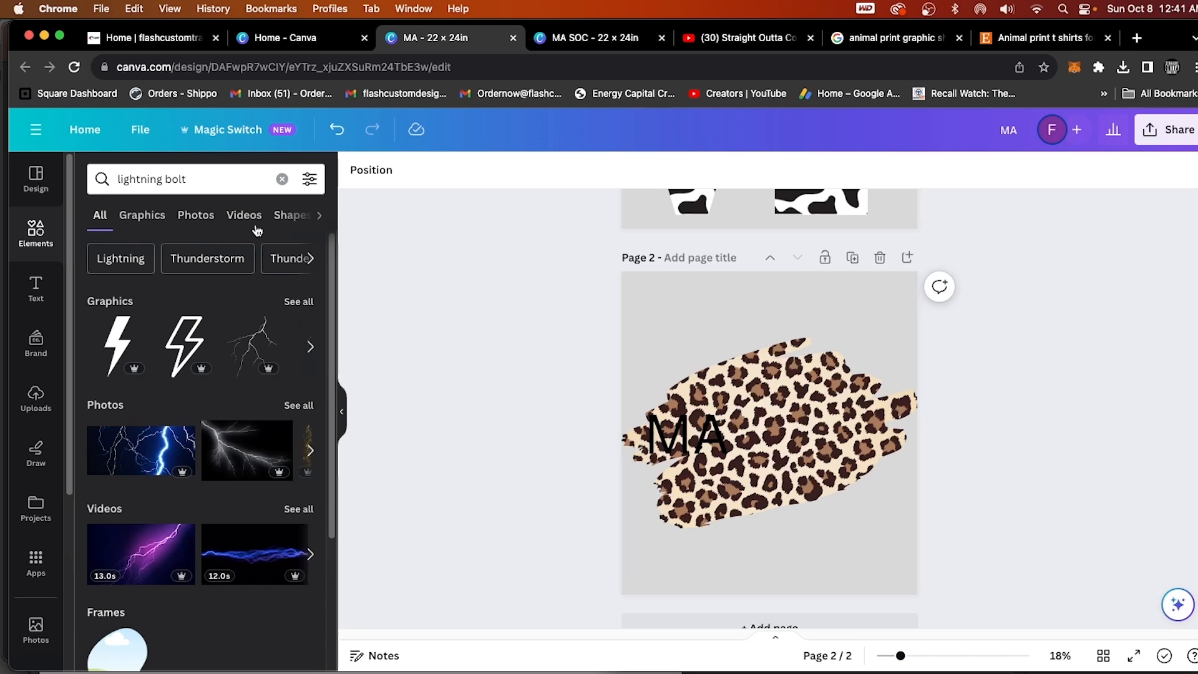
click(297, 315)
scroll(277, 499, down, 10)
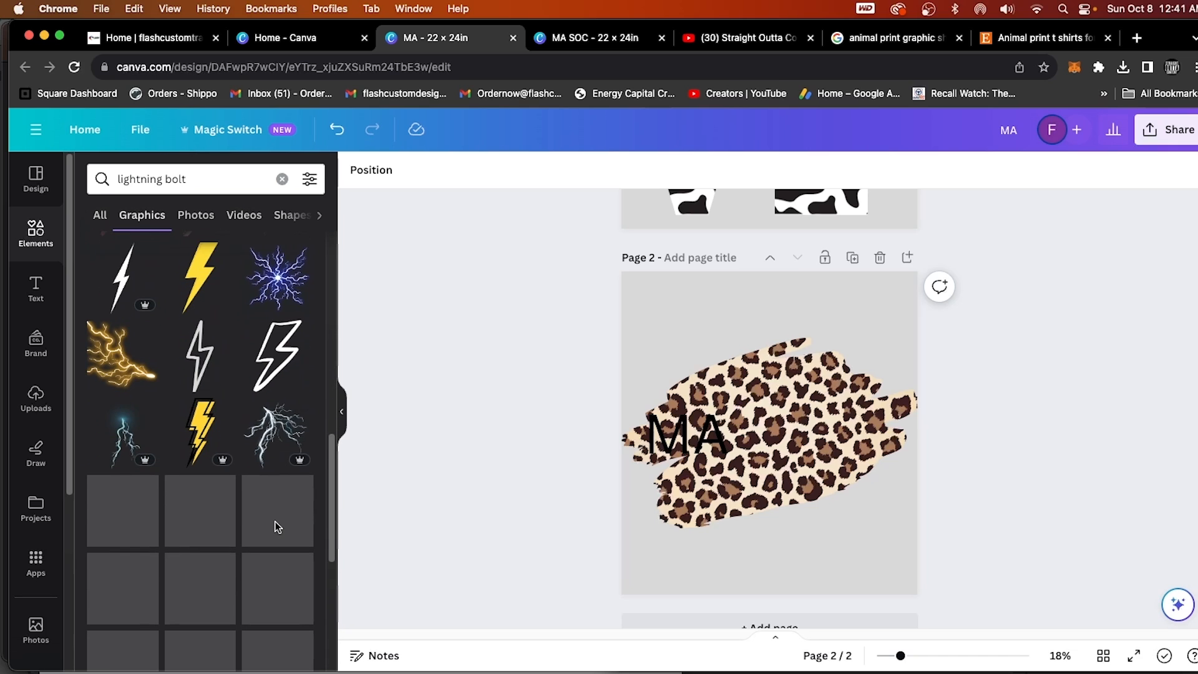
click(276, 374)
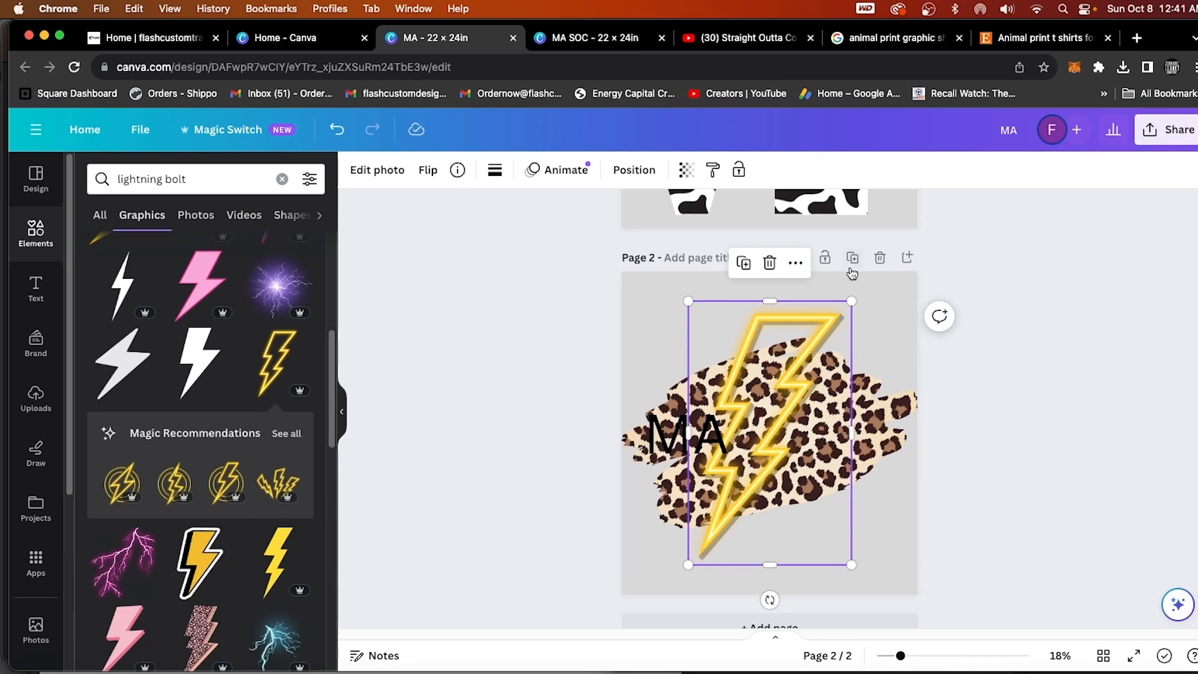
Shrink the golden bolt slightly and position it beside the MA text, extending above the leopard brush stroke.
drag(851, 301, 830, 338)
mouse_move(781, 414)
mouse_down()
mouse_move(780, 399)
mouse_move(799, 489)
mouse_move(682, 420)
mouse_move(672, 351)
mouse_move(687, 335)
mouse_move(801, 349)
mouse_move(815, 373)
mouse_move(843, 305)
mouse_move(825, 333)
mouse_up()
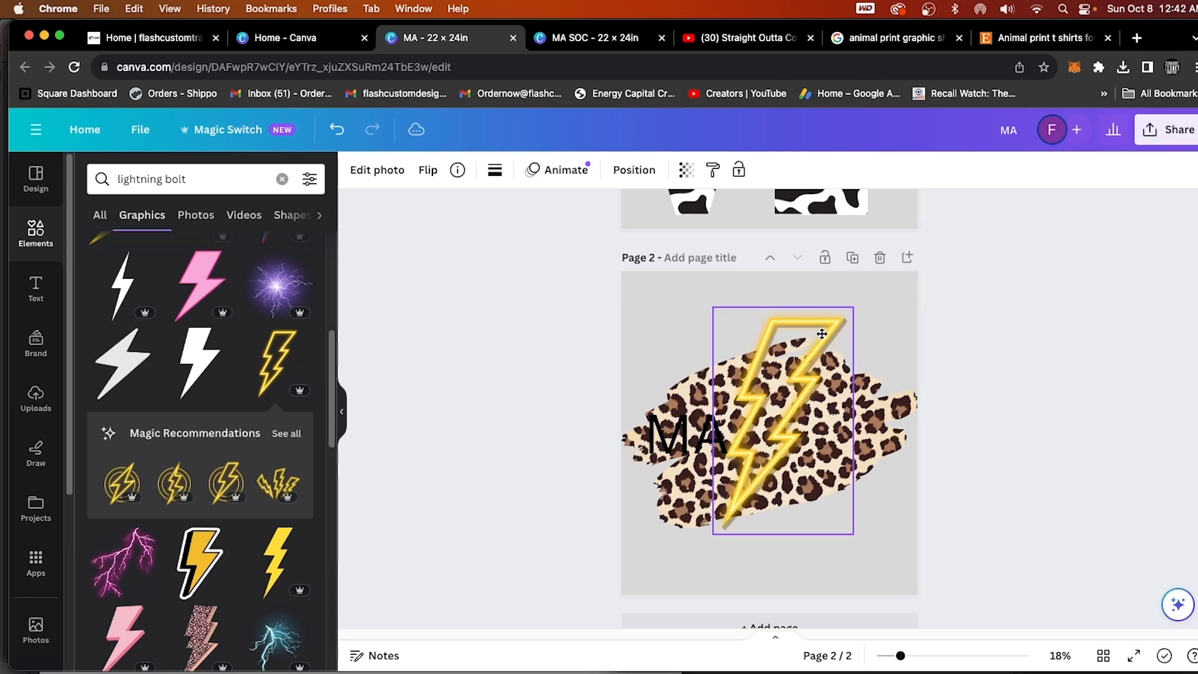
click(898, 335)
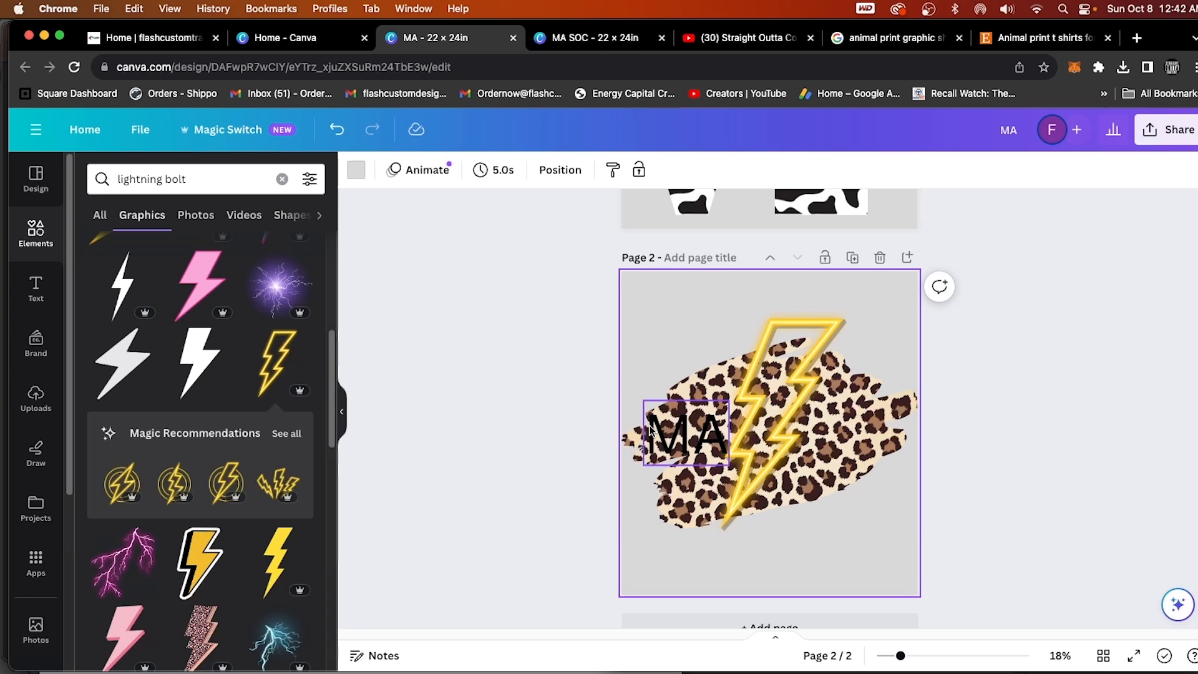
Change the MA text's font to Alfa Slab One and browse further fonts for alternatives.
click(661, 434)
click(462, 173)
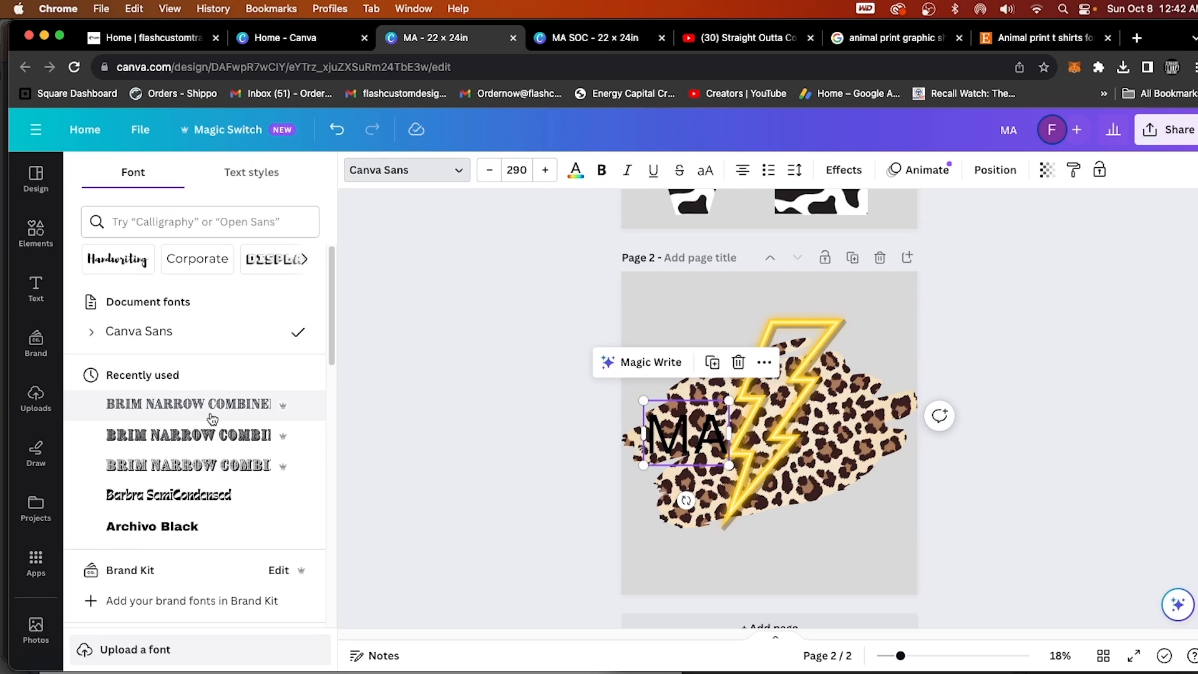
scroll(201, 478, down, 3)
scroll(201, 478, down, 15)
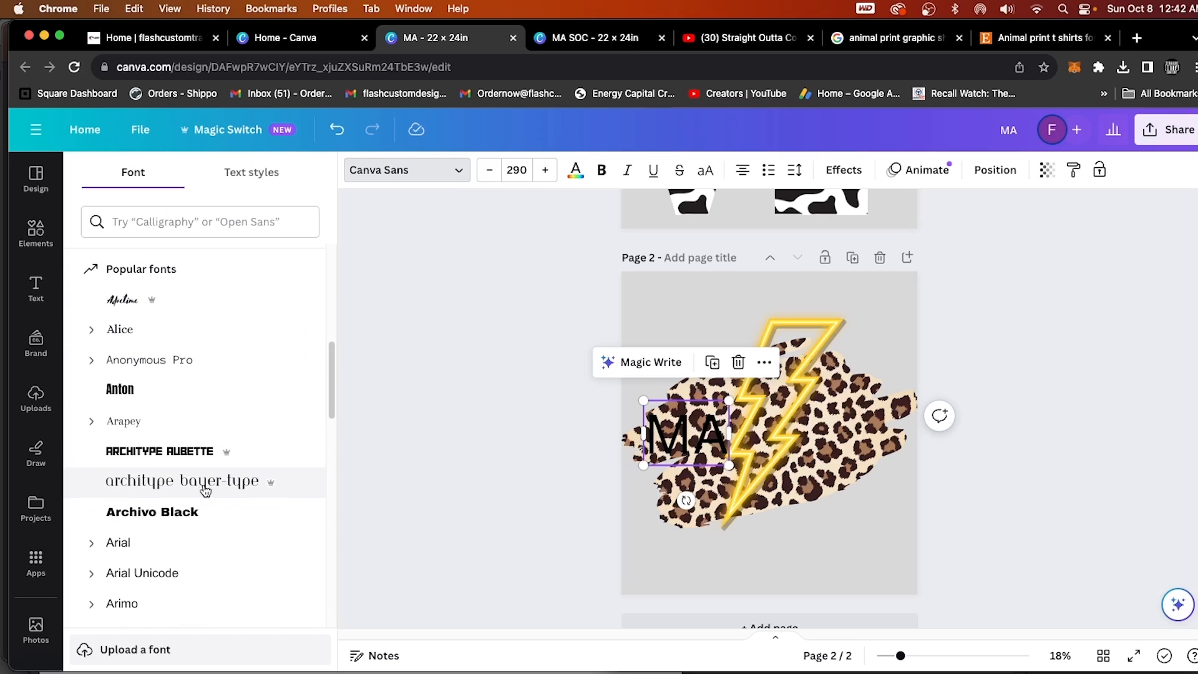
scroll(214, 498, down, 20)
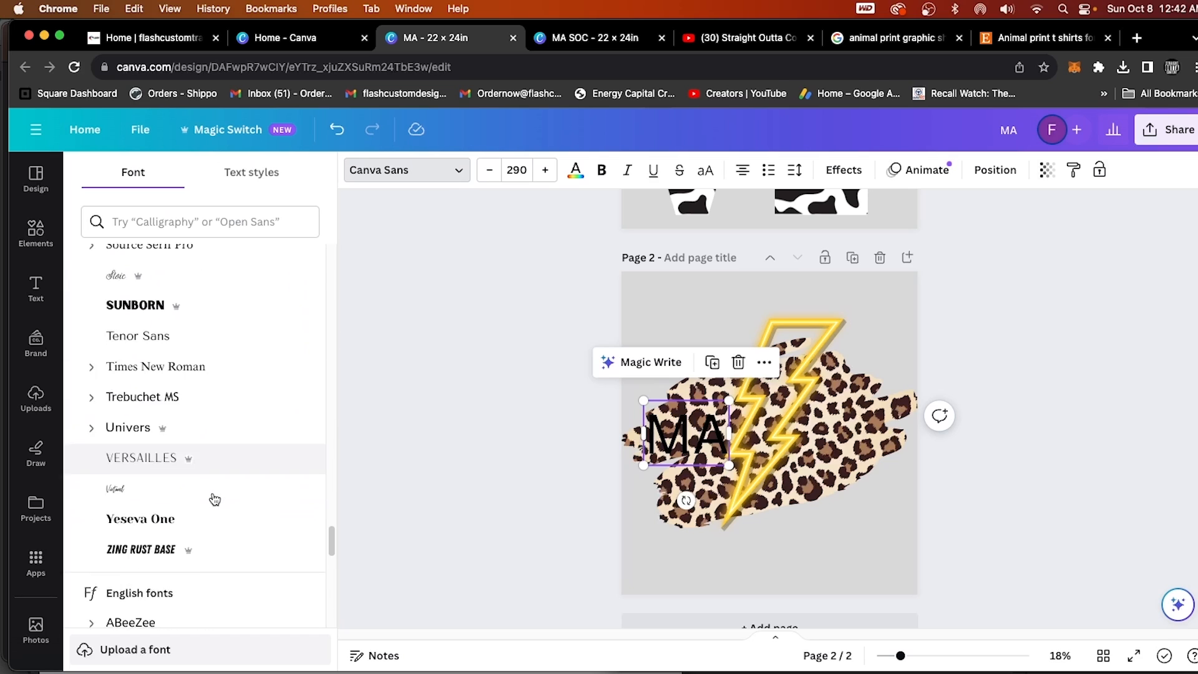
click(167, 424)
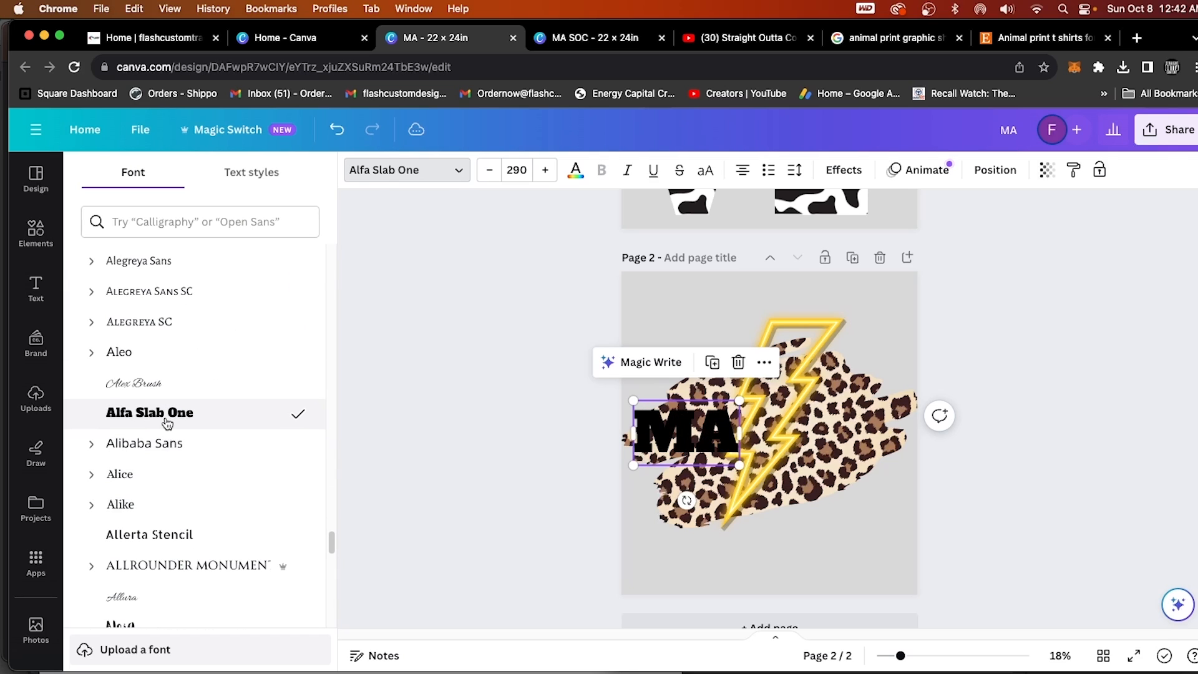
scroll(181, 456, down, 10)
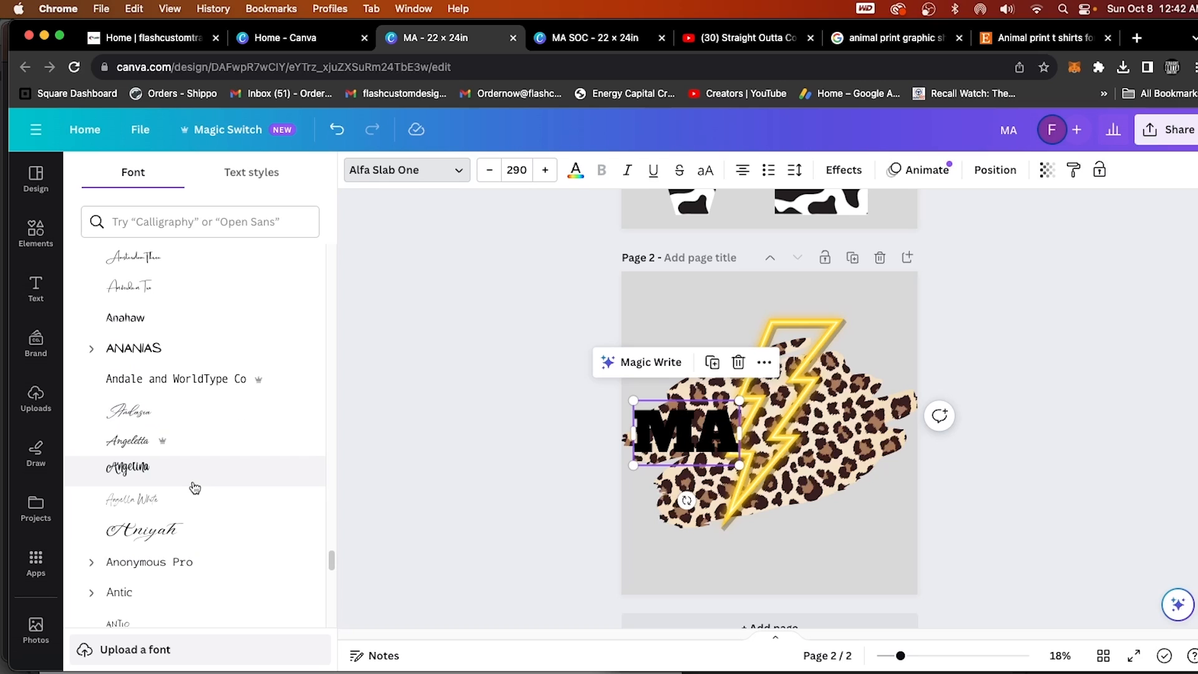
scroll(190, 488, up, 20)
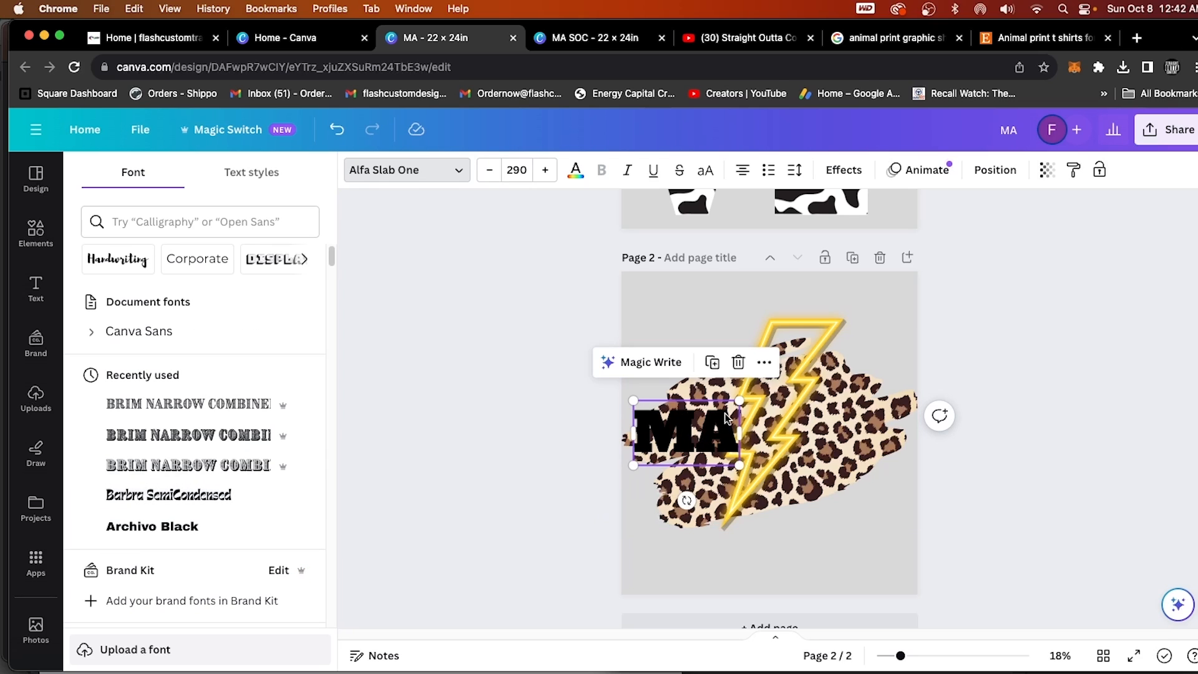
Nudge the MA text slightly lower and apply the Outline effect to it with a white outline color.
drag(726, 417, 723, 423)
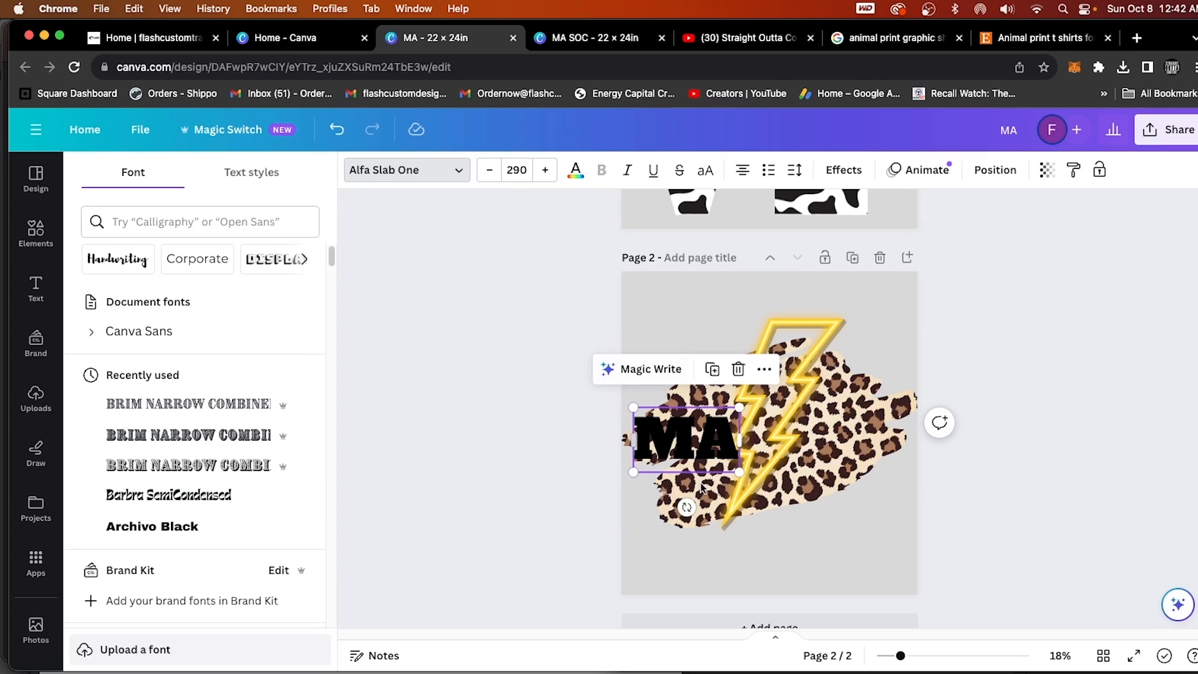
click(851, 171)
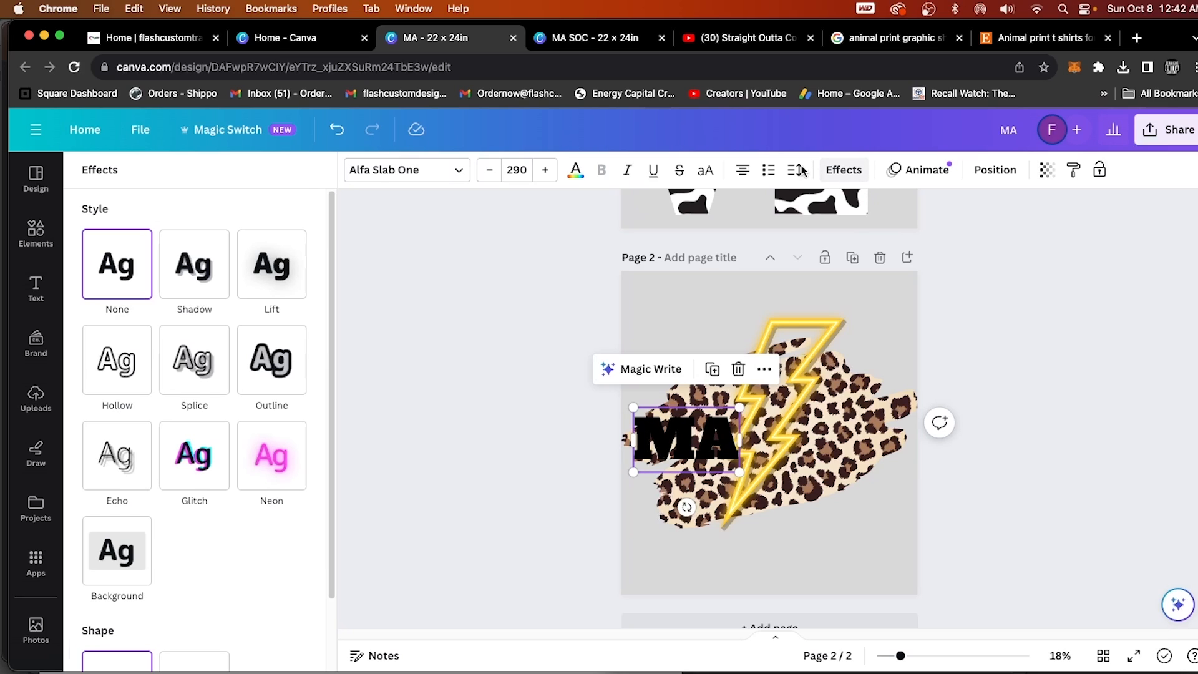
click(282, 389)
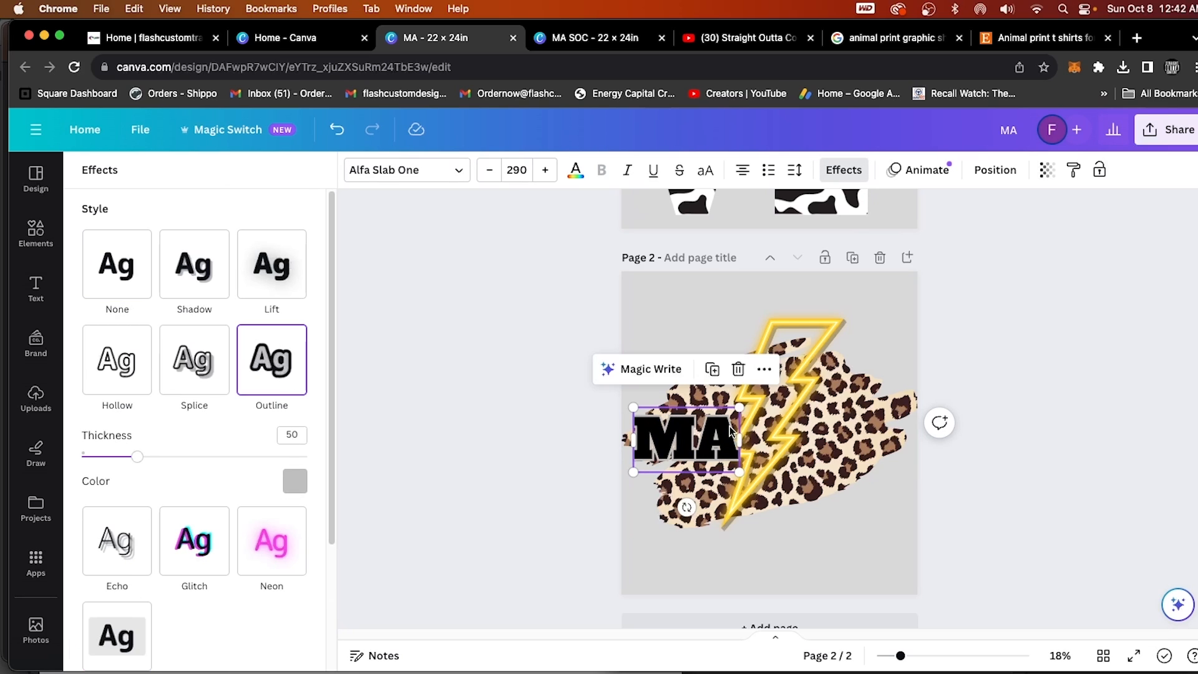
click(284, 489)
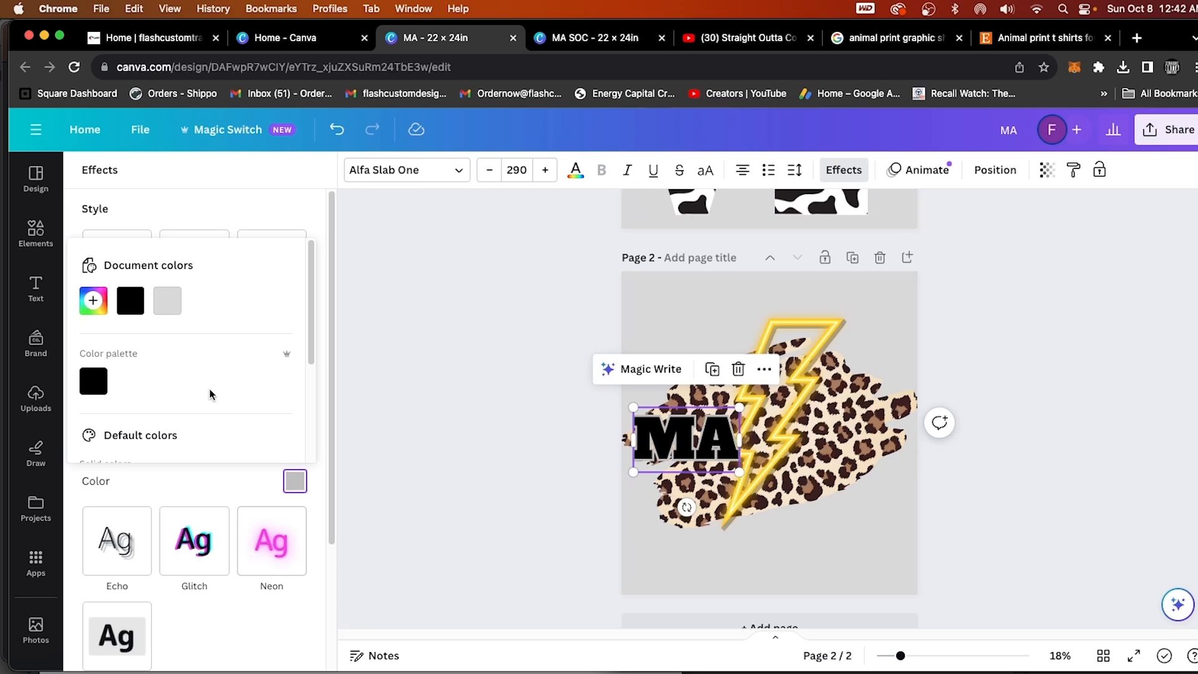
scroll(237, 399, down, 2)
click(284, 326)
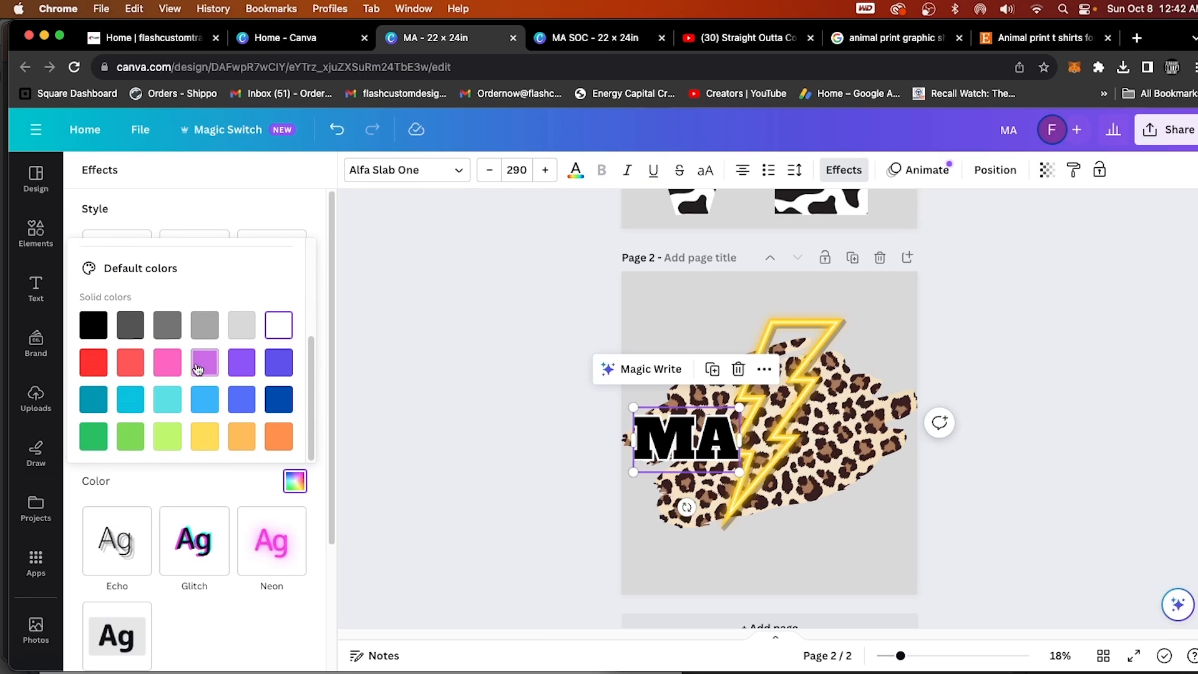
Try pink, blue and turquoise outline colors on the MA text, and return the outline to white.
click(163, 365)
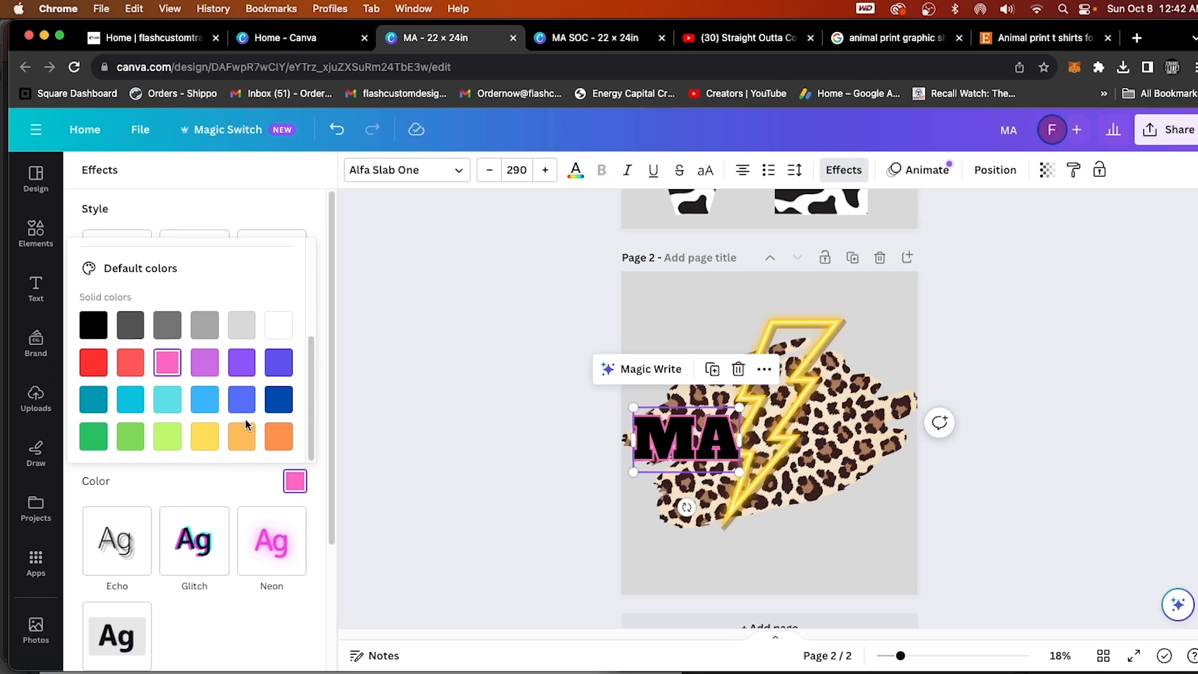
click(242, 399)
click(163, 397)
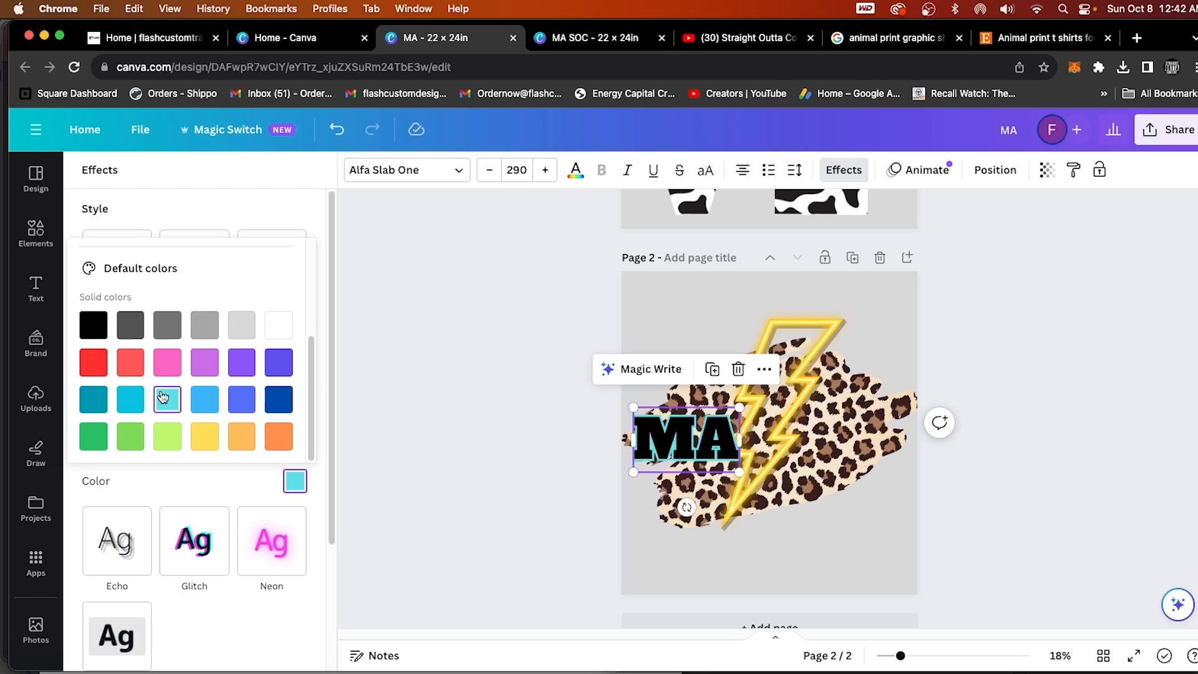
click(285, 327)
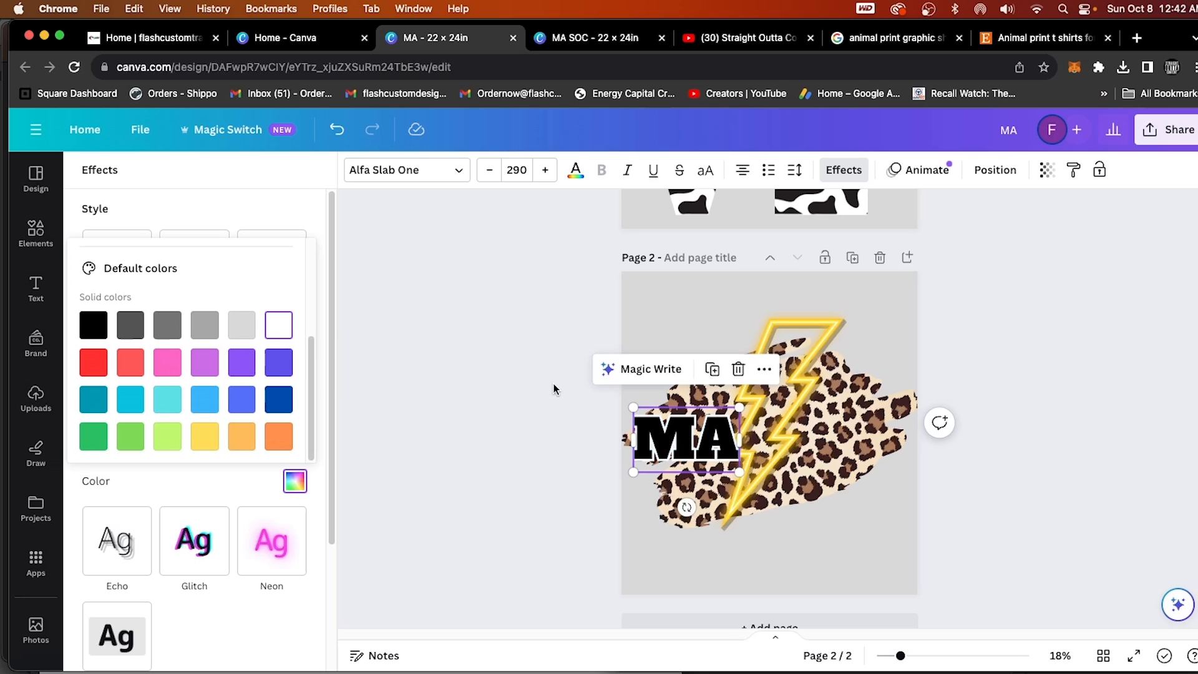
click(491, 533)
Duplicate the outlined MA text and place the copy on the other side of the bolt to spell MAMA.
drag(662, 444, 663, 445)
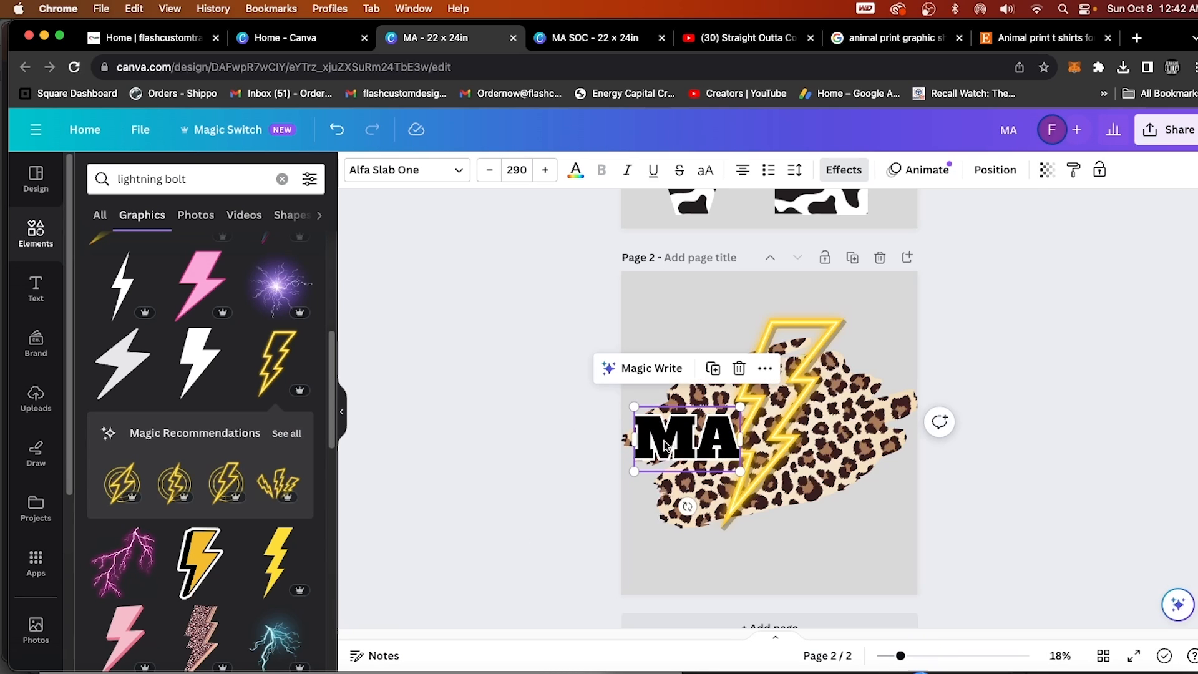
click(715, 372)
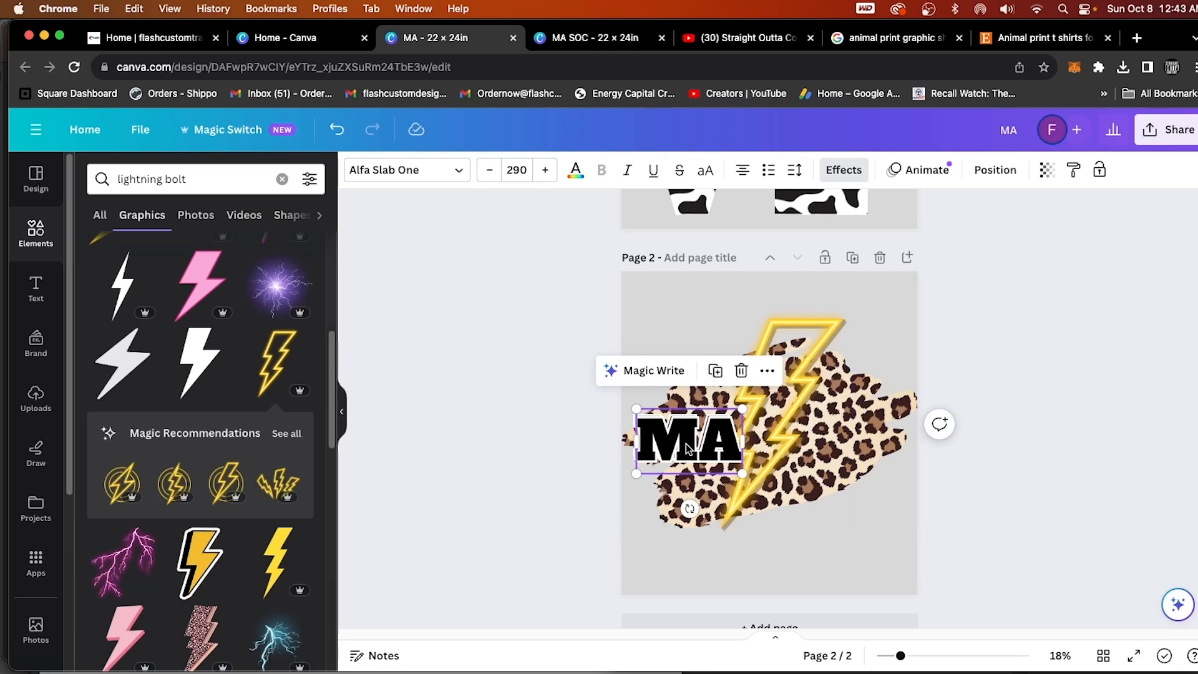
drag(687, 448, 841, 436)
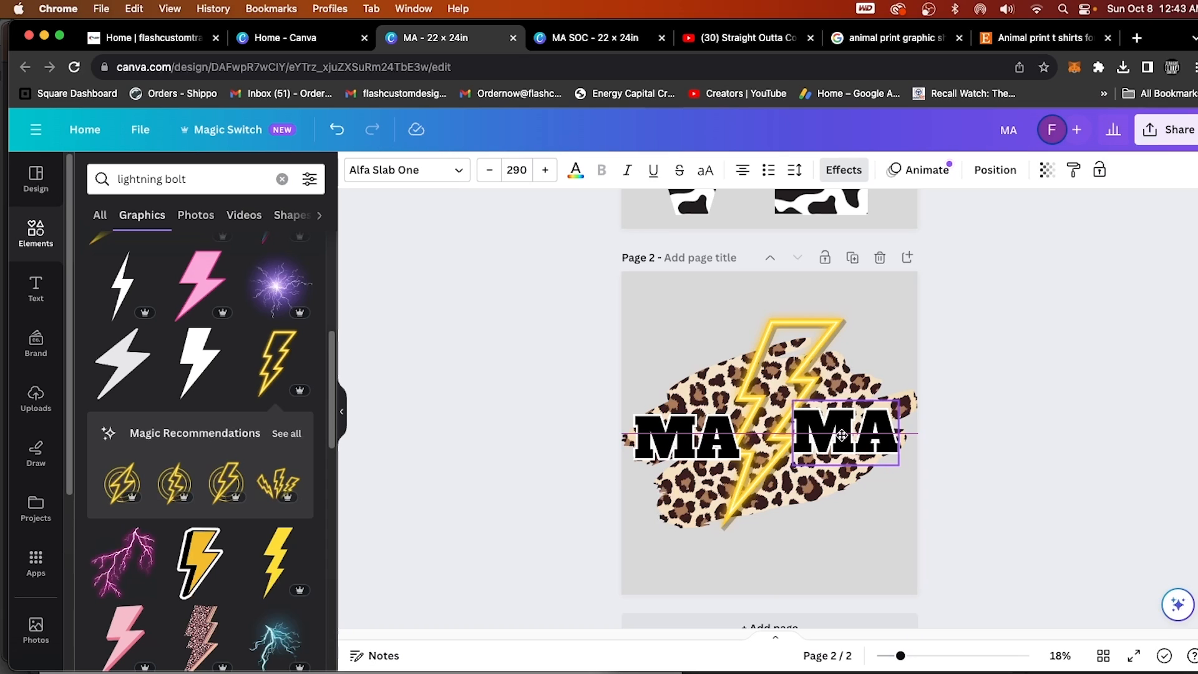
drag(842, 435, 844, 435)
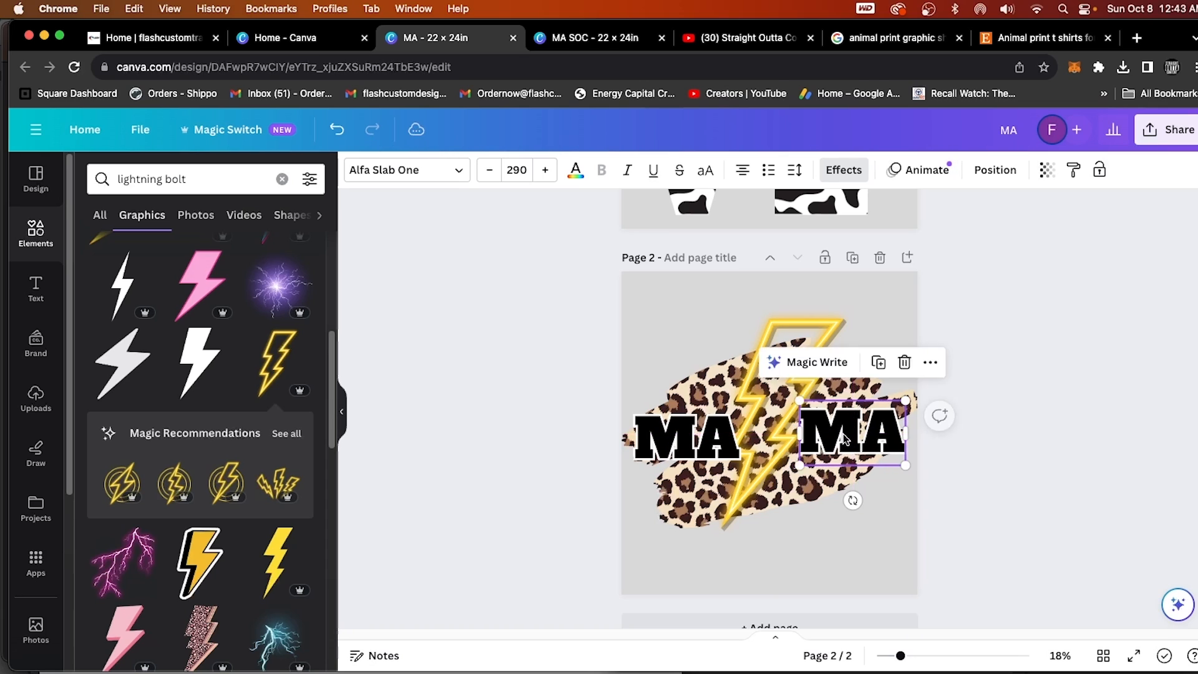
Bring the golden bolt in front of the first MA text and move the second MA slightly closer to the bolt.
click(759, 330)
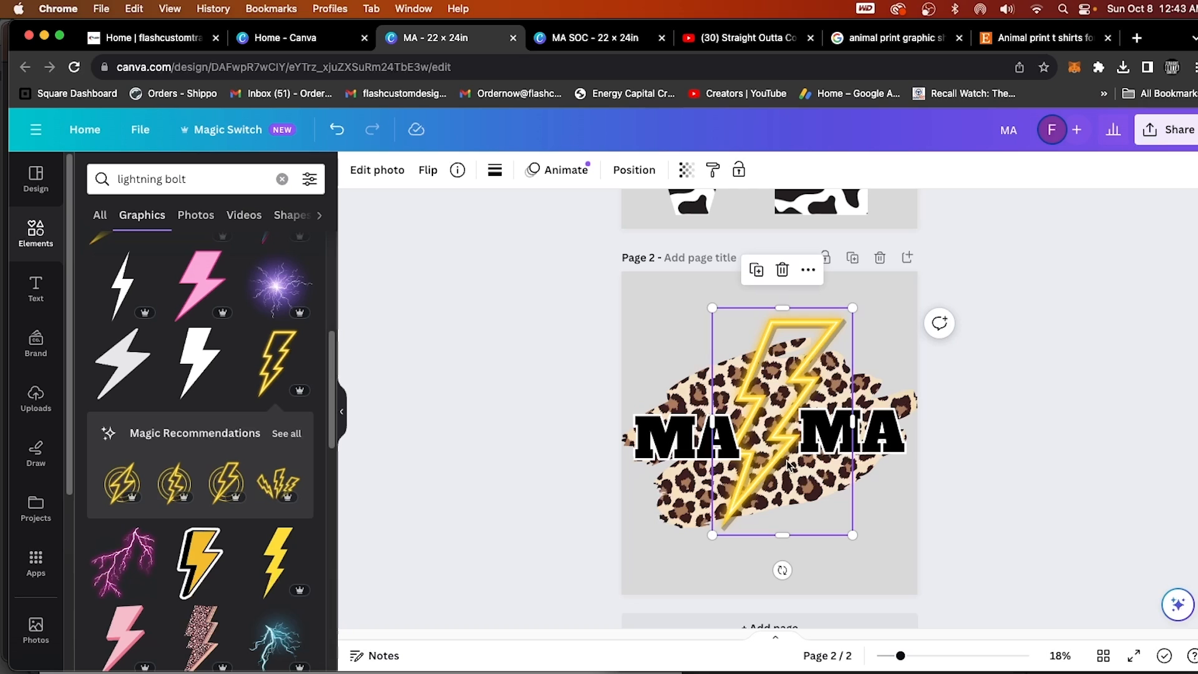
right_click(824, 339)
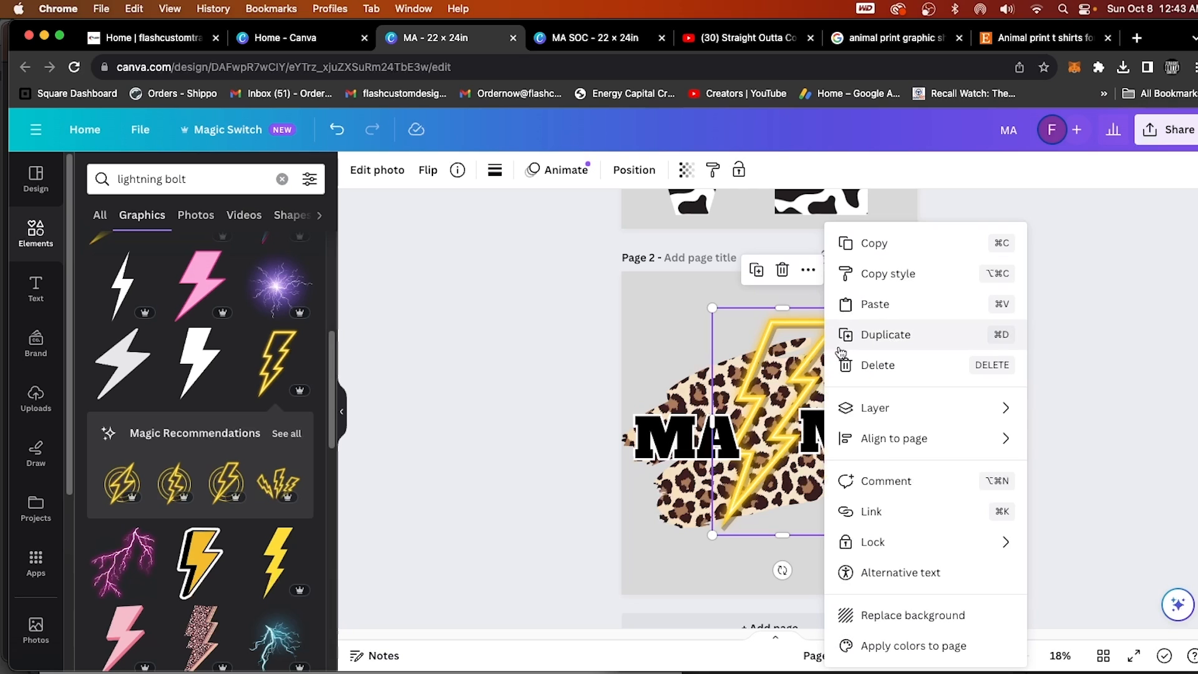
mouse_move(877, 407)
click(708, 436)
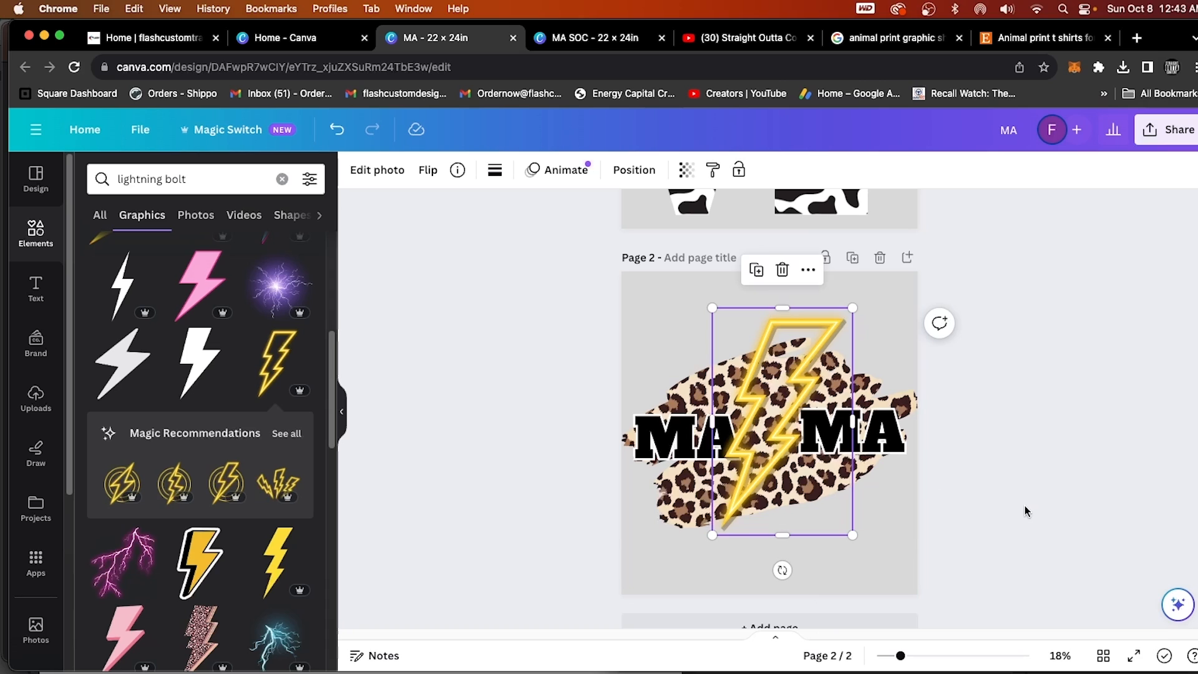
click(889, 439)
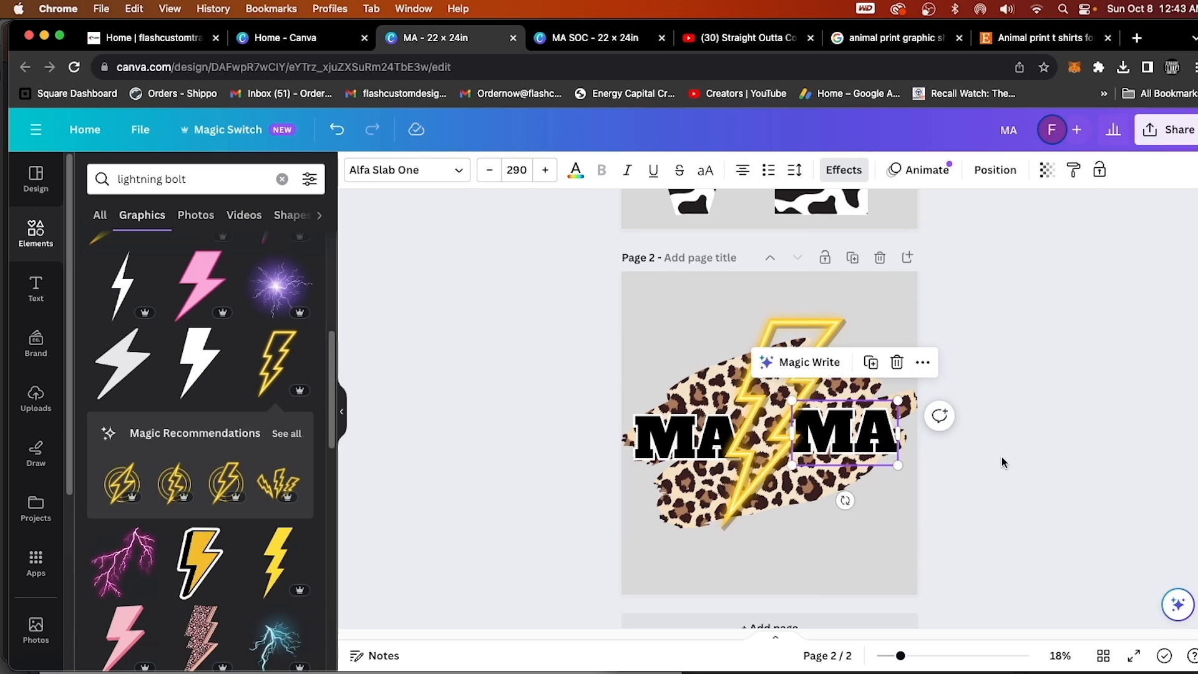
click(1005, 484)
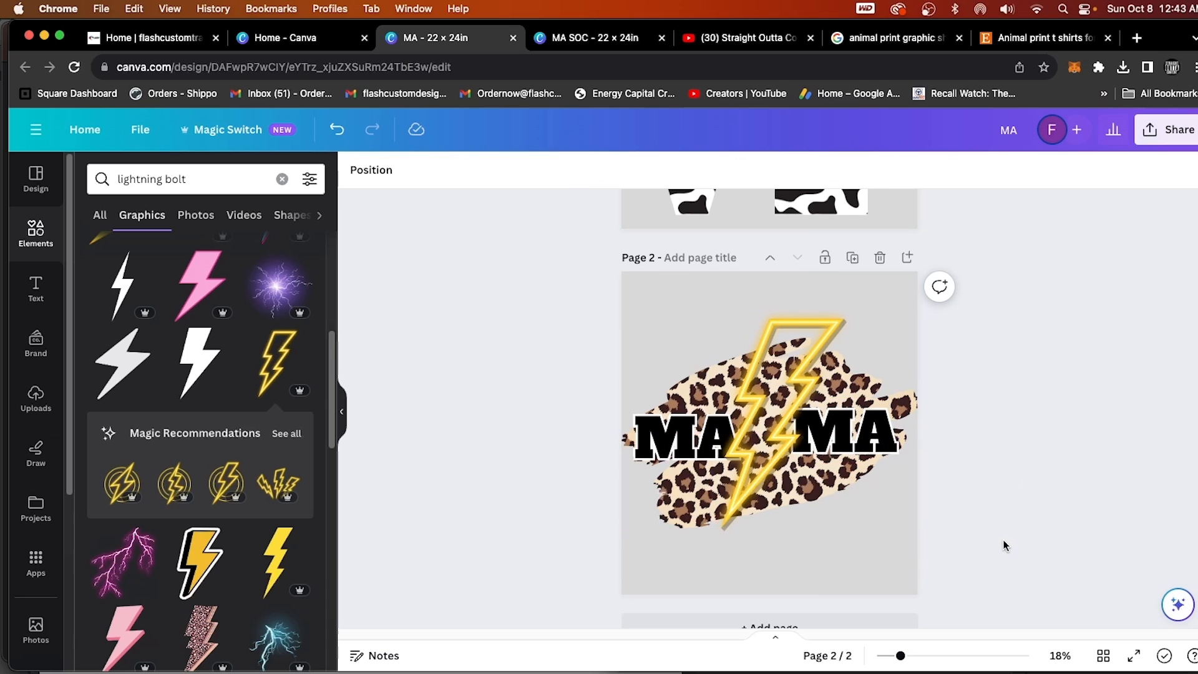
Add a third page to the design and search the elements for "frame".
scroll(1003, 547, down, 2)
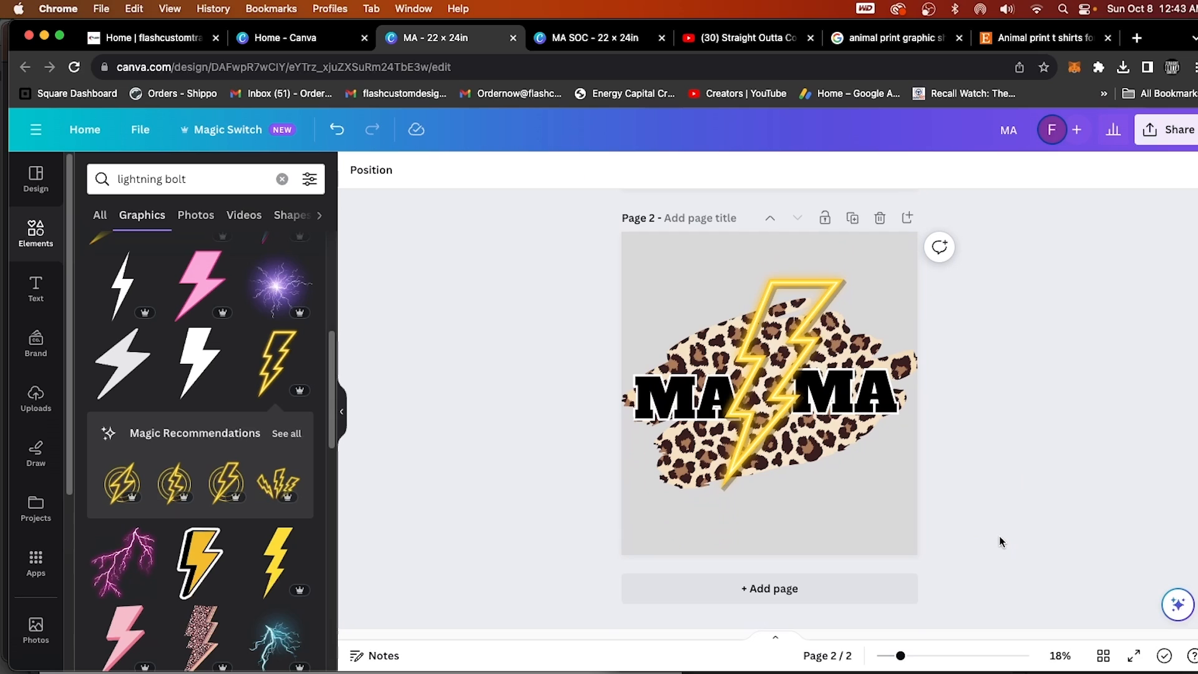
click(765, 589)
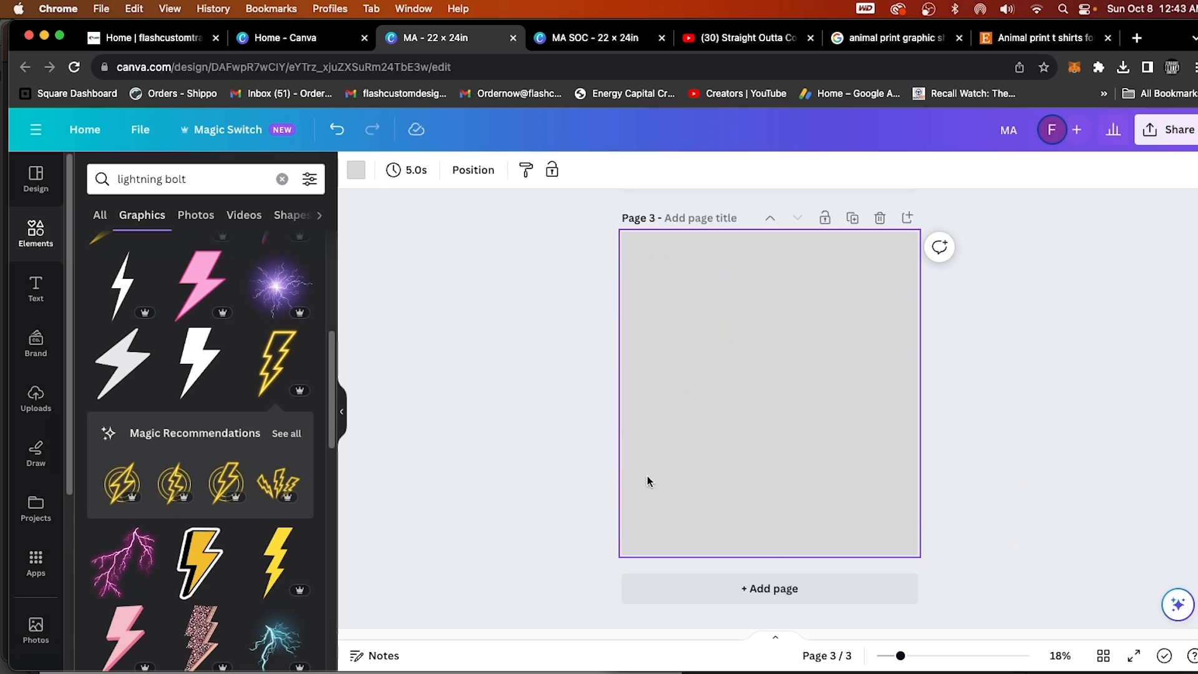
click(24, 246)
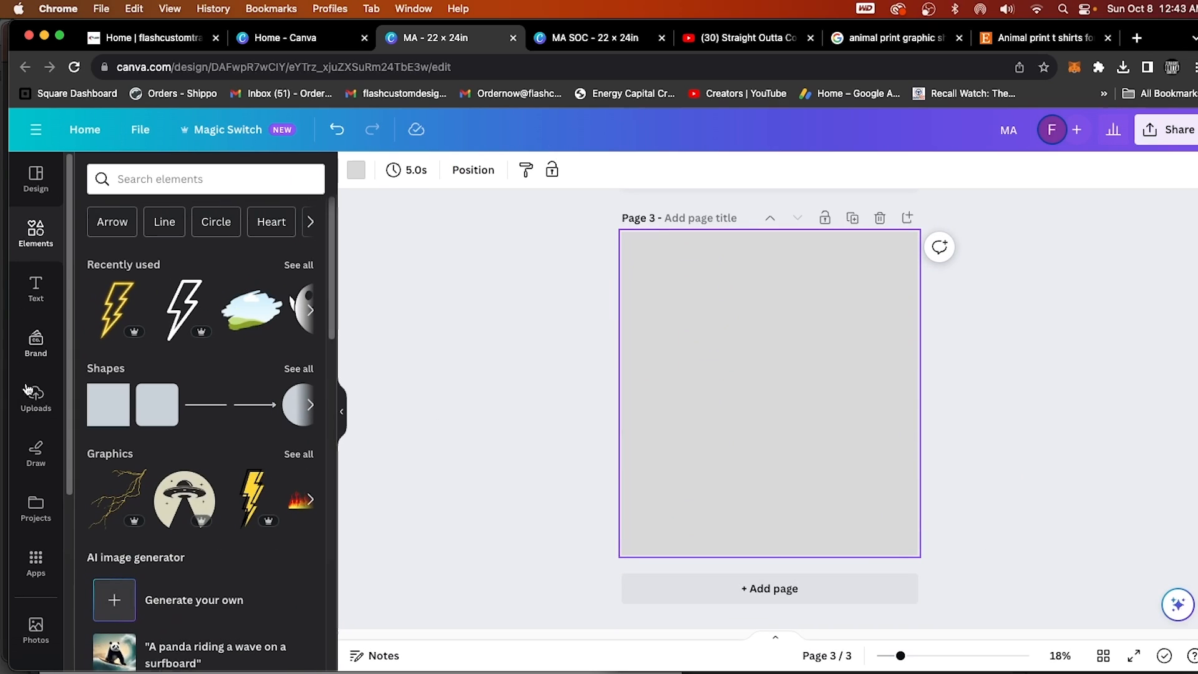
click(176, 179)
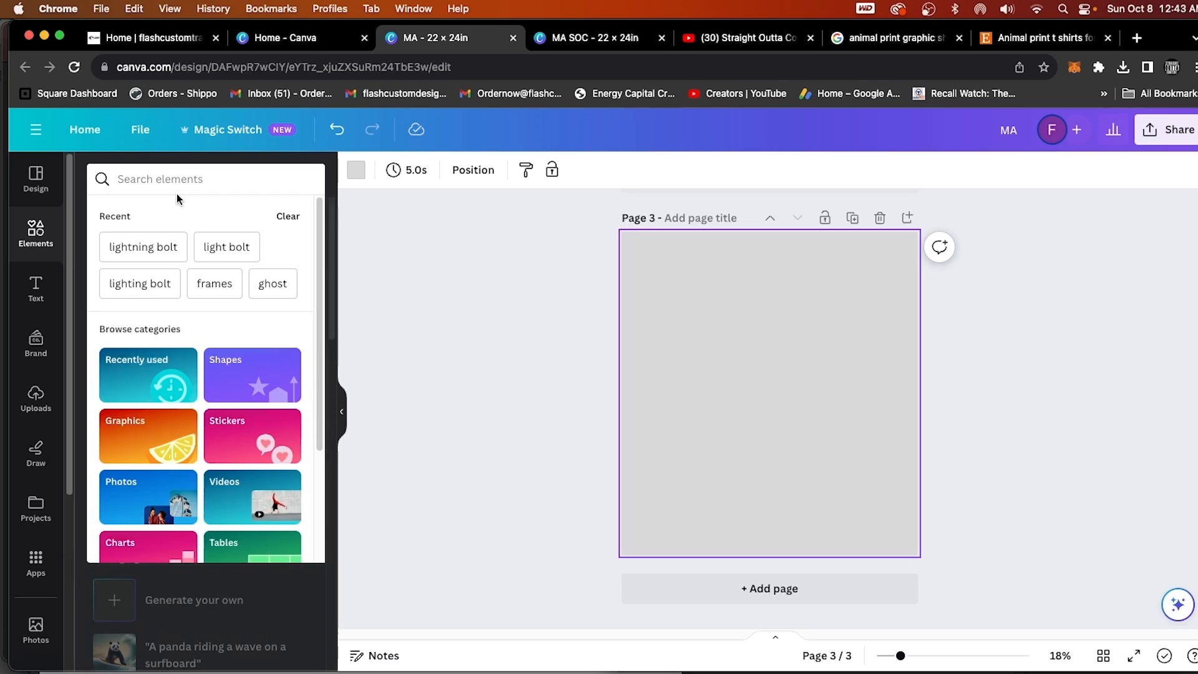
text(frame)
key(Return)
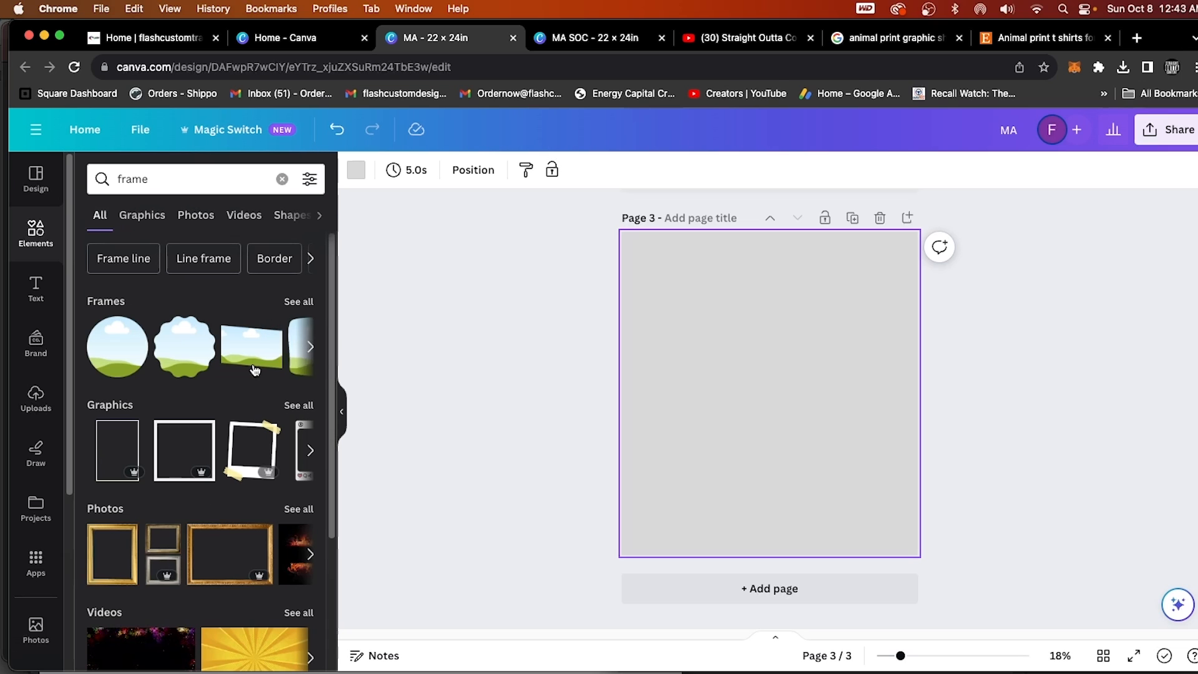
Insert the slanted rectangular frame from the full frames results and enlarge it to span most of page 3's width.
click(290, 300)
click(293, 275)
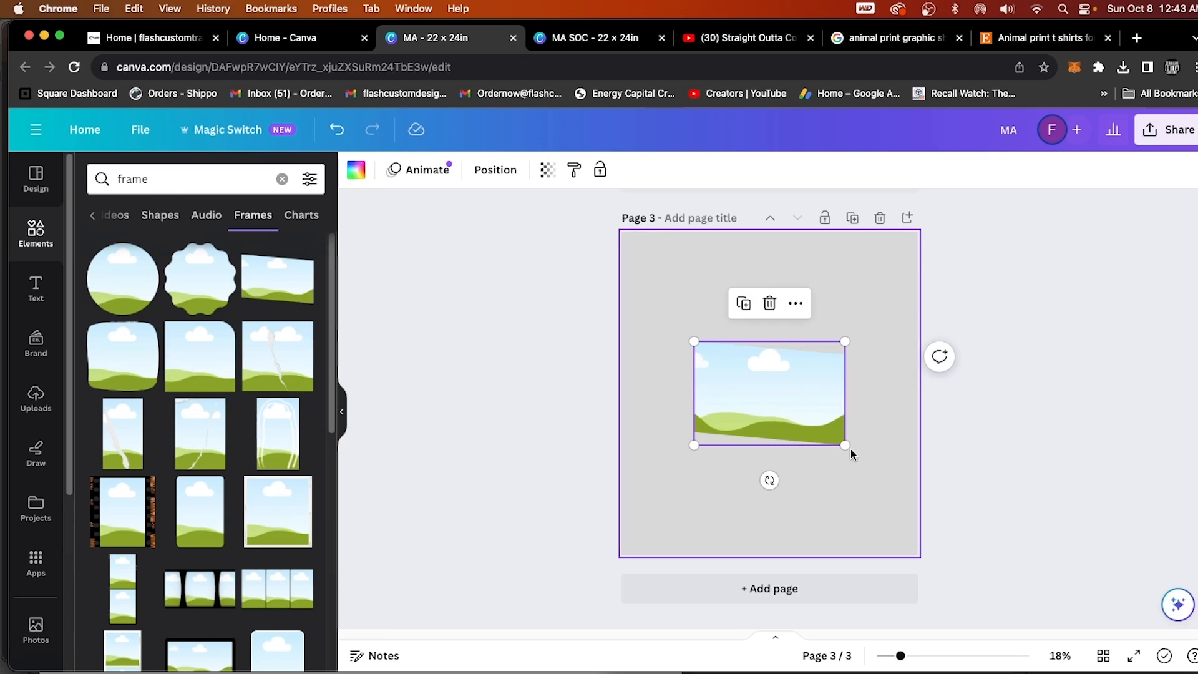
drag(850, 445, 908, 491)
drag(816, 460, 757, 436)
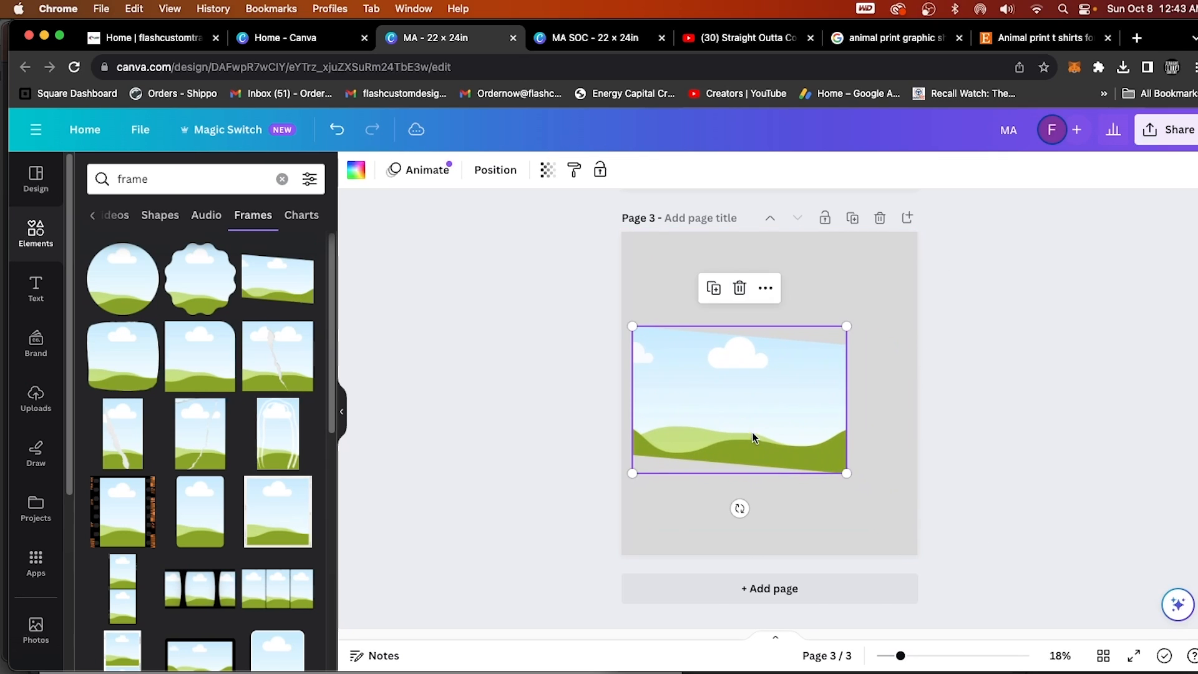
drag(845, 474, 885, 502)
Fill the slanted frame with the brown-and-cream leopard print from the uploads and center it horizontally on the page.
click(36, 400)
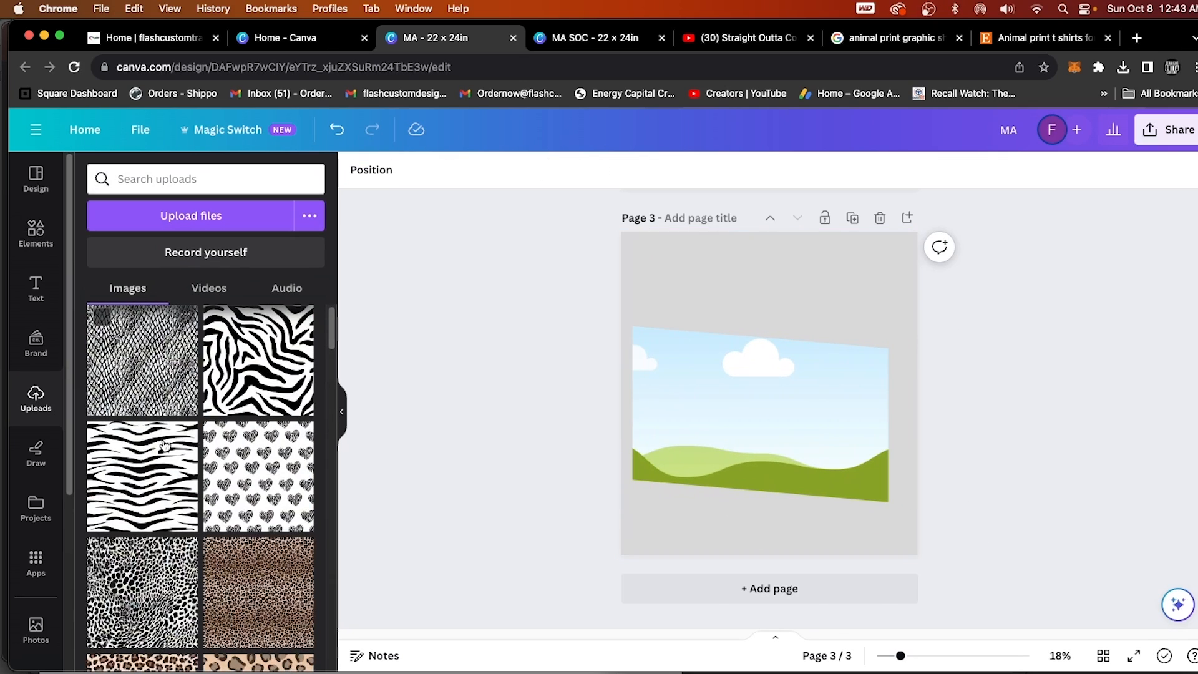
scroll(243, 555, down, 1)
drag(144, 534, 740, 445)
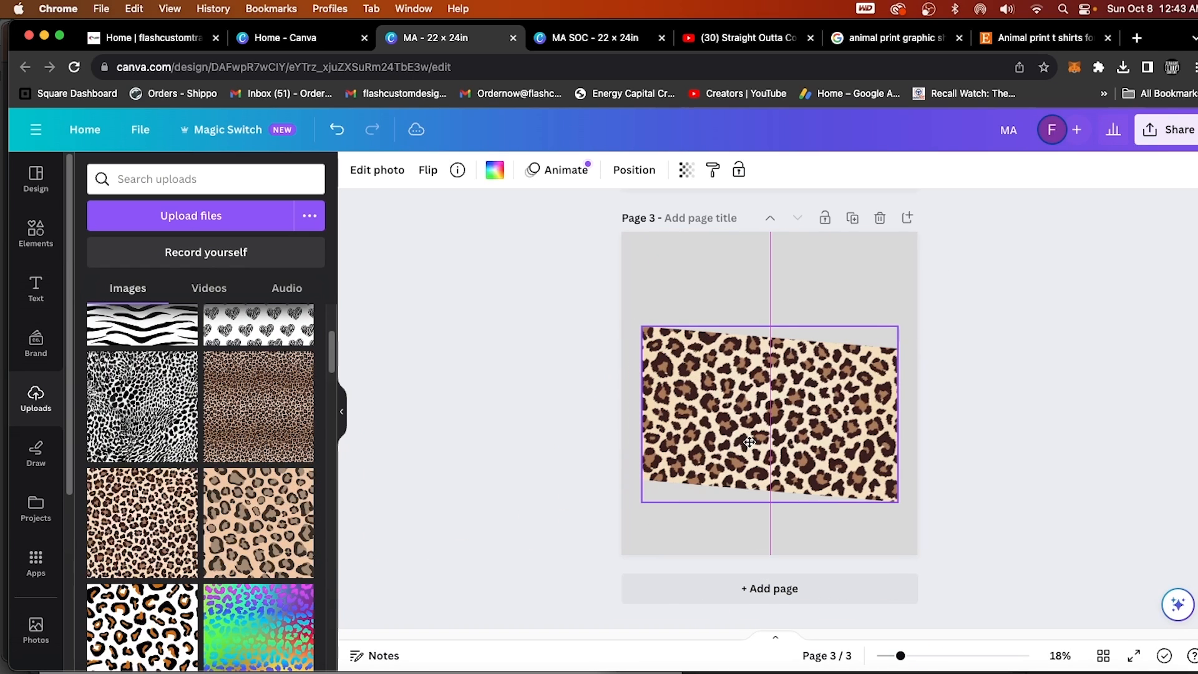
Add the text "DAD", enlarge it to about size 481 and center it over the leopard print frame.
click(36, 288)
click(206, 222)
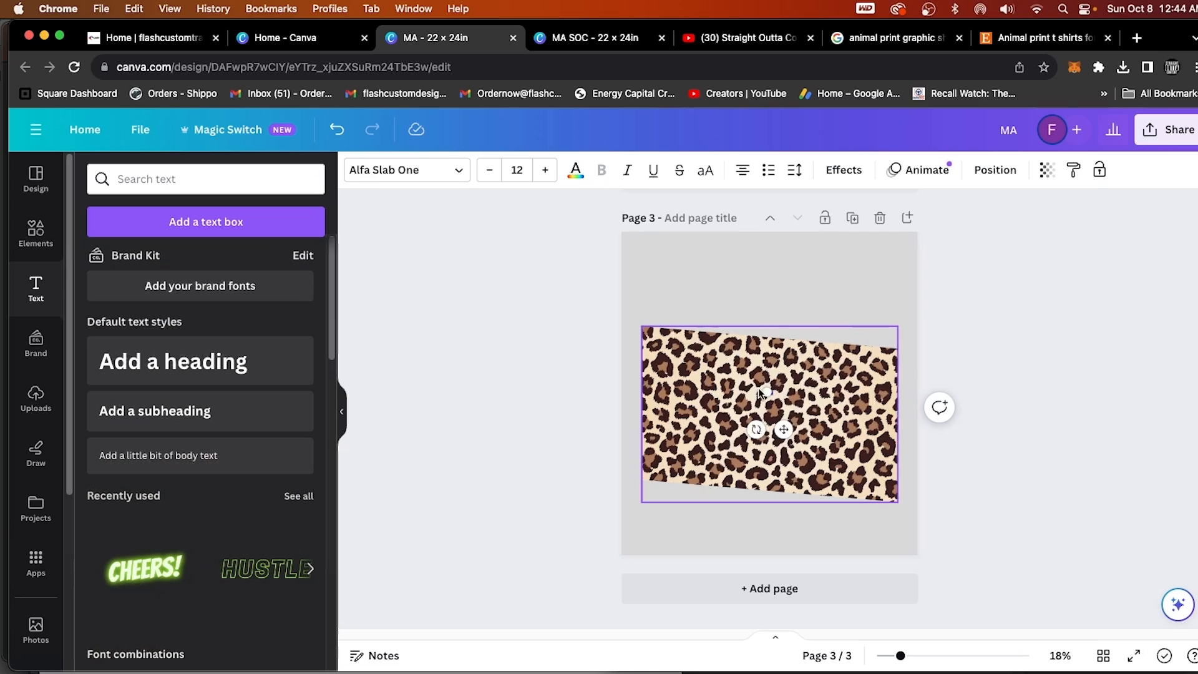
drag(724, 360, 803, 428)
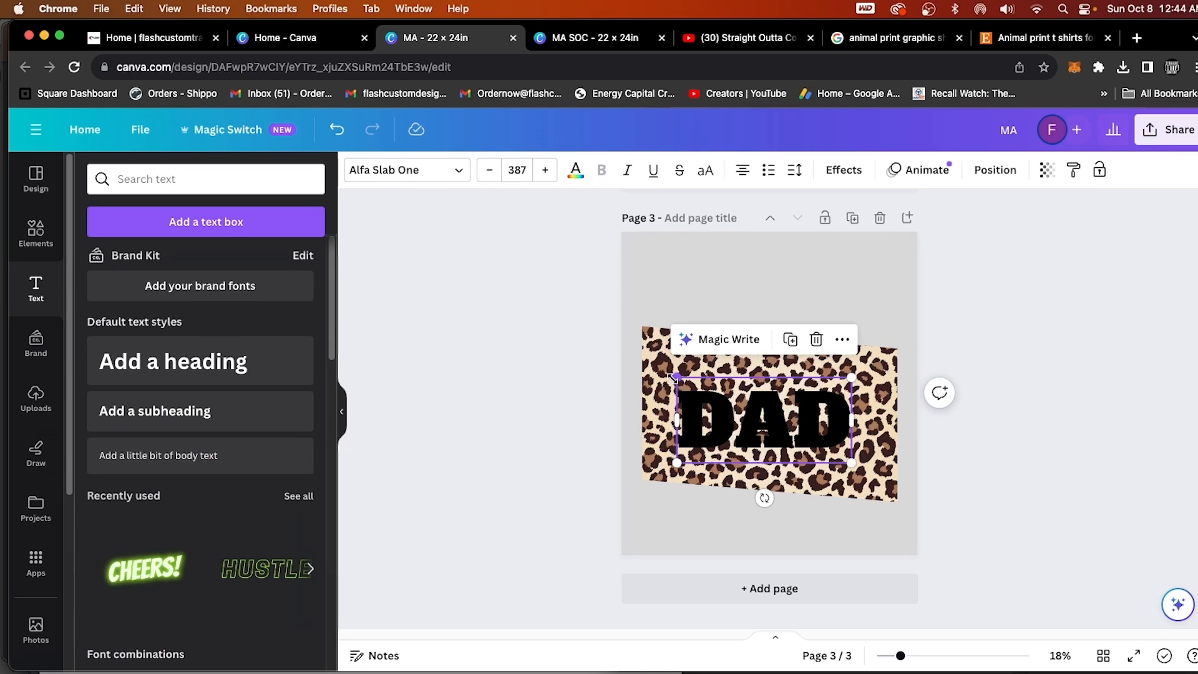
drag(674, 378, 633, 356)
drag(736, 422, 761, 426)
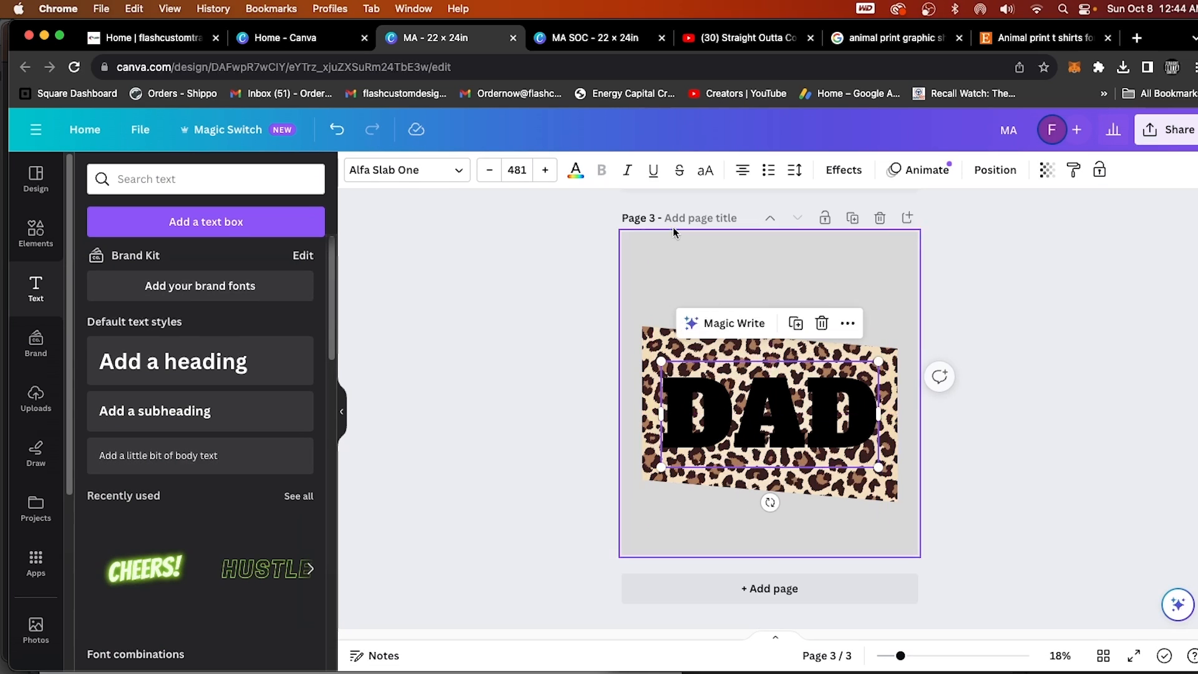
Try the recently used Brim Narrow Combined fonts on the DAD text and apply the third variant.
click(460, 170)
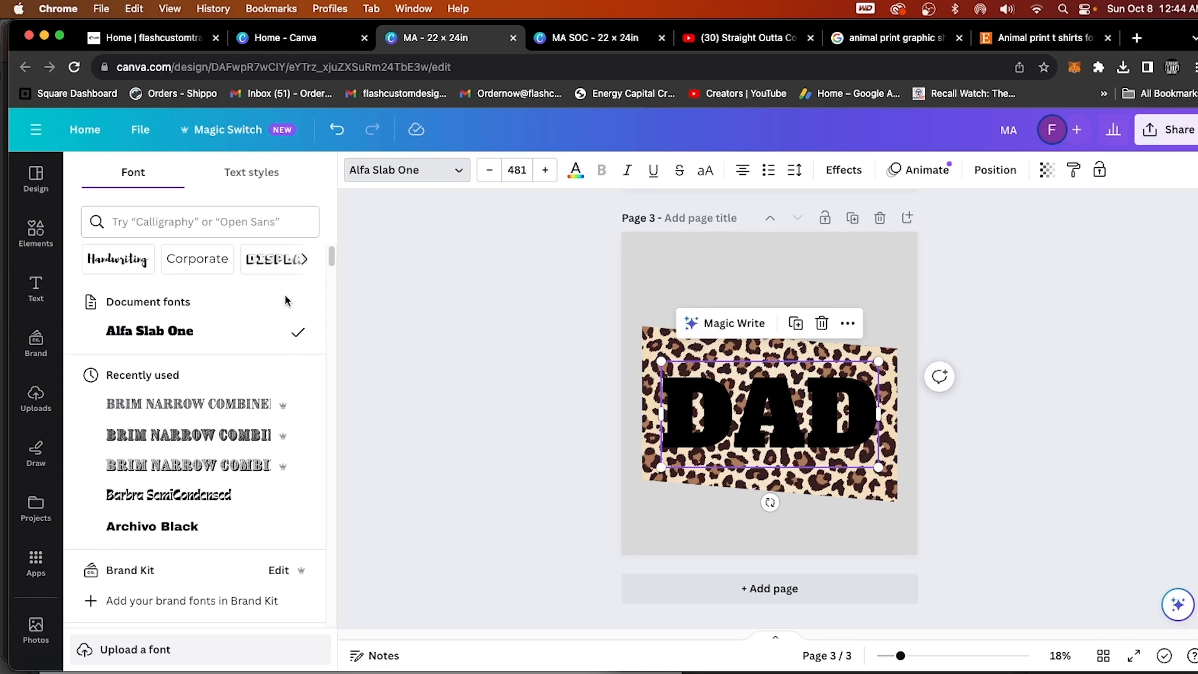
click(229, 406)
click(228, 435)
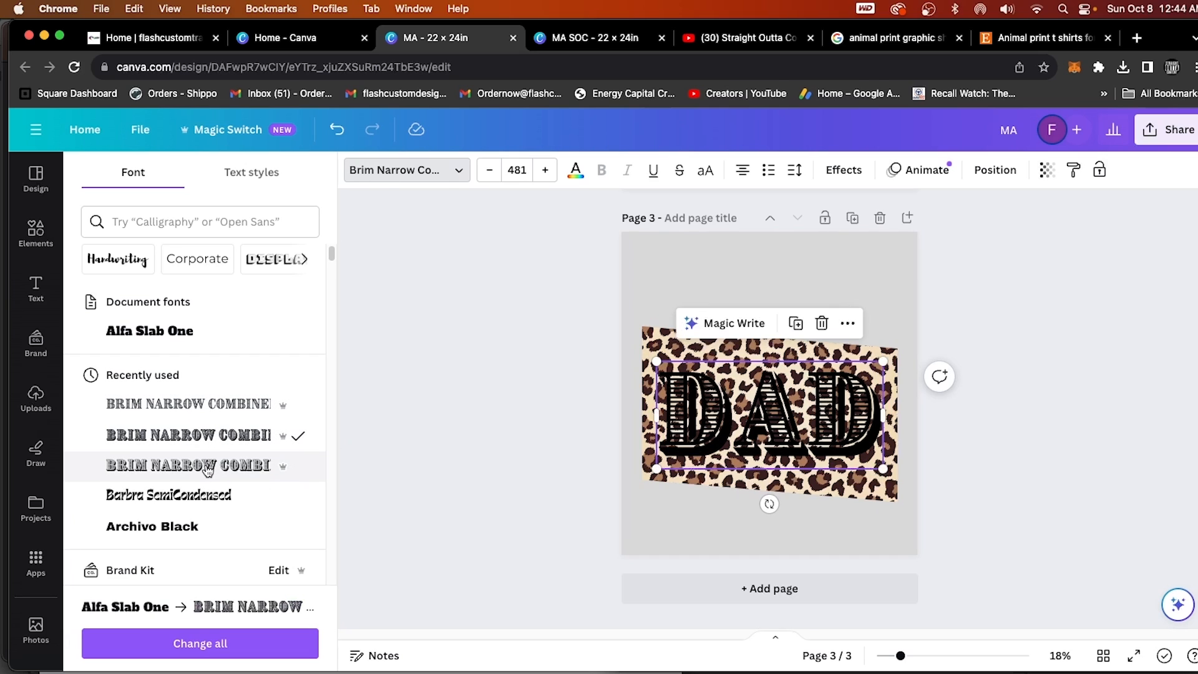
click(208, 469)
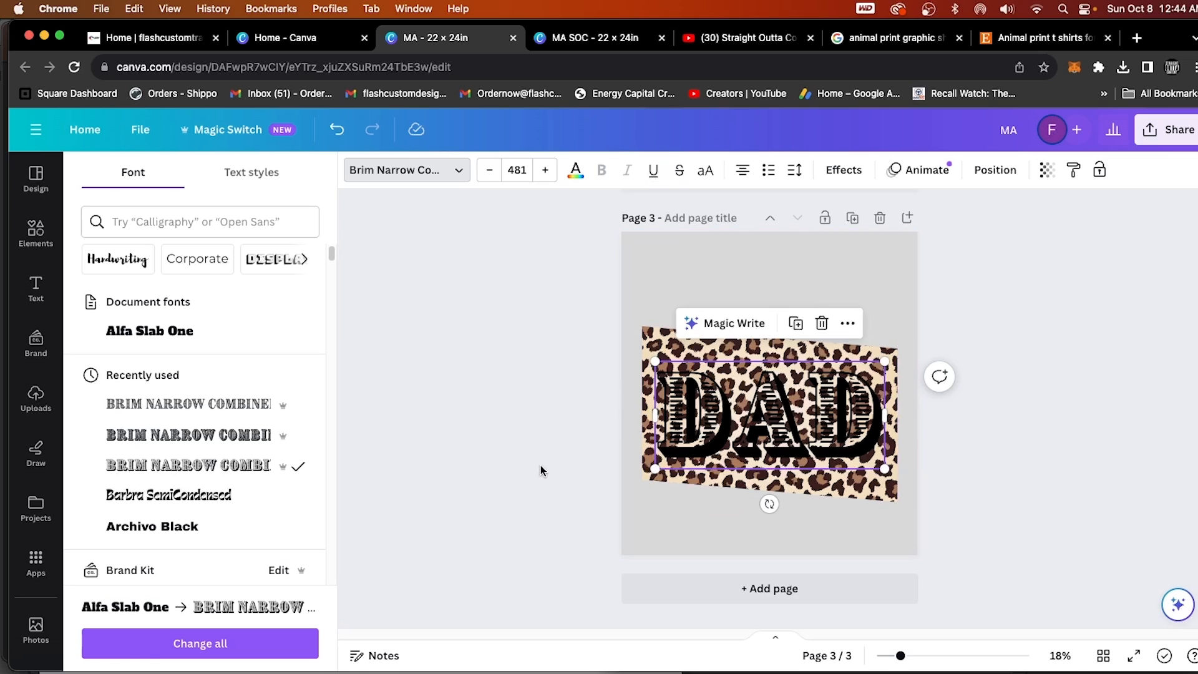
Change the DAD text color to white and keep the text selected.
click(706, 443)
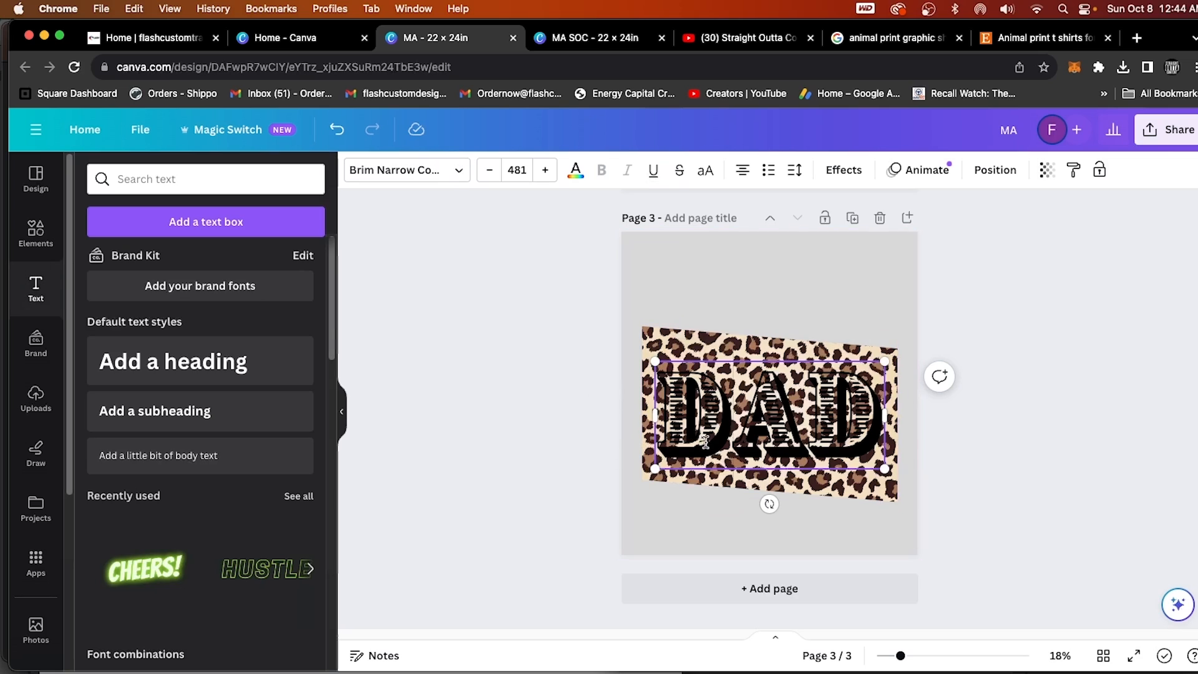
click(577, 177)
click(303, 589)
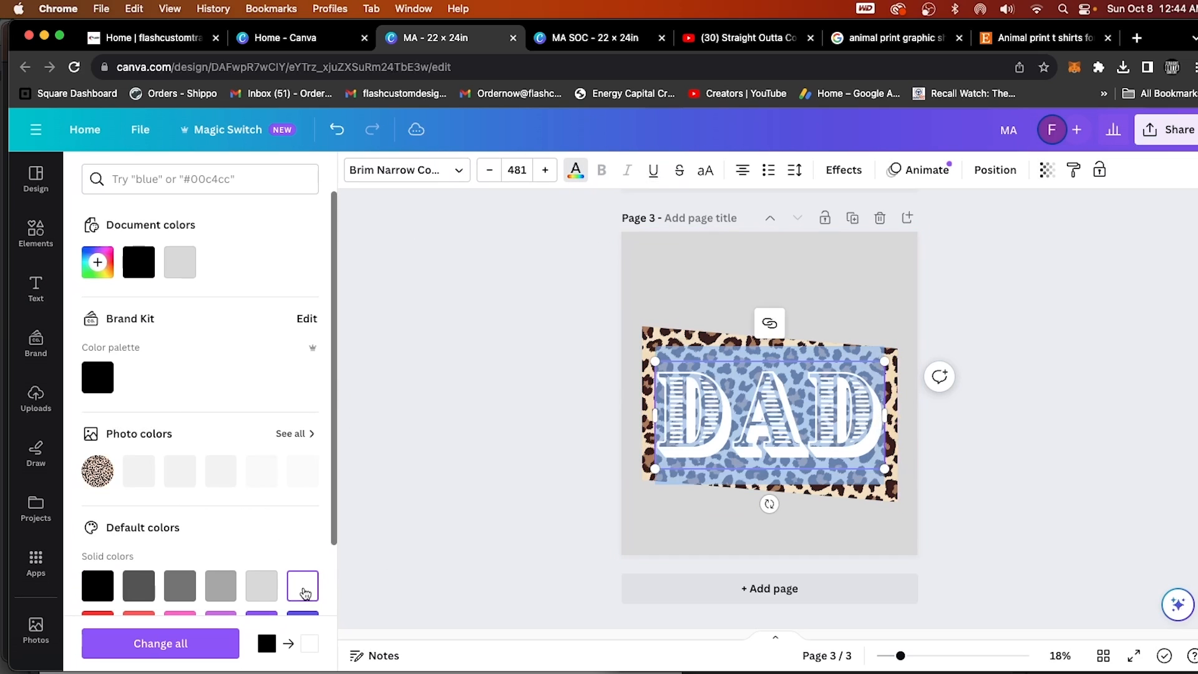
click(484, 471)
click(805, 409)
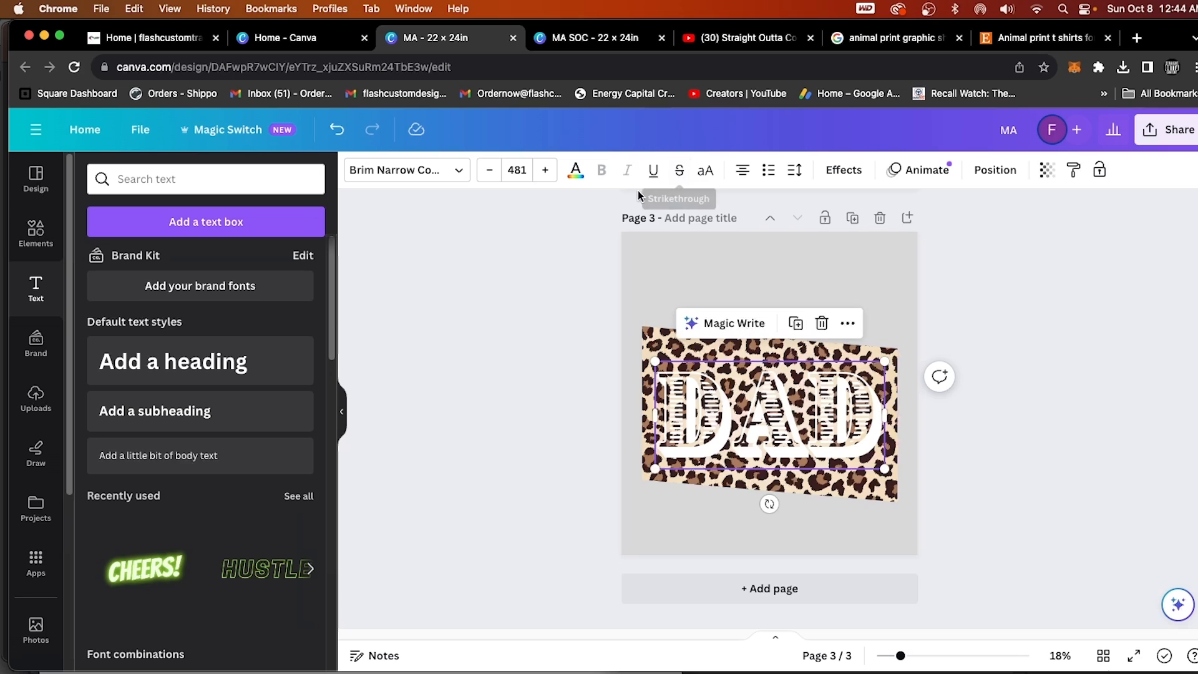
Change the DAD text color on page 3 to black and deselect the text.
click(576, 170)
click(97, 585)
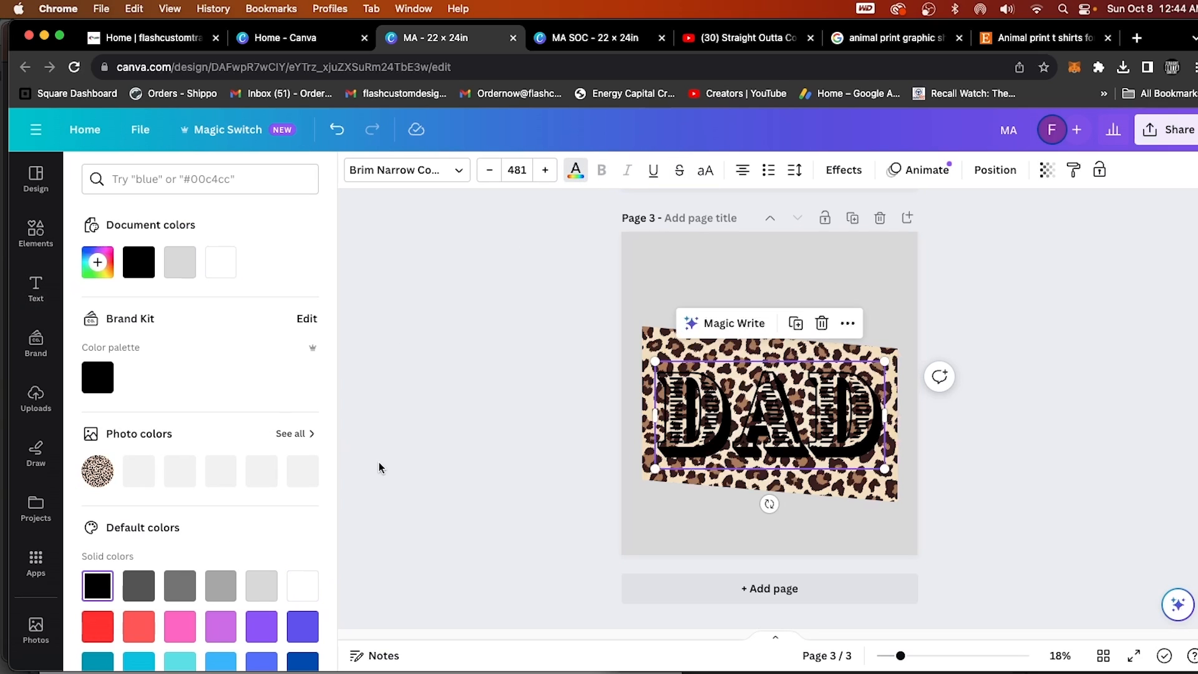
click(504, 443)
Set the background of page 3, behind the DAD design, to black.
click(892, 279)
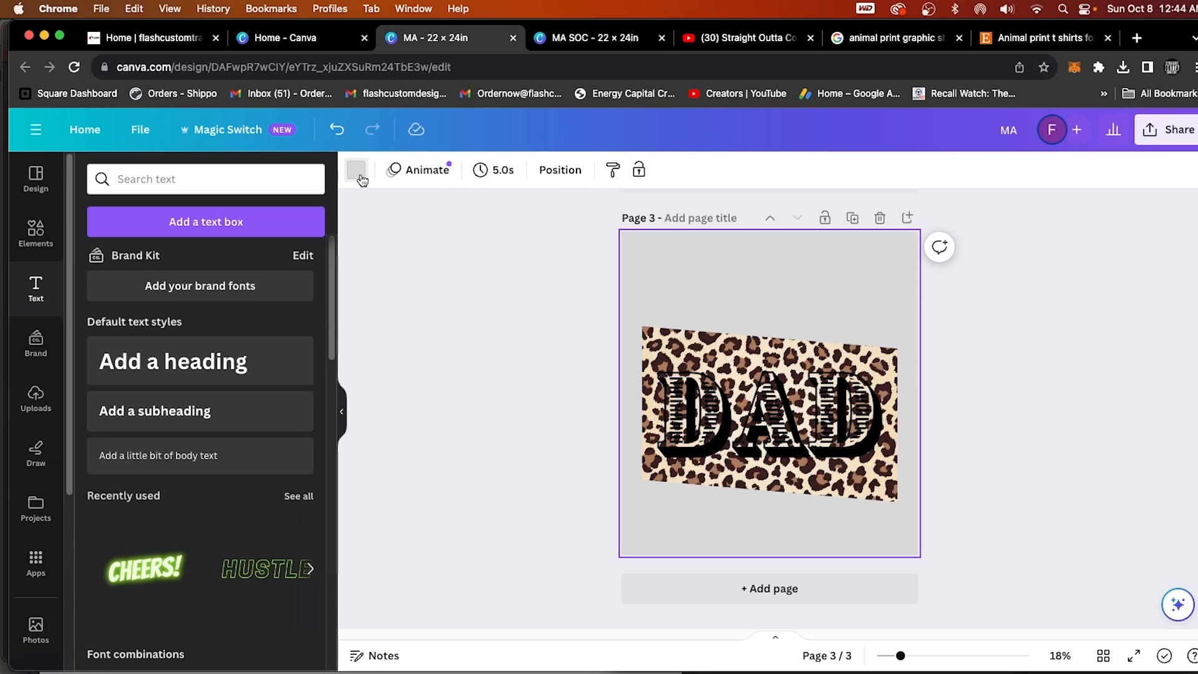
click(356, 170)
click(114, 583)
click(1070, 455)
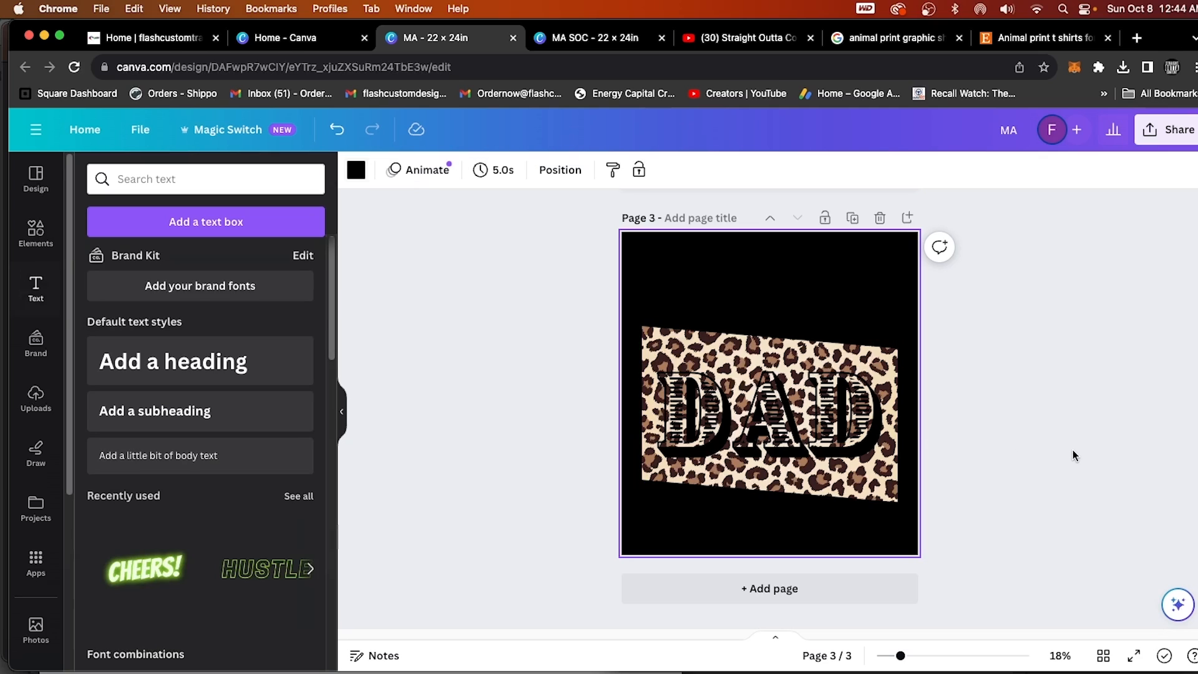
Set the background of page 2, behind the MAMA lightning bolt design, to black.
scroll(1052, 490, up, 5)
click(902, 455)
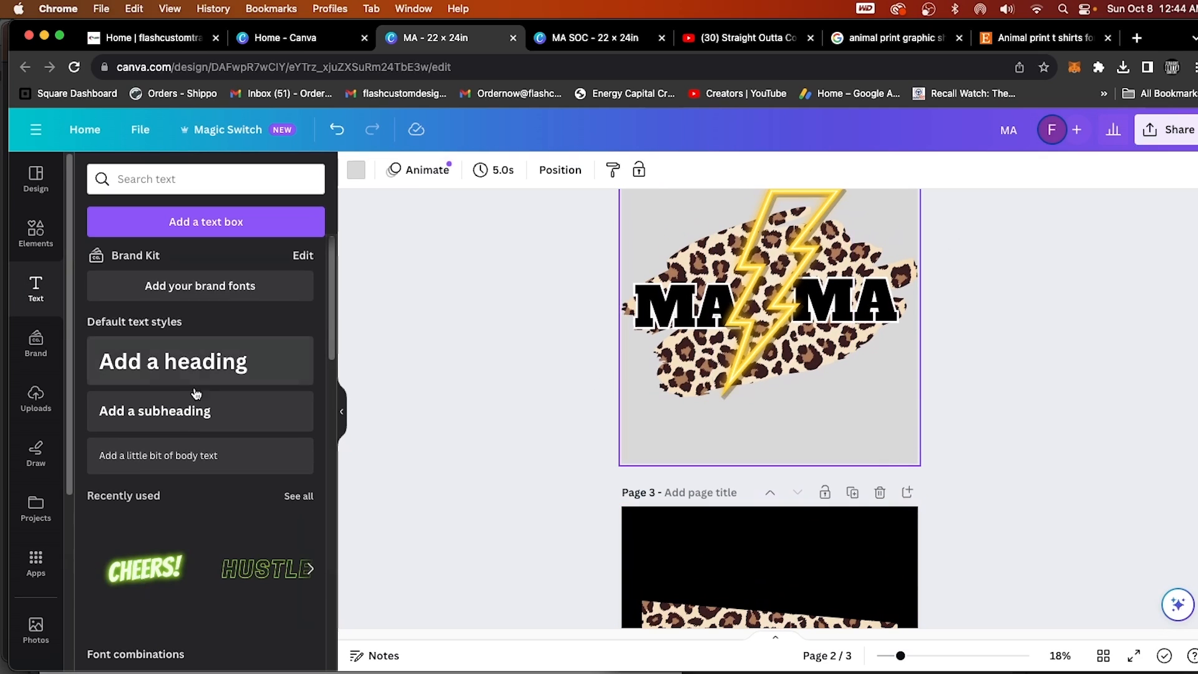
click(355, 176)
click(97, 377)
scroll(976, 546, down, 4)
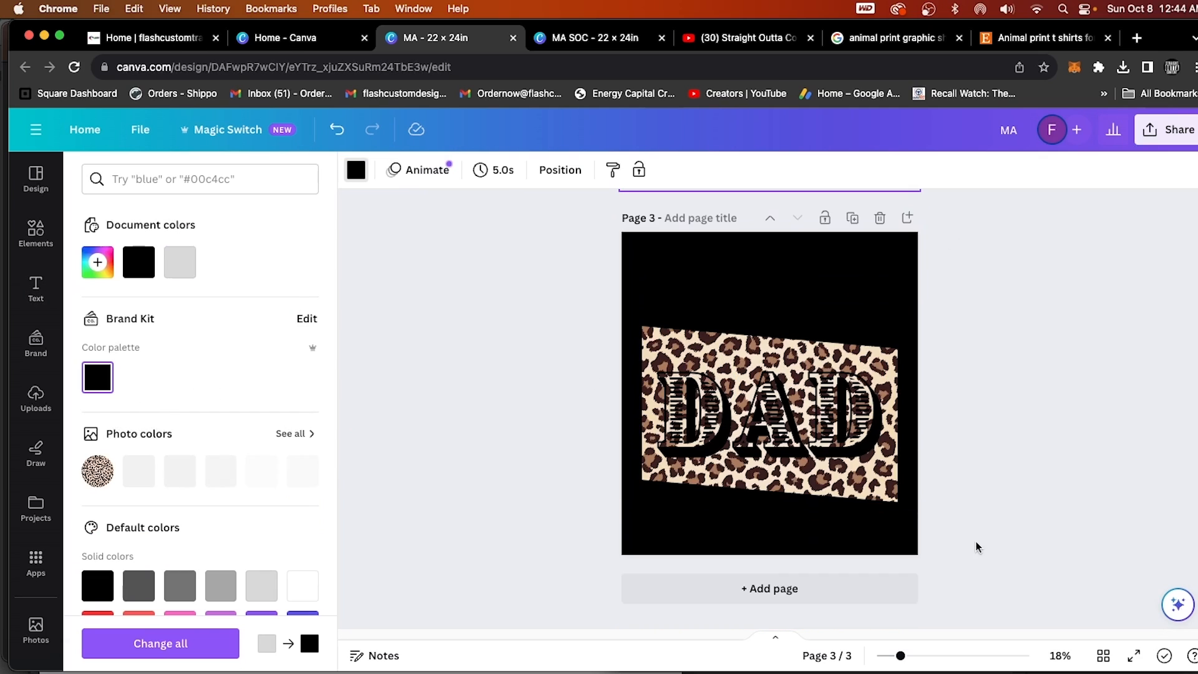
scroll(973, 543, up, 8)
scroll(966, 540, up, 2)
scroll(973, 541, down, 8)
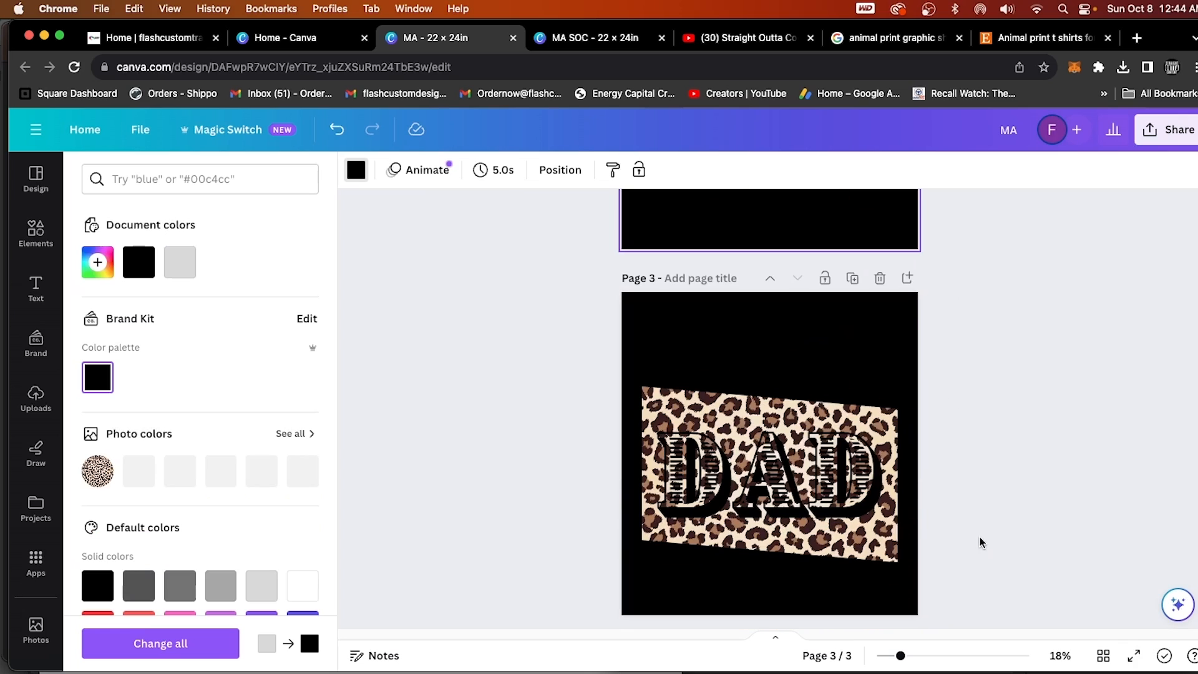
Apply the Outline effect with a white outline color to the DAD text on page 3.
click(863, 500)
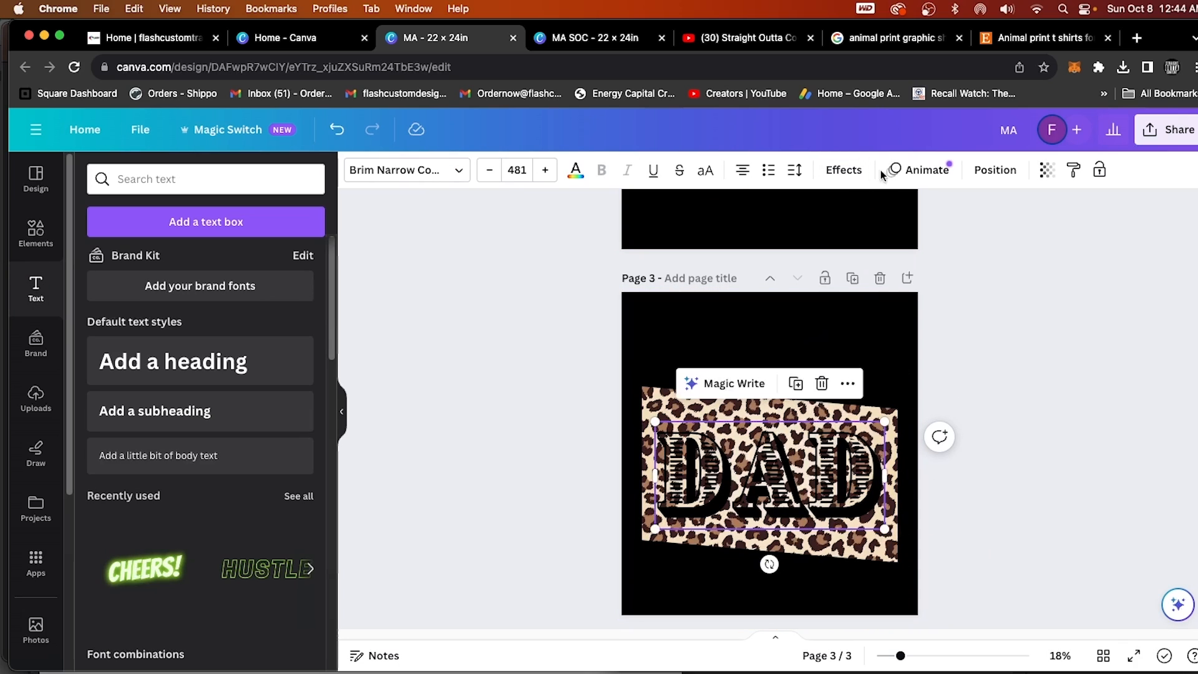
click(842, 172)
click(273, 384)
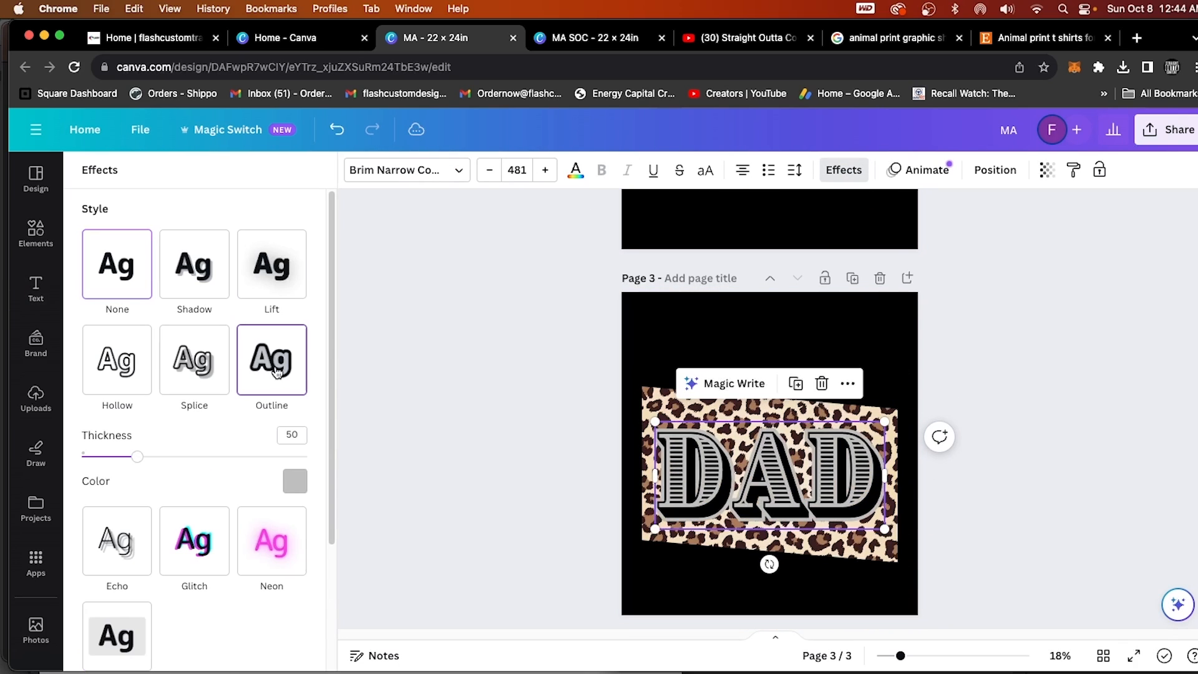
click(294, 479)
click(949, 541)
Open the design's download settings and choose PNG as the file type.
scroll(949, 540, up, 10)
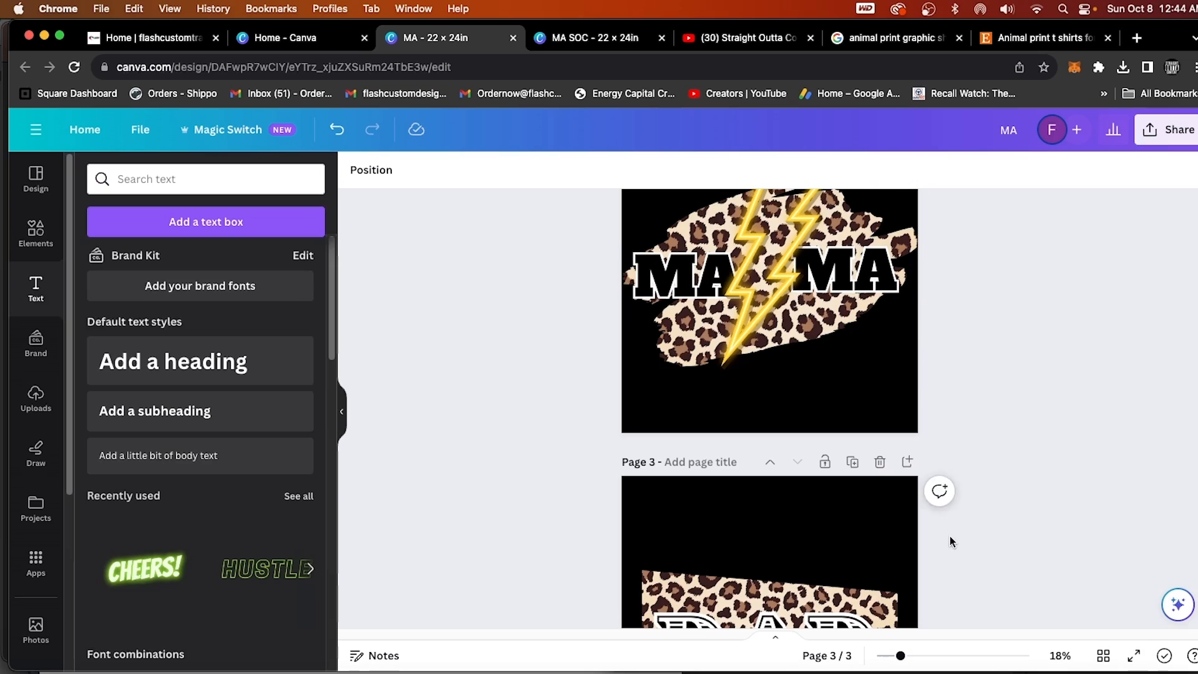
scroll(1069, 402, up, 3)
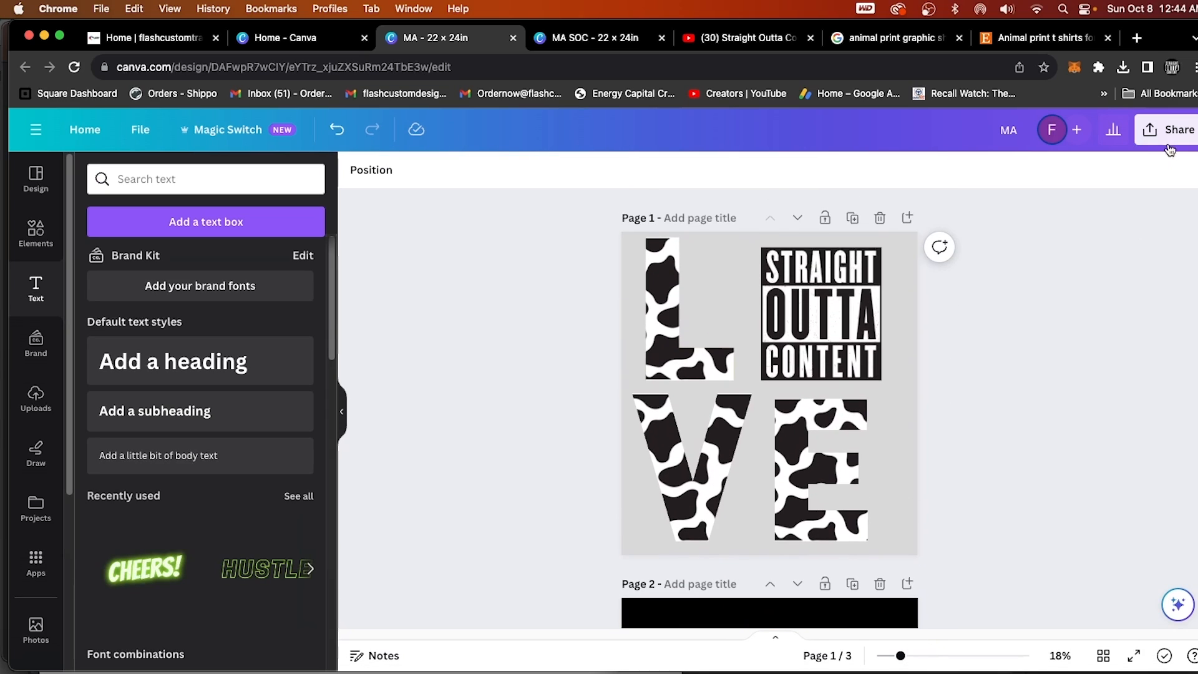
click(1167, 129)
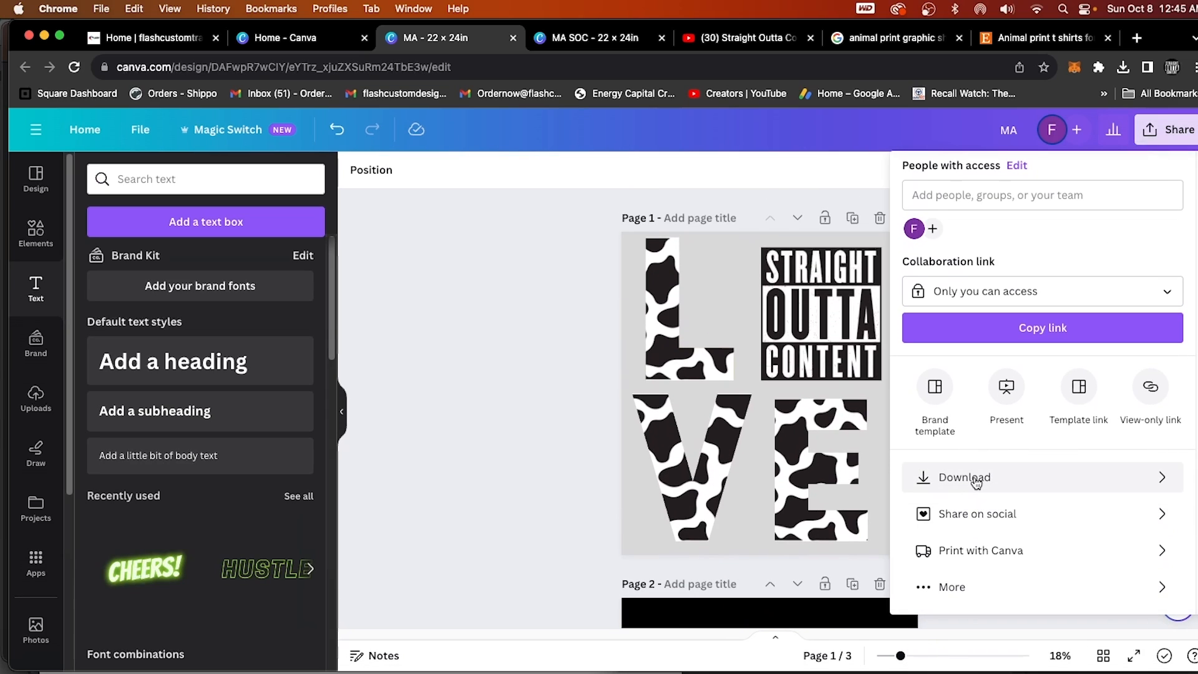
click(977, 479)
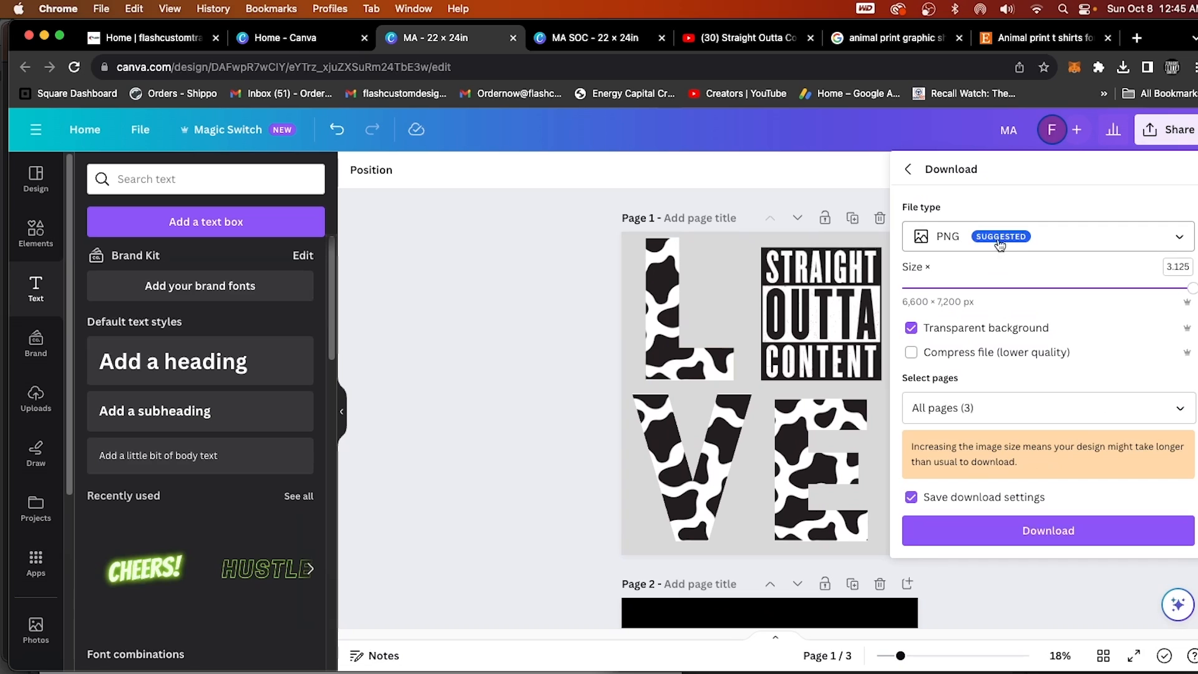
click(938, 242)
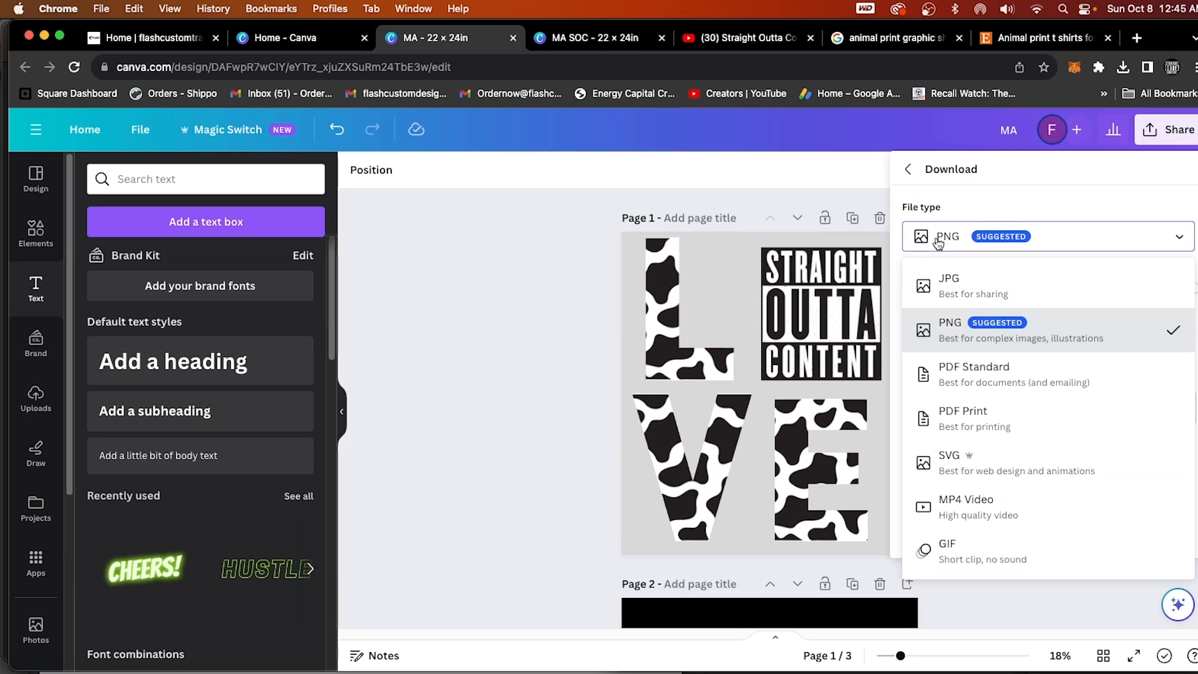
click(922, 330)
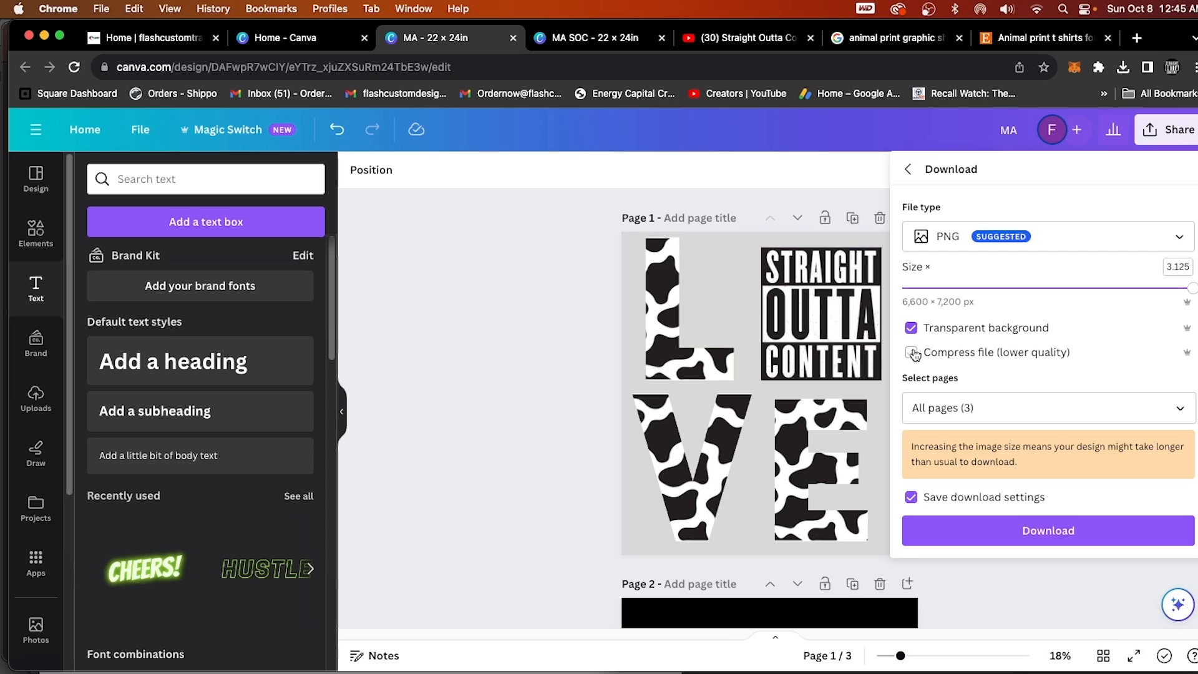
Limit the download to pages 2 and 3 and download them.
click(943, 411)
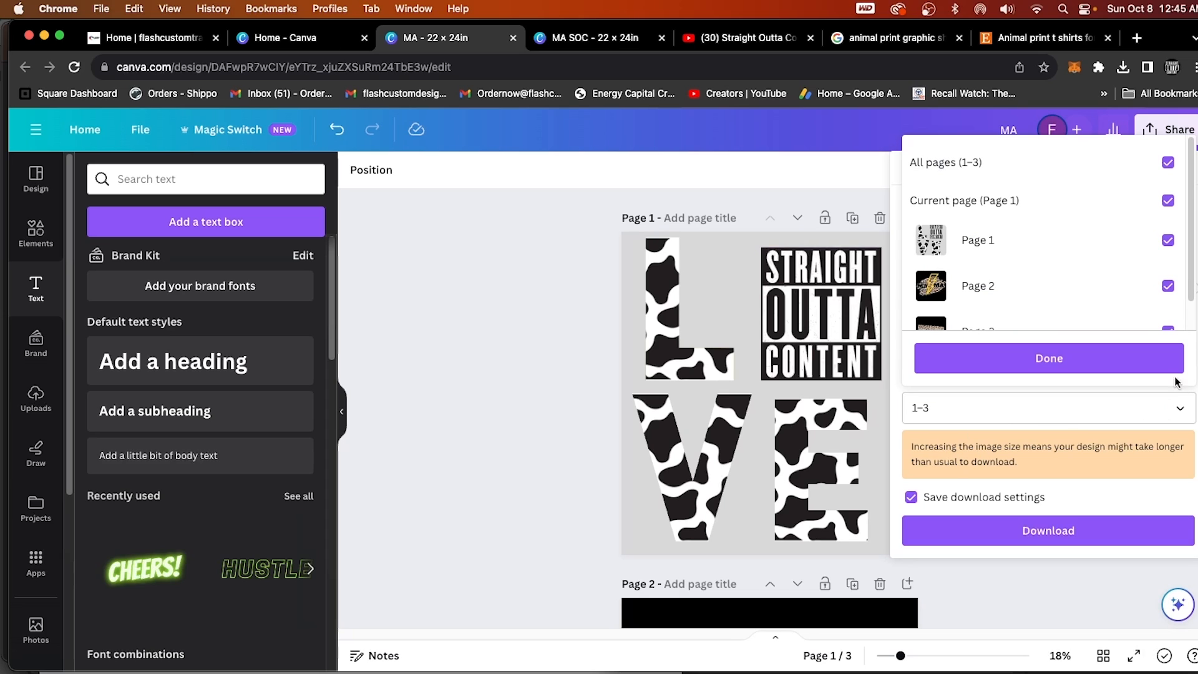
click(1169, 162)
scroll(1150, 262, down, 1)
click(1169, 255)
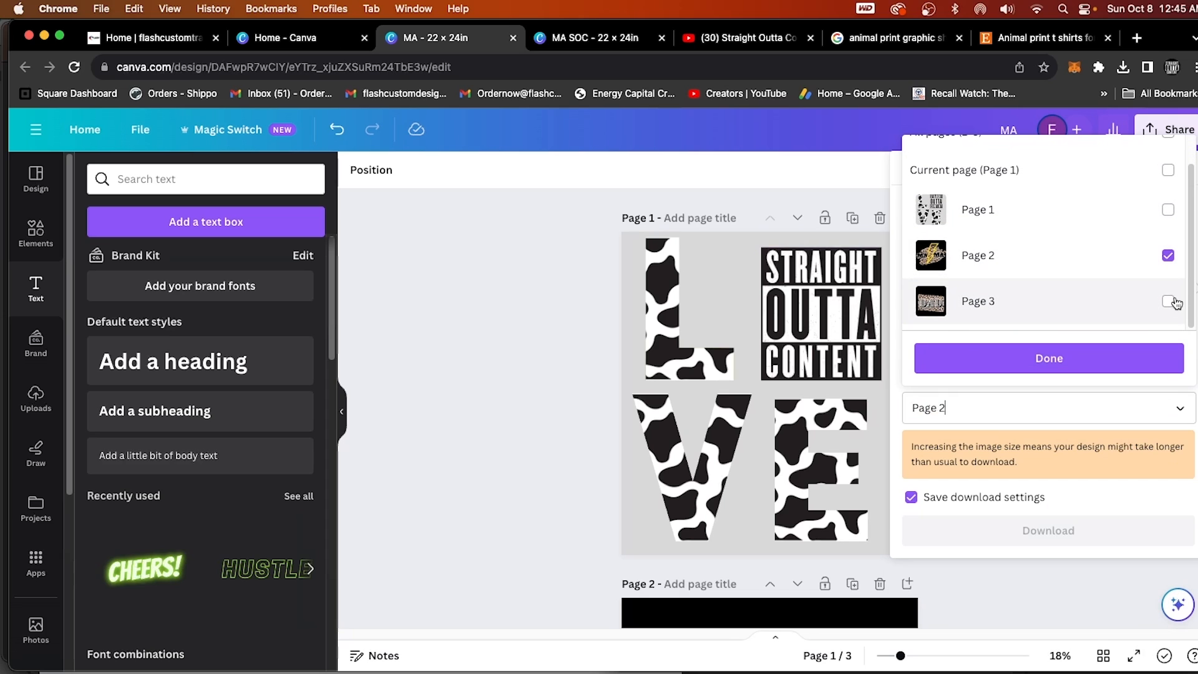
click(1168, 301)
click(1049, 358)
click(1048, 529)
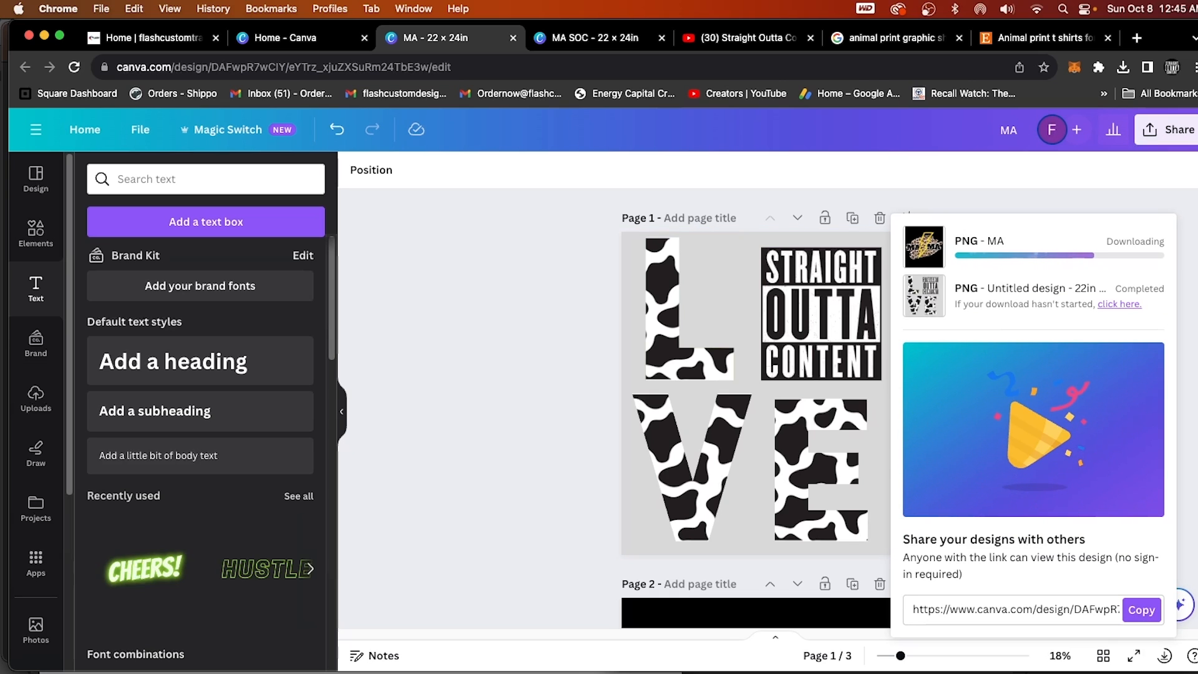
Switch to Adobe Illustrator and move the cow print LOVE image to the right to free canvas space.
click(850, 652)
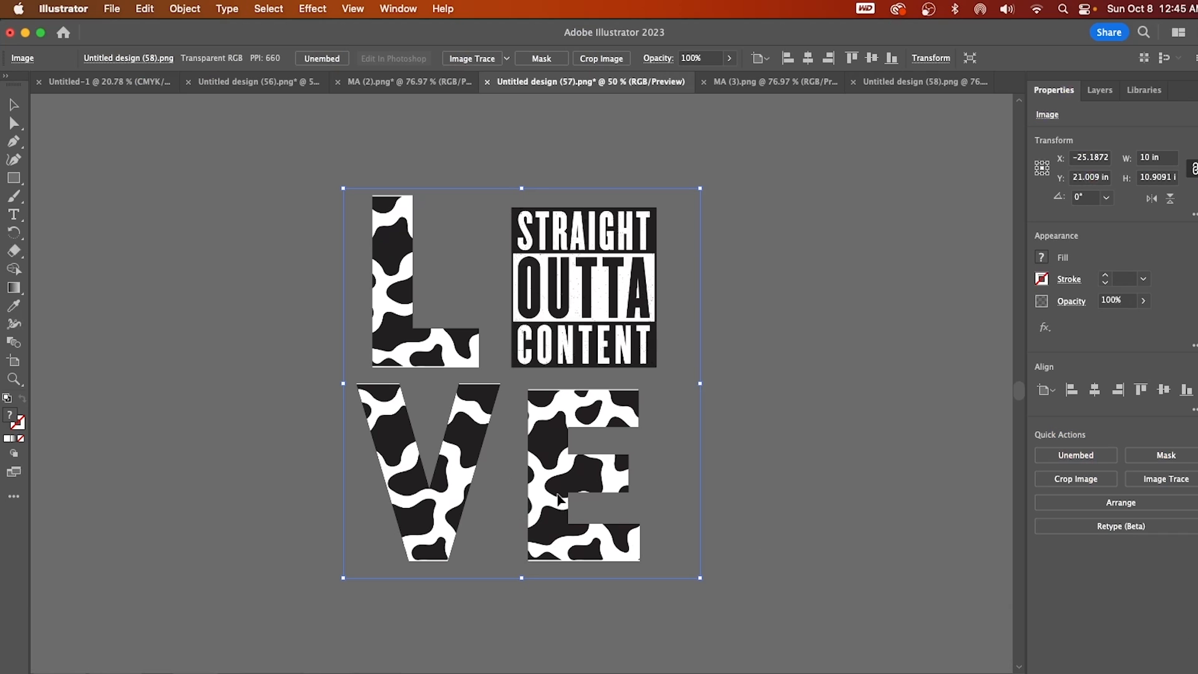
drag(558, 499, 850, 488)
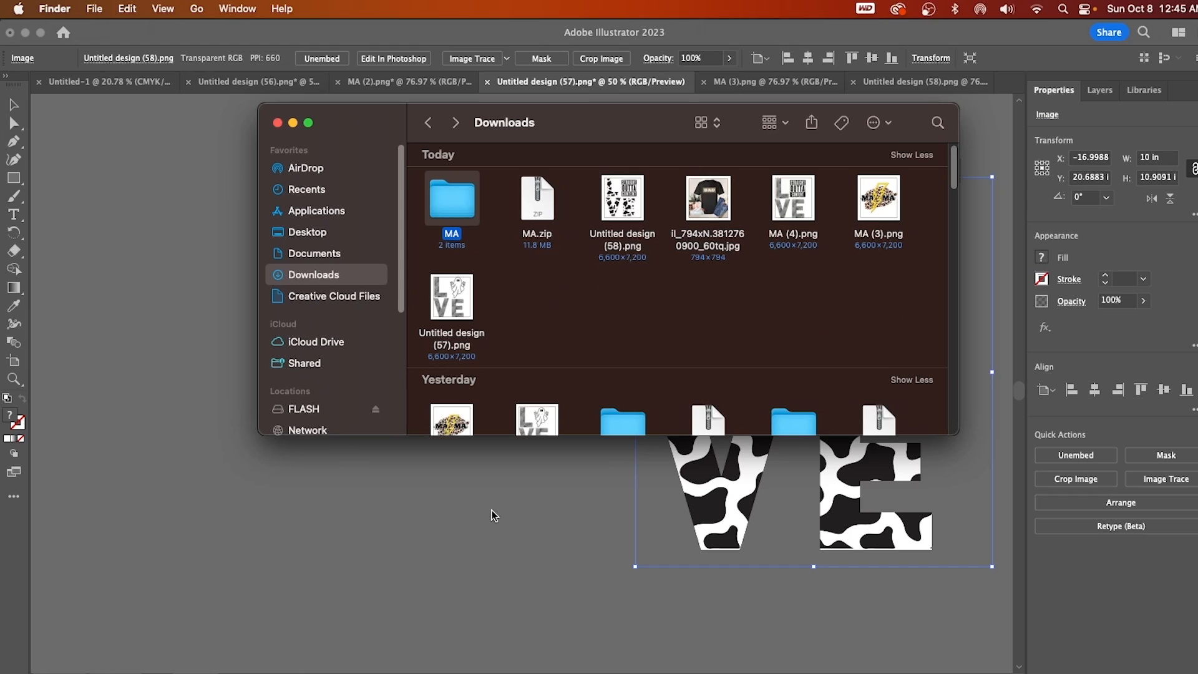
Try to bring 3.png and 2.png from the MA folder in Downloads directly into the Illustrator document.
double_click(462, 208)
drag(621, 257, 441, 196)
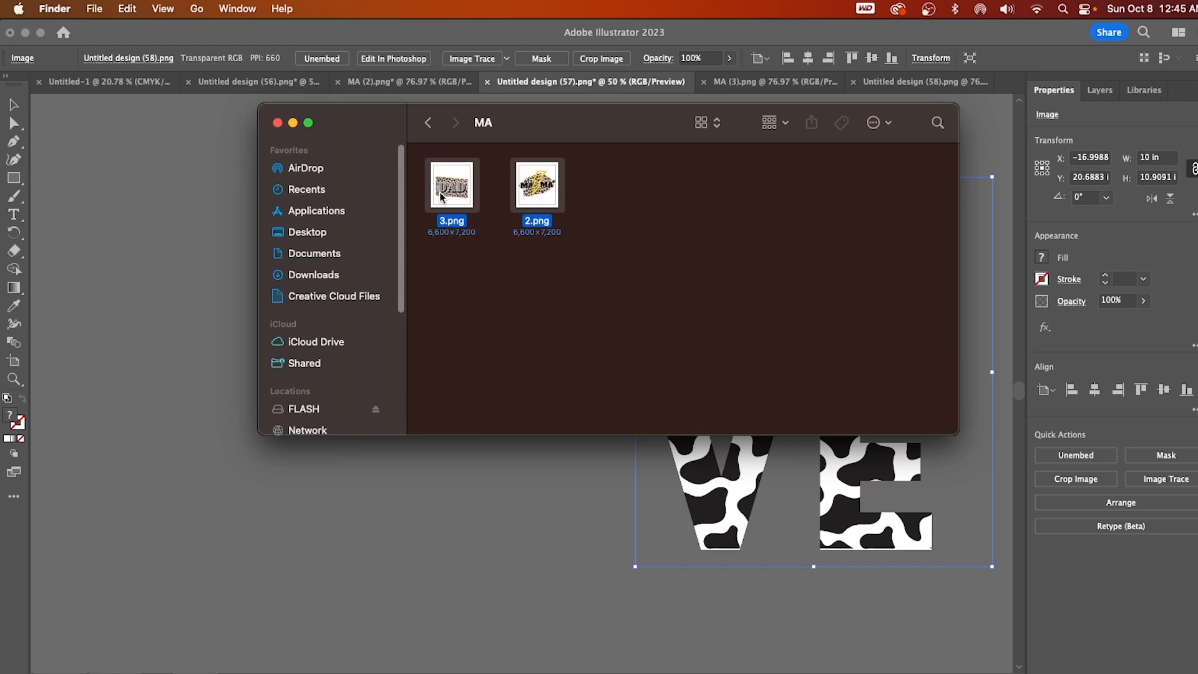
drag(538, 194, 533, 517)
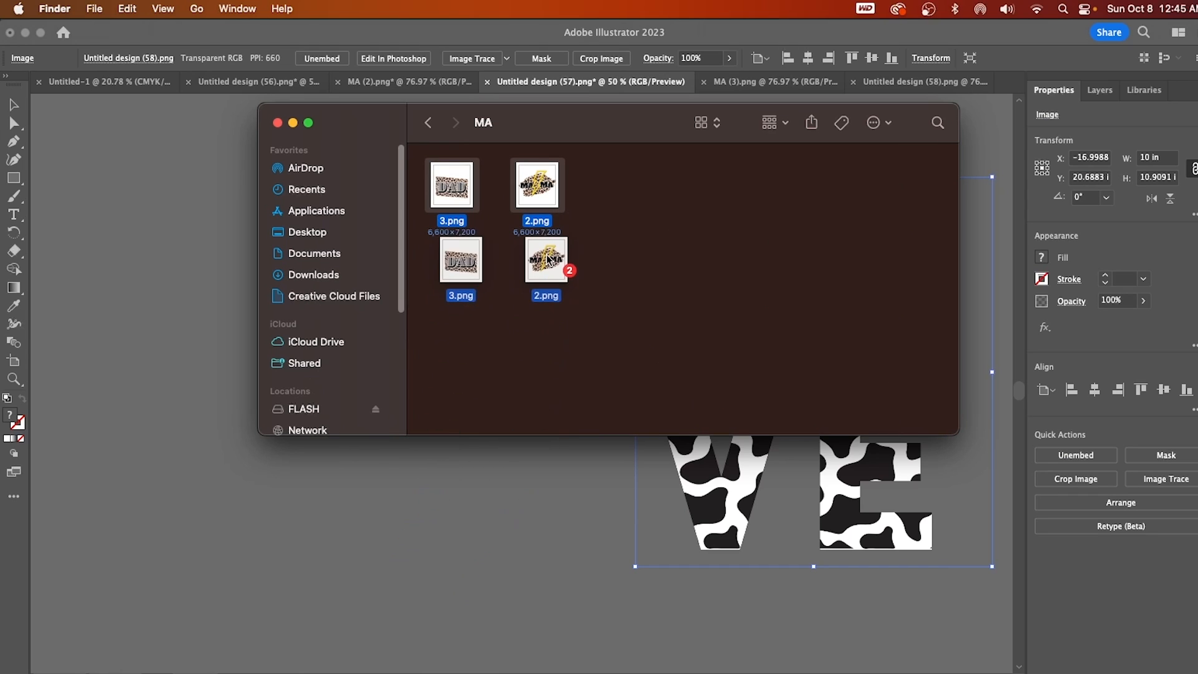
click(200, 284)
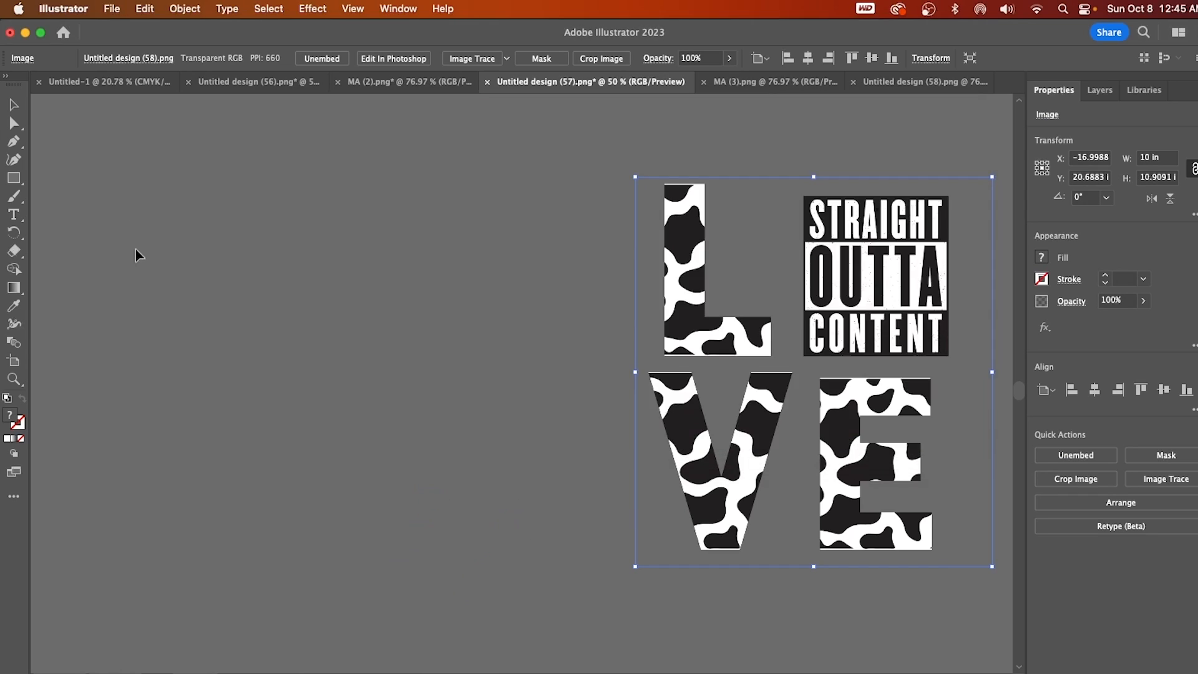
Open the downloaded 3.png and 2.png files as documents in Illustrator.
click(113, 8)
click(118, 65)
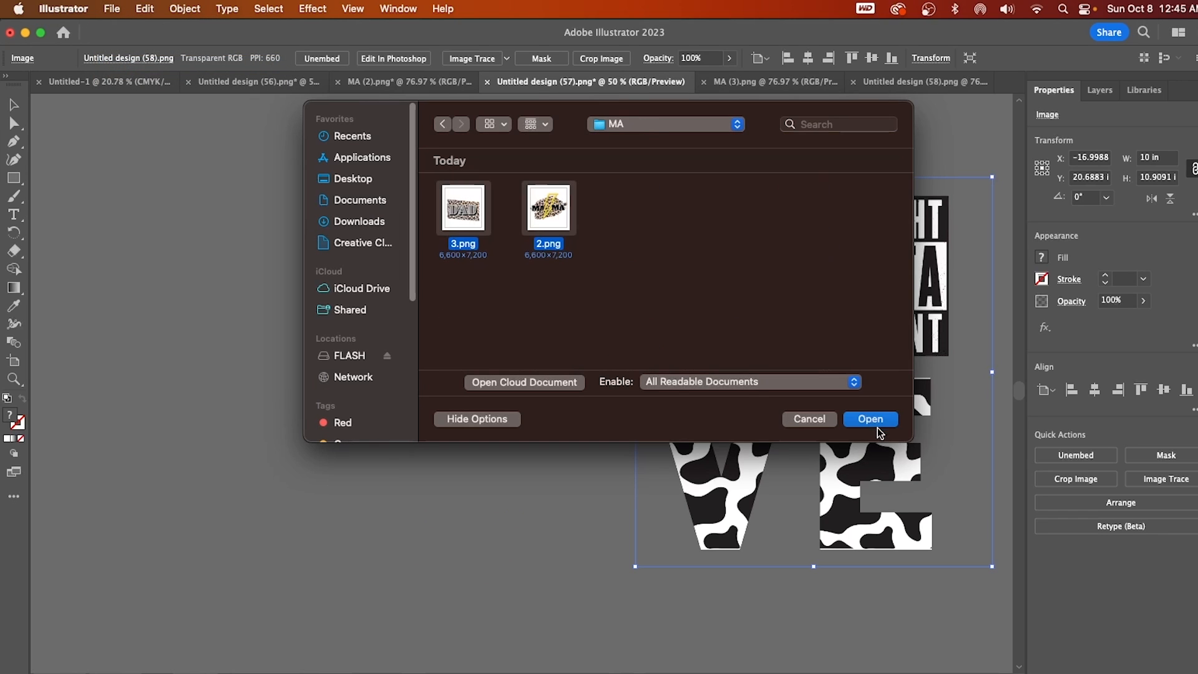
click(877, 423)
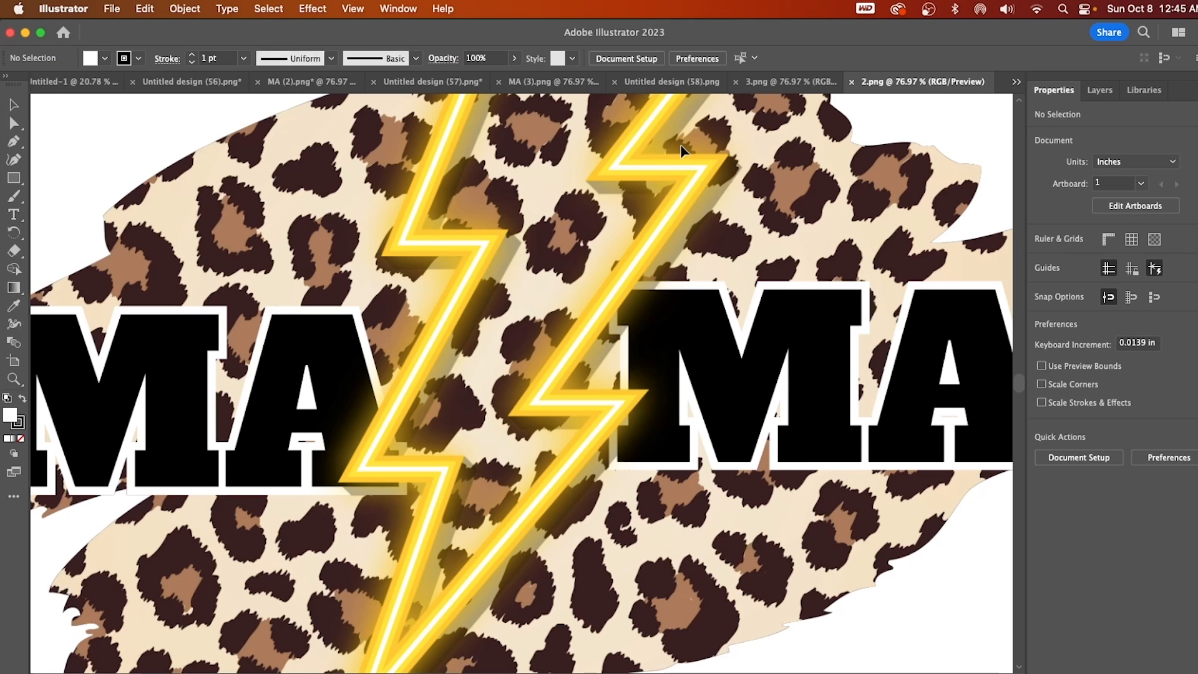
Transfer the MAMA image from 2.png and the DAD image from 3.png into the Untitled design (57) document.
drag(683, 156, 410, 351)
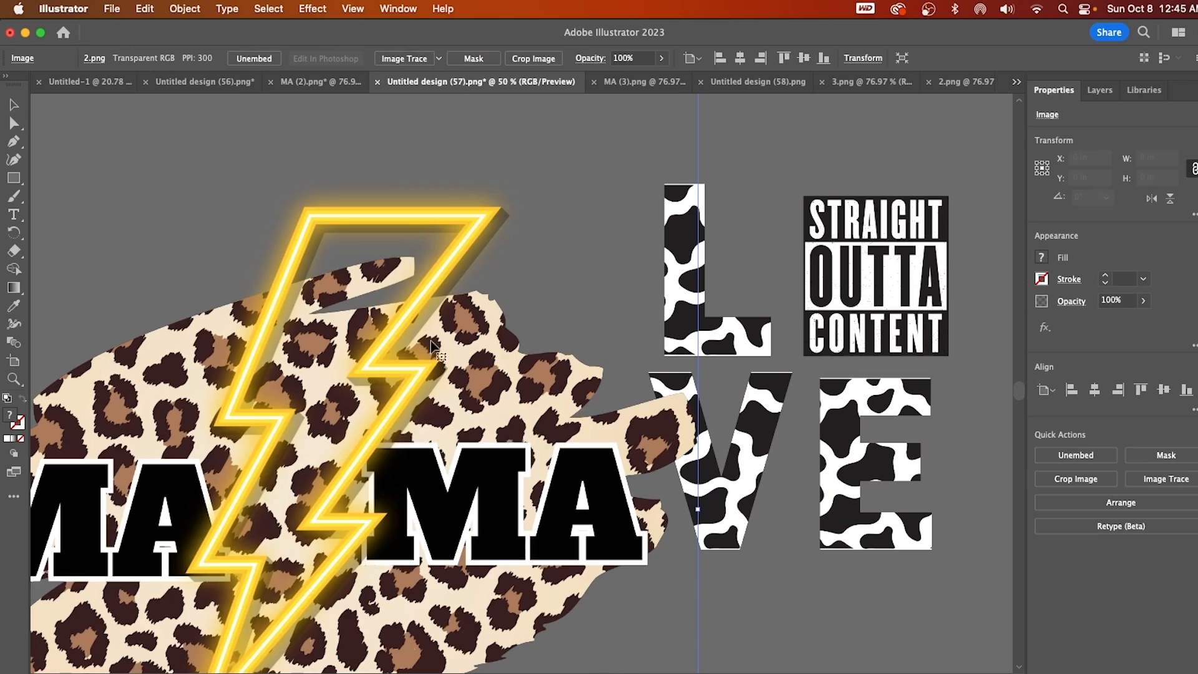
click(940, 82)
click(827, 86)
drag(484, 127, 504, 216)
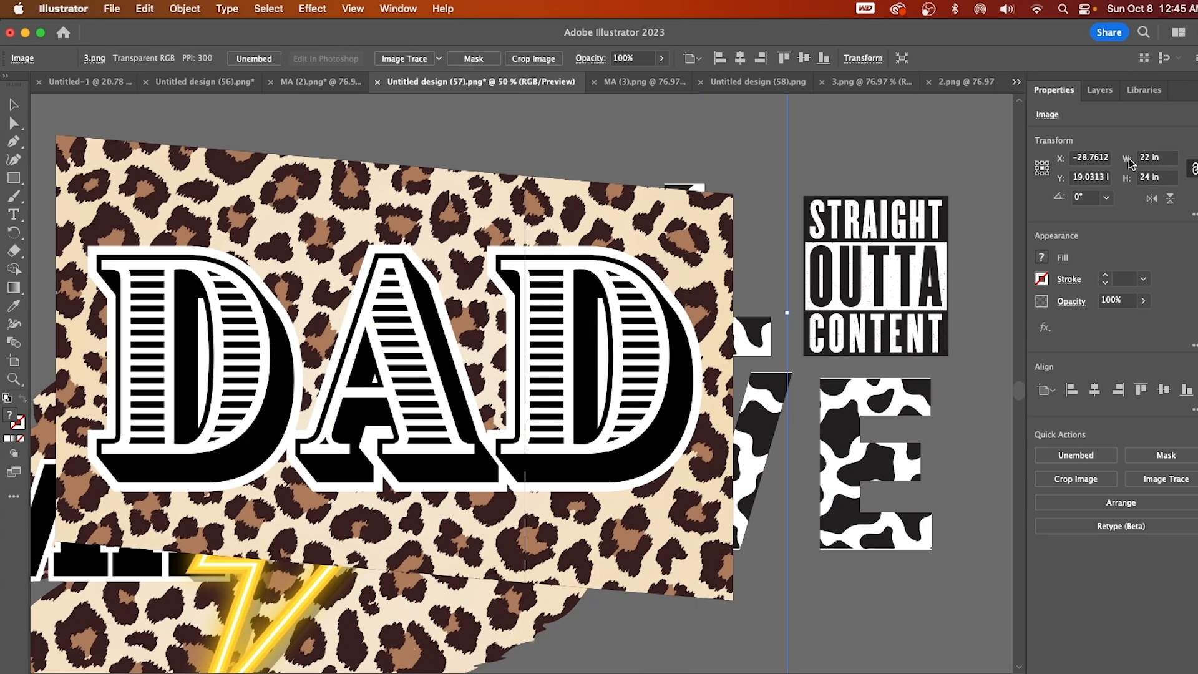
Scale the DAD image proportionally to a width of 10 in and move it up and left on the canvas.
text(10)
key(Return)
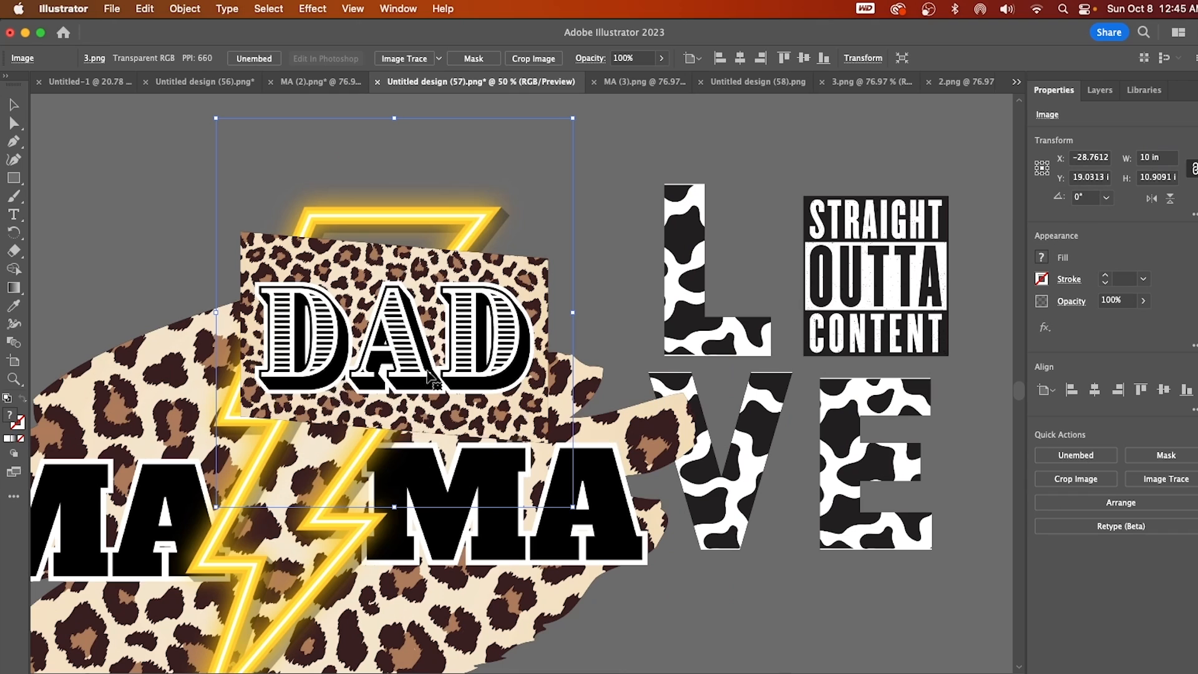
drag(512, 375, 342, 323)
Scale the MAMA image proportionally to a width of 10 in and move it clear of the DAD image.
click(479, 349)
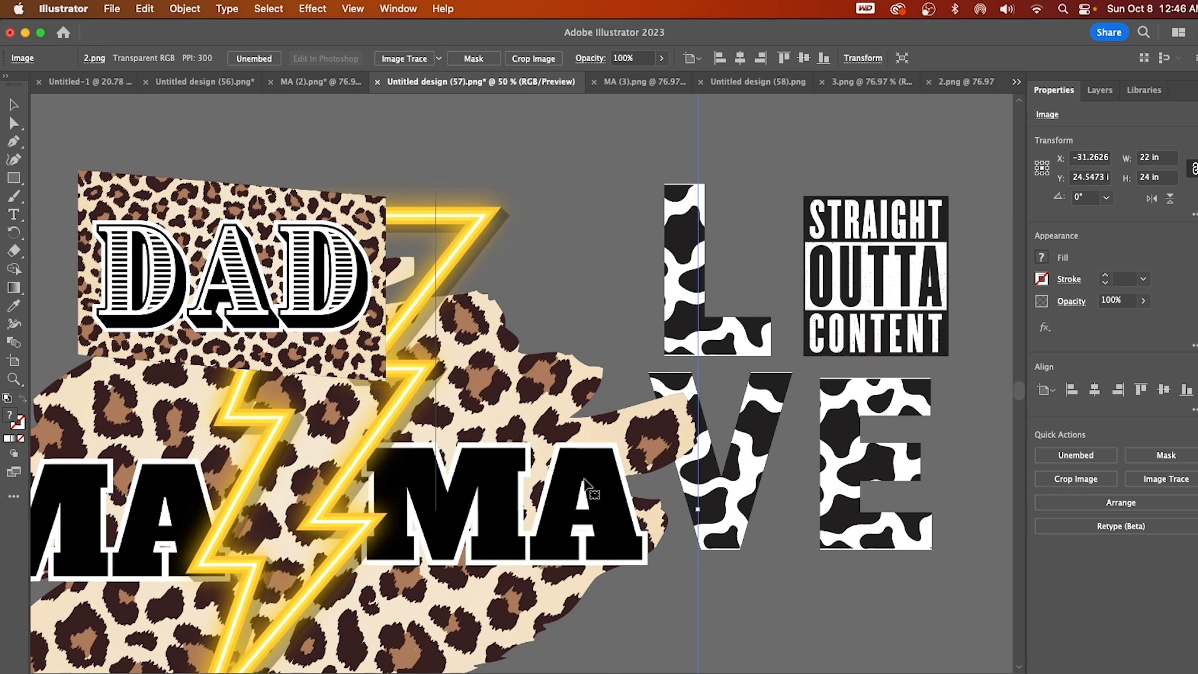
text(1)
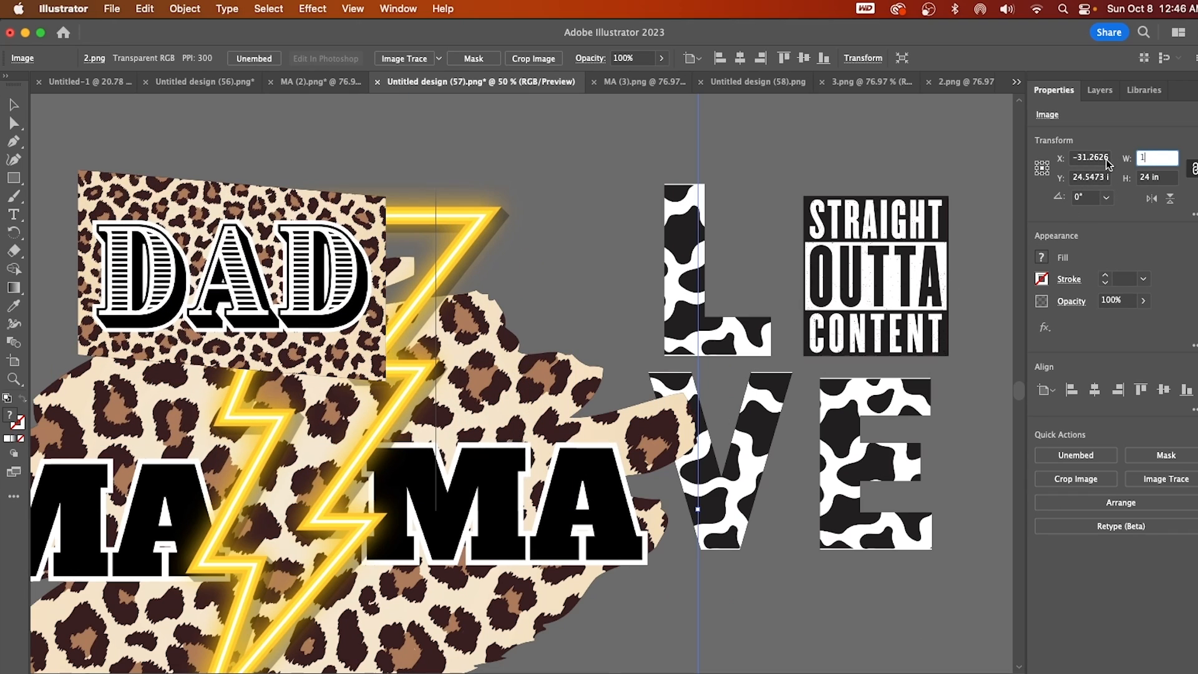
text(0)
key(Return)
drag(412, 529, 580, 515)
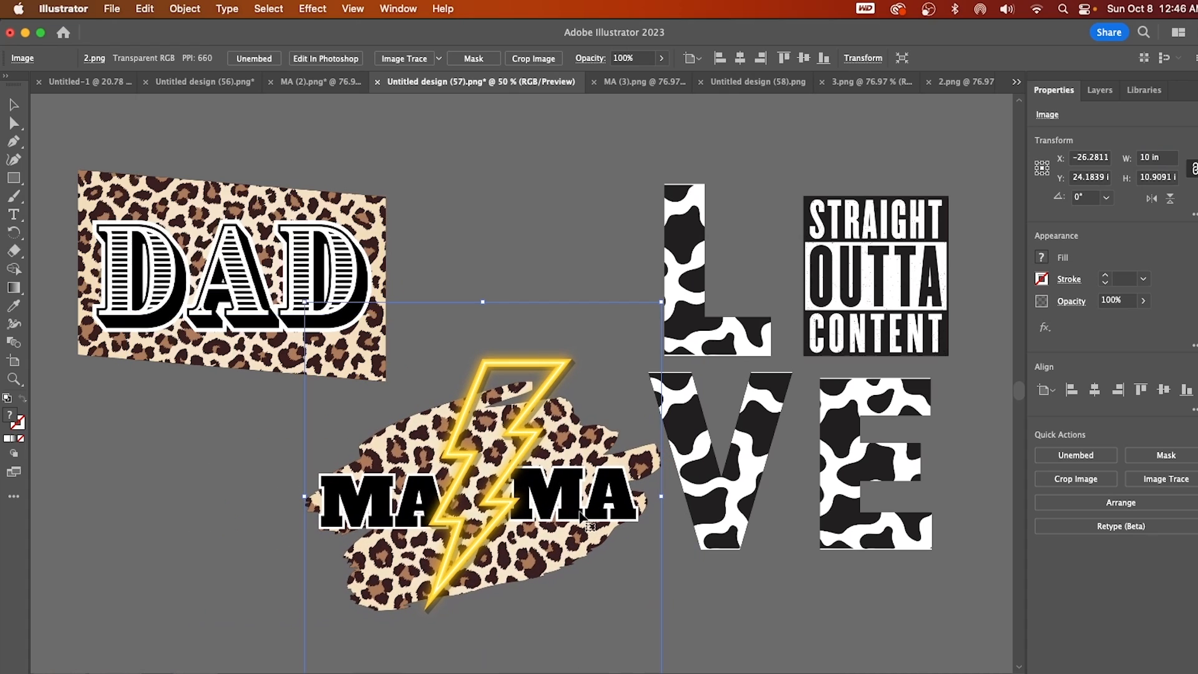
Arrange the DAD and MAMA images side by side to the left of the LOVE image.
drag(257, 259, 160, 470)
scroll(642, 510, left, 4)
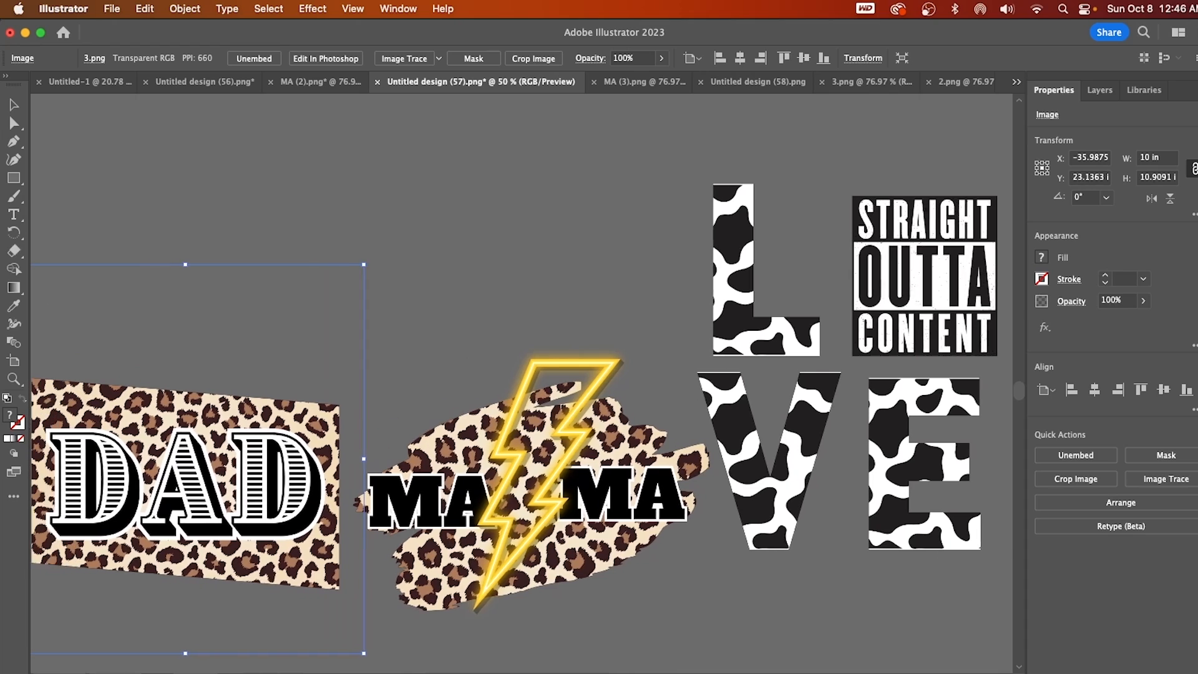
drag(641, 507, 611, 384)
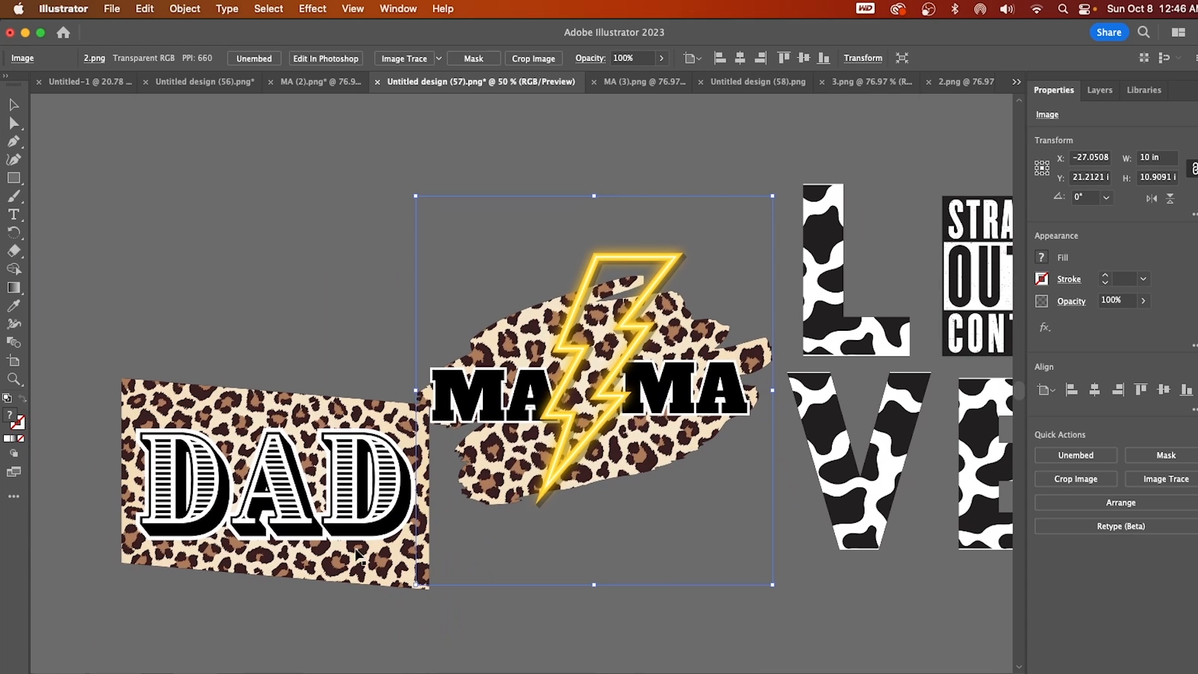
drag(384, 573, 331, 480)
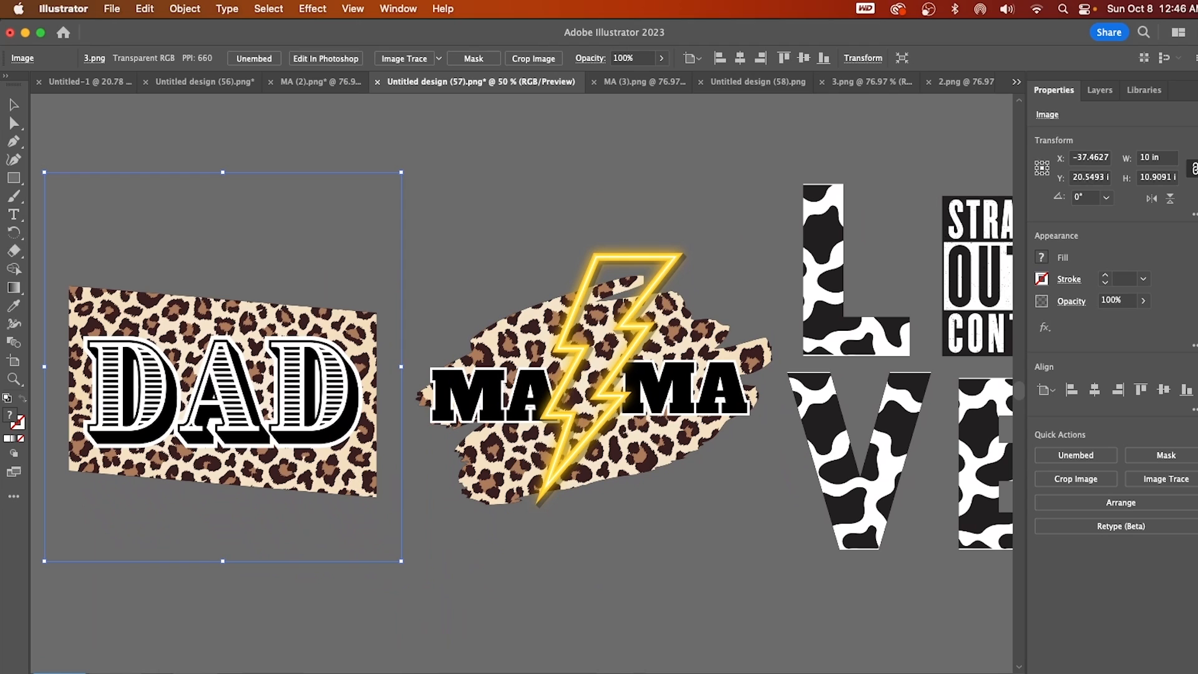
Examine the DAD image's lower edge and lettering up close at 300% zoom for print quality.
key(super+plus)
key(super+plus)
key(super+plus)
key(super+plus)
key(super+plus)
drag(1017, 392, 1017, 400)
scroll(989, 406, up, 1)
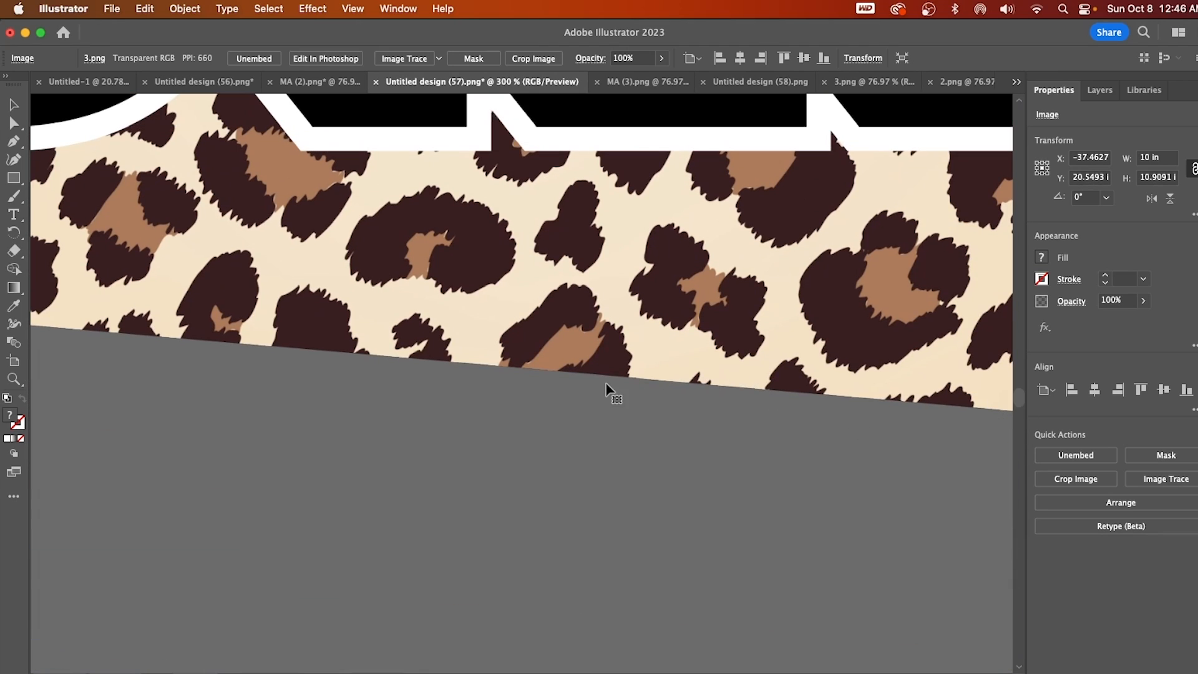
scroll(606, 384, up, 2)
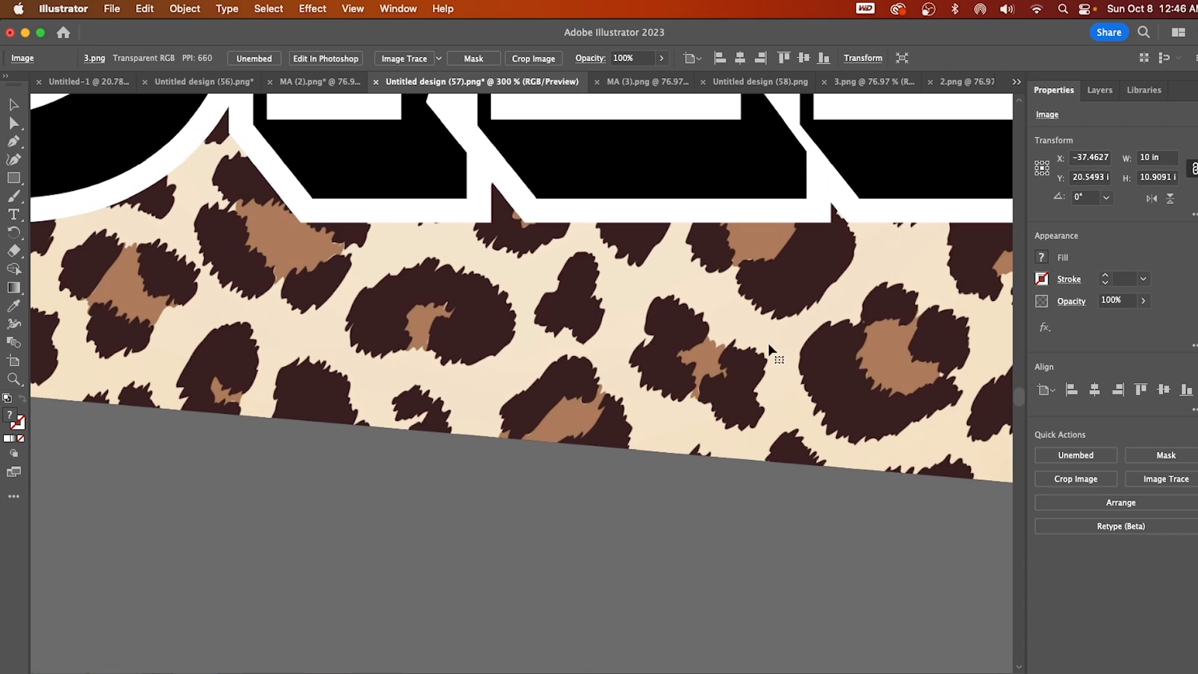
Examine the DAD image's lettering and leopard print up close at 300% zoom for print quality.
scroll(802, 508, up, 3)
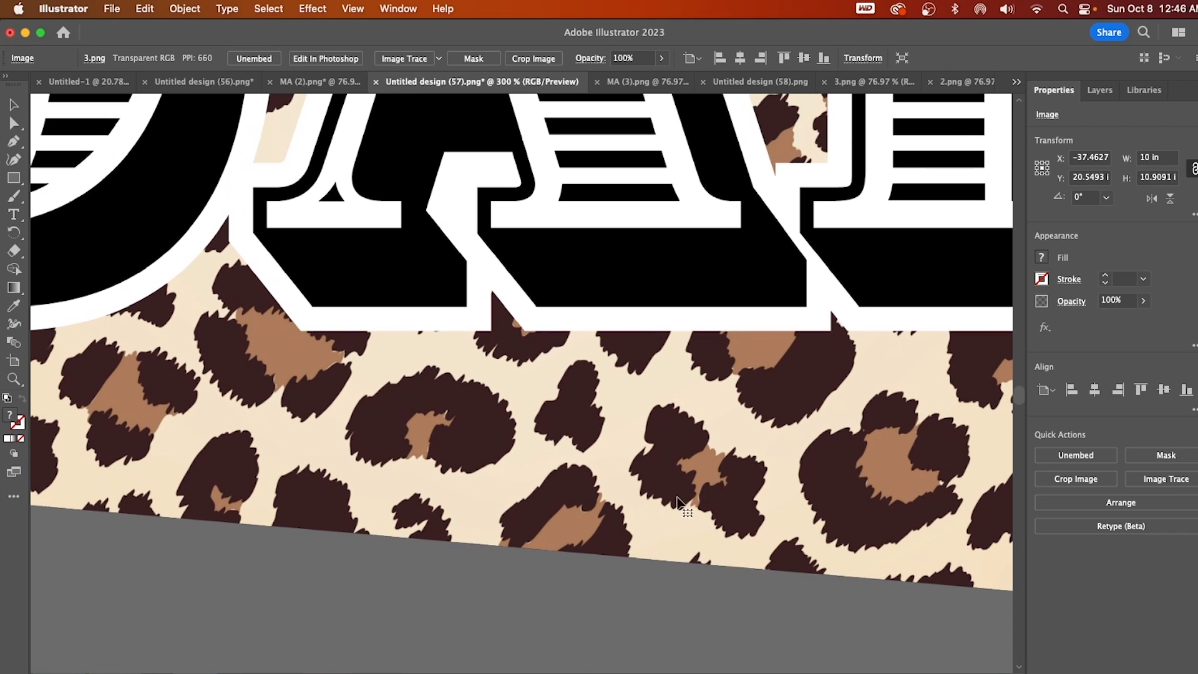
scroll(624, 487, up, 5)
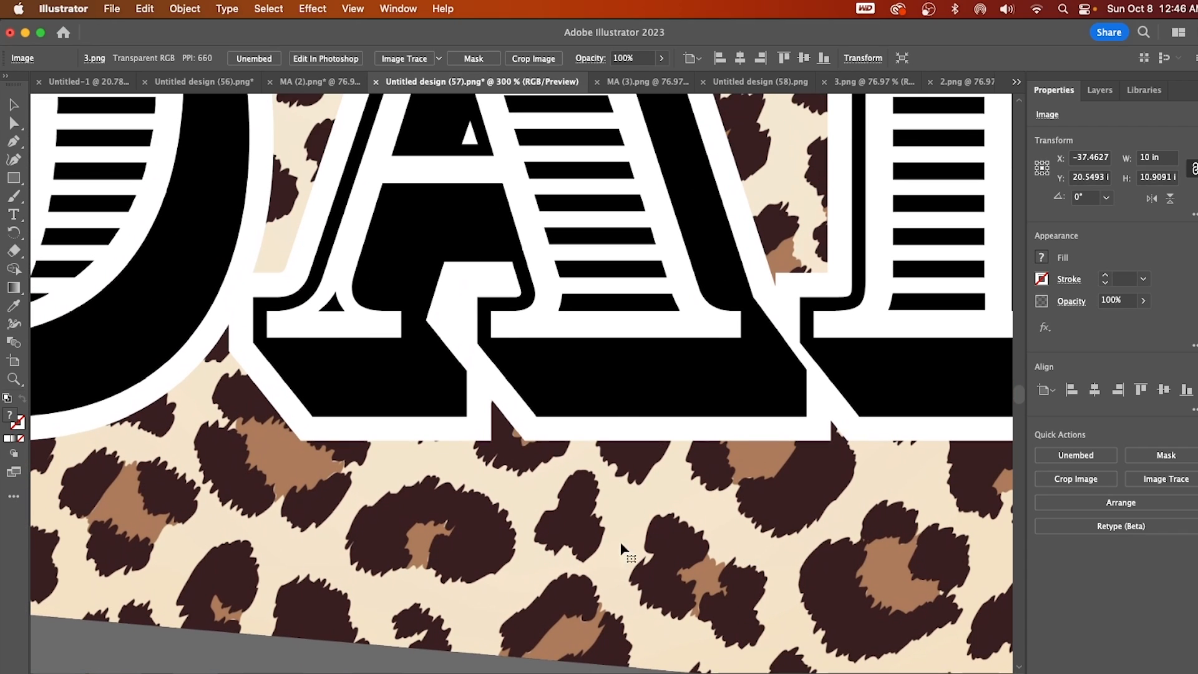
scroll(631, 530, up, 6)
scroll(641, 584, down, 3)
scroll(641, 583, right, 15)
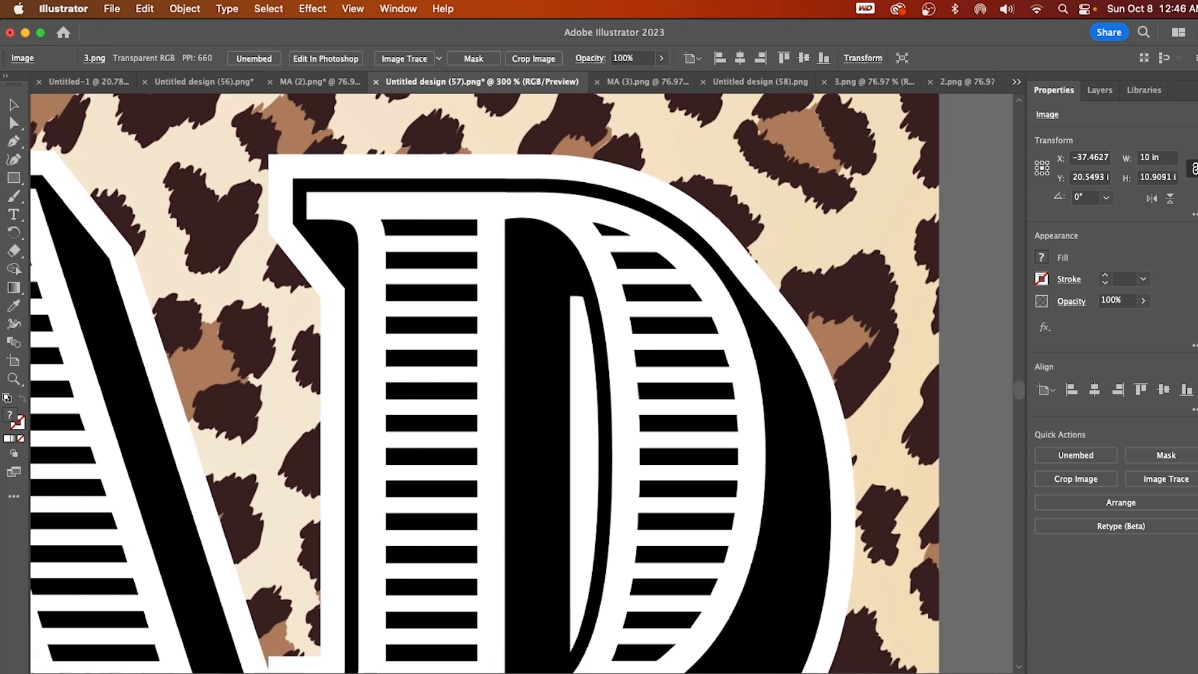
Examine the MAMA image's edges and lightning bolt and the LOVE image's cow-print letters at 300% zoom for print quality.
scroll(521, 384, right, 10)
scroll(760, 615, up, 5)
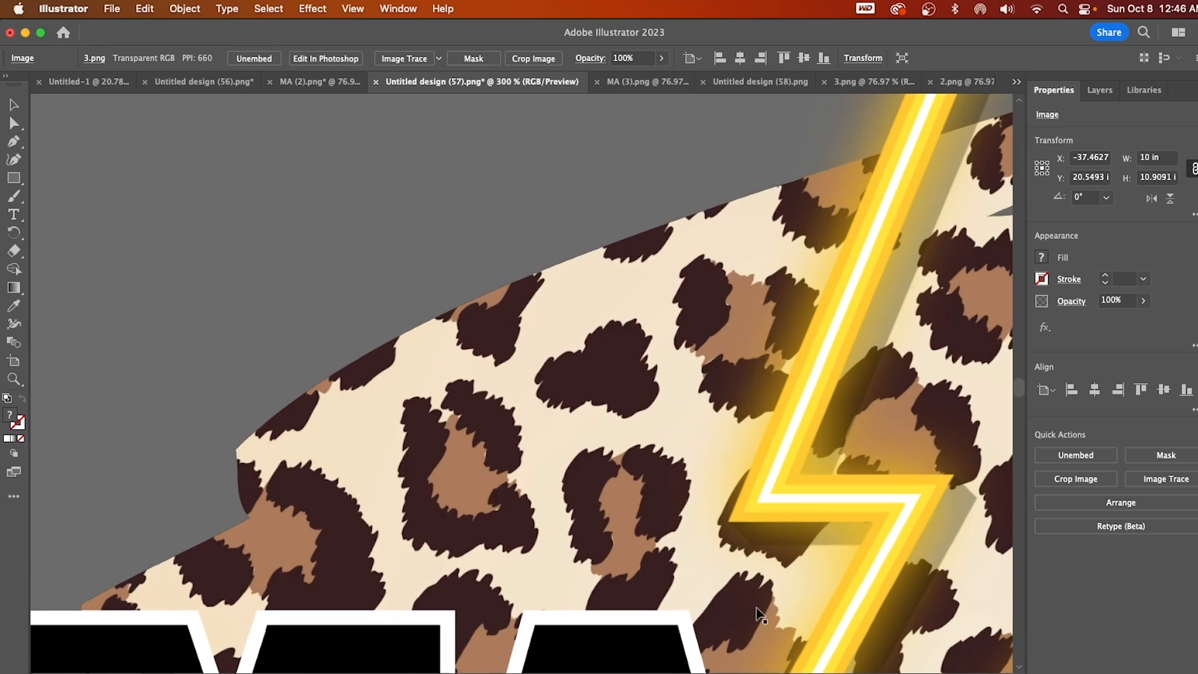
scroll(542, 259, down, 12)
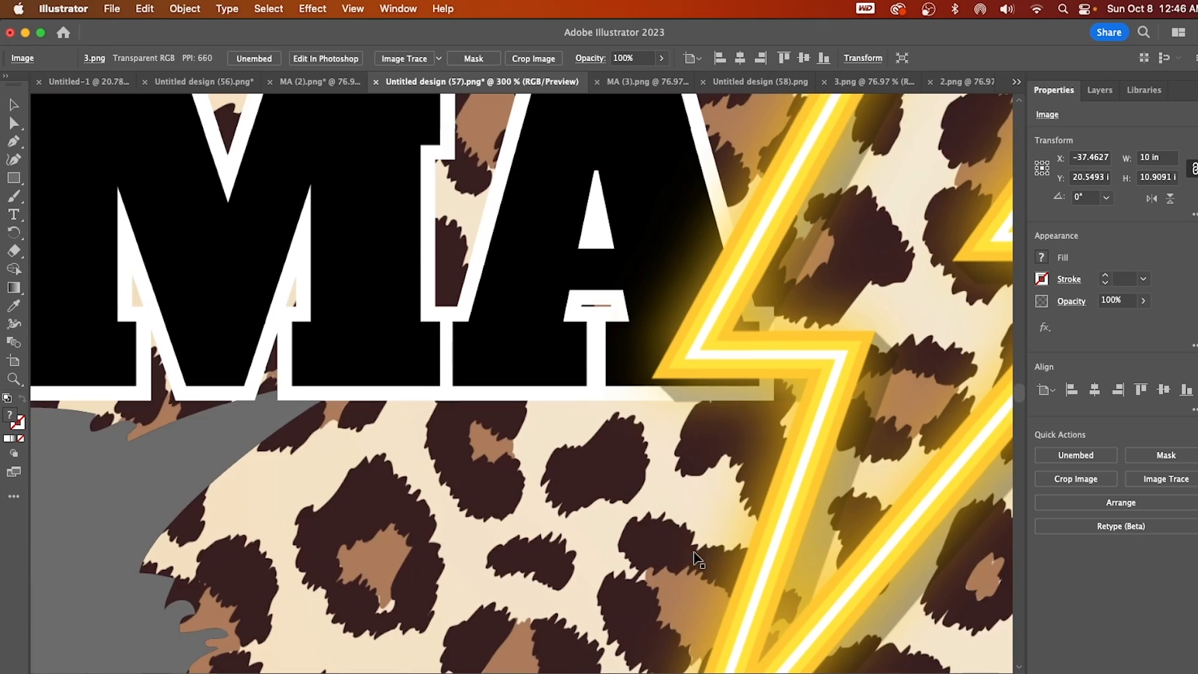
scroll(716, 573, down, 4)
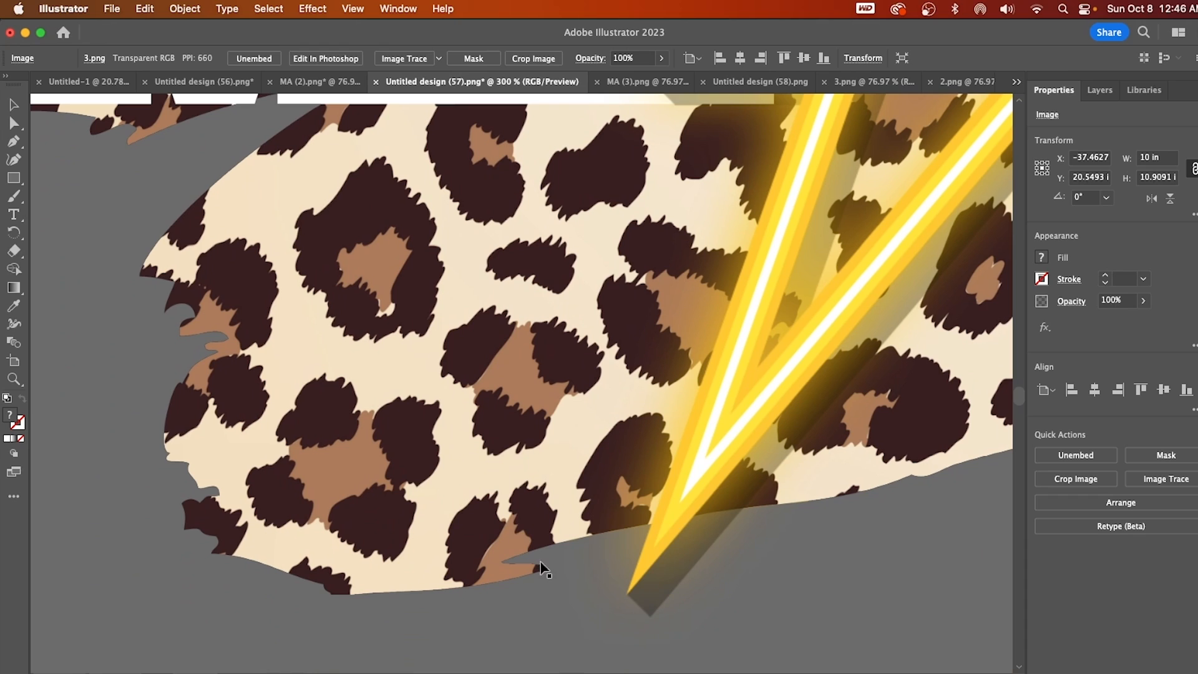
scroll(542, 565, right, 15)
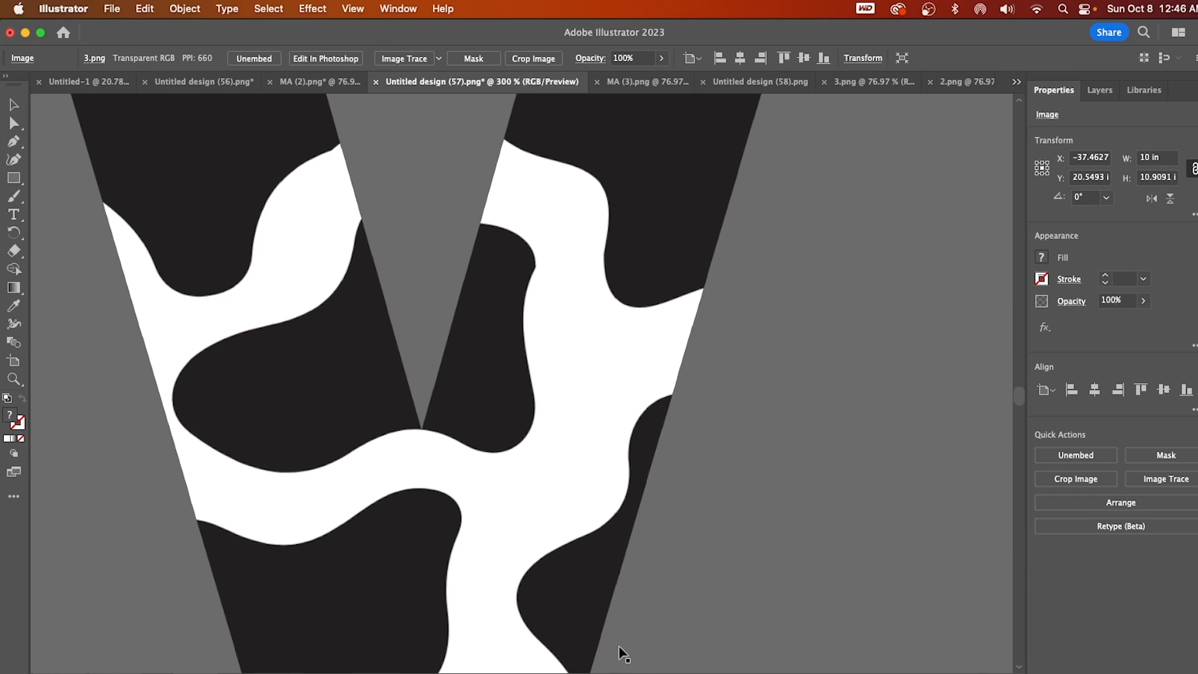
scroll(619, 646, up, 7)
drag(1021, 391, 1021, 383)
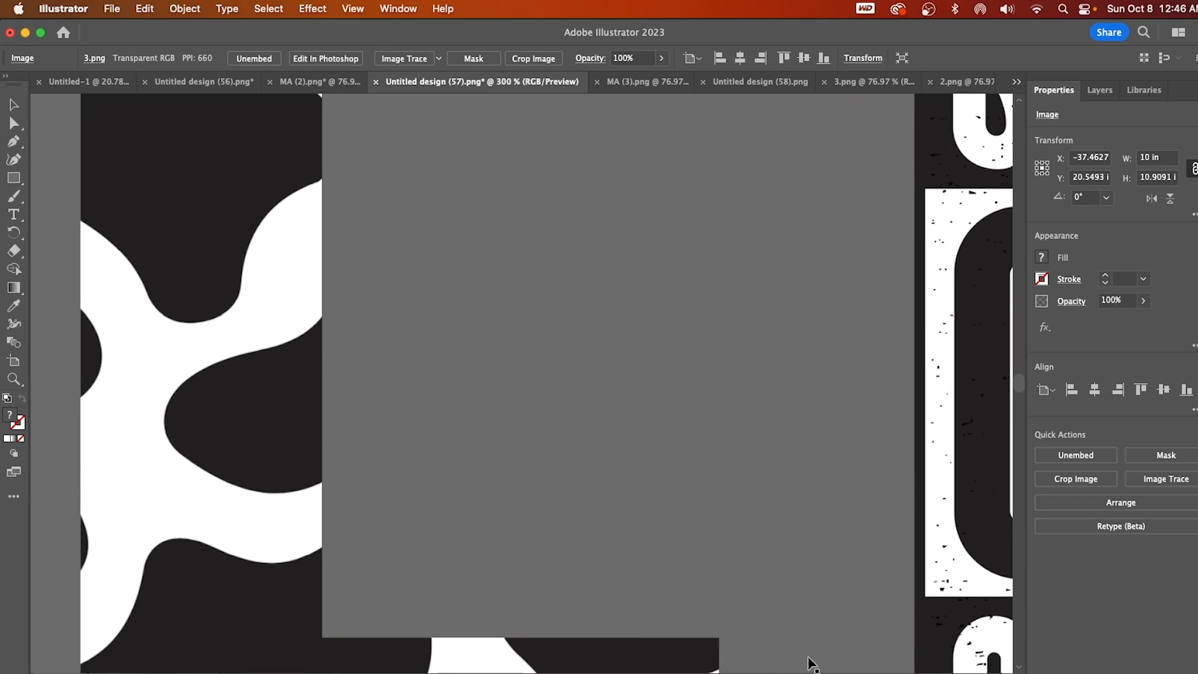
scroll(643, 667, right, 20)
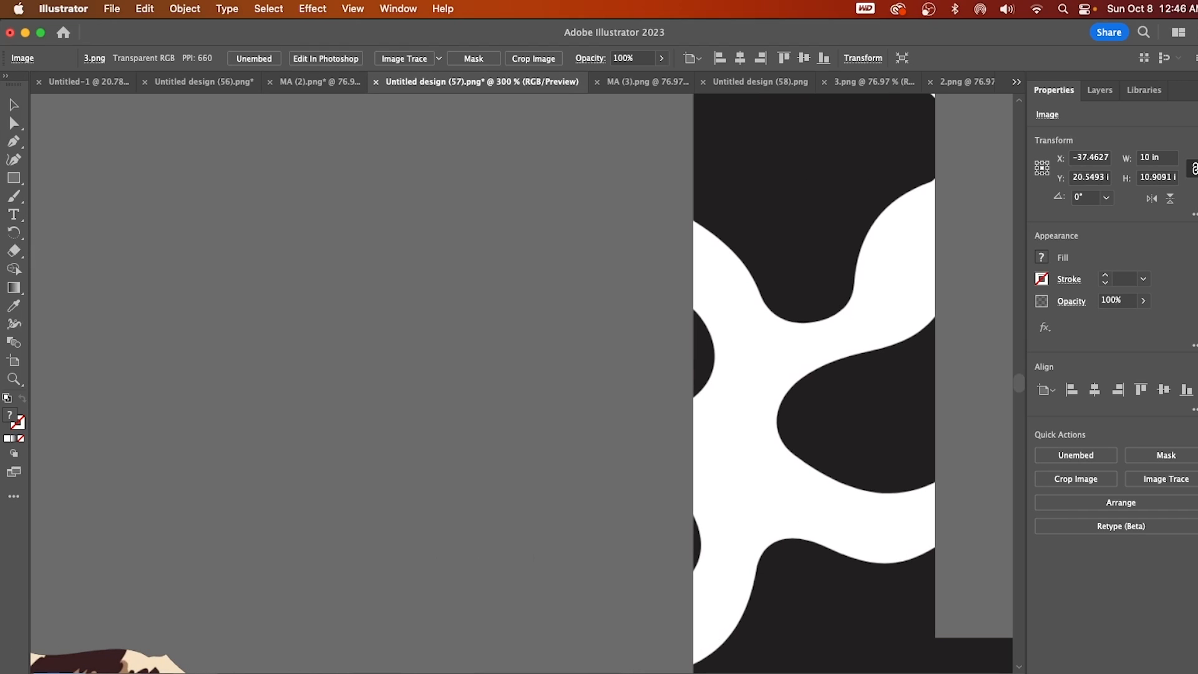
scroll(521, 384, down, 10)
scroll(601, 426, right, 6)
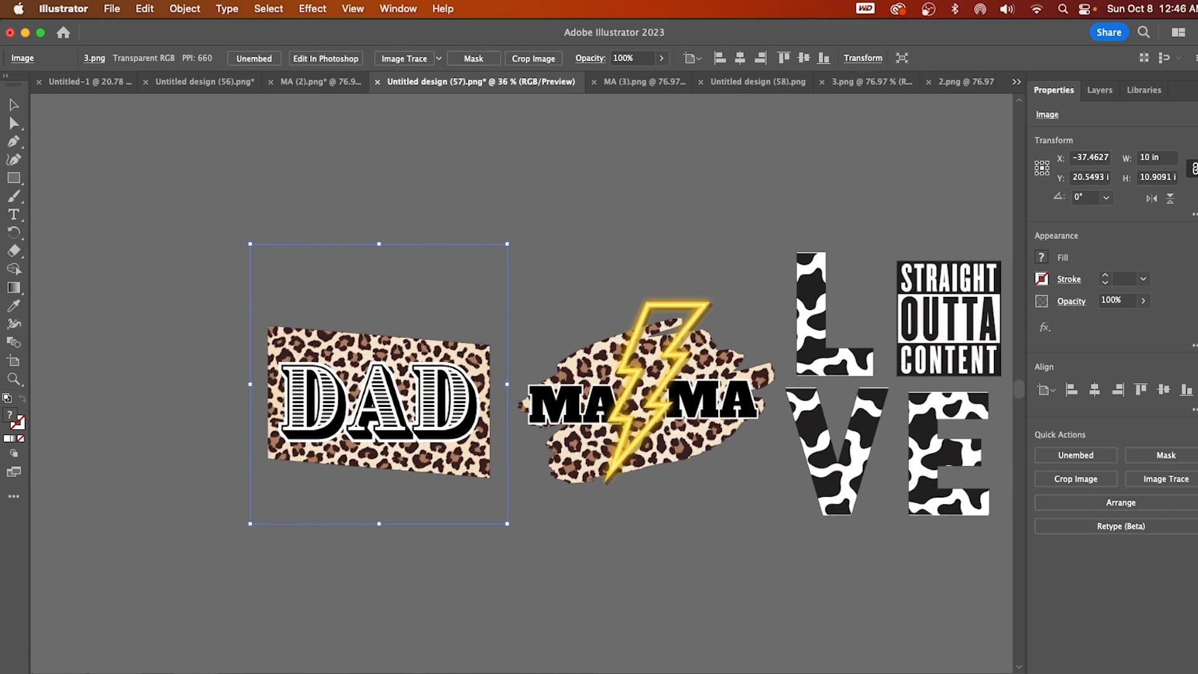
Move the LOVE, MAMA and DAD images onto the artboard, with LOVE at its upper left, MAMA at its upper right and DAD below MAMA.
click(601, 426)
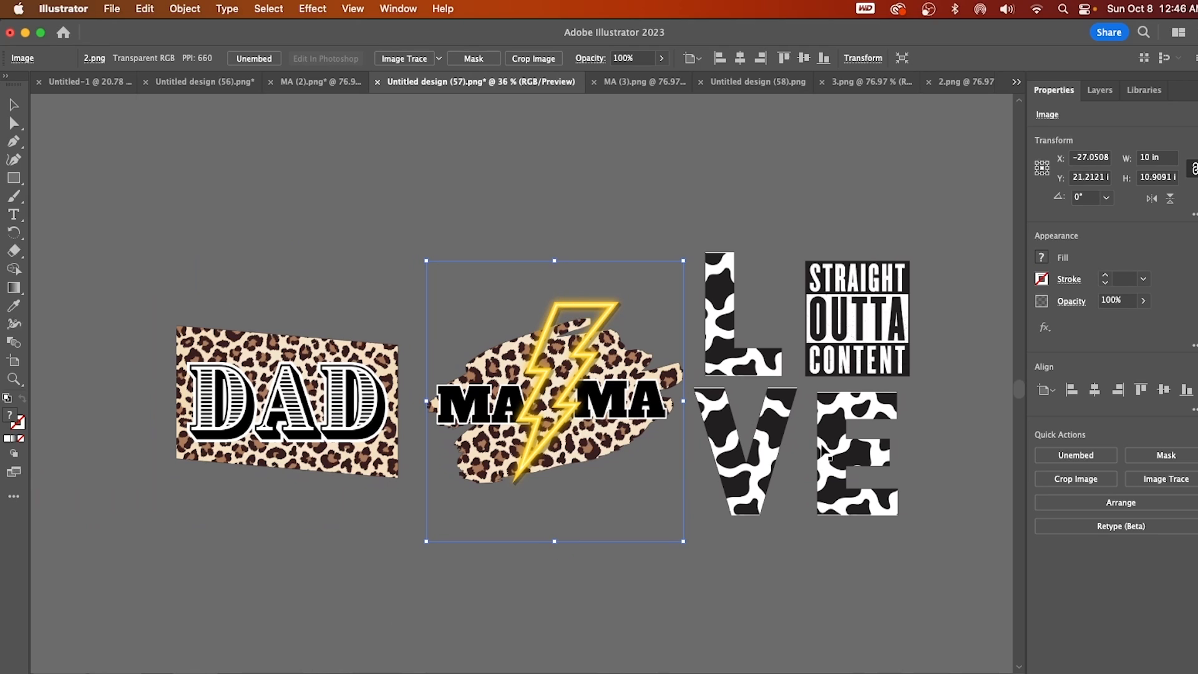
click(827, 456)
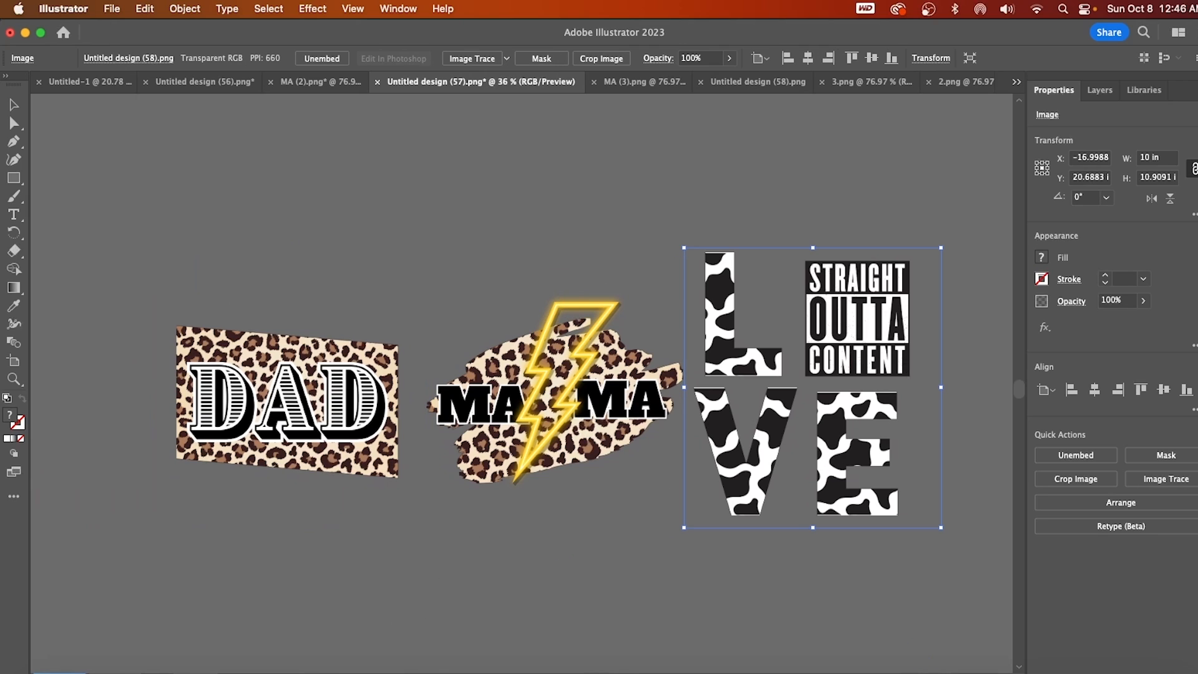
scroll(377, 381, down, 5)
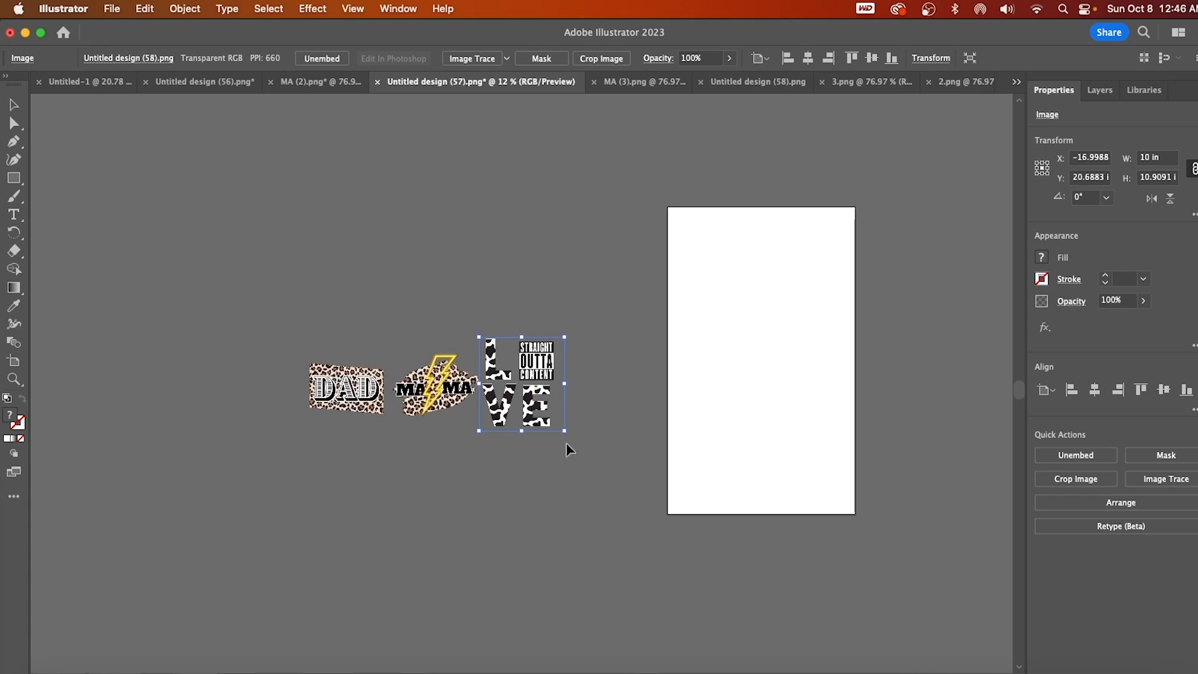
drag(535, 413, 724, 294)
drag(528, 377, 882, 230)
drag(327, 414, 799, 353)
Fill the artboard with copies of the images, making two LOVE, three MAMA and three DAD graphics arranged in two columns.
drag(801, 242, 731, 348)
drag(724, 288, 723, 474)
drag(773, 381, 776, 440)
drag(799, 246, 804, 483)
drag(817, 299, 822, 294)
drag(821, 363, 825, 356)
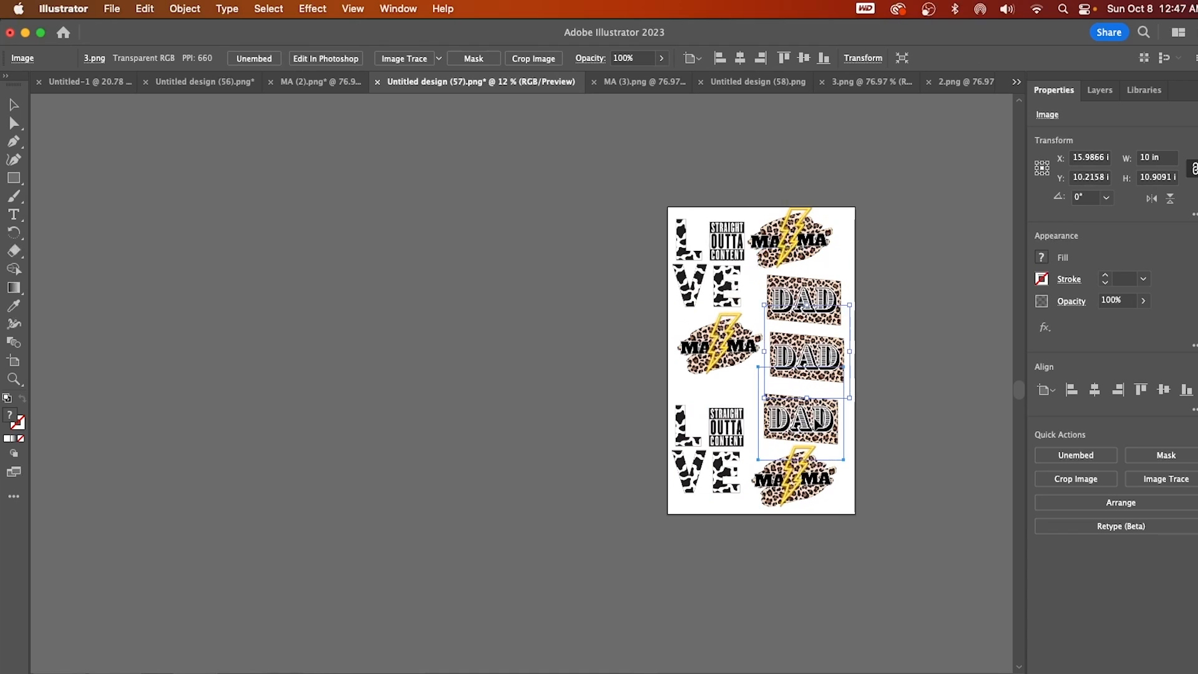
Switch to Chrome and show the Flash Custom Transfers home page.
click(535, 659)
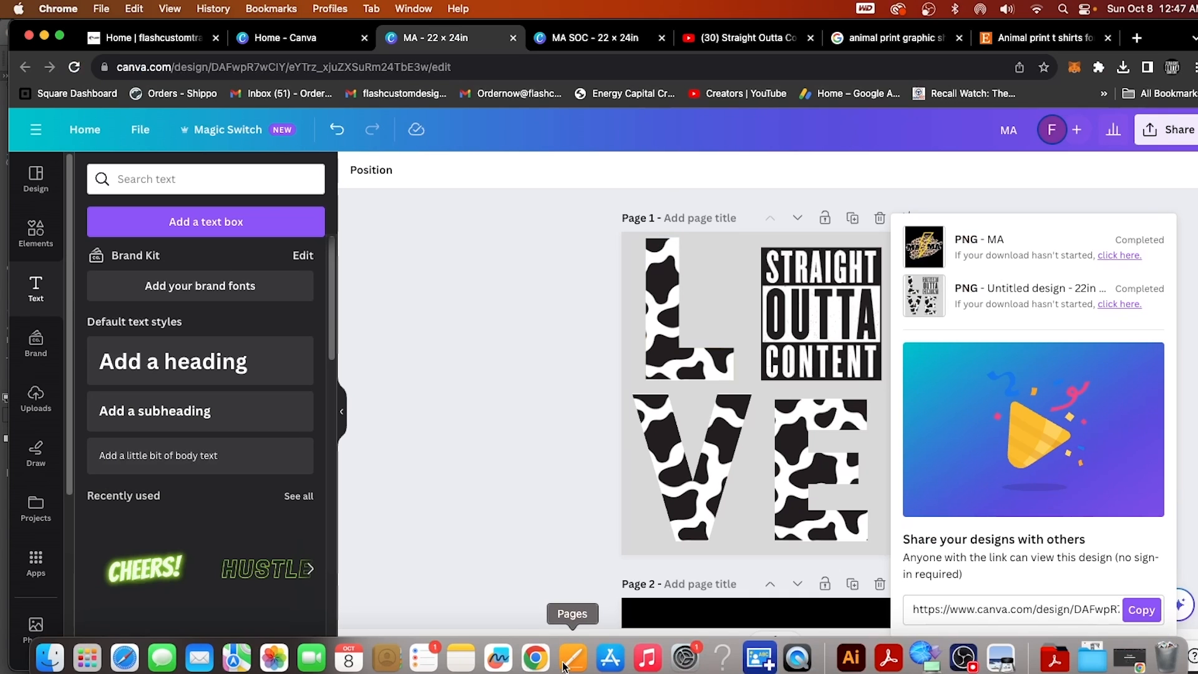
click(163, 32)
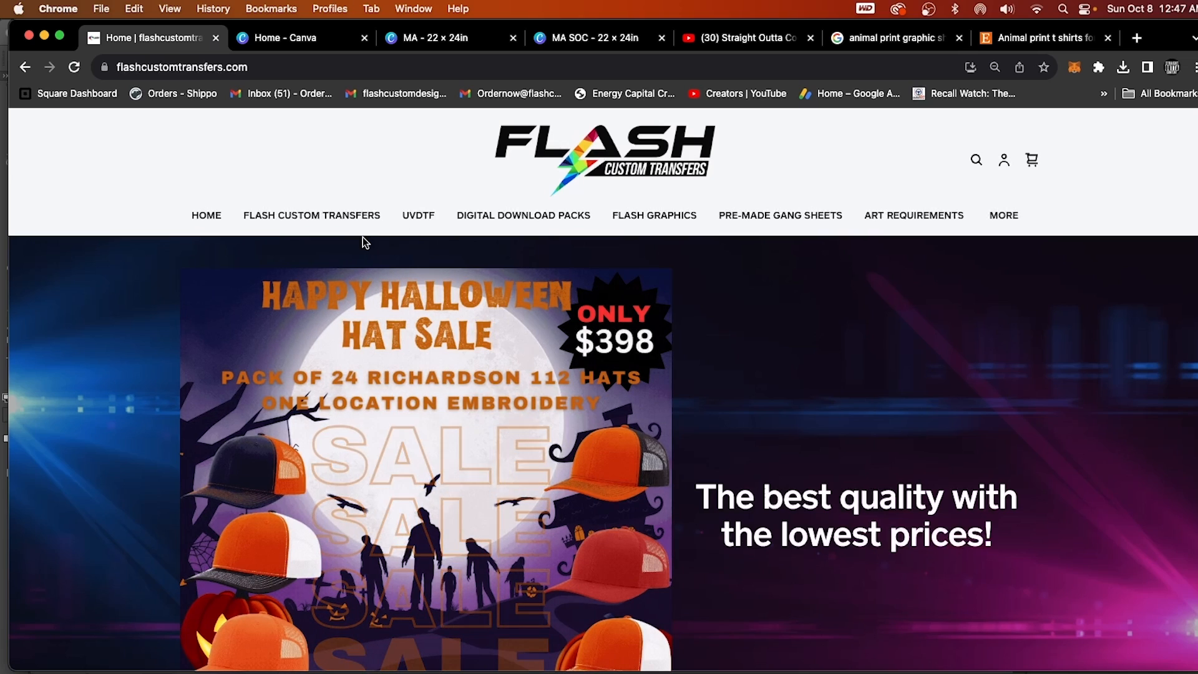
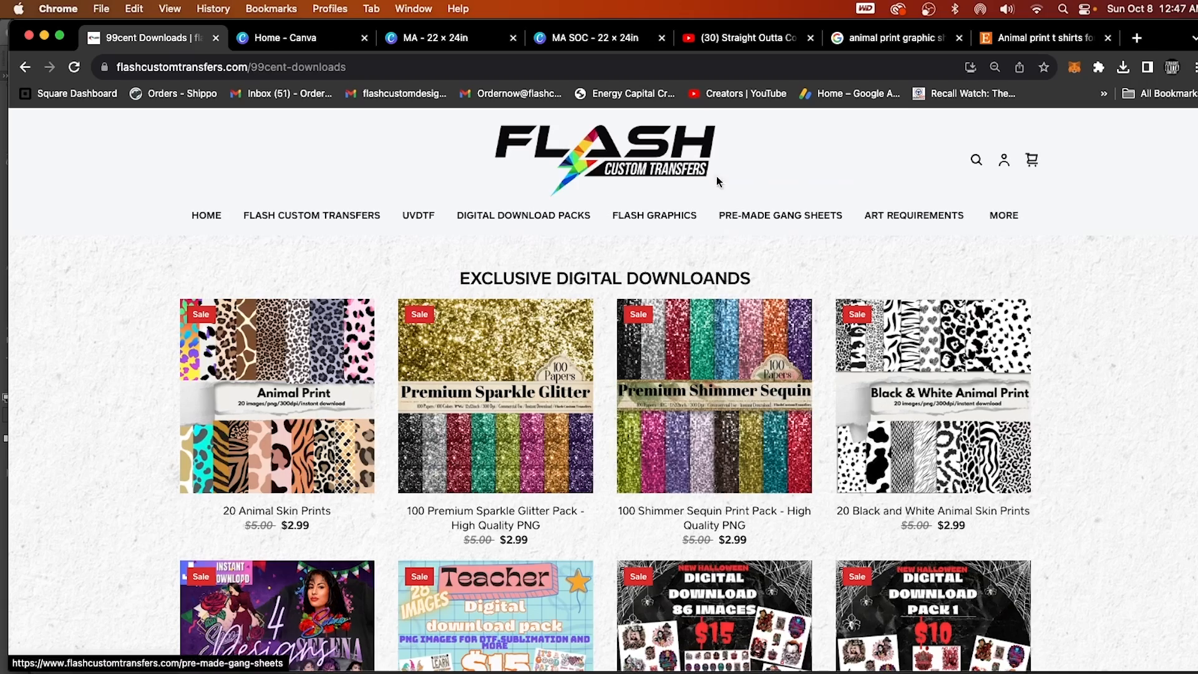
Look through the exclusive digital download packs on the Flash Custom Transfers page, down to the basketball and football designs.
scroll(578, 455, down, 5)
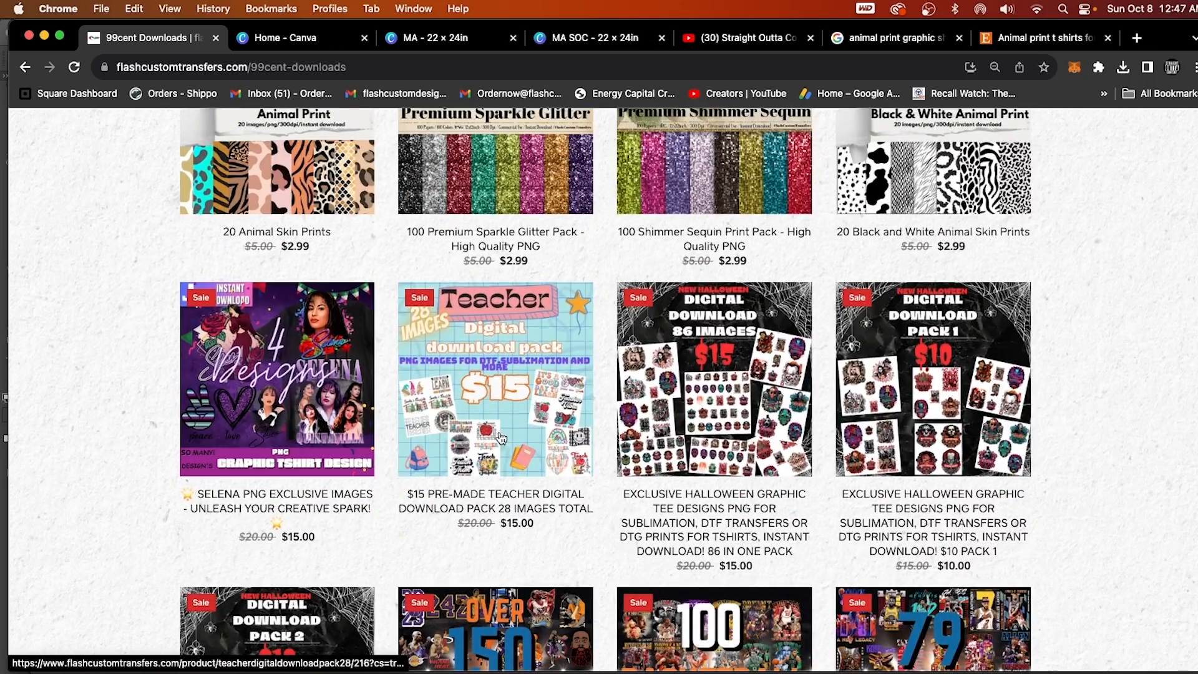
scroll(874, 499, down, 5)
scroll(881, 528, down, 3)
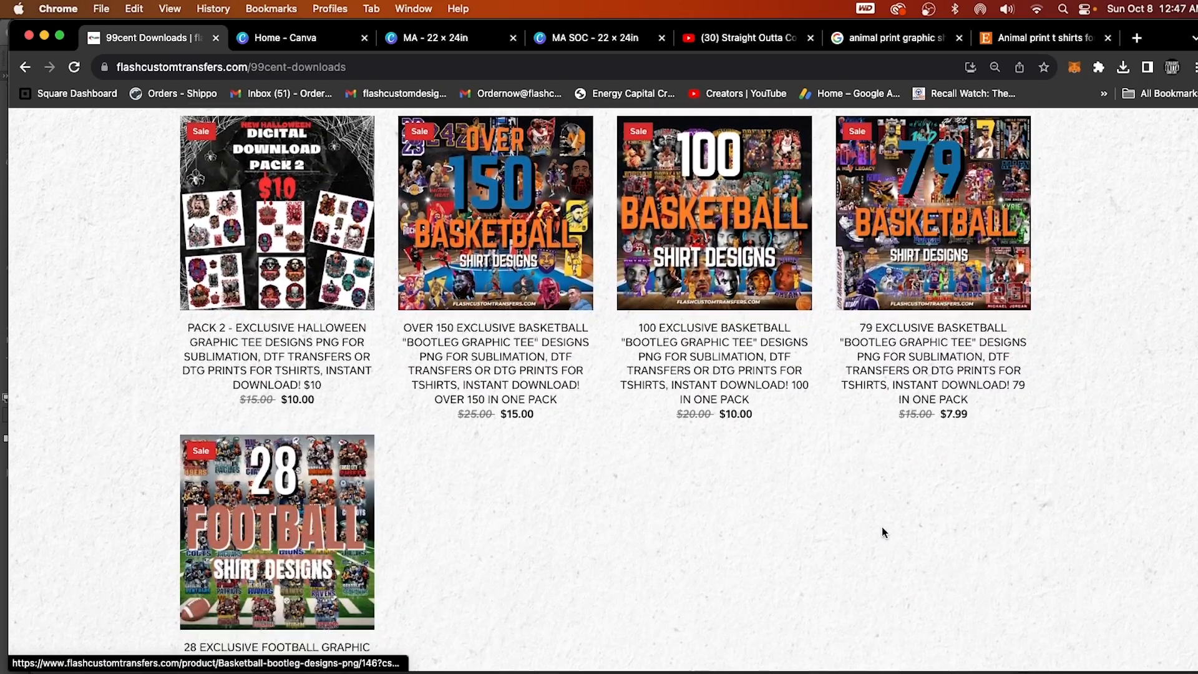
scroll(882, 528, up, 15)
Switch to the MA design in Canva and add a fourth page at its end.
click(493, 39)
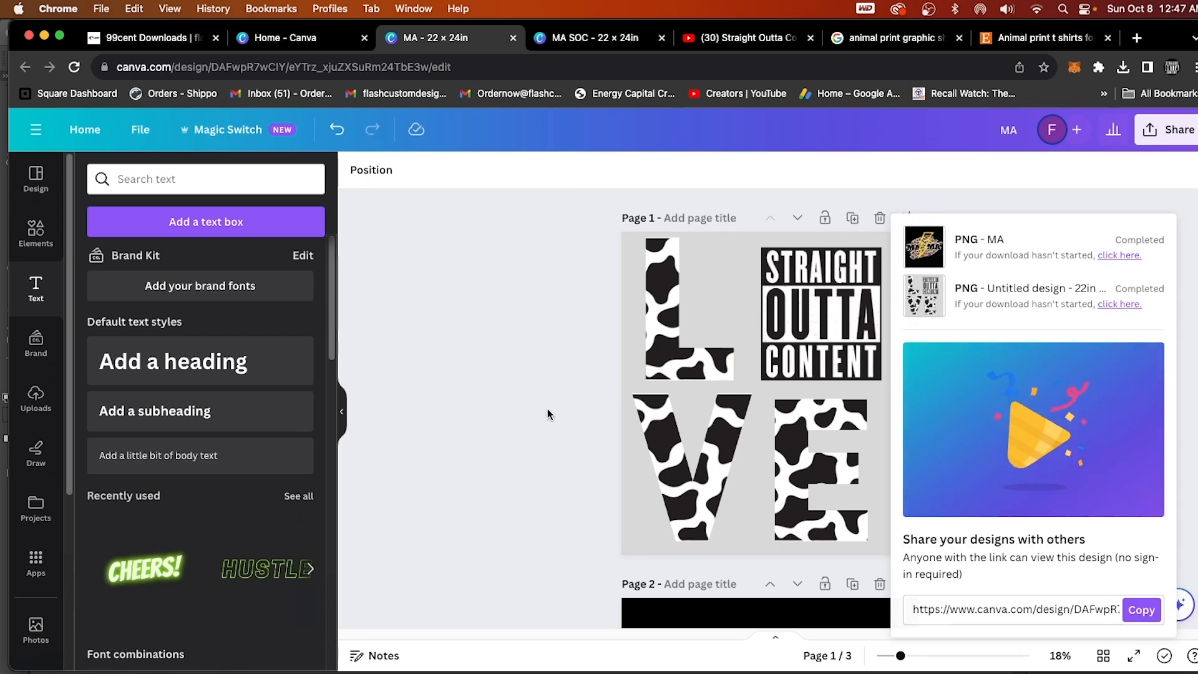
scroll(512, 449, down, 10)
click(772, 590)
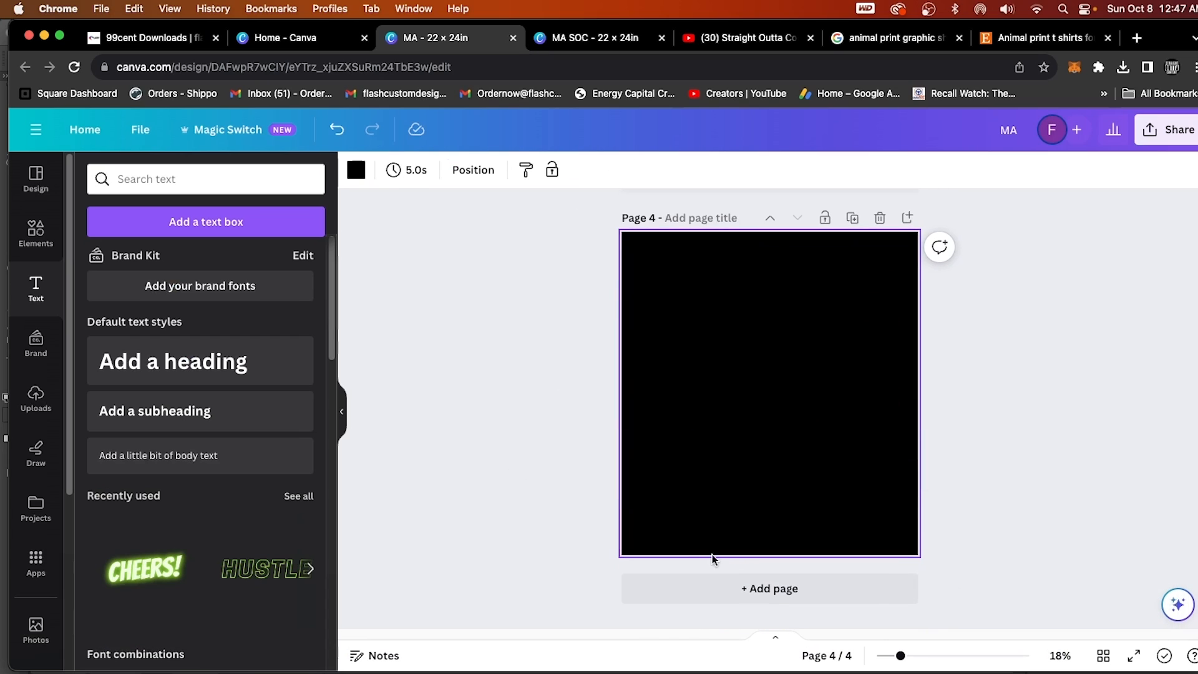
Find the heart frame with the pink edge among the frame elements, add it to page 4 and enlarge it across most of the page.
click(31, 233)
click(163, 180)
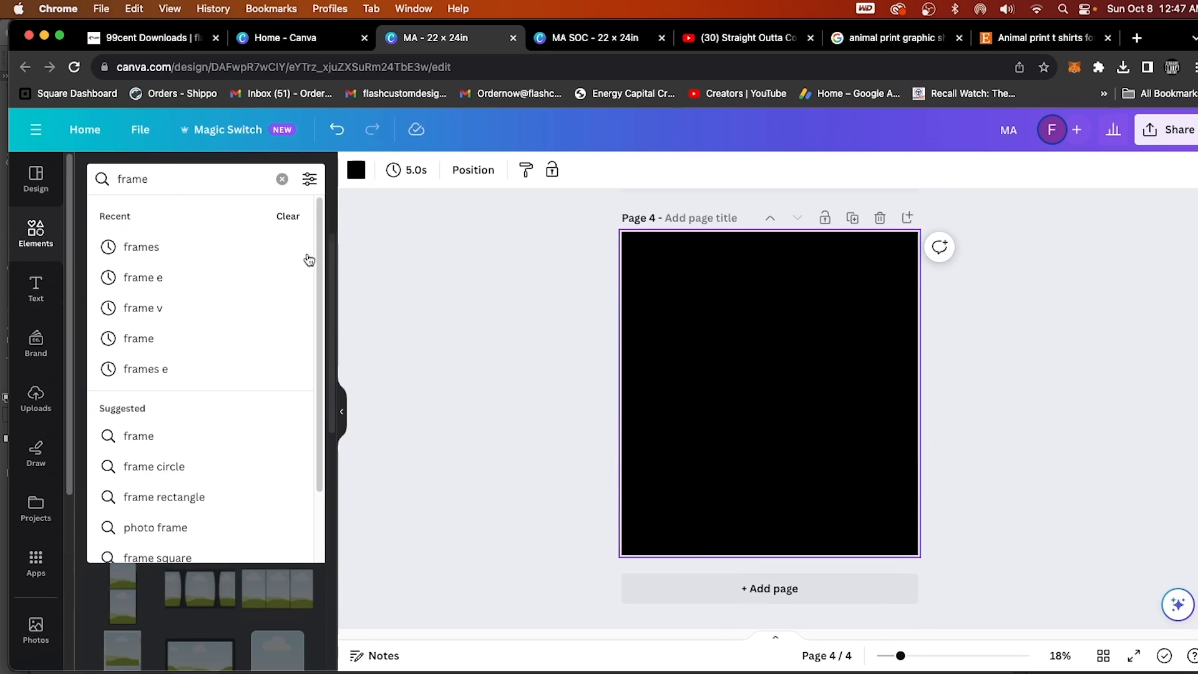
click(373, 294)
scroll(270, 459, down, 15)
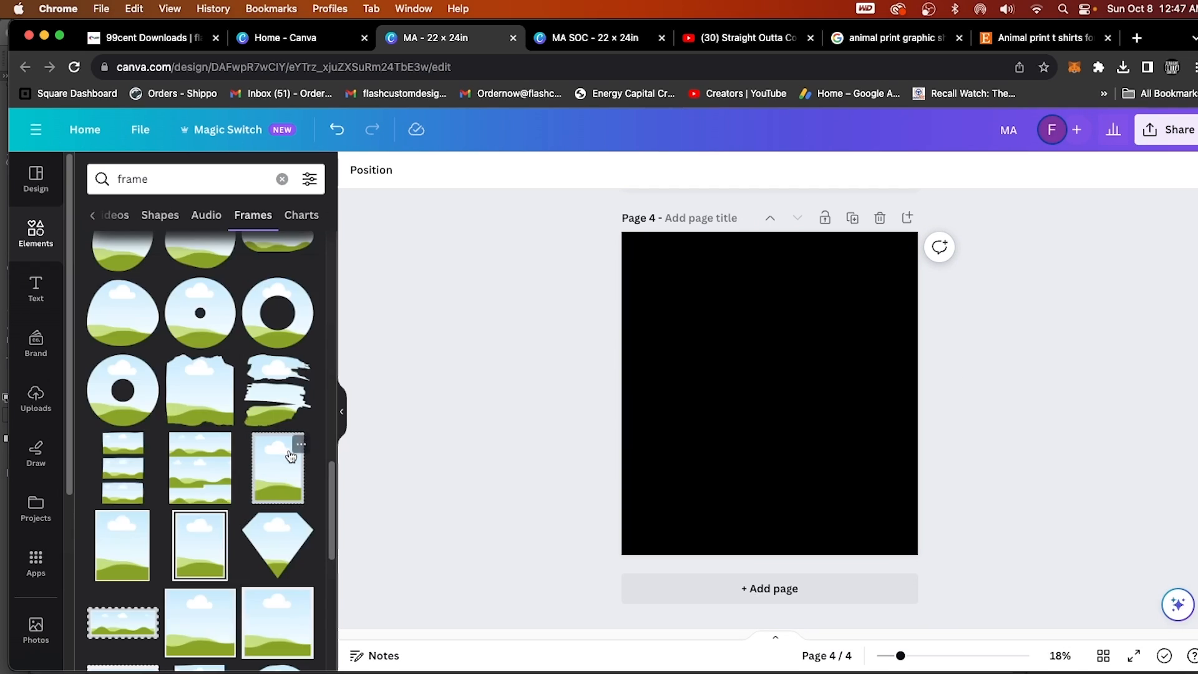
scroll(291, 444, down, 5)
scroll(249, 500, down, 10)
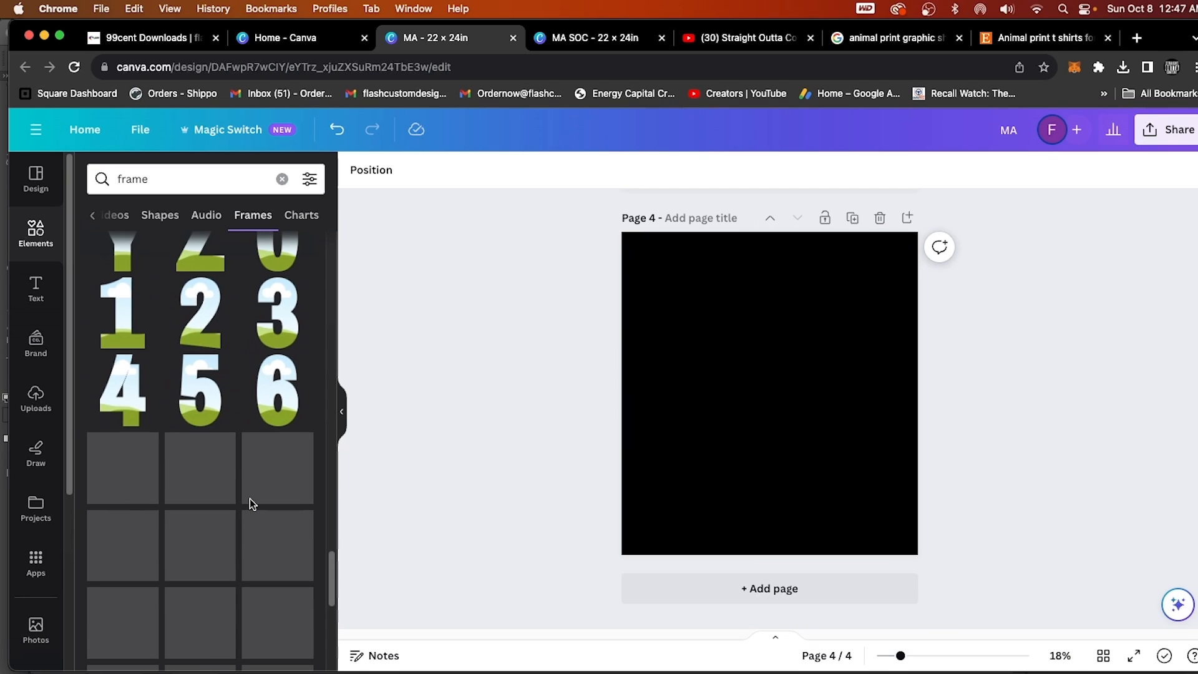
click(122, 444)
drag(694, 476, 645, 525)
Fill the heart frame with the gold glitter texture from the uploaded images and delete the extra silver glitter image.
click(35, 400)
scroll(258, 544, down, 10)
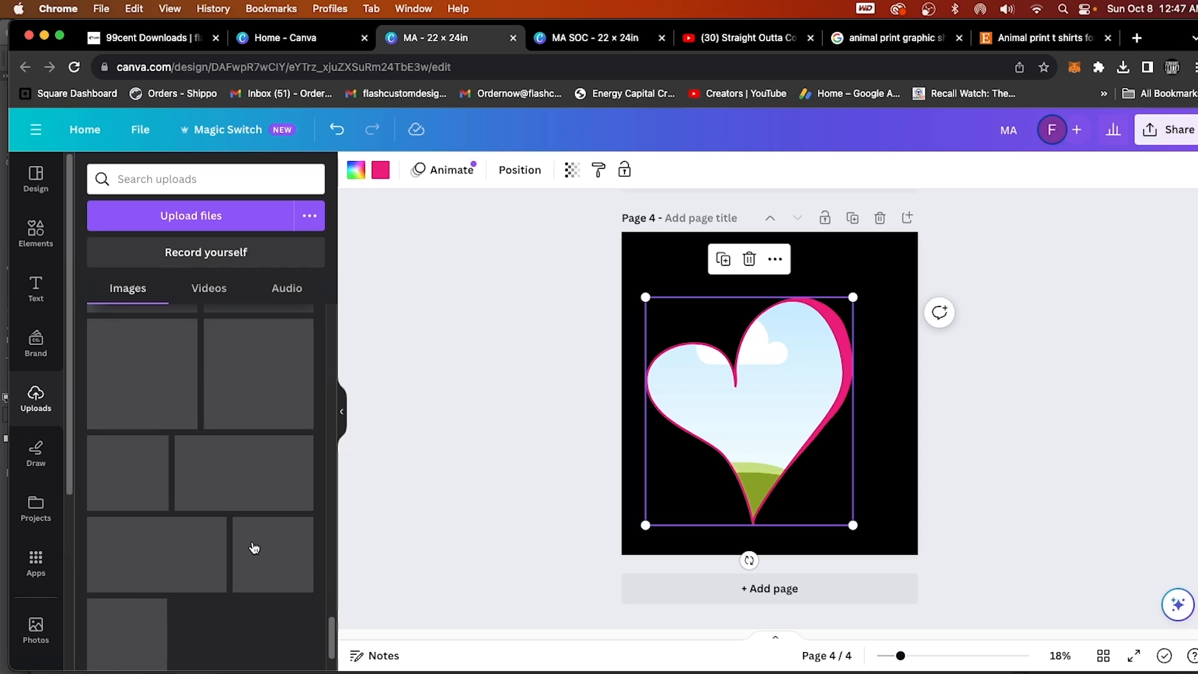
scroll(254, 548, down, 10)
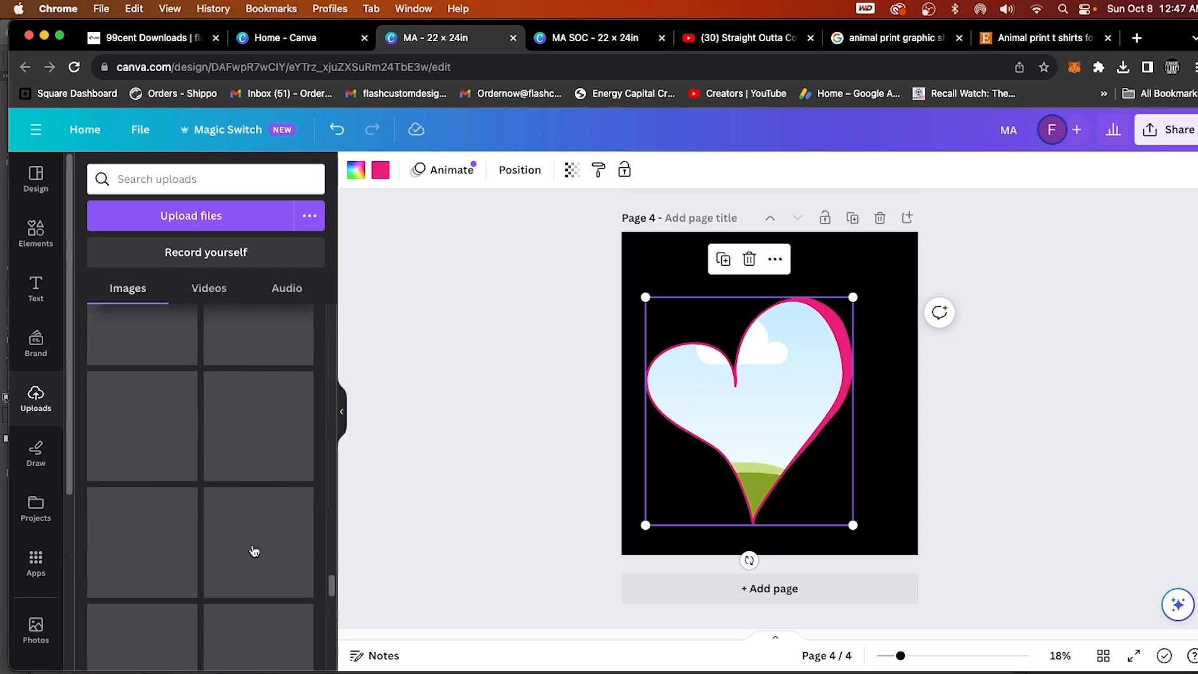
scroll(253, 551, down, 15)
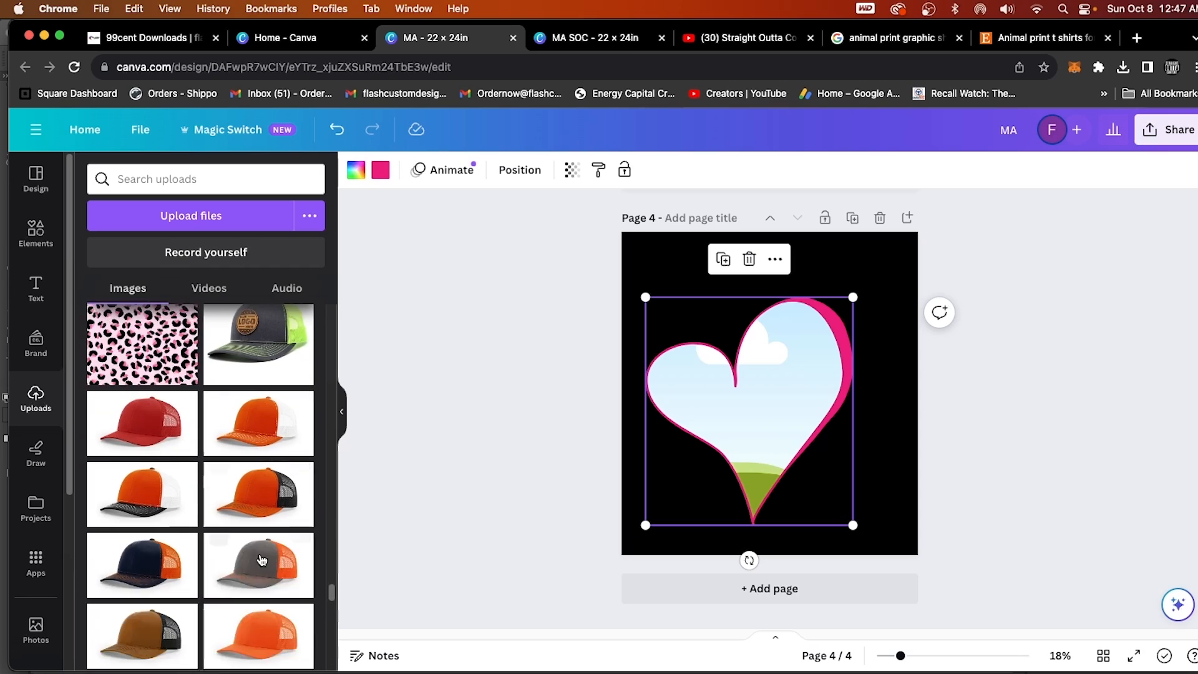
scroll(259, 558, down, 10)
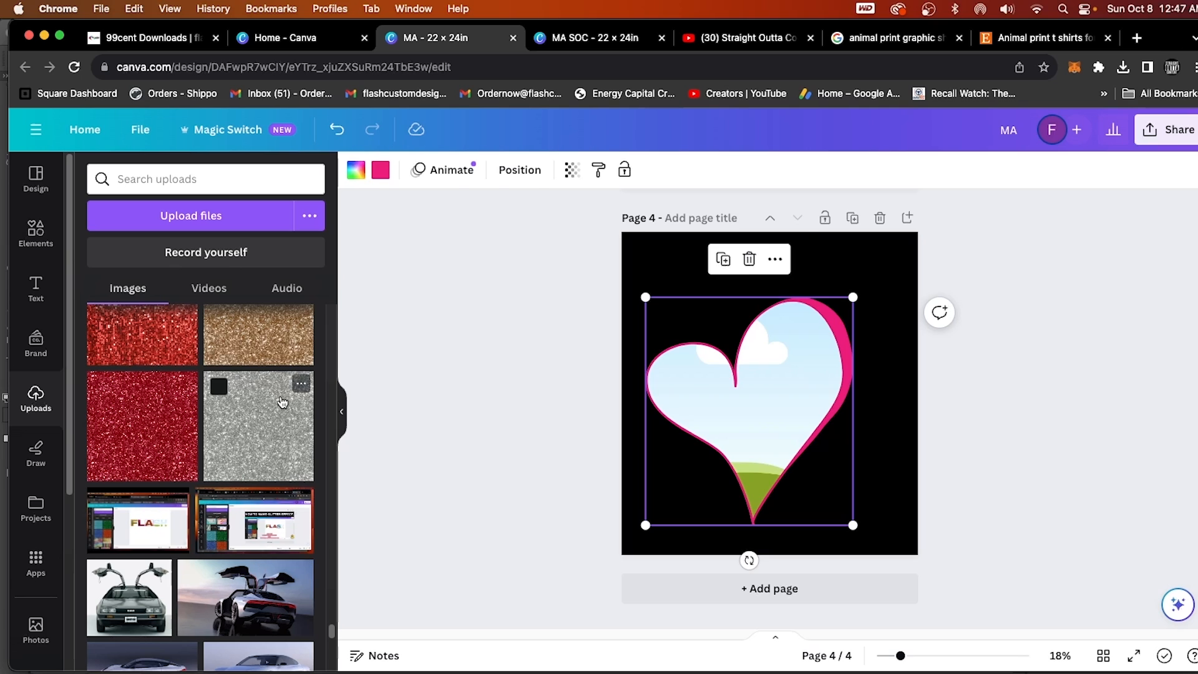
click(282, 402)
click(282, 351)
drag(795, 383, 984, 449)
click(723, 449)
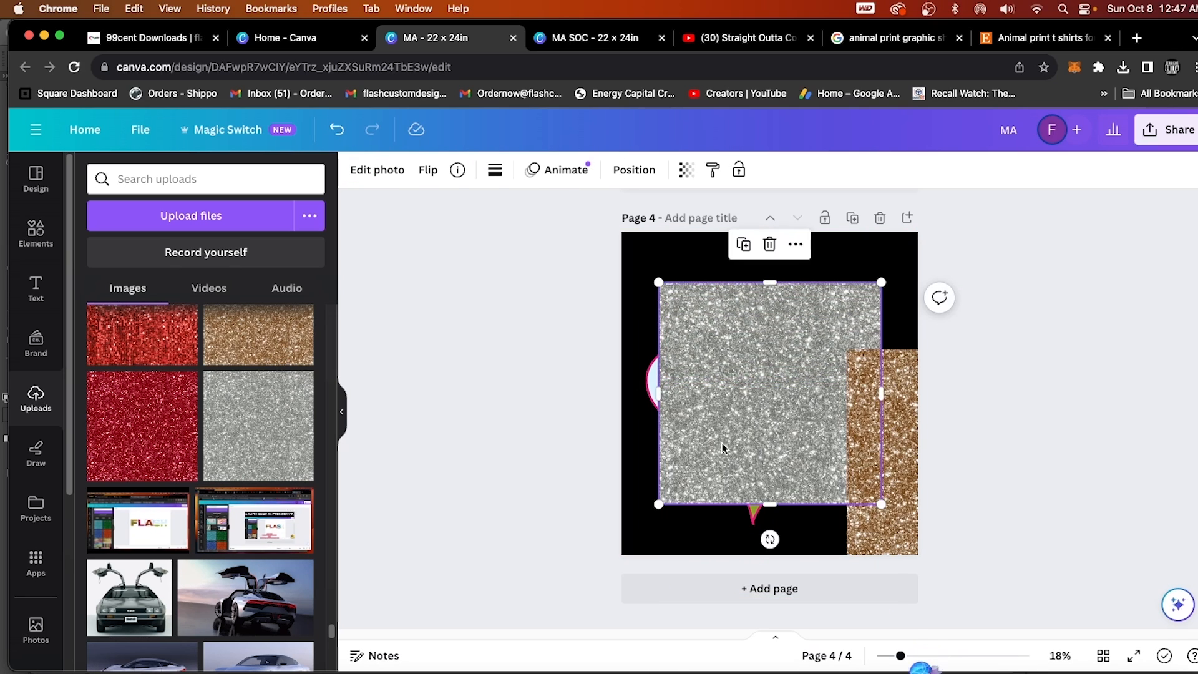
key(Delete)
drag(883, 437, 792, 481)
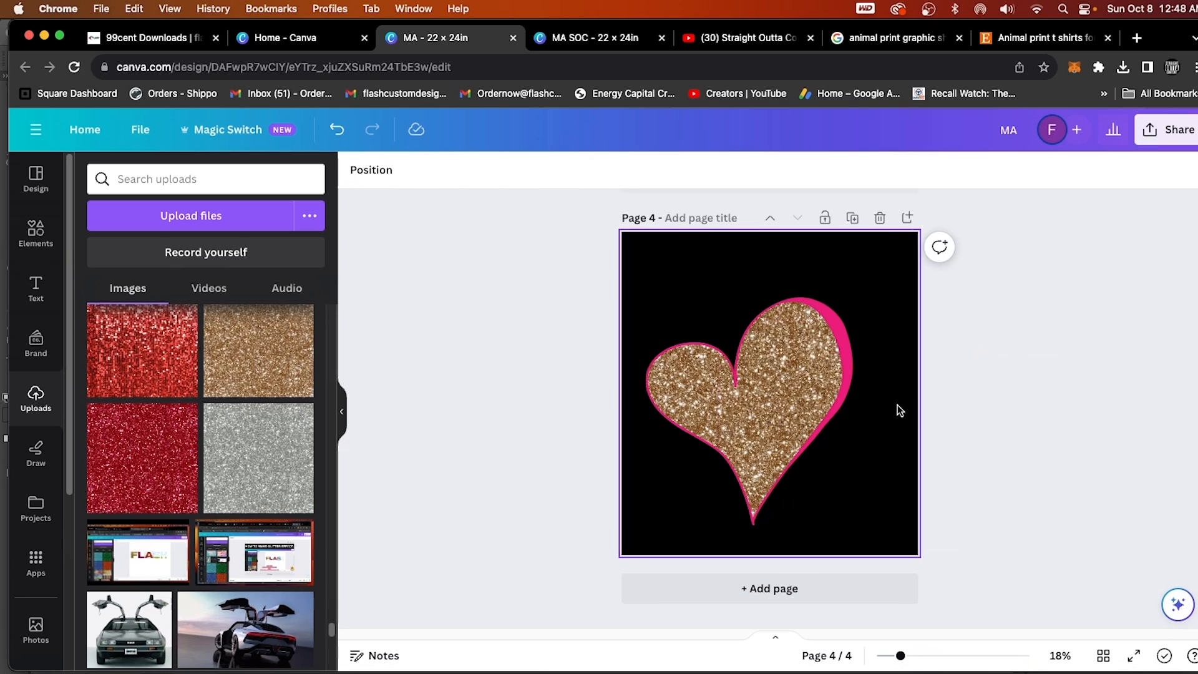
Replace the heart's fill with the light pink sequin texture, and that in turn with the dark blue sequin texture.
scroll(200, 486, up, 5)
drag(258, 464, 733, 427)
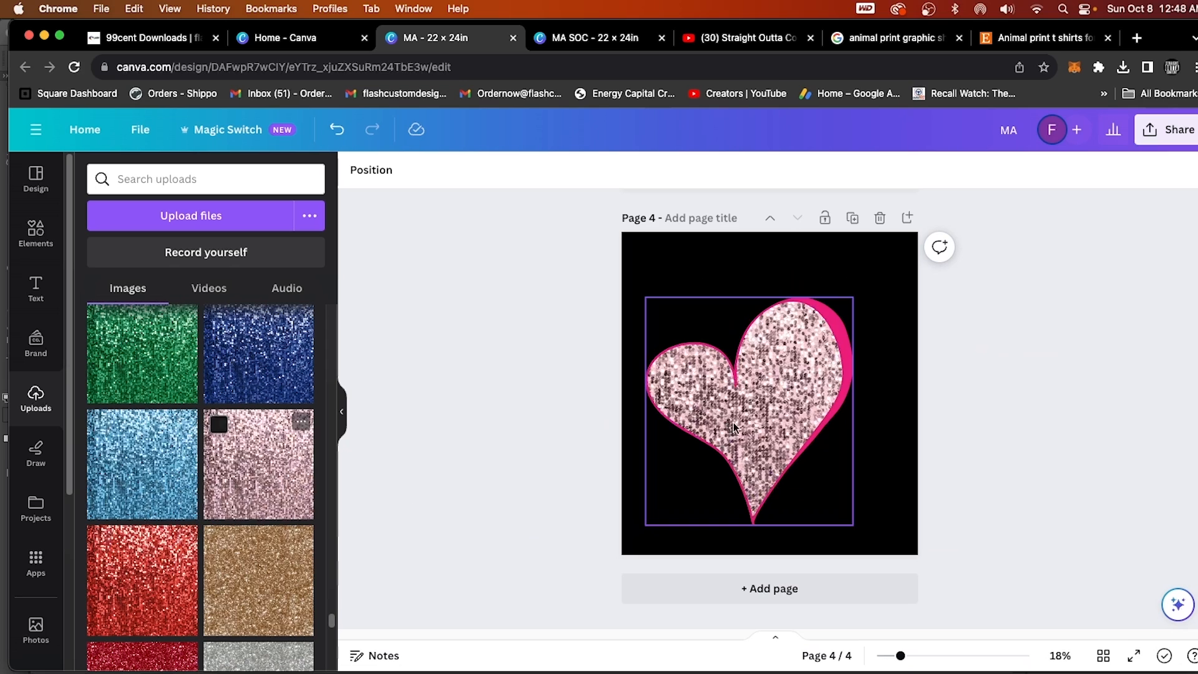
drag(275, 356, 753, 391)
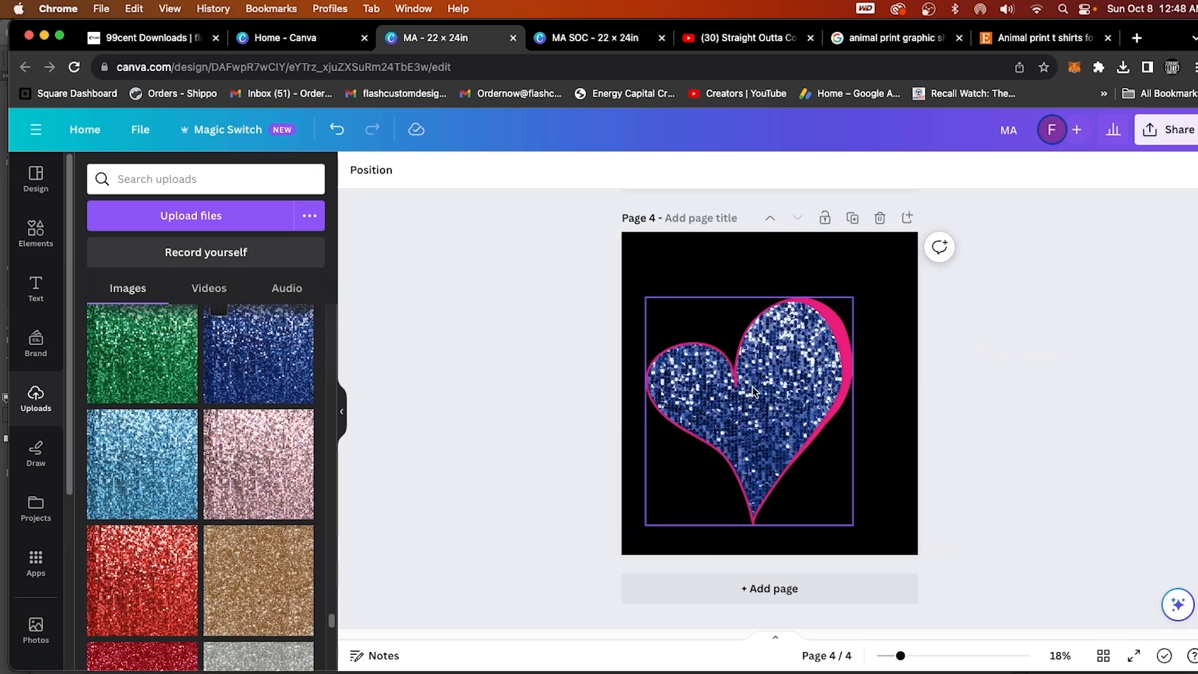
Review the MA design's pages back up to page 1 and show the website's digital downloads page again.
scroll(805, 452, up, 4)
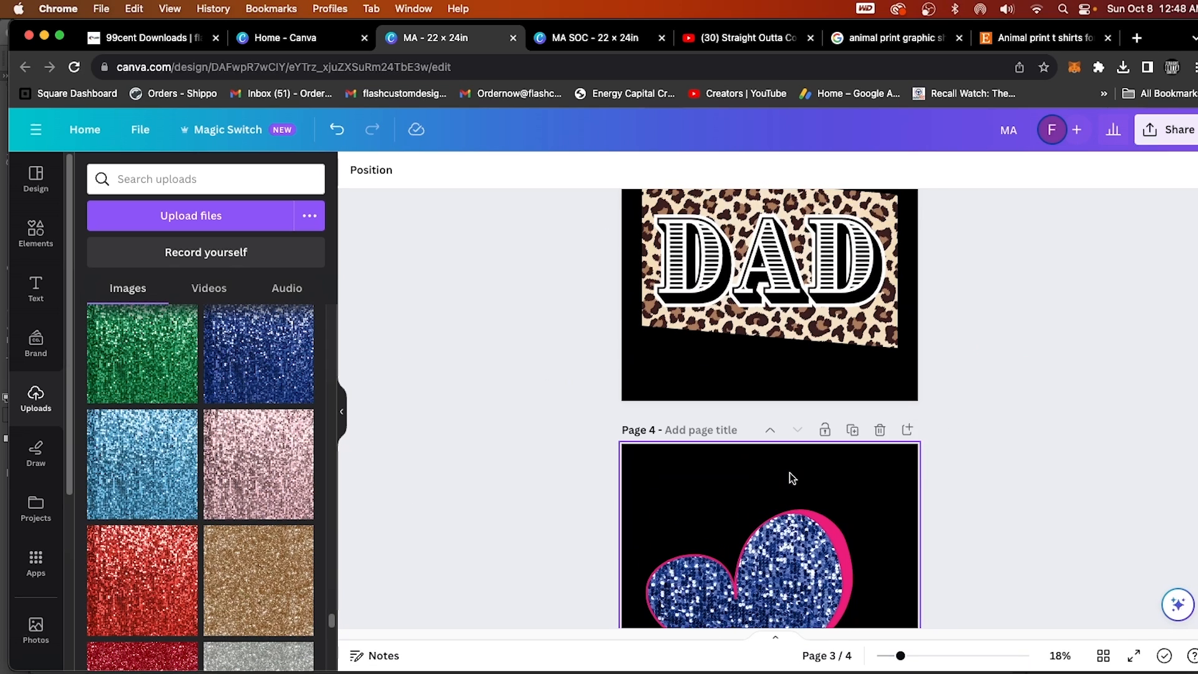
scroll(791, 478, up, 10)
scroll(801, 486, up, 5)
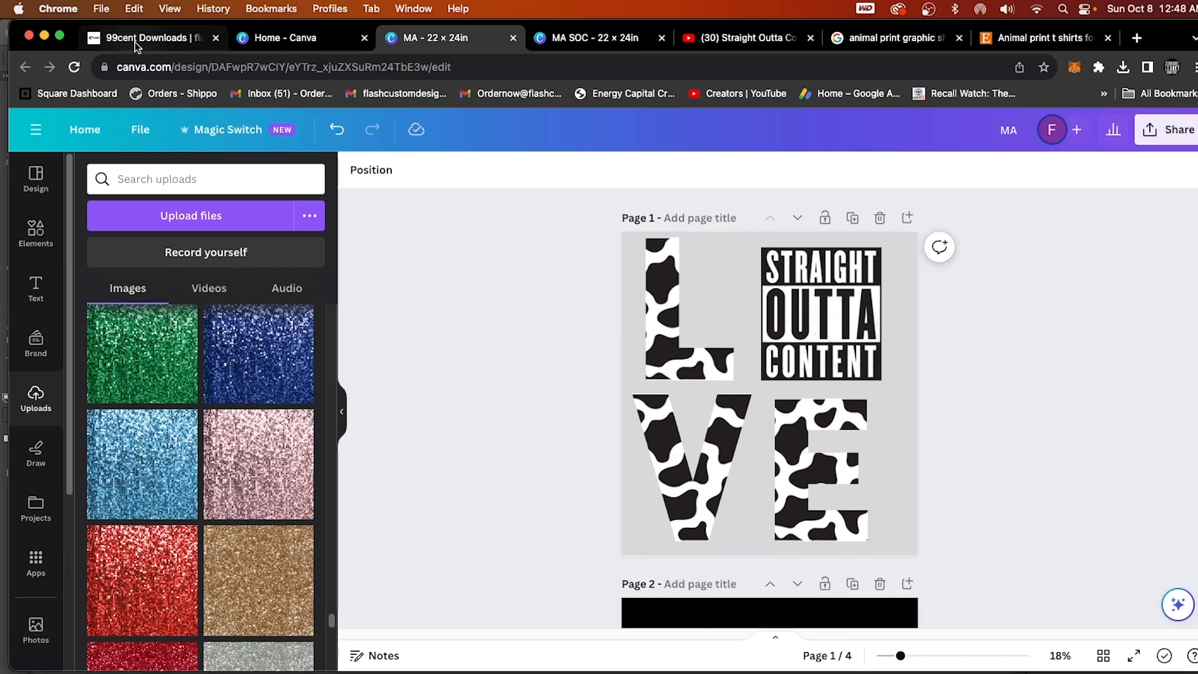
click(135, 42)
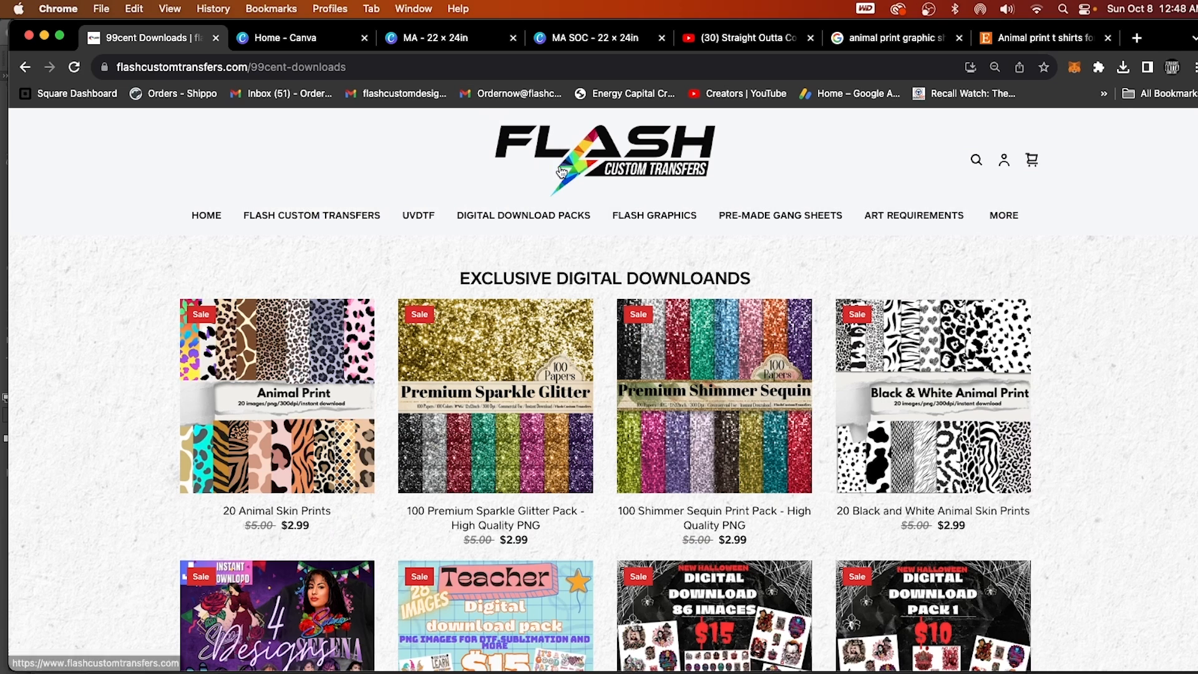
Switch to the MA SOC design, centre the FlashCustomTransfers.com text on page 4 and show the contact addresses below it.
click(477, 37)
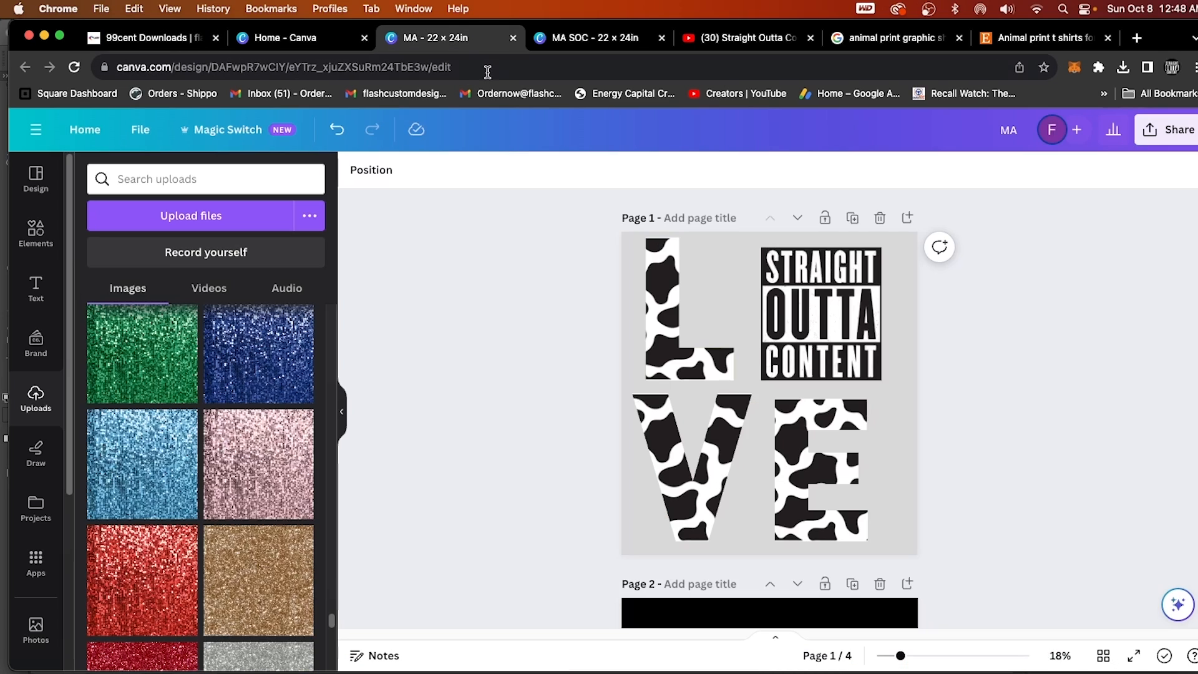
click(556, 39)
scroll(546, 342, down, 12)
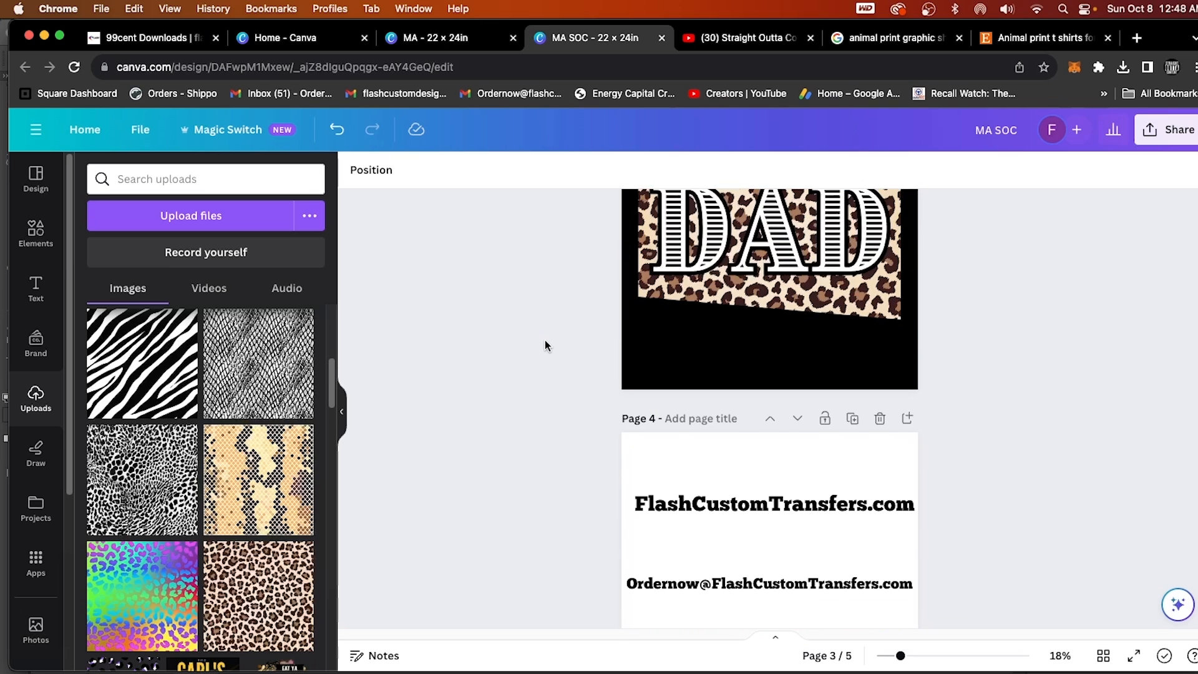
click(715, 501)
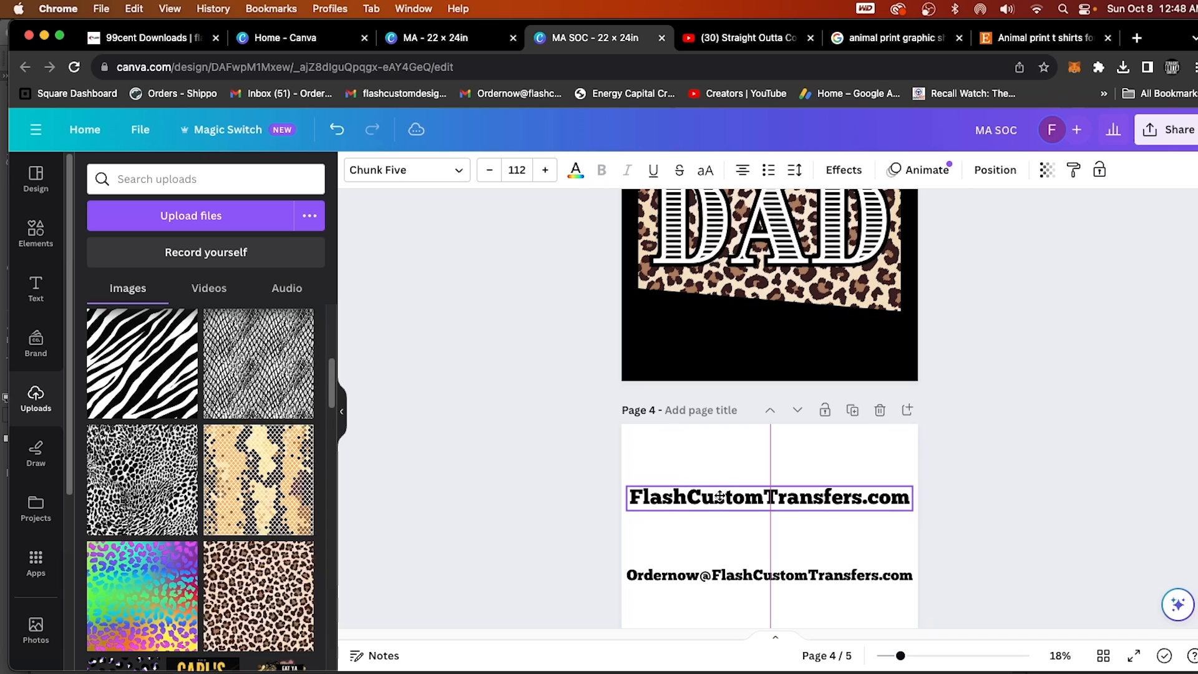
scroll(717, 509, down, 1)
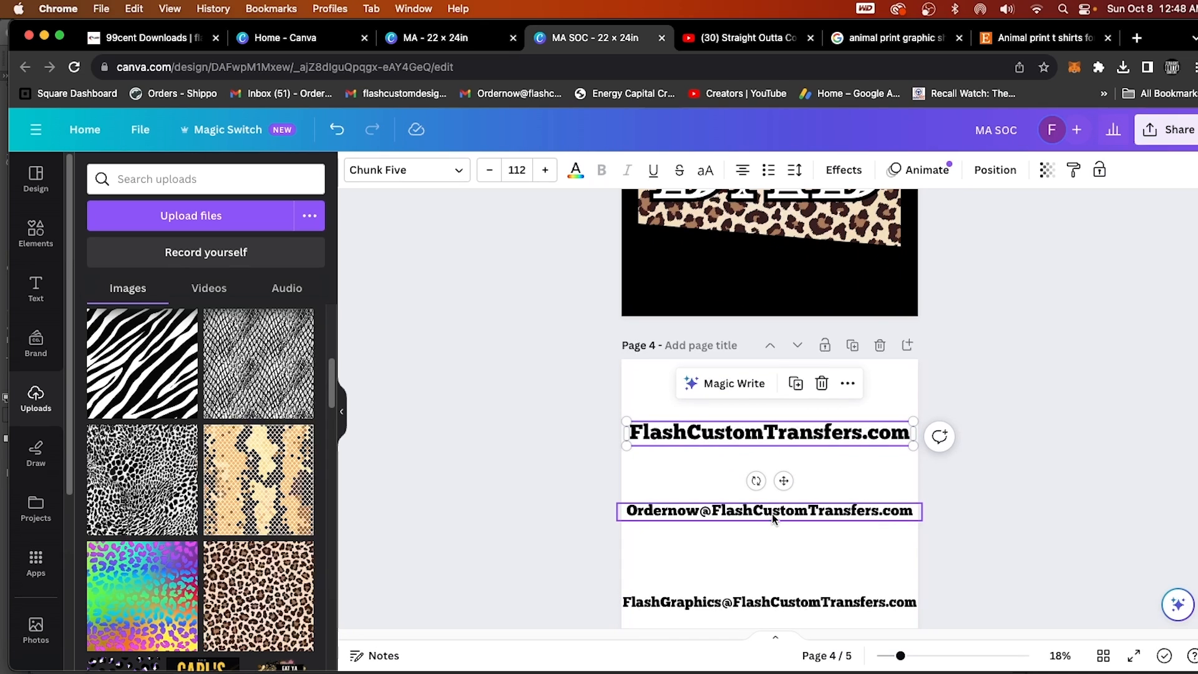
scroll(778, 516, down, 2)
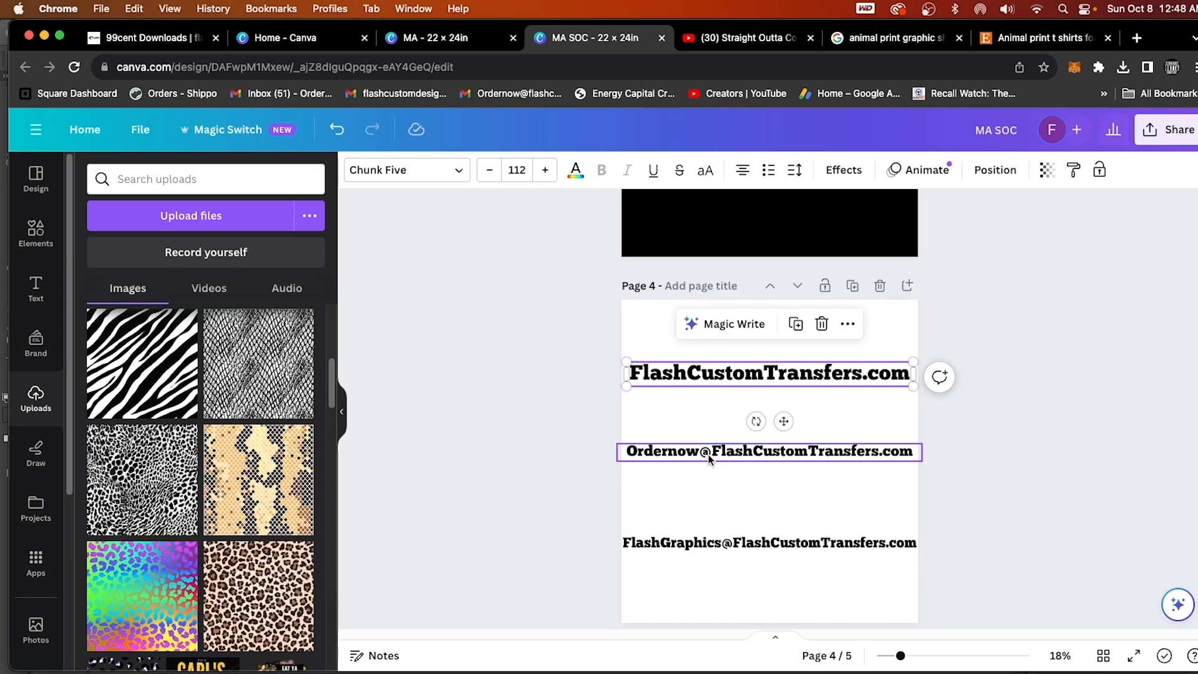
scroll(711, 465, down, 4)
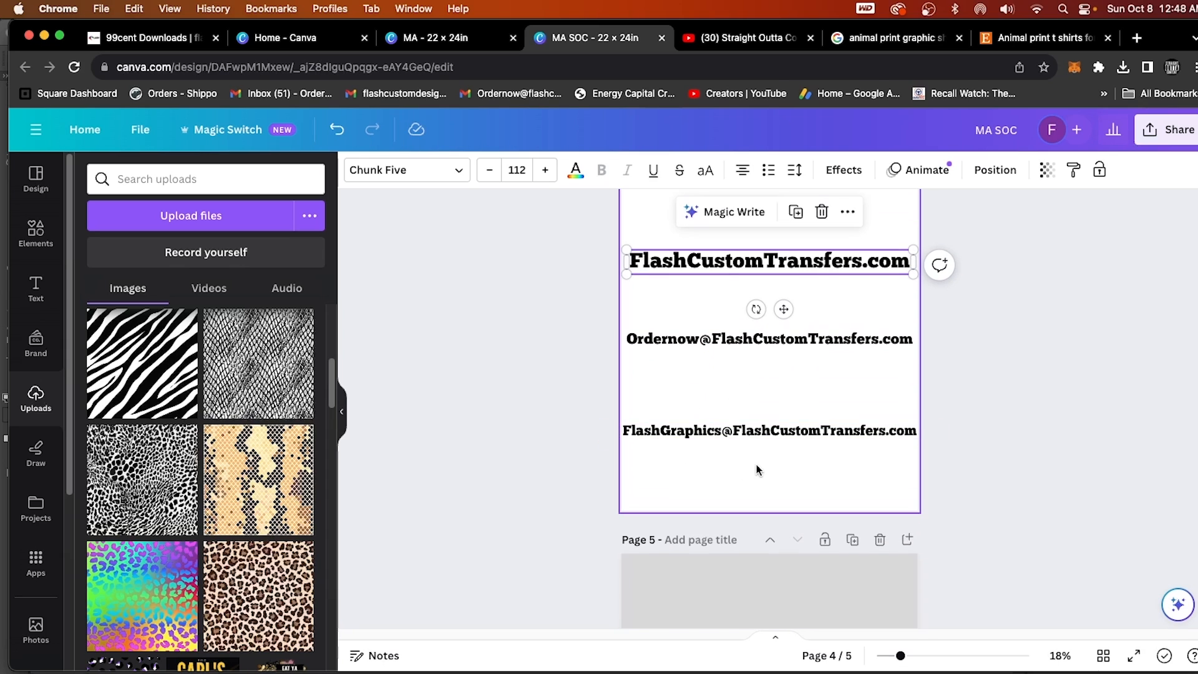
Enlarge the goodbye text on page 5 to font size 138 and move it toward the page's centre.
scroll(755, 465, down, 8)
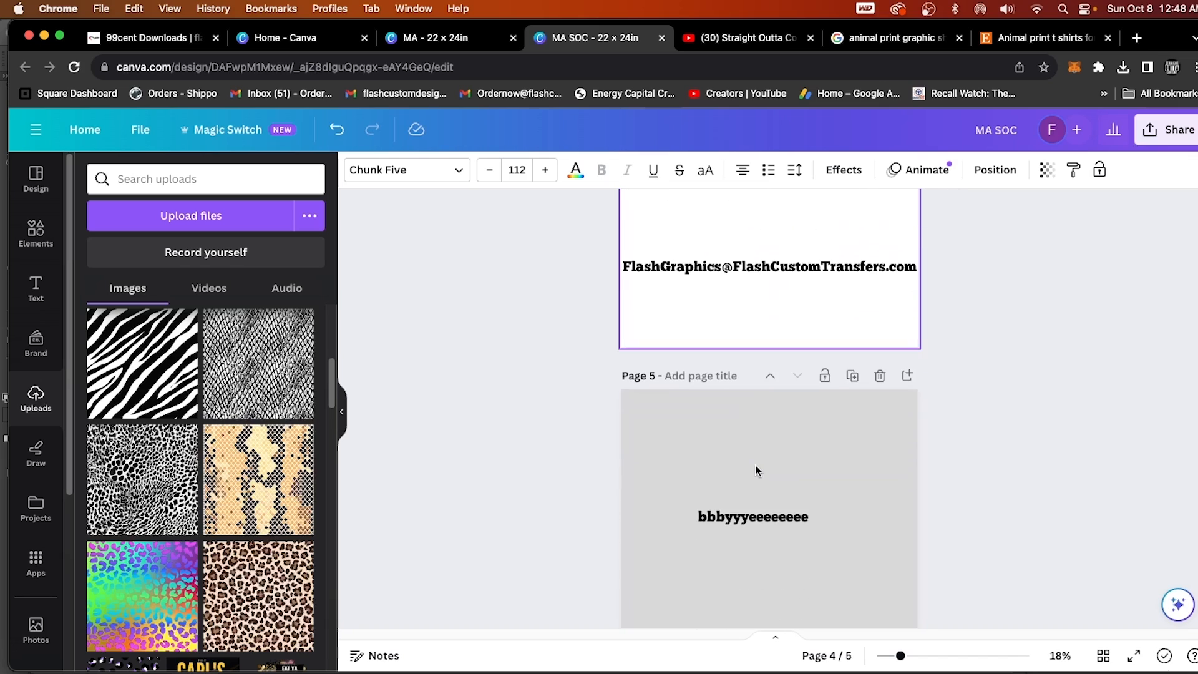
click(652, 444)
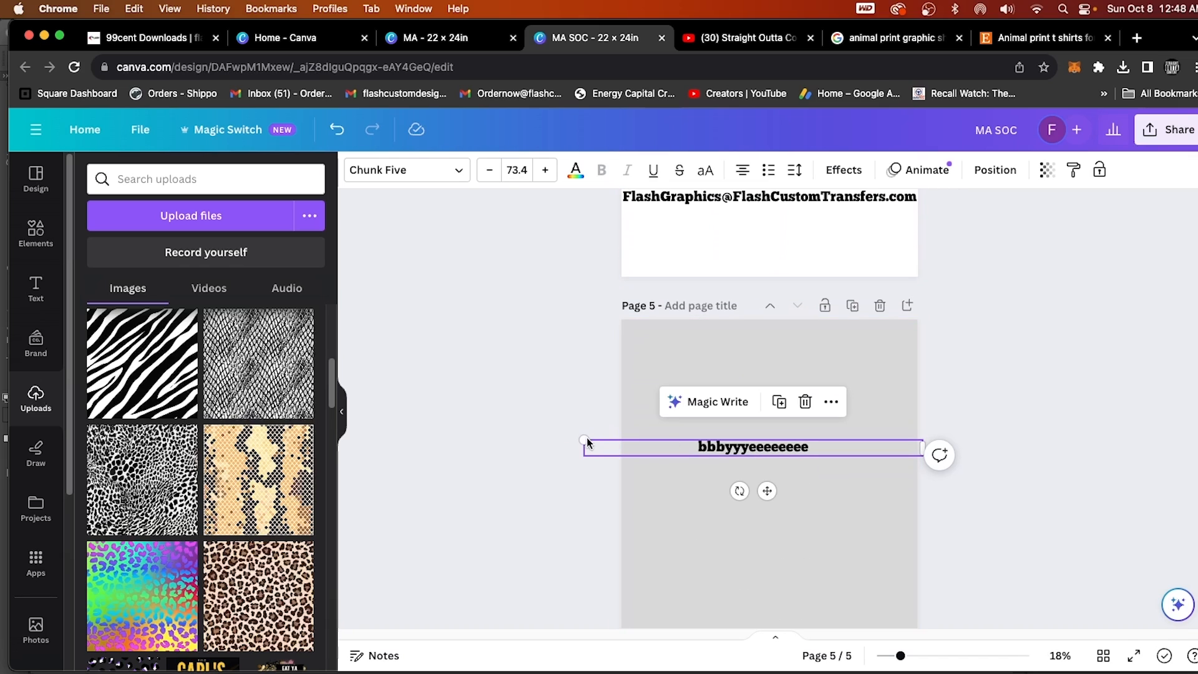
drag(585, 440, 287, 406)
drag(652, 444, 797, 448)
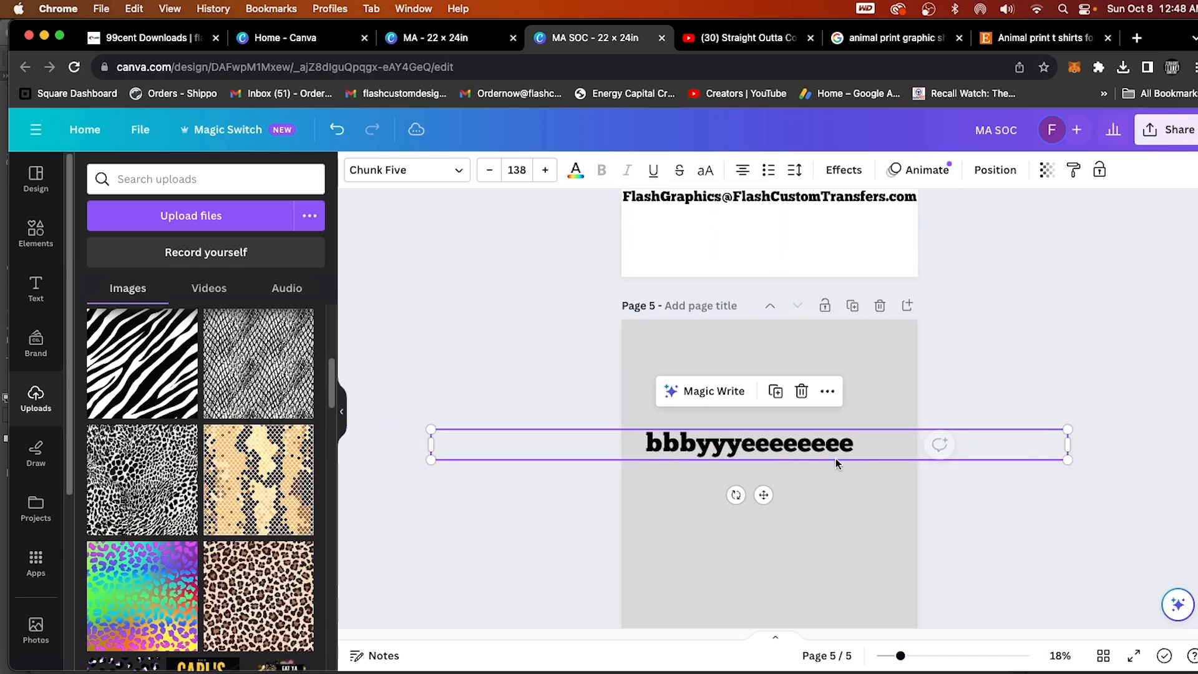